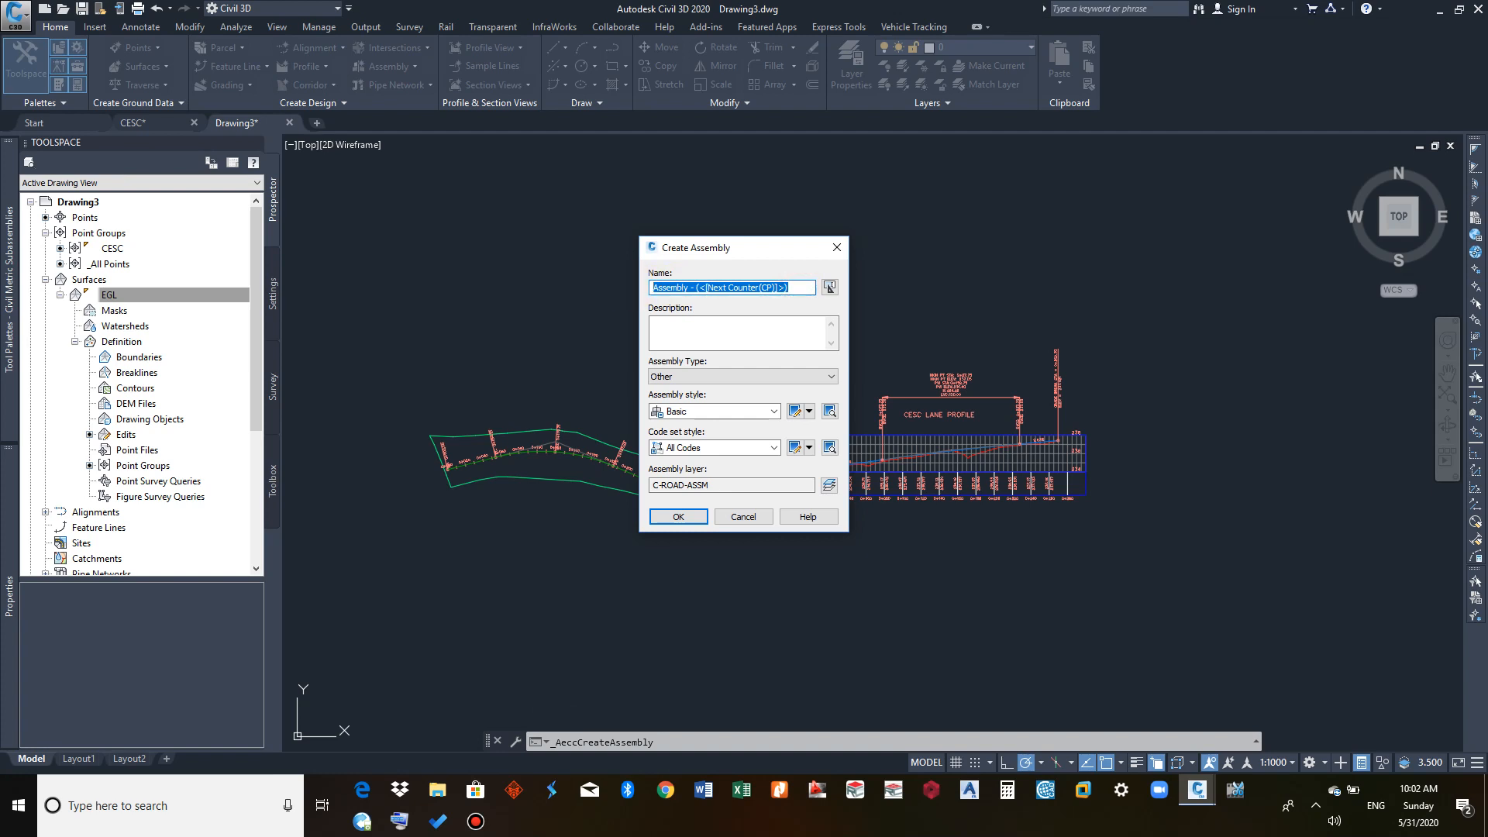
# Step: Create an assembly named "Undivided Crowned road" and place its baseline in empty space beside the profile view
pyautogui.write('Undivided Crown')
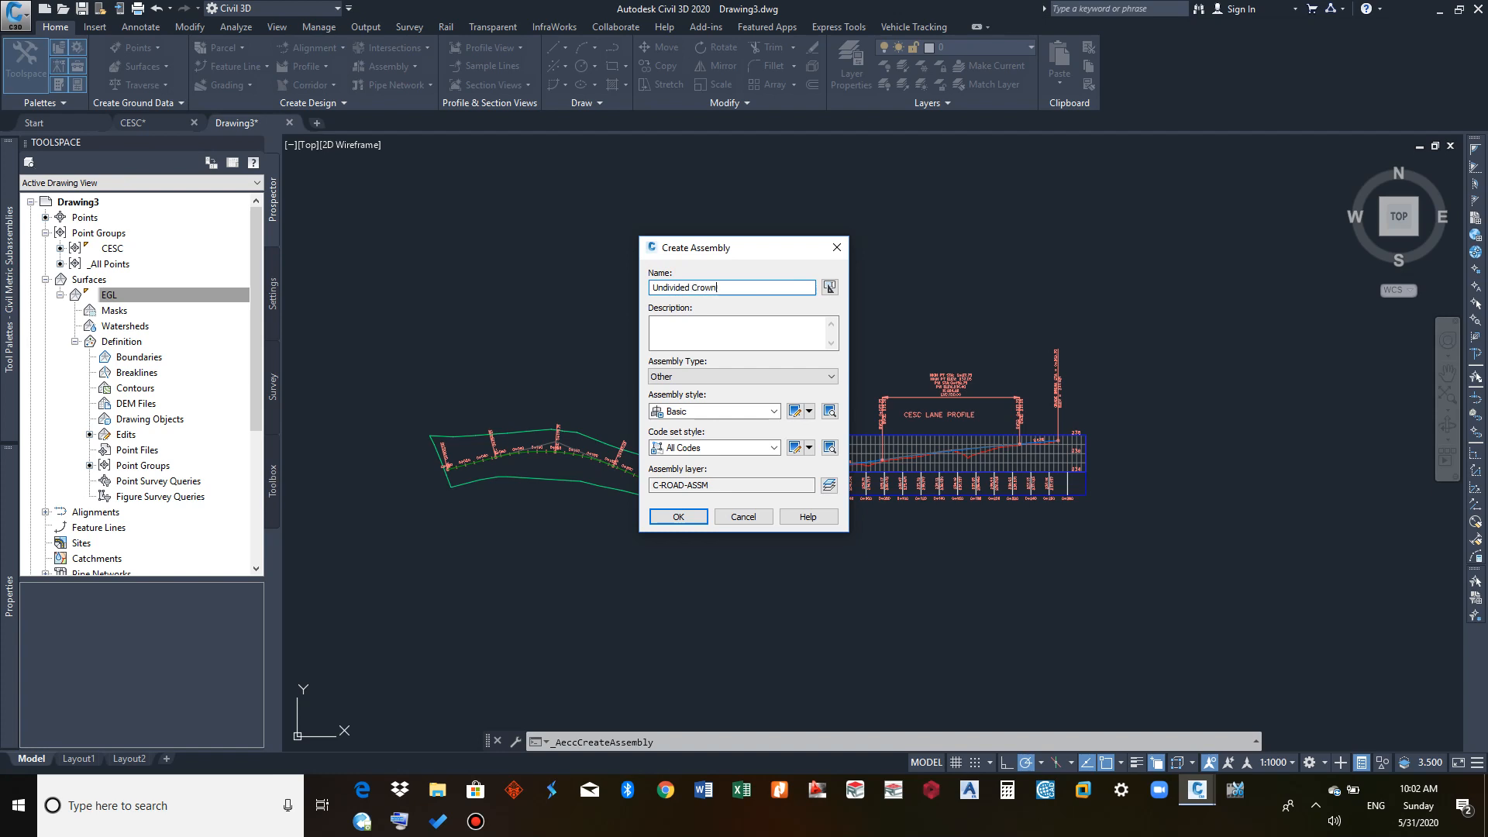
pyautogui.write('ed road')
pyautogui.click(701, 517)
pyautogui.scroll(-3, 771, 530)
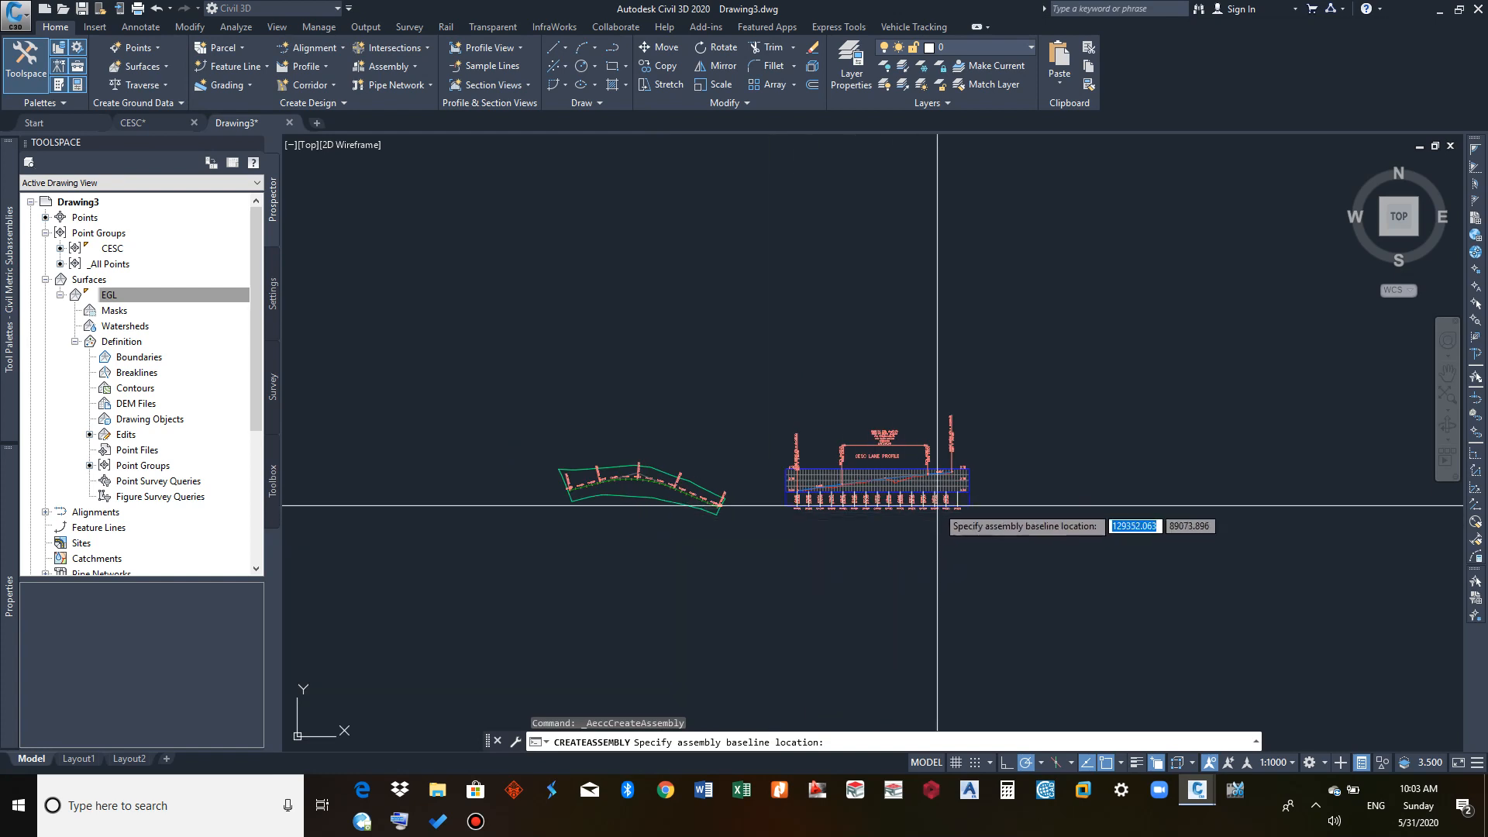
pyautogui.moveTo(946, 508); pyautogui.dragTo(734, 509, button='middle')
pyautogui.click(765, 483)
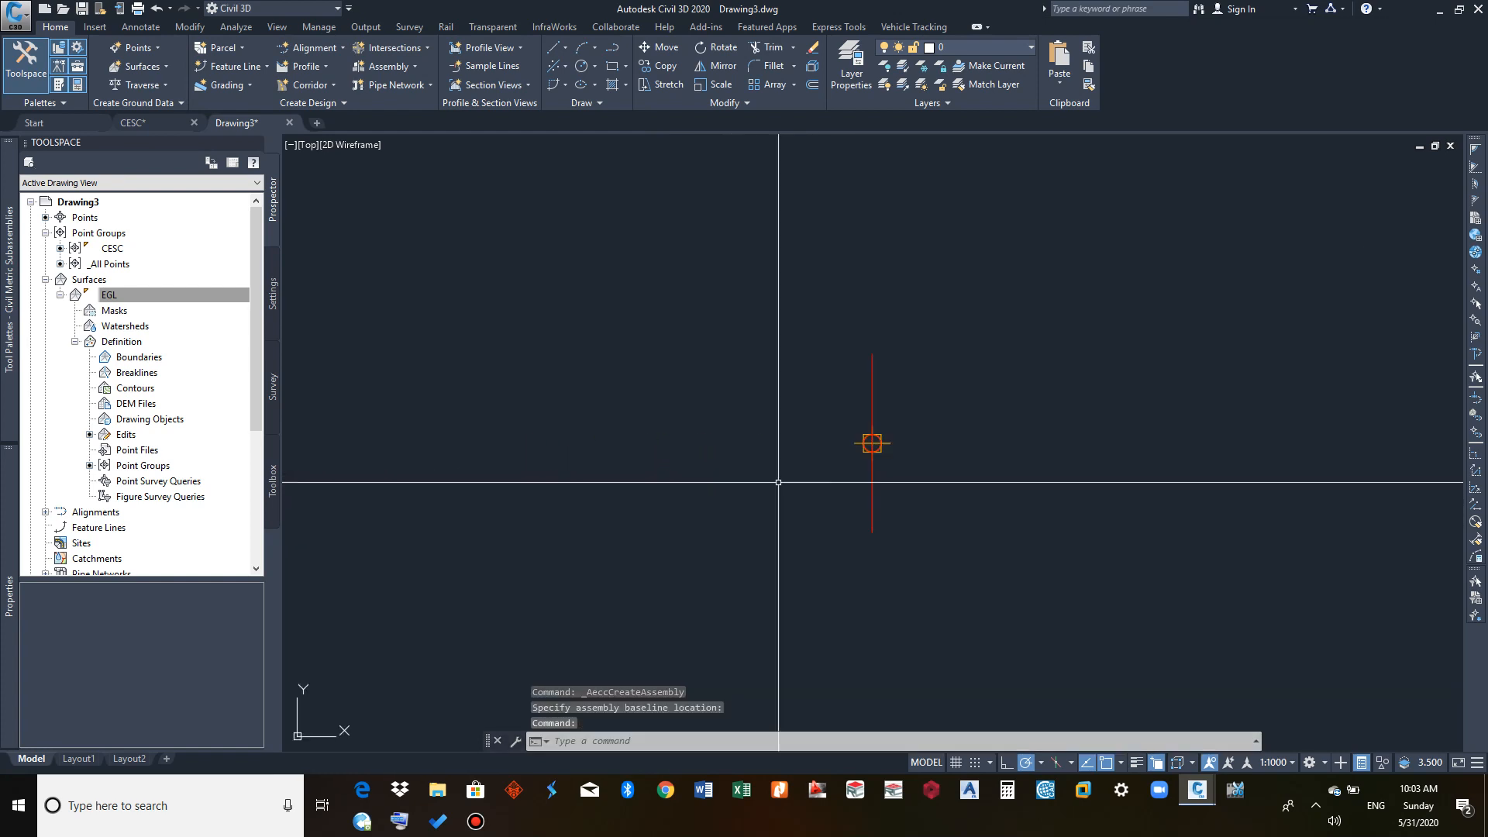
# Step: Start a LaneSuperelevationAOR subassembly with a width of 3.65 m and a default slope of -2%
pyautogui.scroll(2, 891, 465)
pyautogui.moveTo(894, 462); pyautogui.dragTo(691, 475, button='middle')
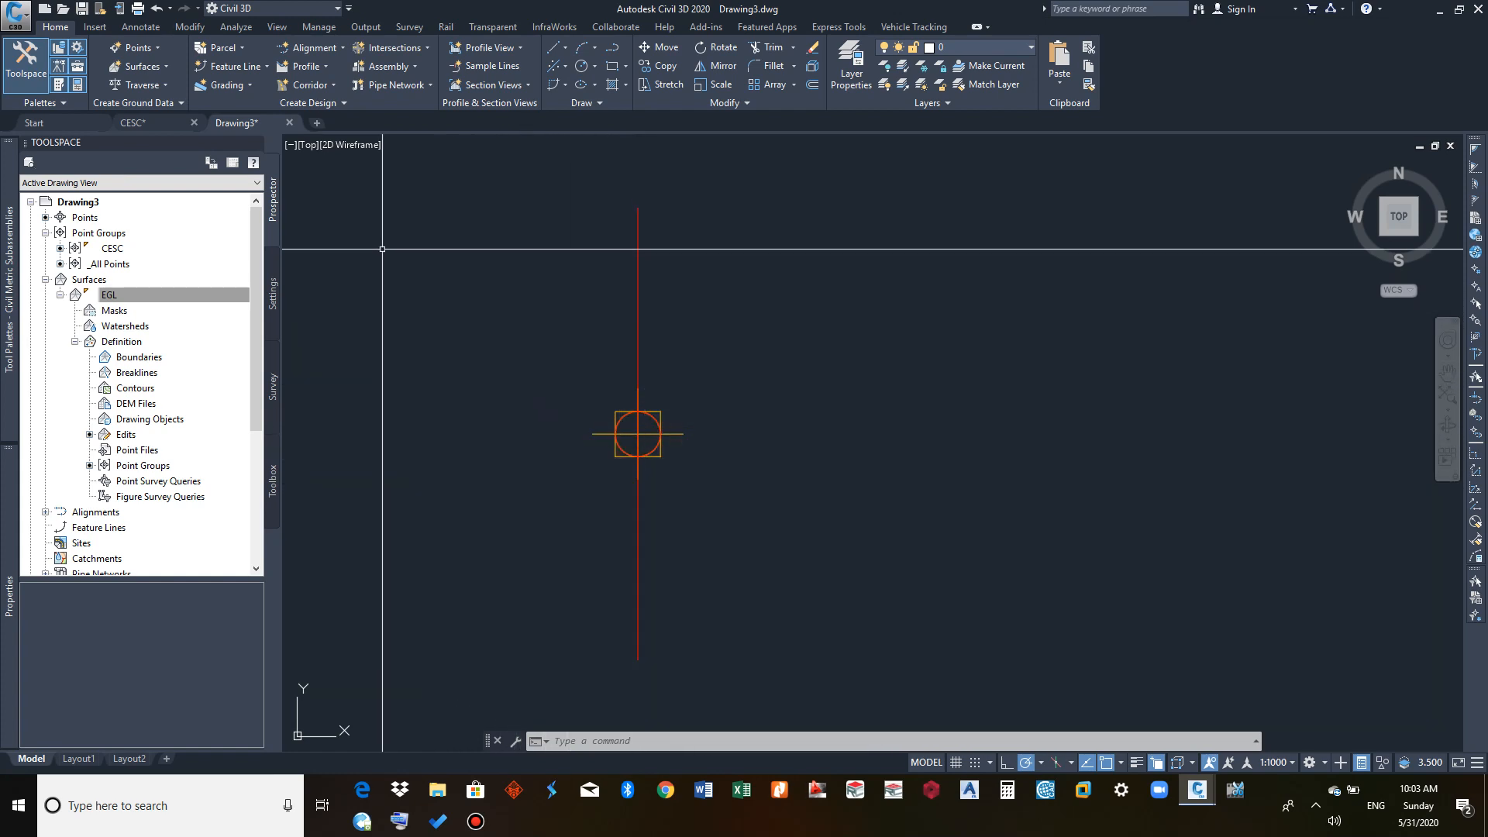
pyautogui.click(60, 89)
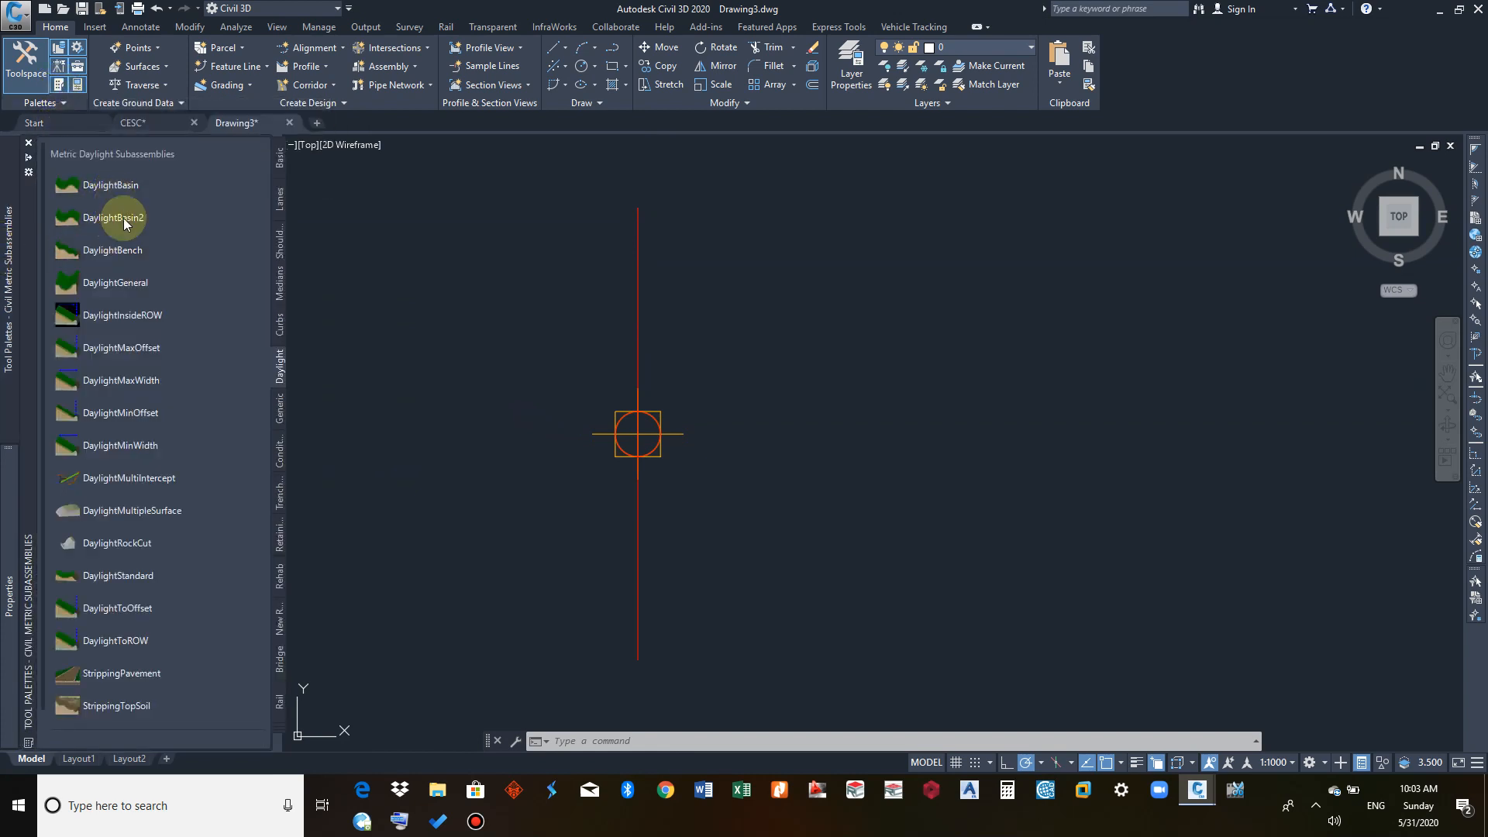
pyautogui.click(281, 205)
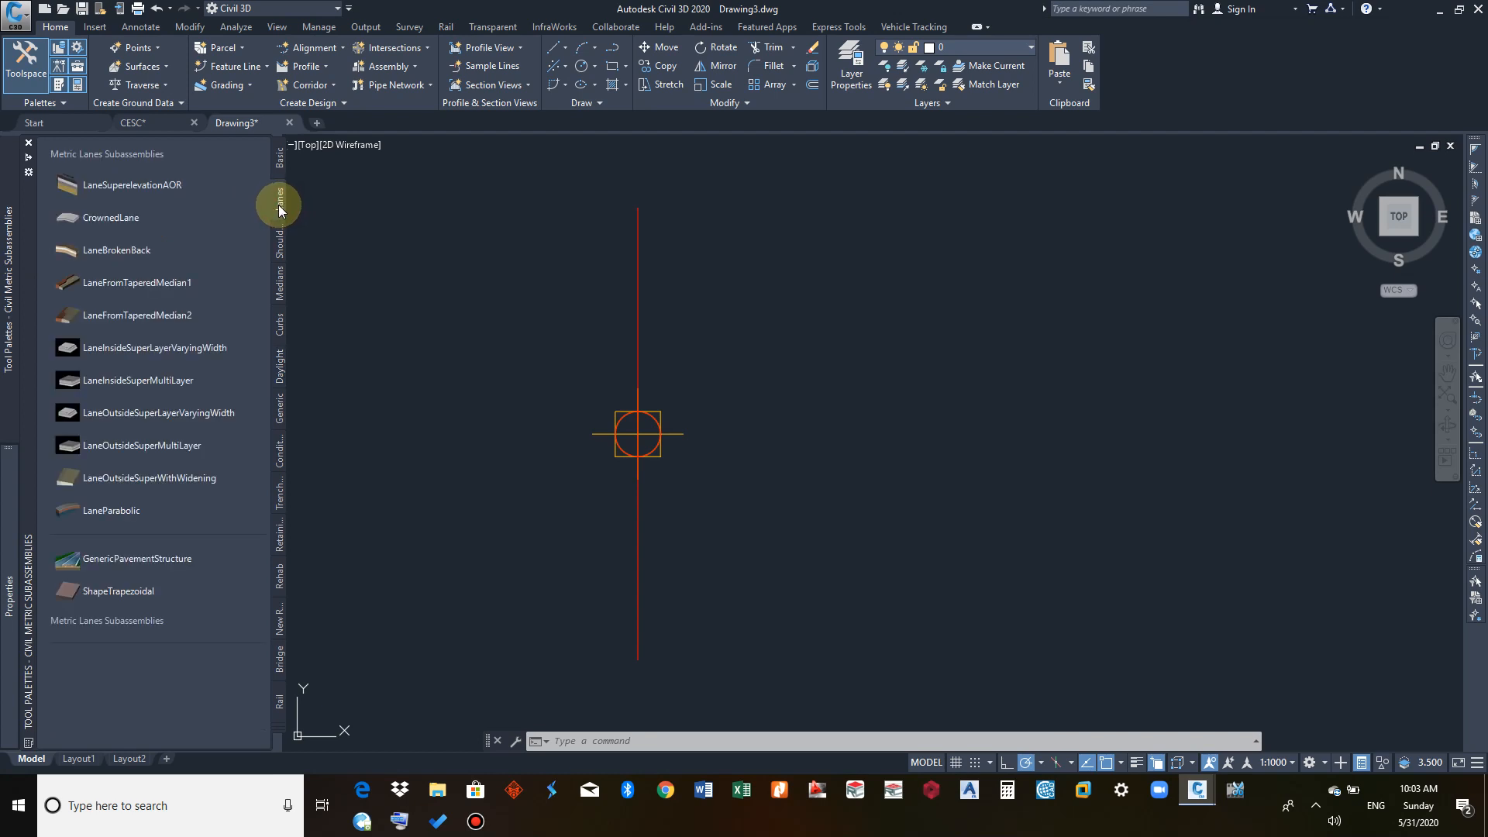
pyautogui.click(118, 190)
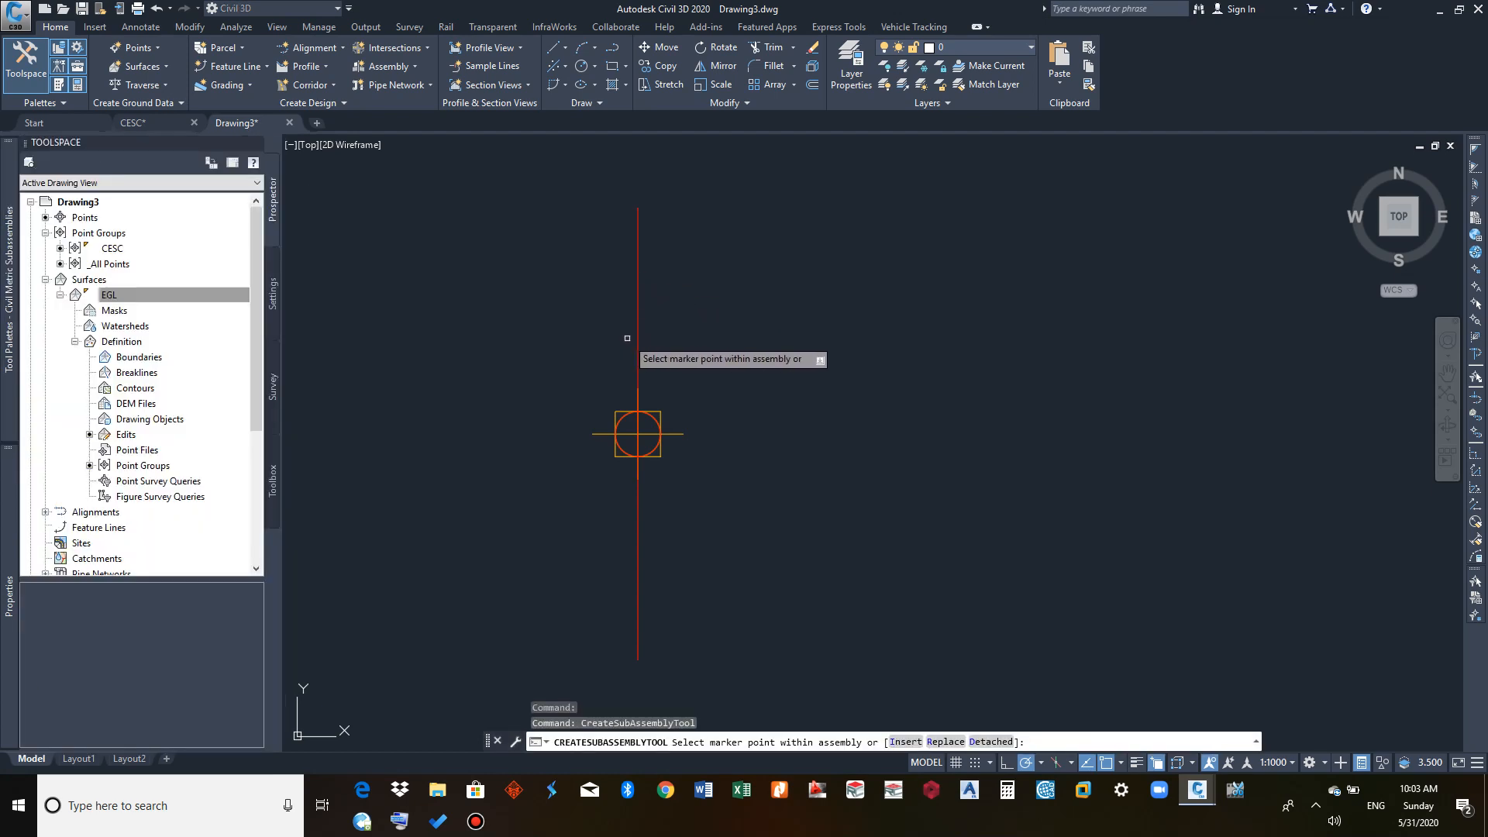
pyautogui.moveTo(6, 590)
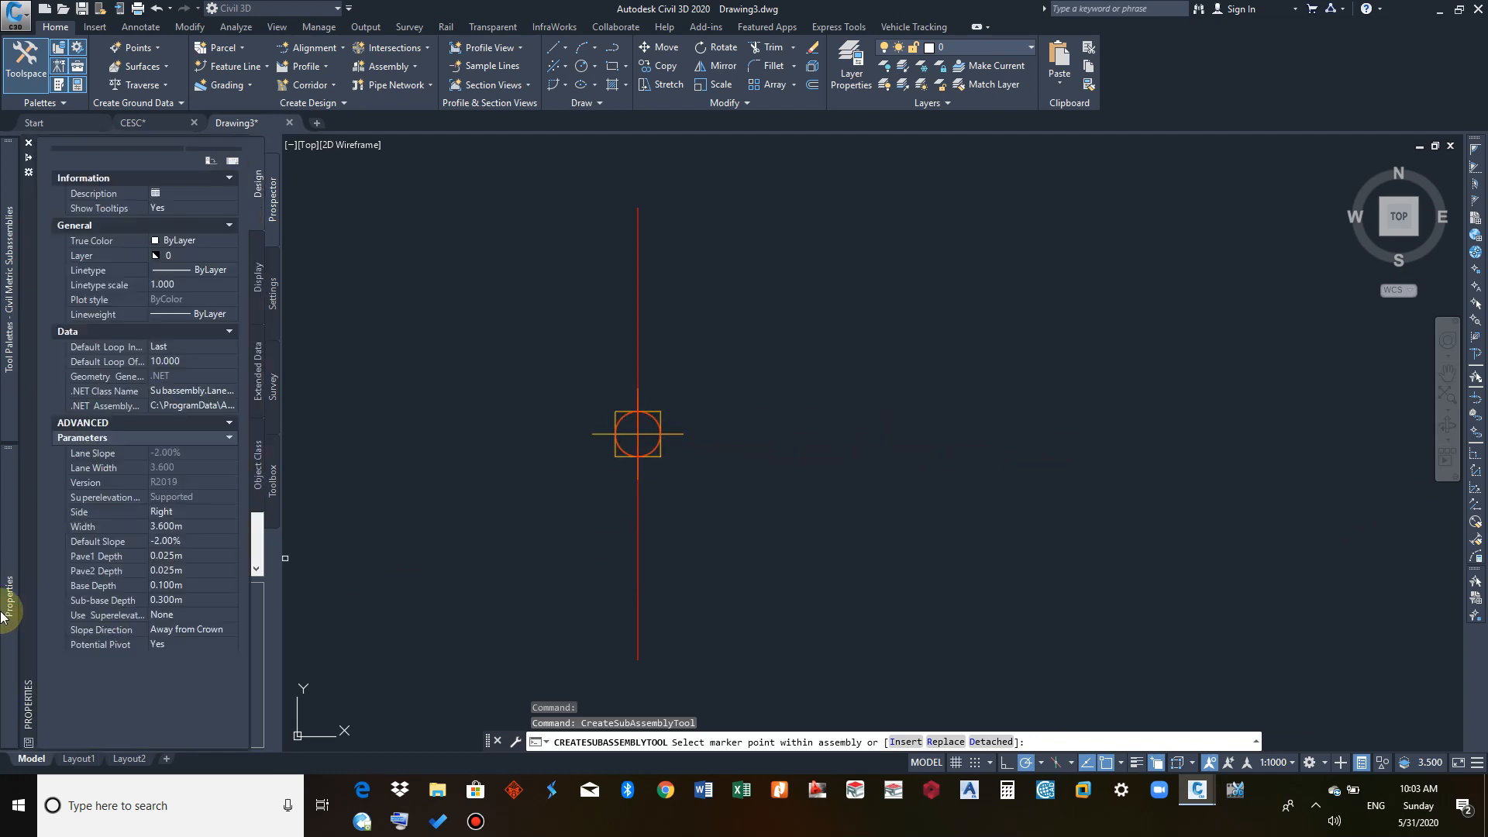
pyautogui.click(201, 527)
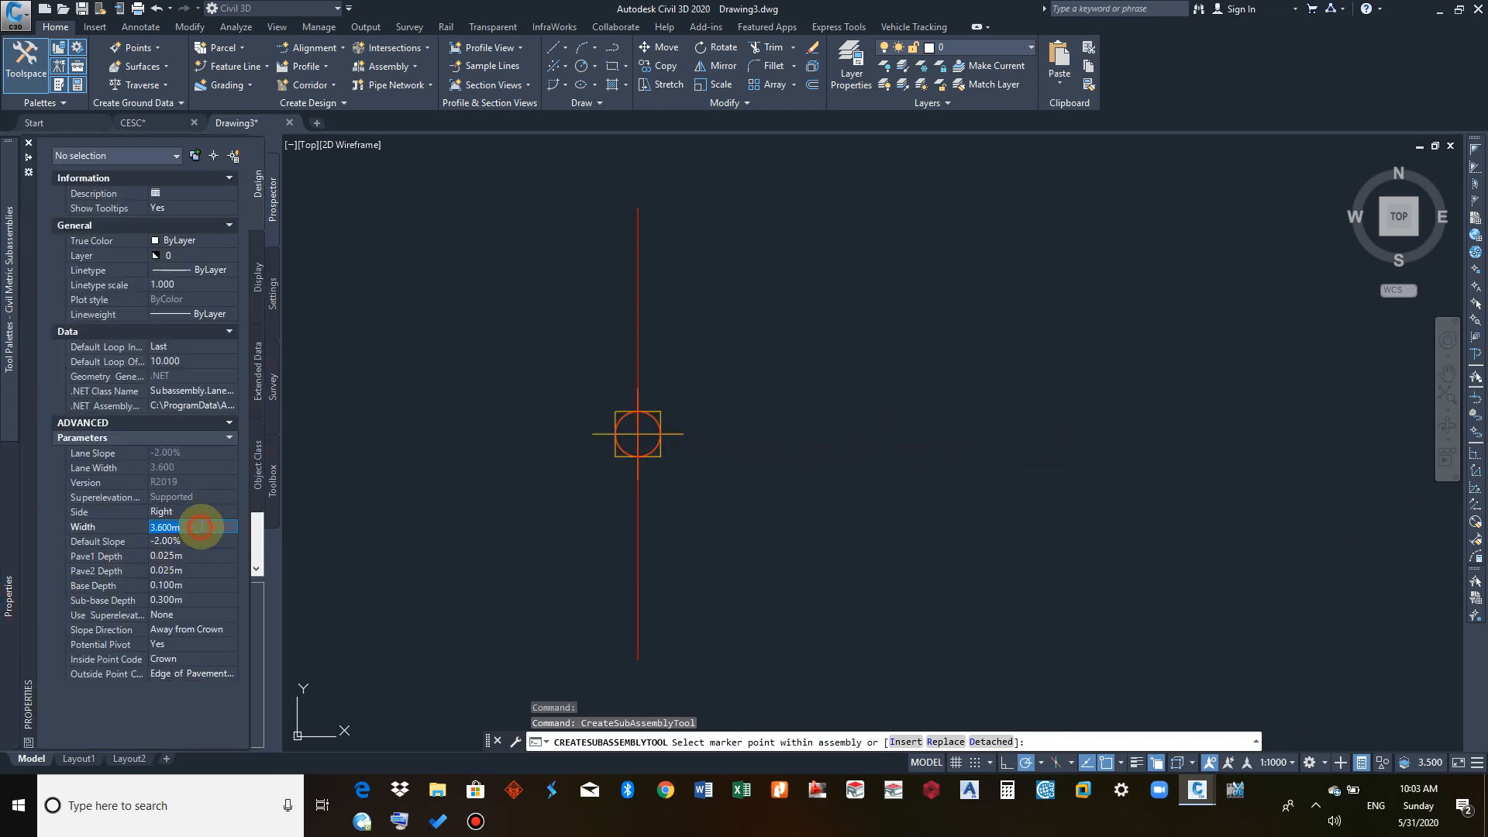
pyautogui.write('3')
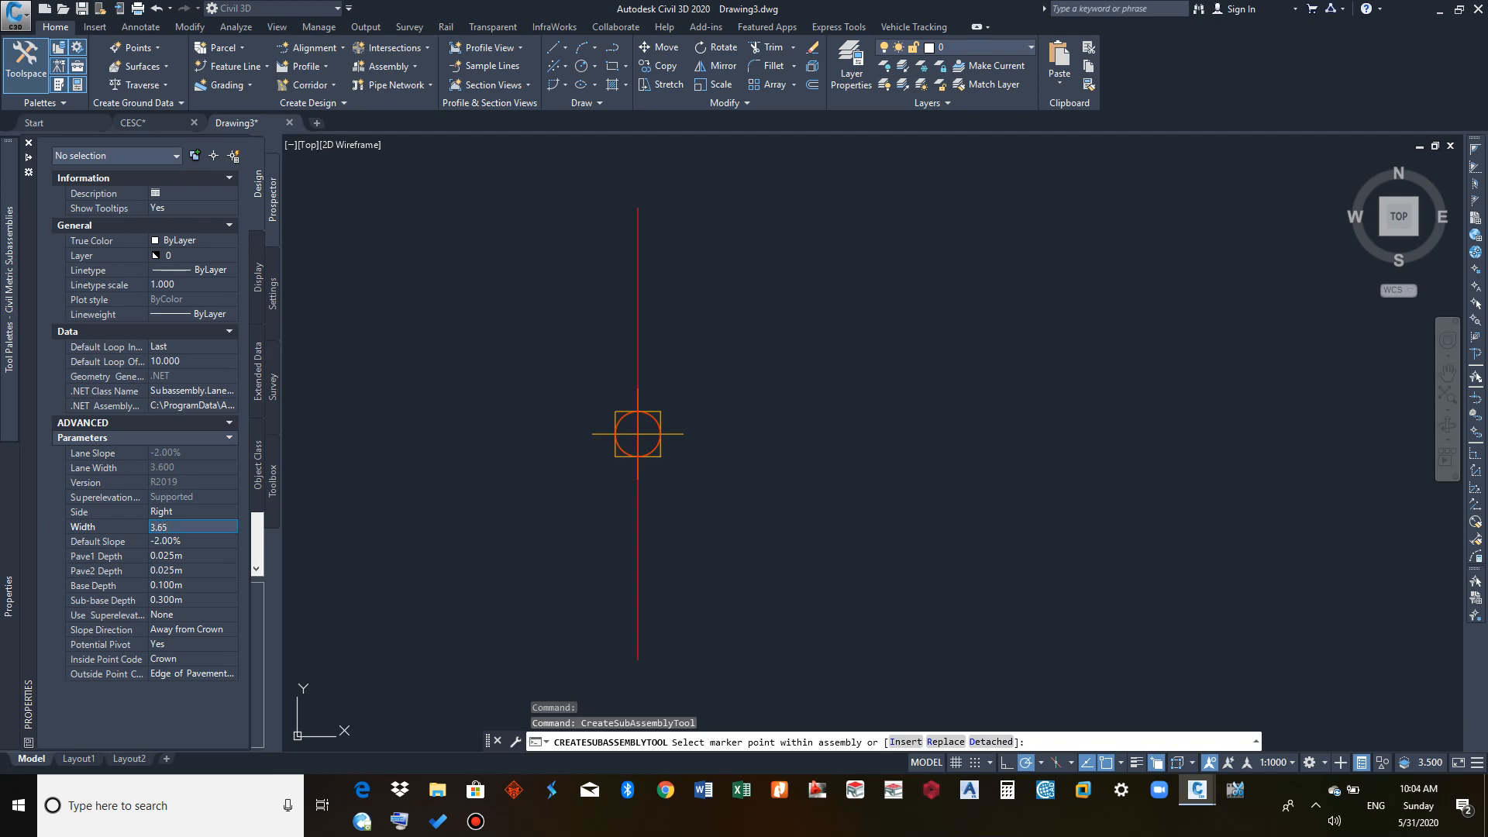
pyautogui.click(178, 541)
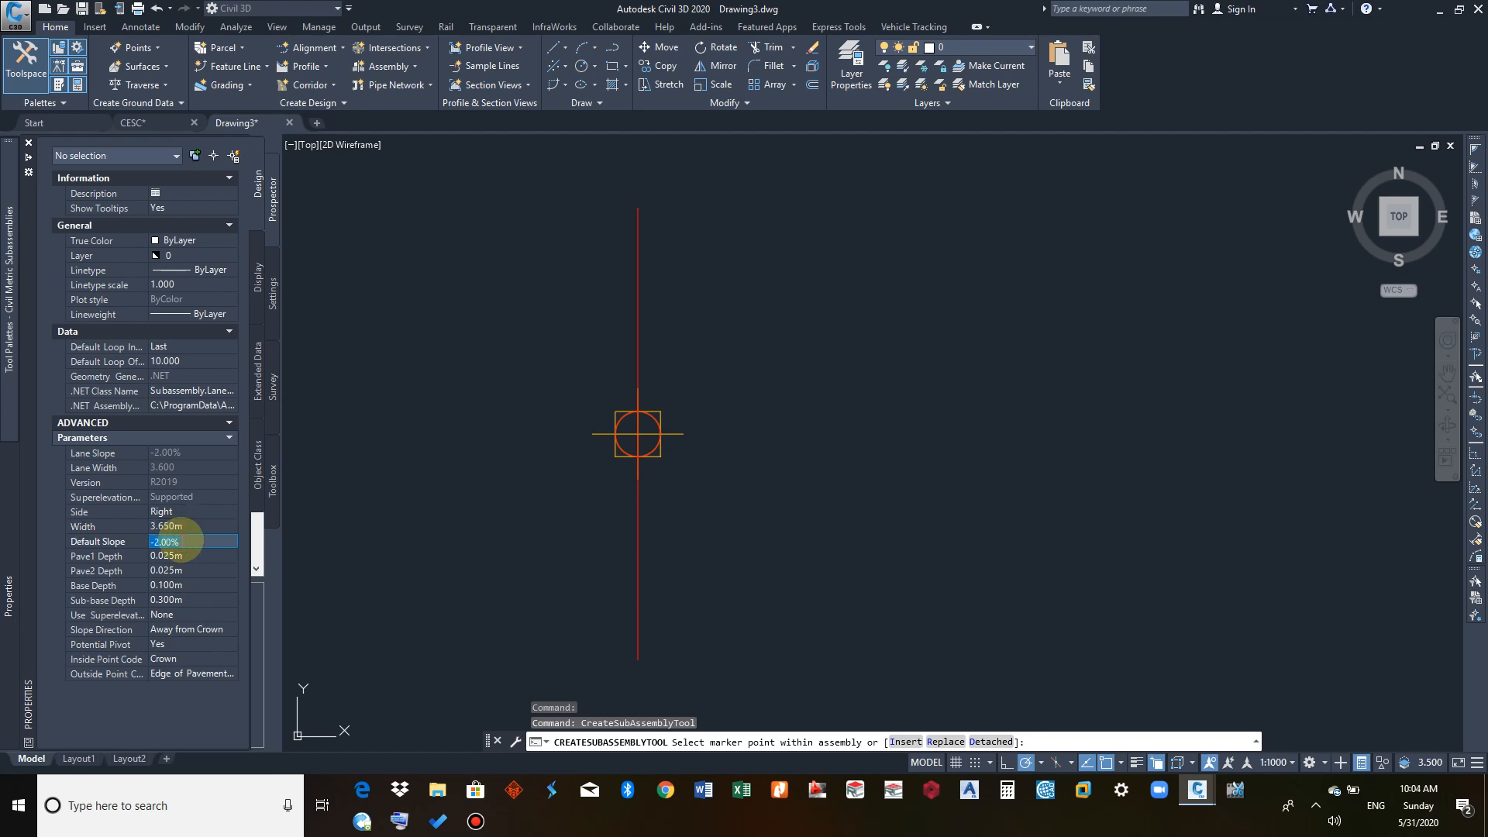
pyautogui.write('-2')
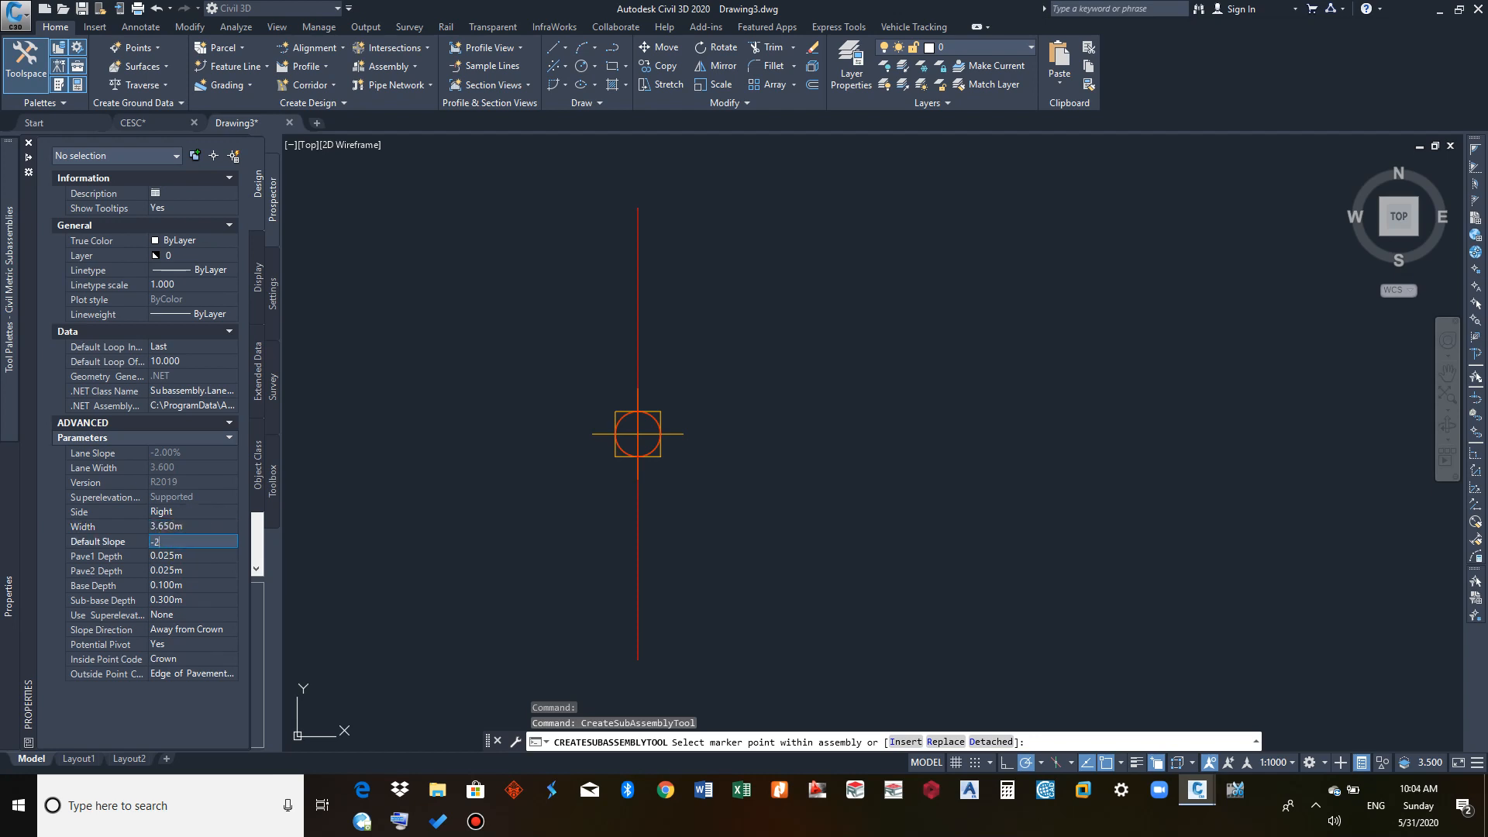
pyautogui.press('Return')
# Step: Set the lane's base depth and sub-base depth to 0.2 m each
pyautogui.click(184, 571)
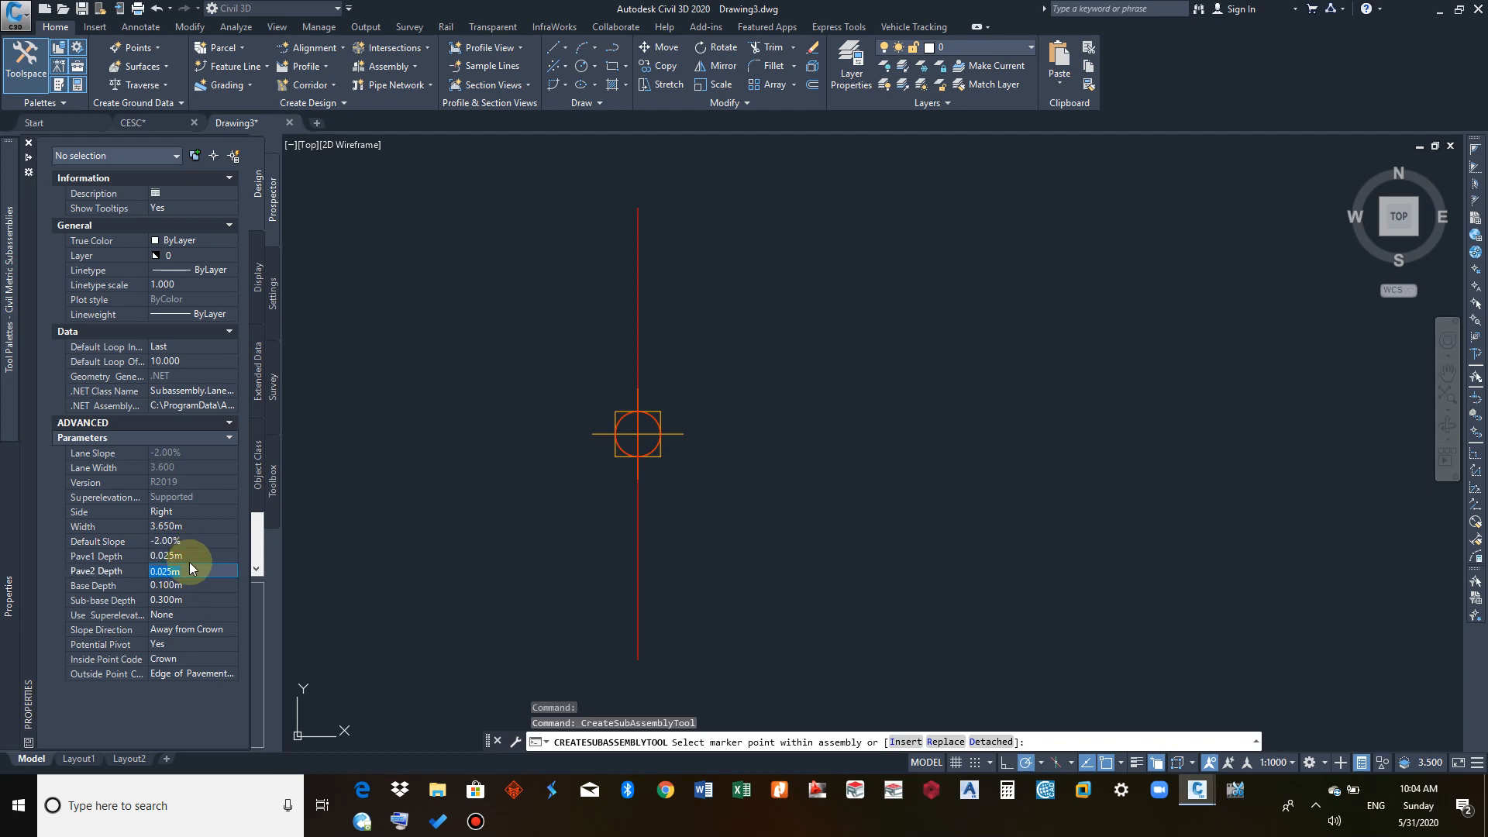
pyautogui.click(184, 587)
pyautogui.write('0')
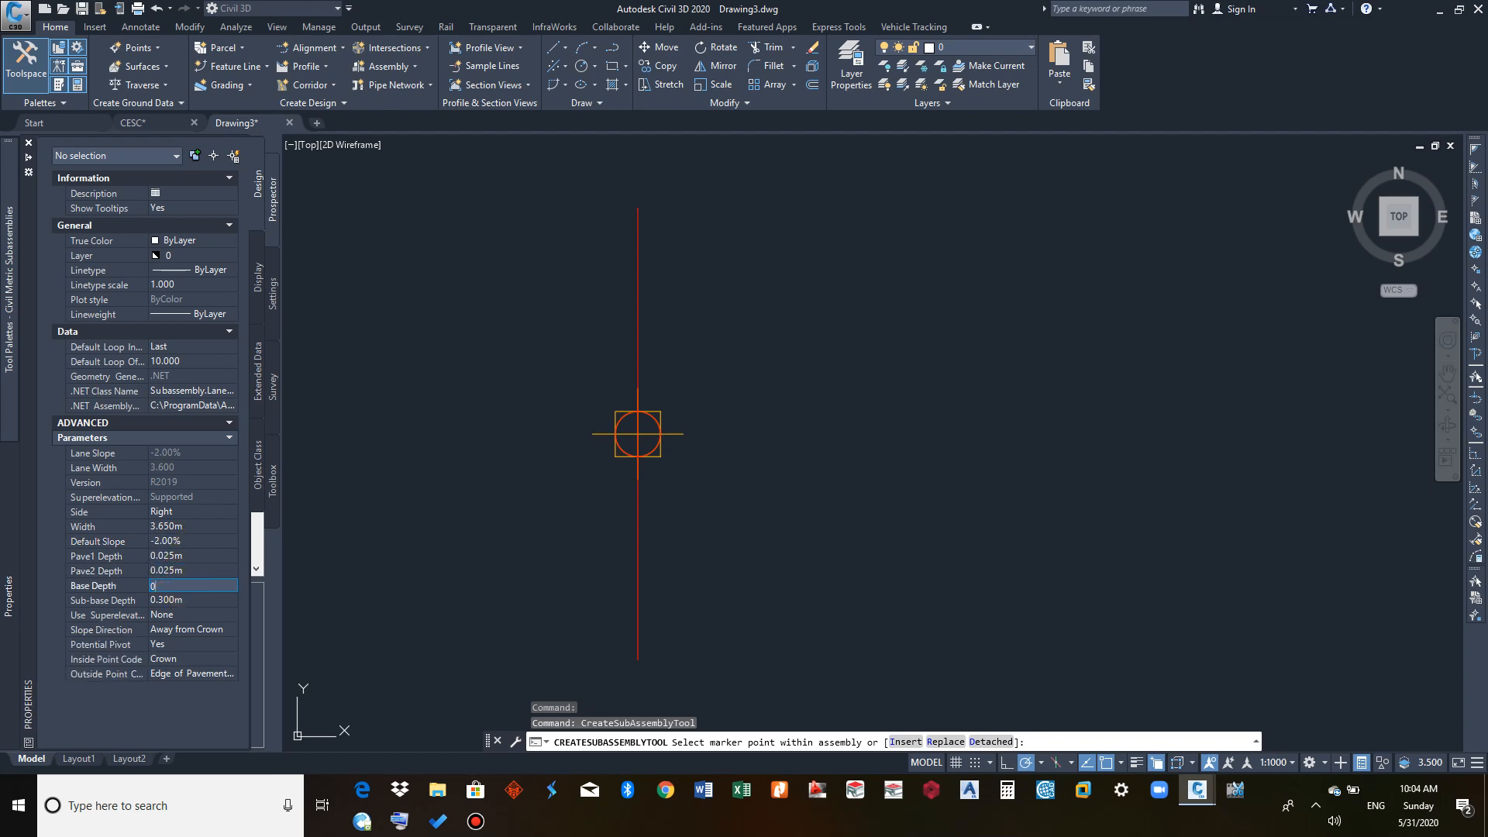
pyautogui.write('.2')
pyautogui.click(189, 600)
pyautogui.write('0.')
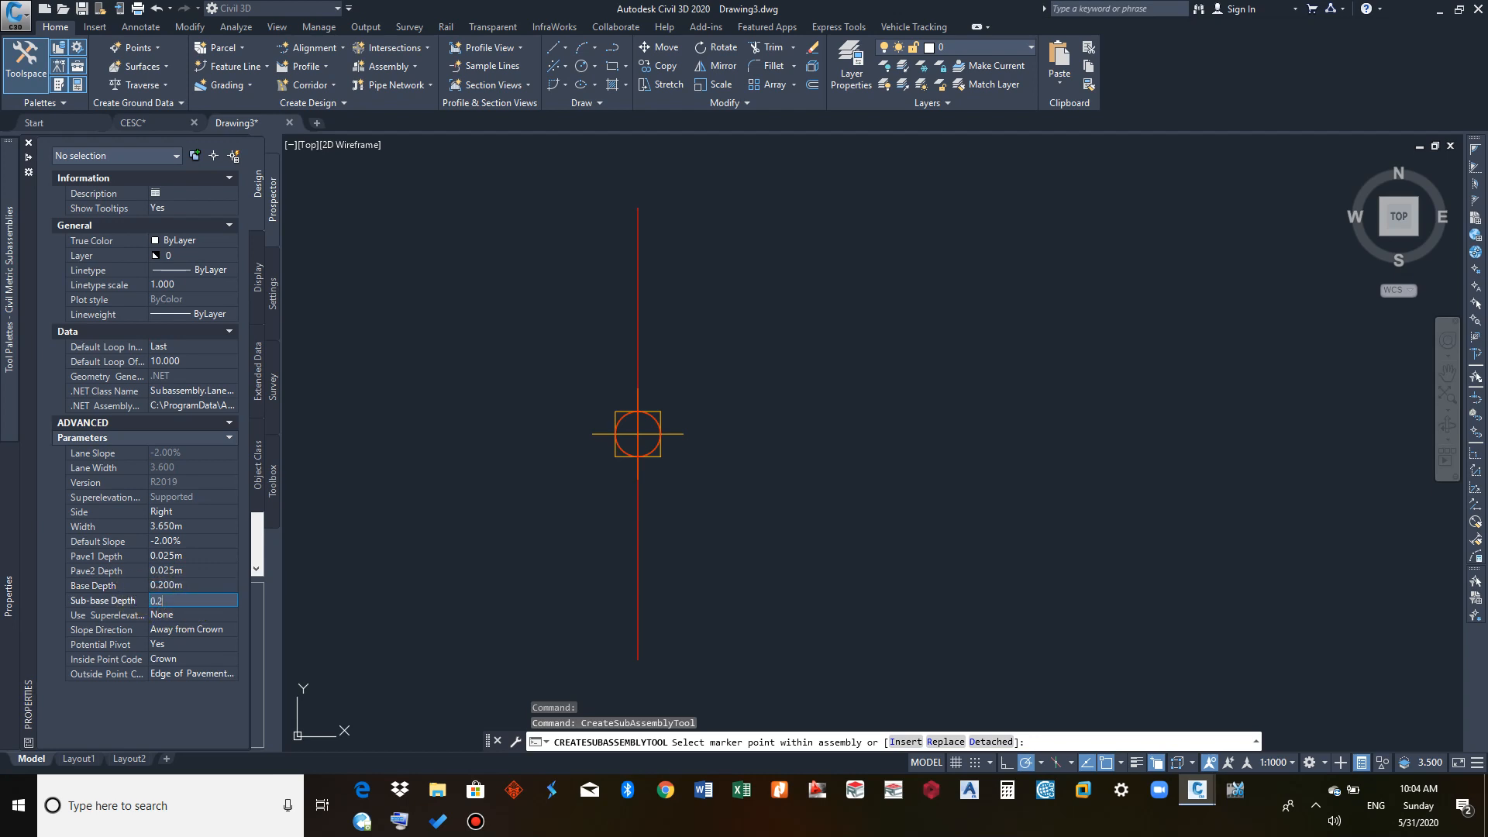
# Step: Set the lane's potential pivot to No and attach the lane to the right side of the assembly baseline
pyautogui.click(189, 616)
pyautogui.click(196, 630)
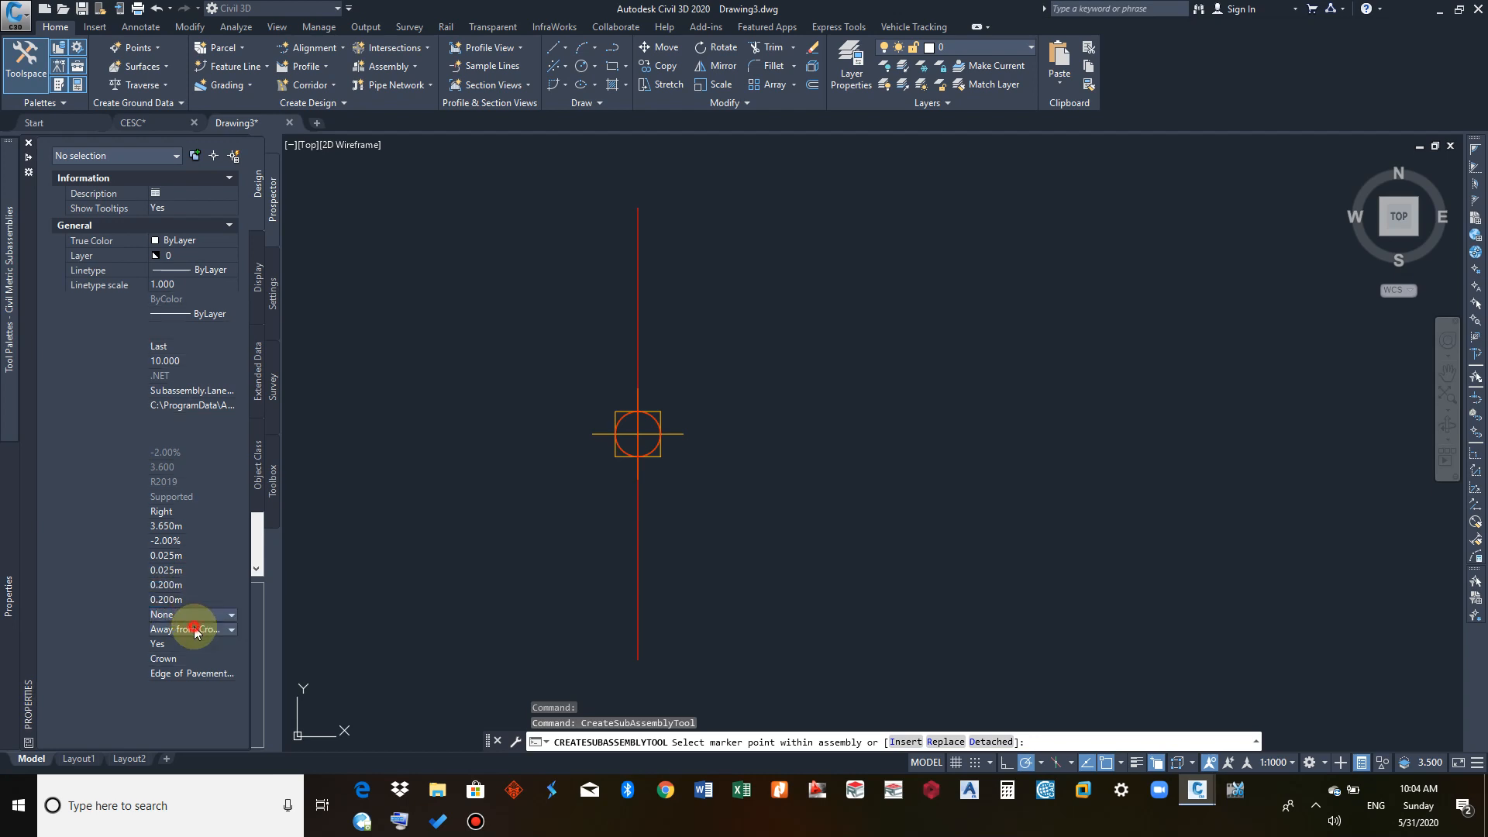
pyautogui.click(113, 645)
pyautogui.click(180, 646)
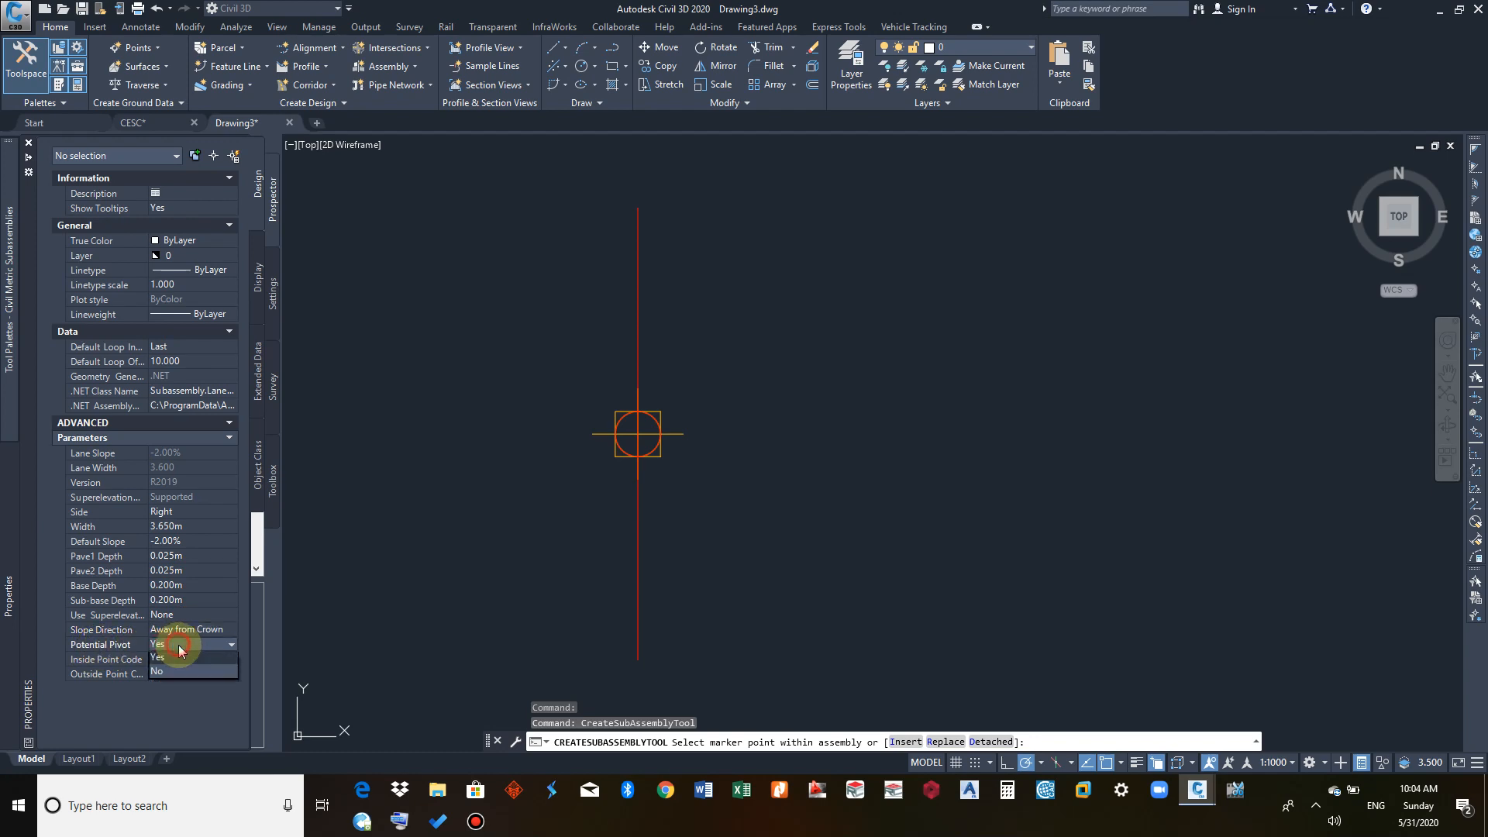
pyautogui.click(184, 671)
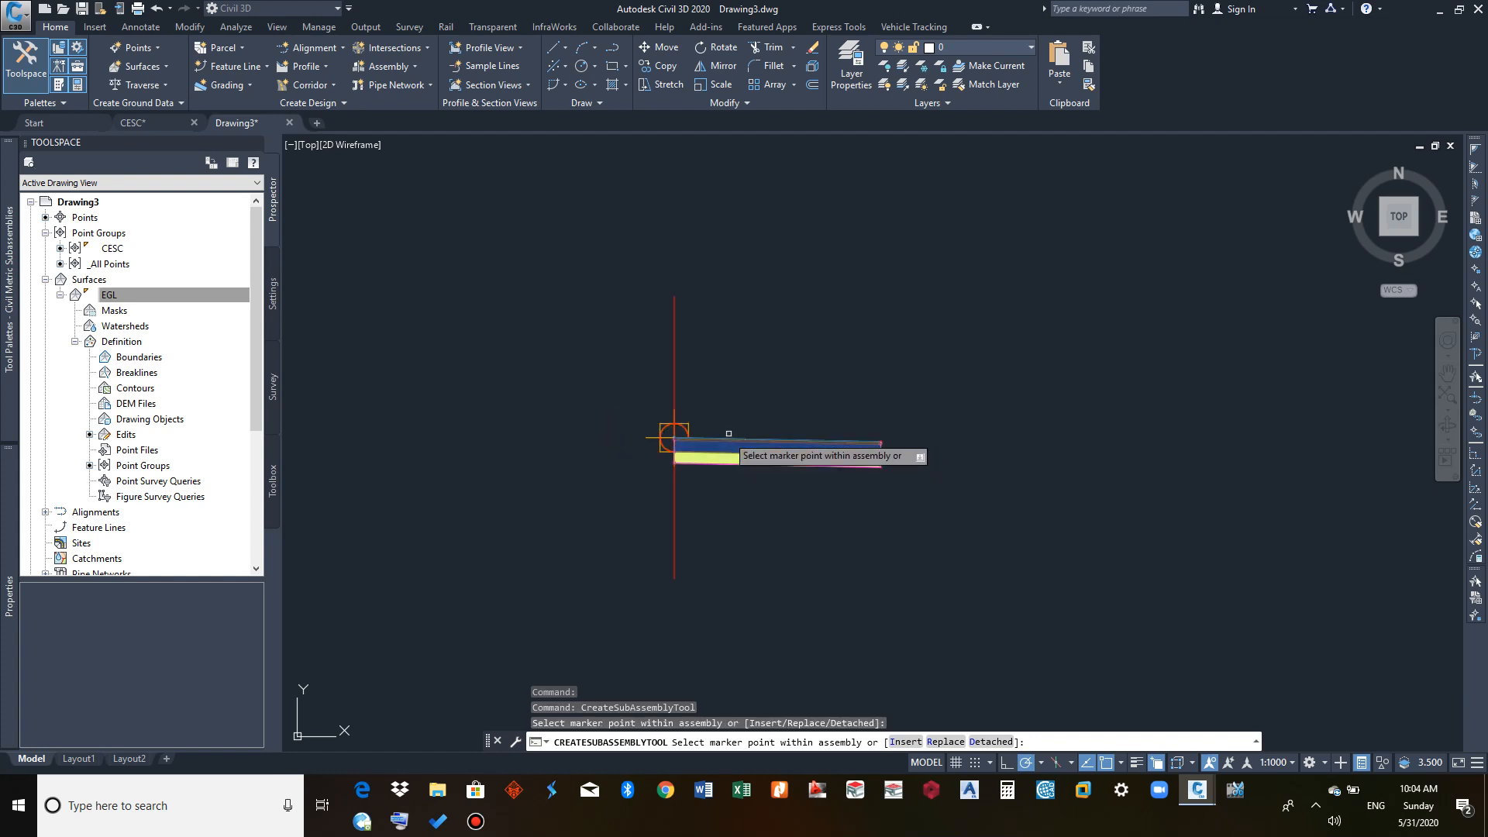
pyautogui.scroll(3, 930, 441)
pyautogui.press('Escape')
pyautogui.scroll(5, 831, 377)
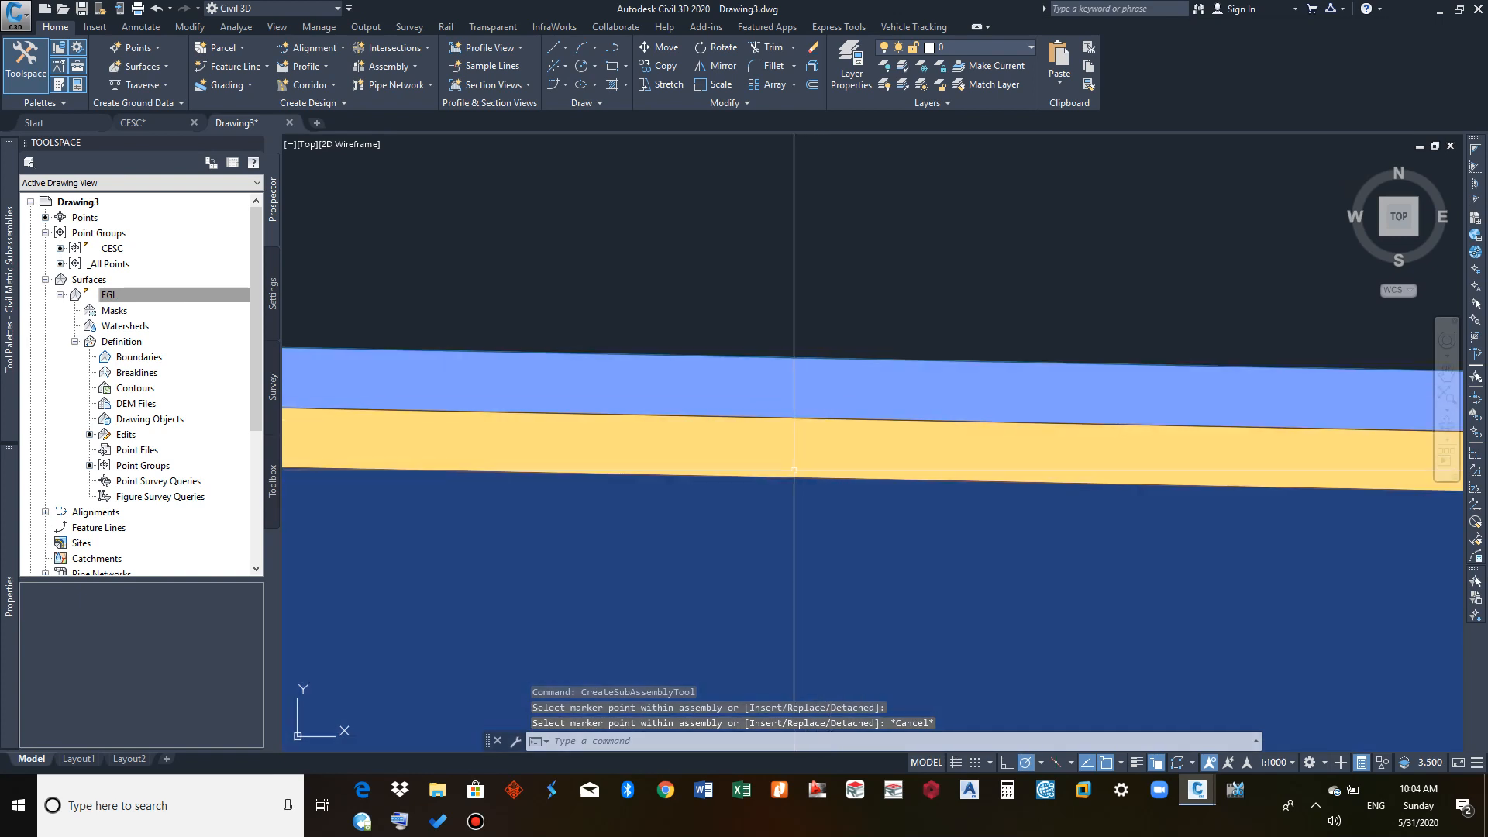
pyautogui.scroll(-6, 824, 377)
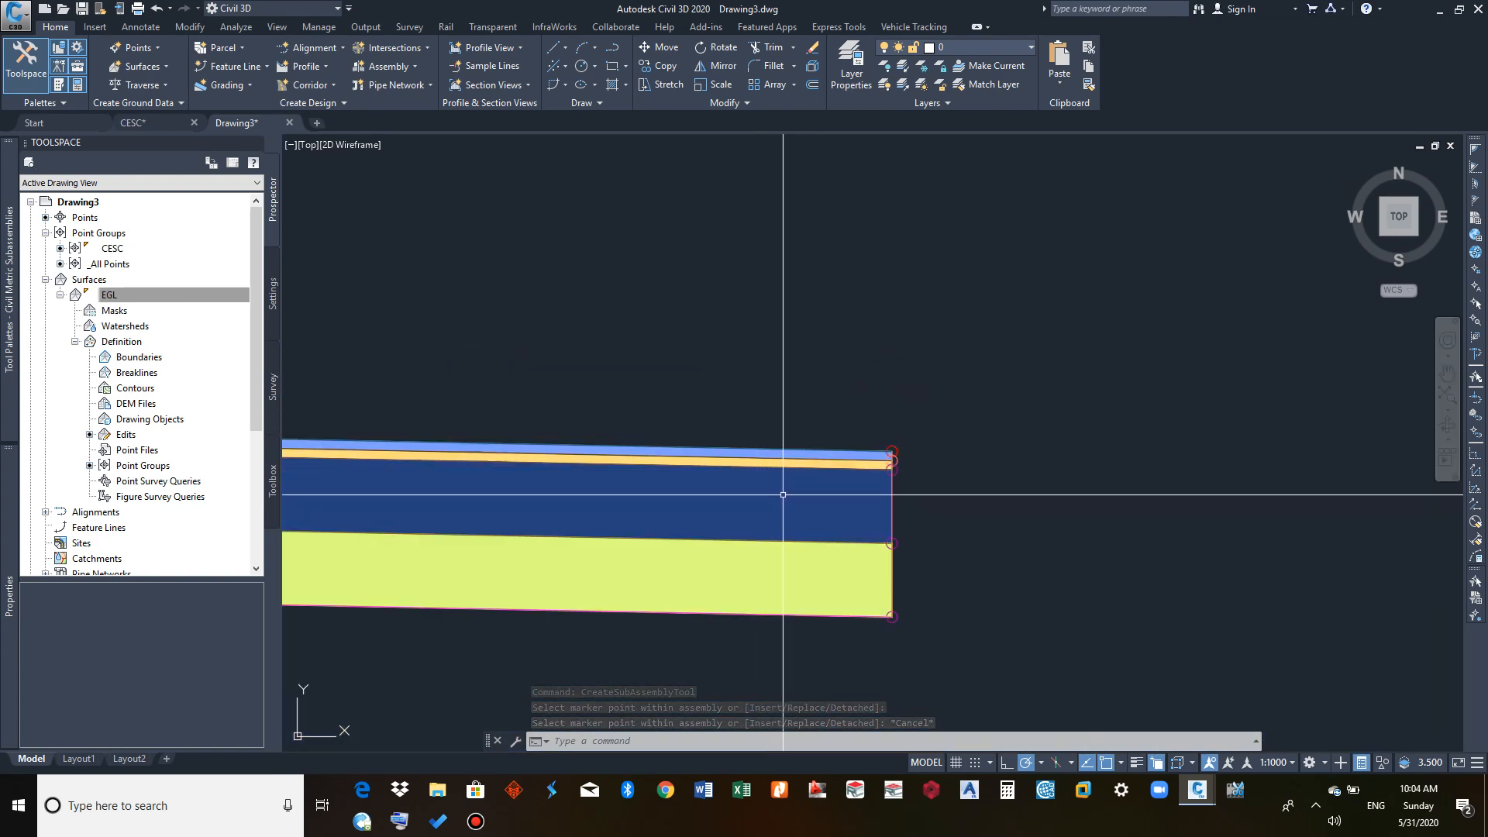
pyautogui.scroll(-4, 776, 579)
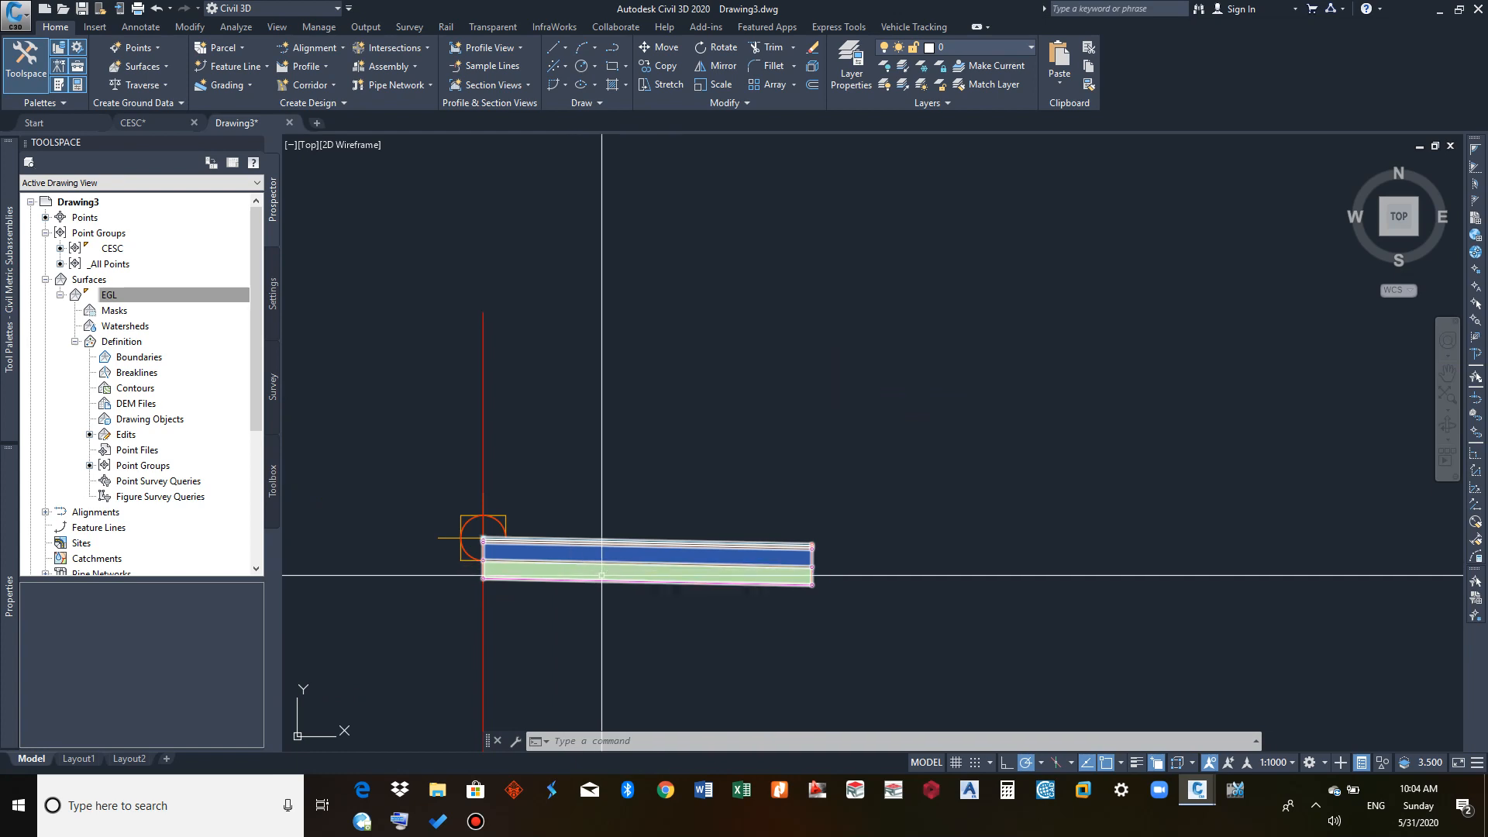
pyautogui.moveTo(566, 559); pyautogui.dragTo(606, 453, button='middle')
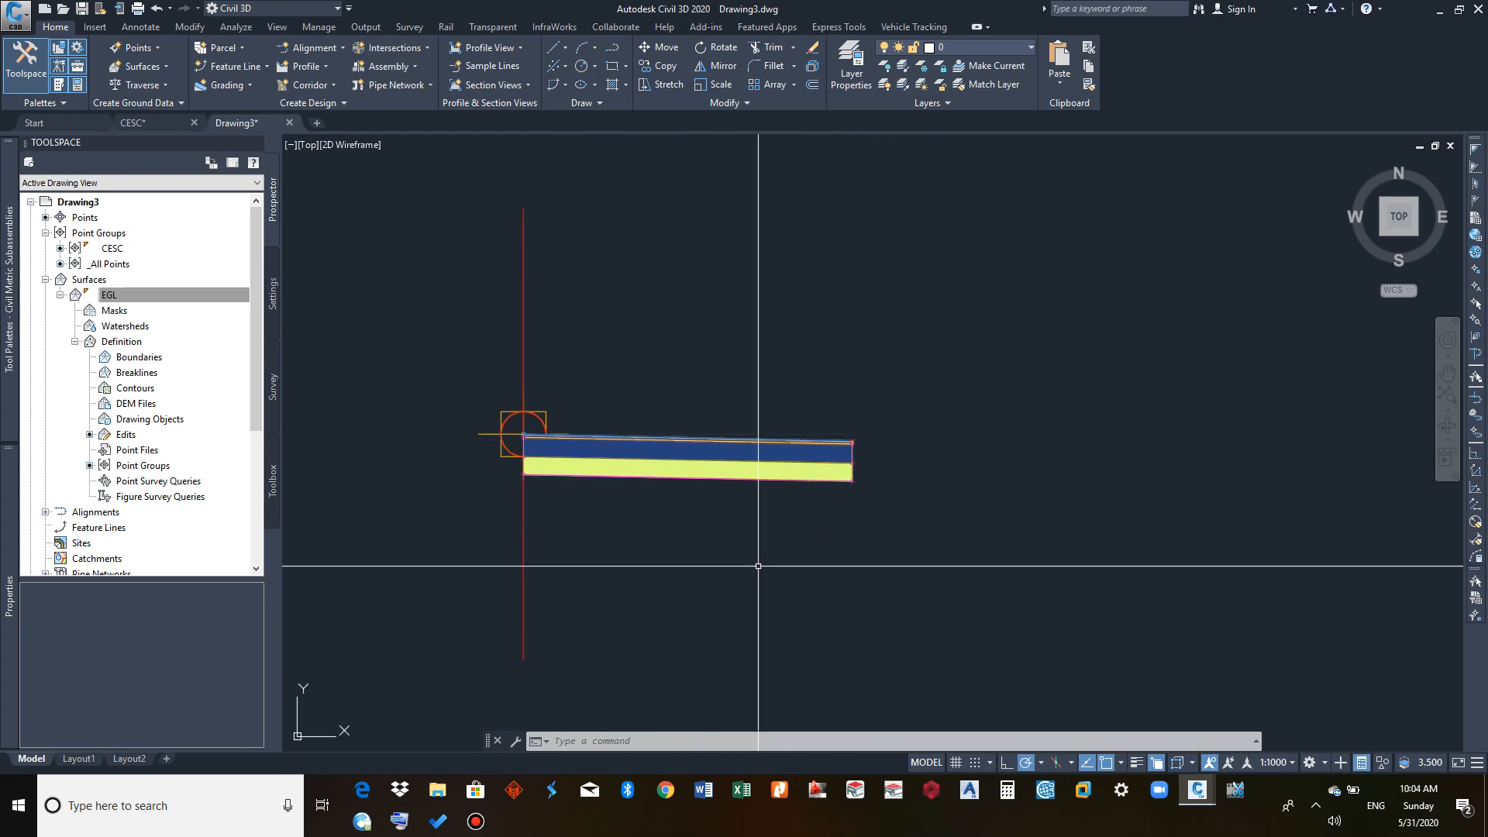
pyautogui.scroll(2, 890, 473)
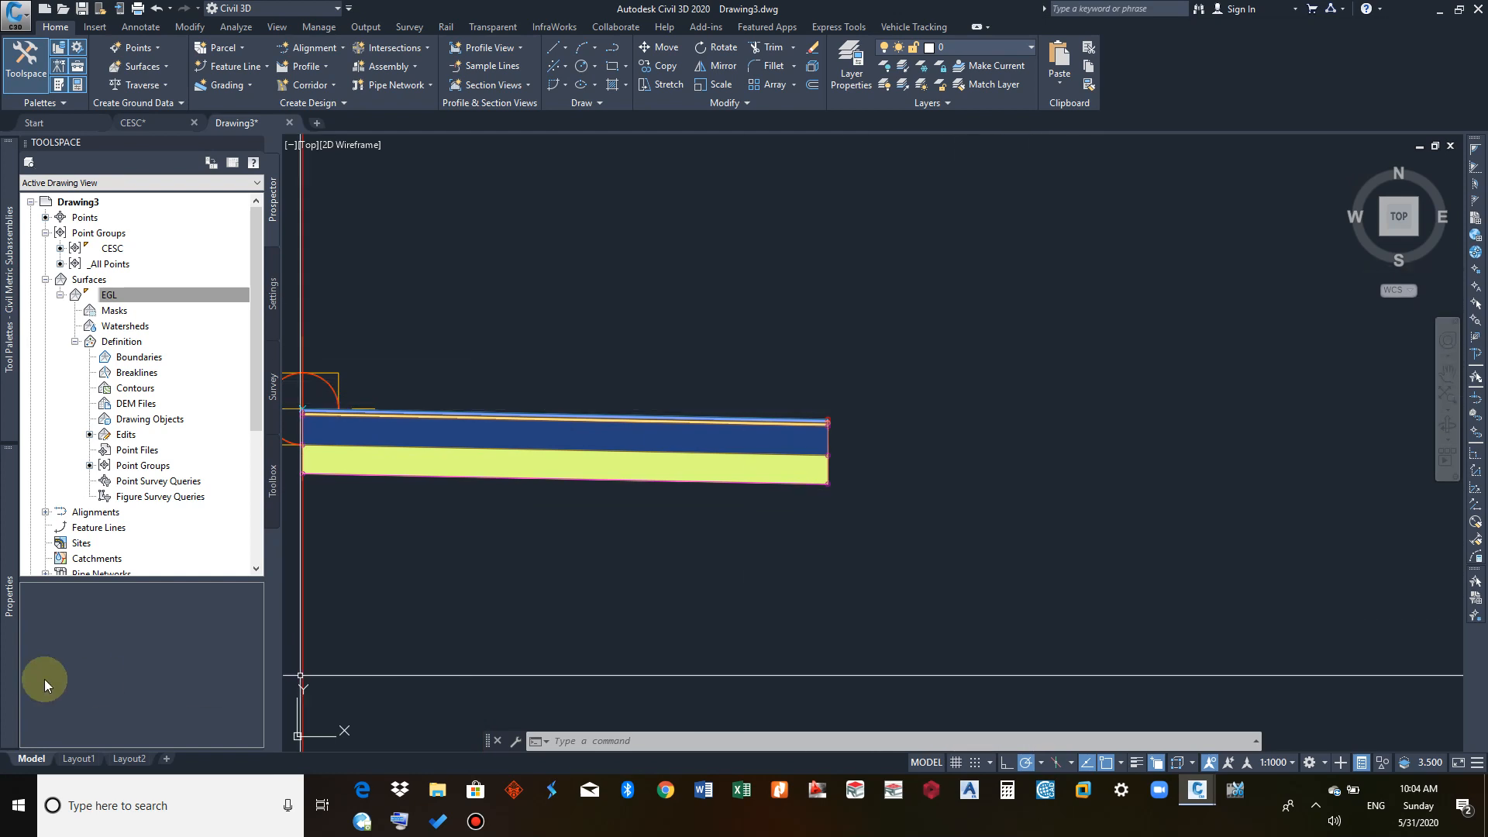
# Step: Attach a DaylightBasin subassembly with its default parameters to the top outer edge point of the right lane
pyautogui.moveTo(2, 673)
pyautogui.click(3, 415)
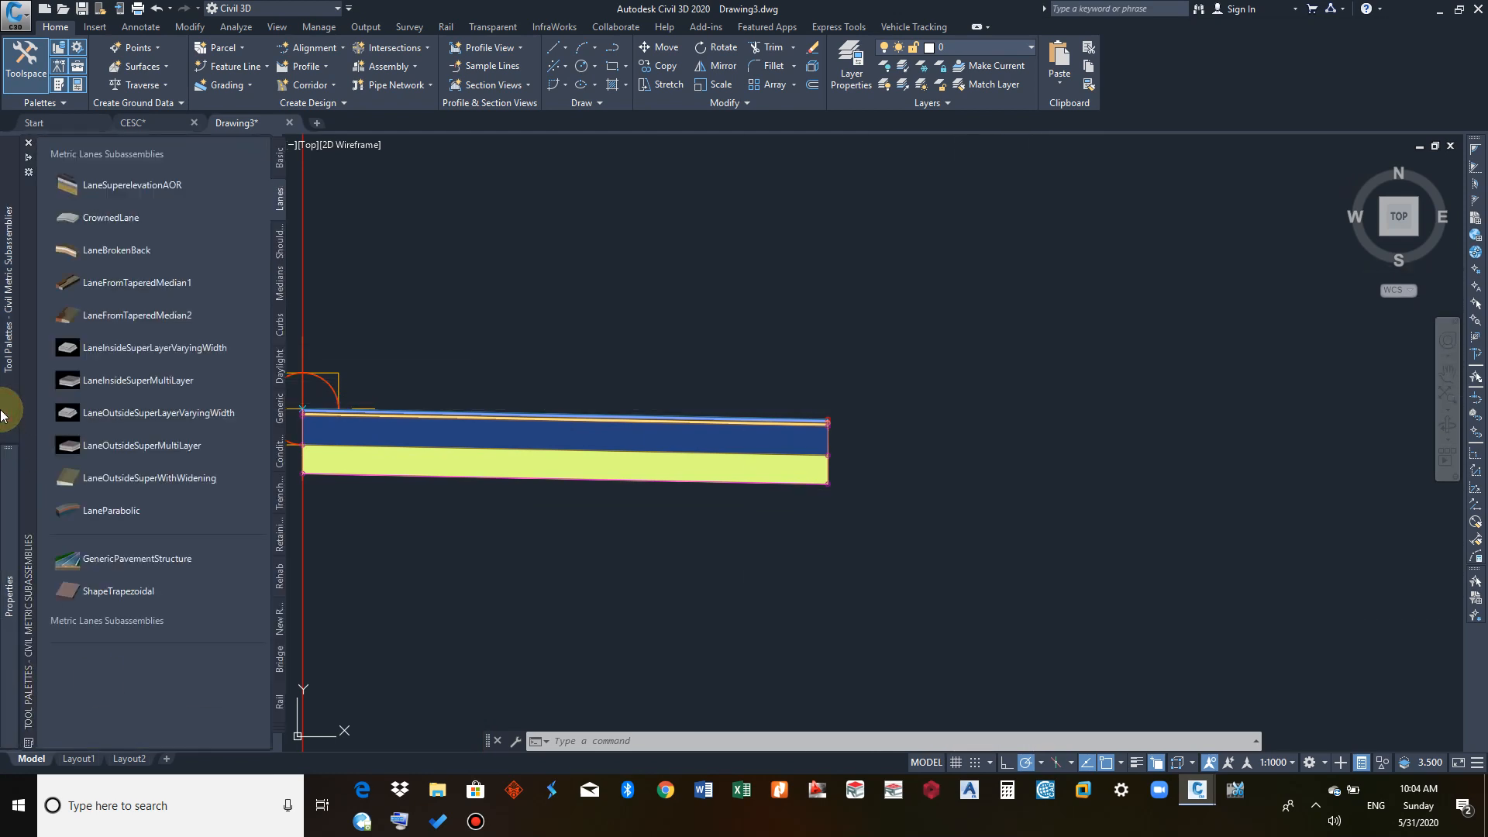
pyautogui.click(280, 369)
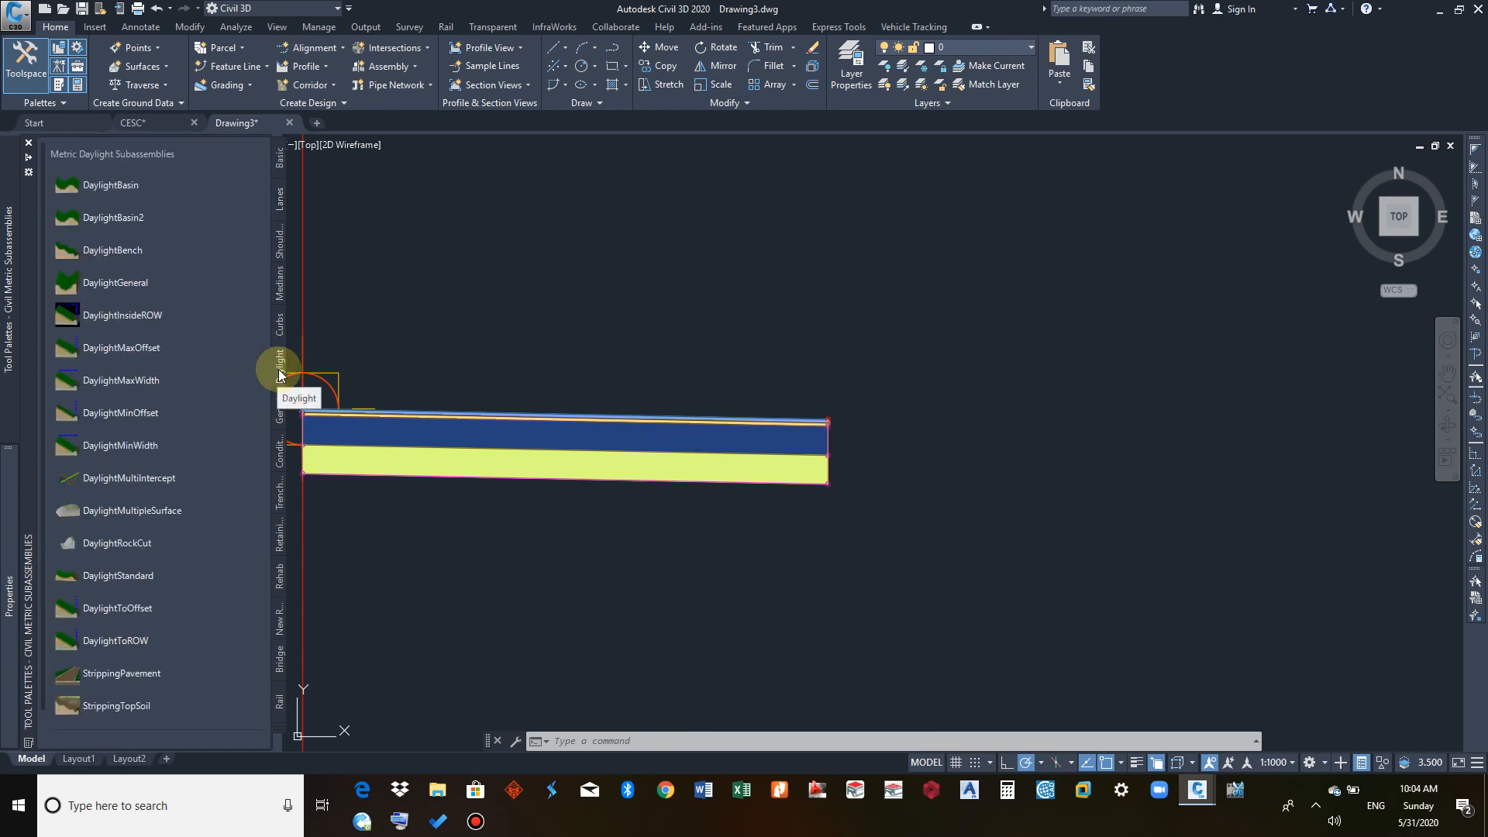
pyautogui.click(108, 188)
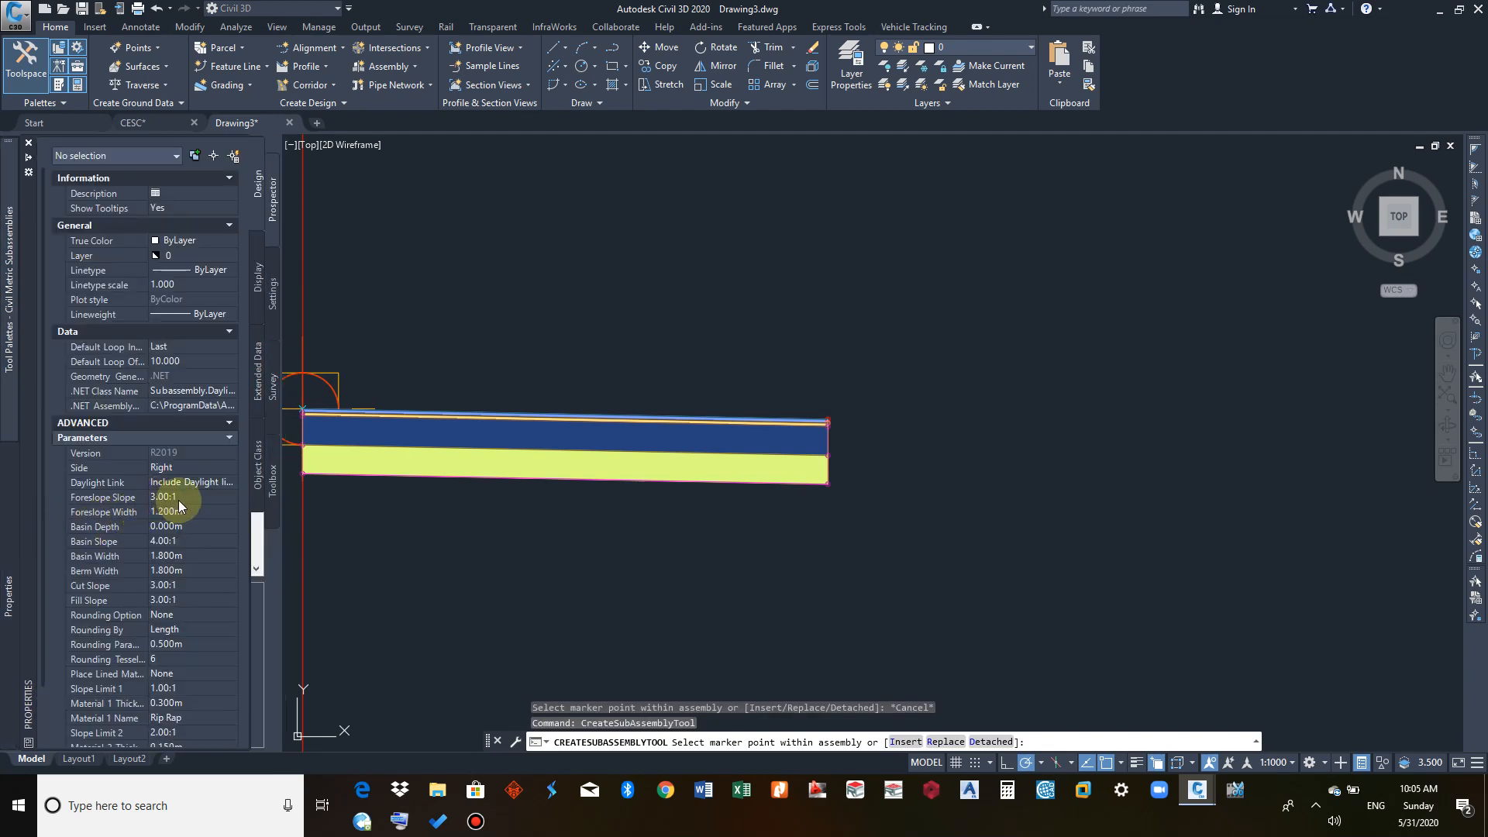
pyautogui.scroll(-2, 179, 505)
pyautogui.scroll(2, 173, 565)
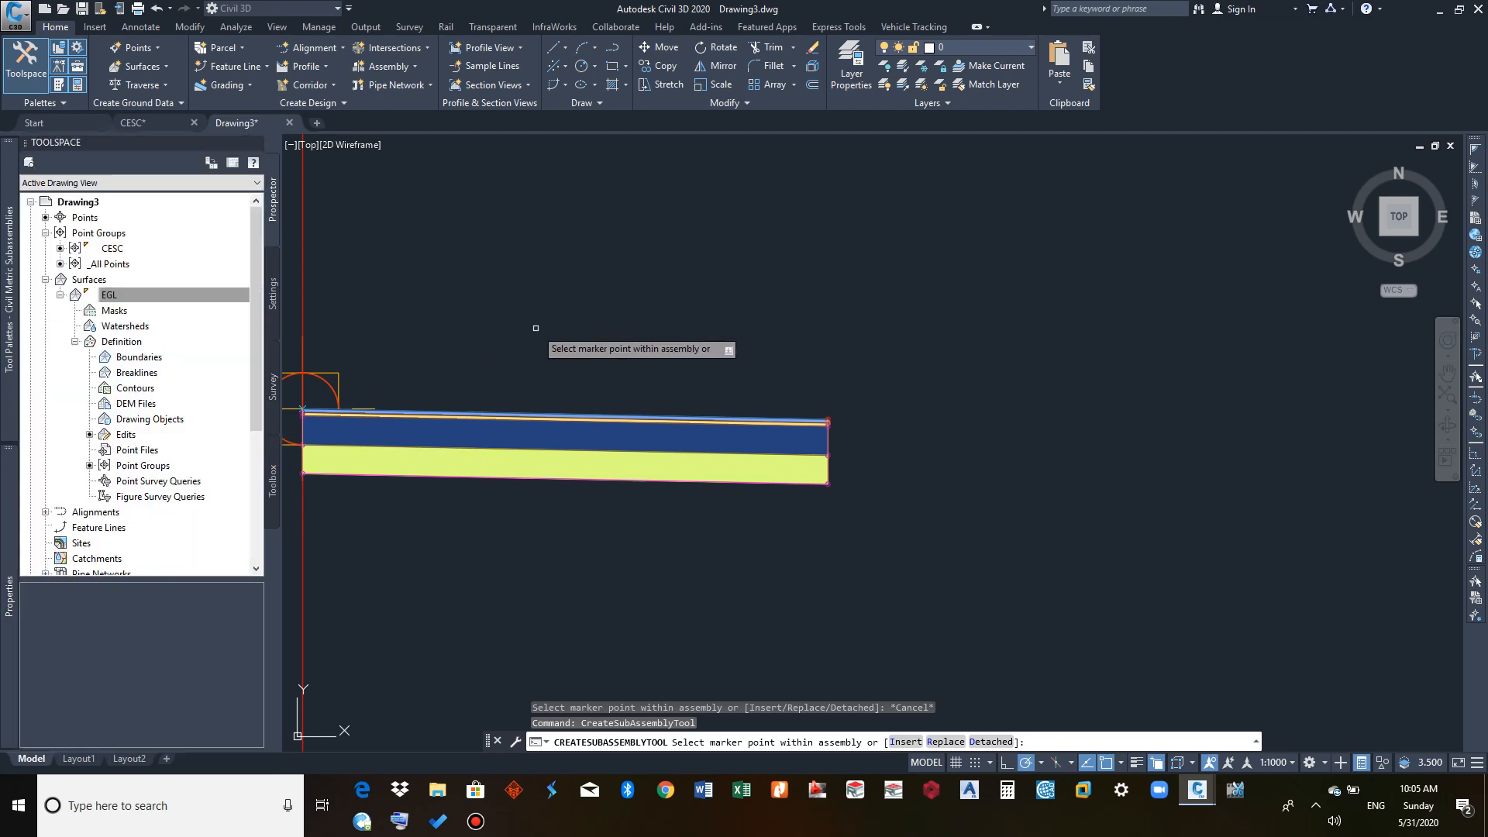
pyautogui.scroll(5, 798, 388)
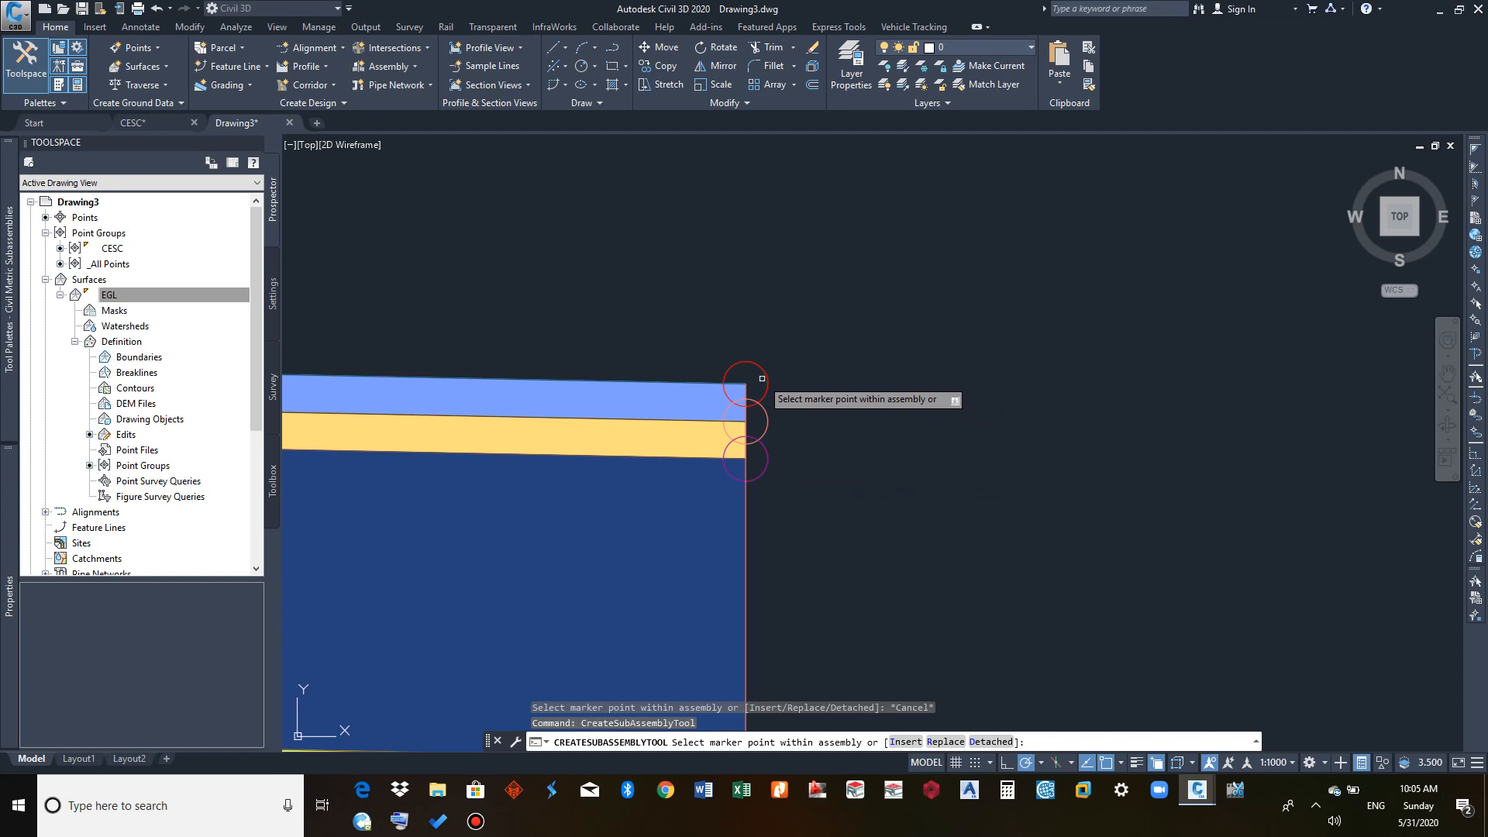
pyautogui.click(774, 363)
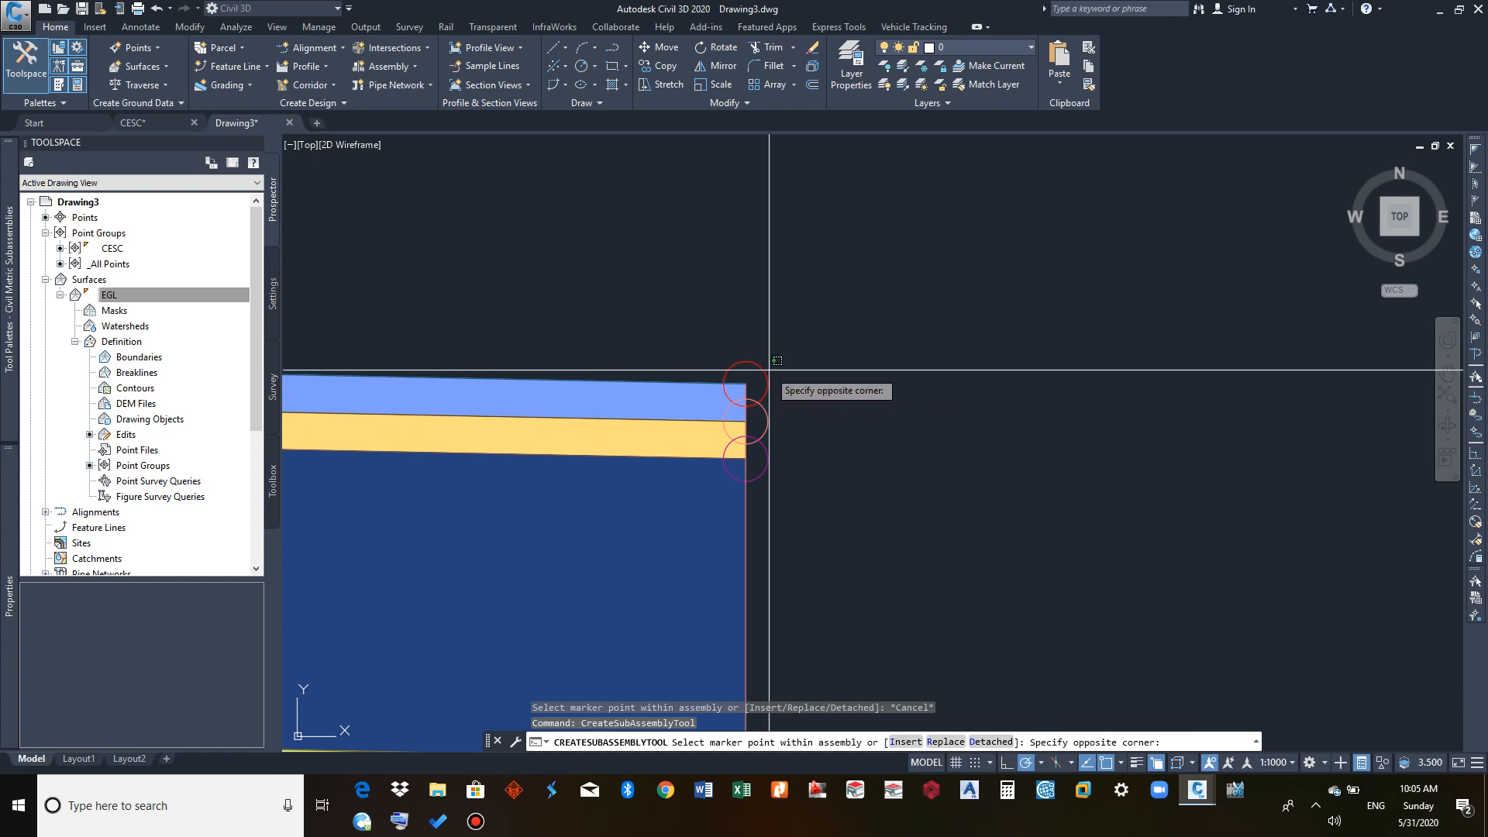
pyautogui.click(764, 374)
pyautogui.scroll(-8, 722, 455)
pyautogui.press('Escape')
# Step: Review the DaylightBasin subassembly's input parameters in its properties and try to open its subassembly help
pyautogui.click(983, 532)
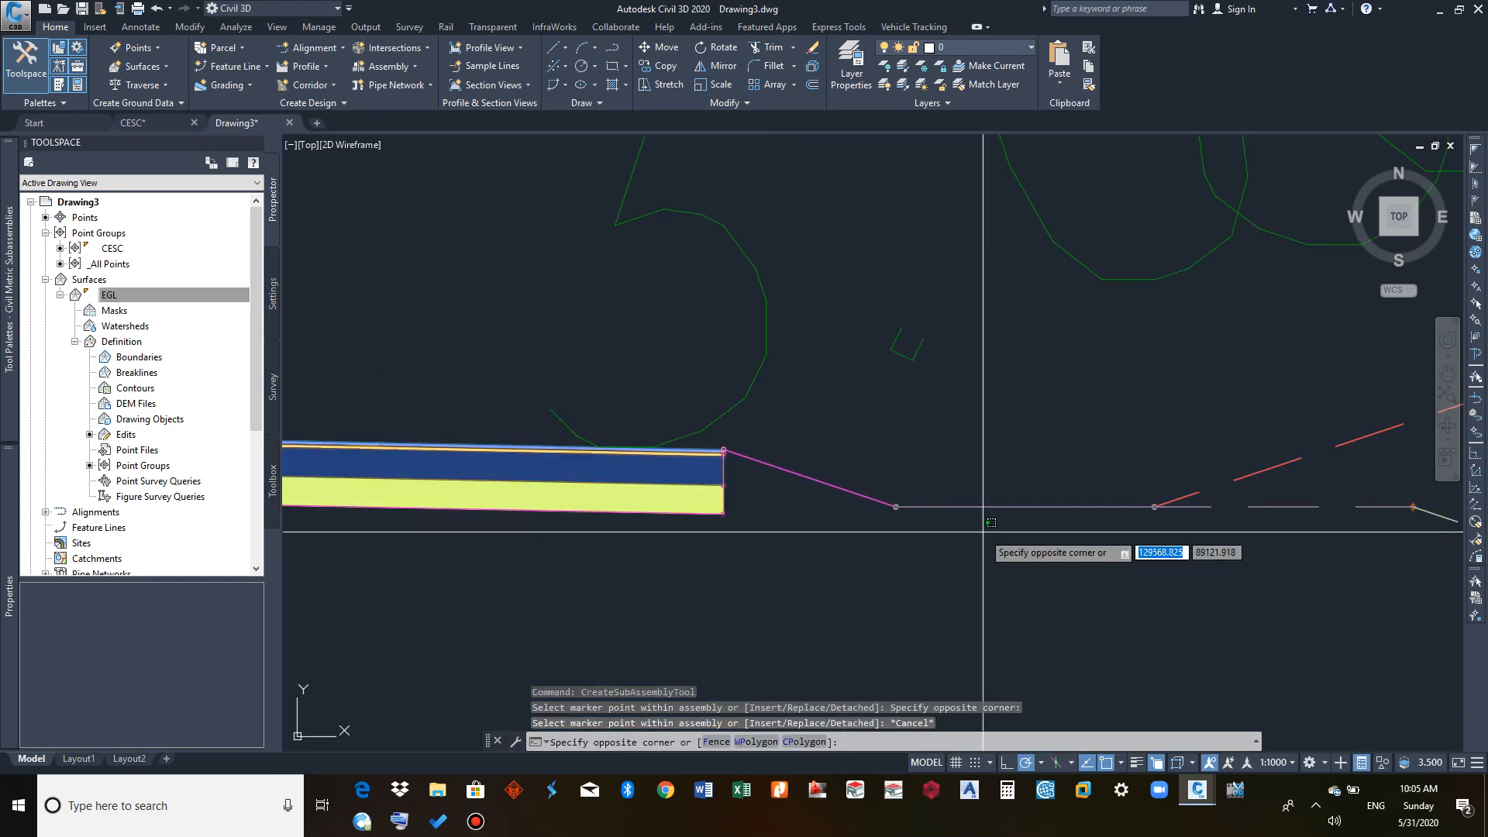
pyautogui.click(958, 503)
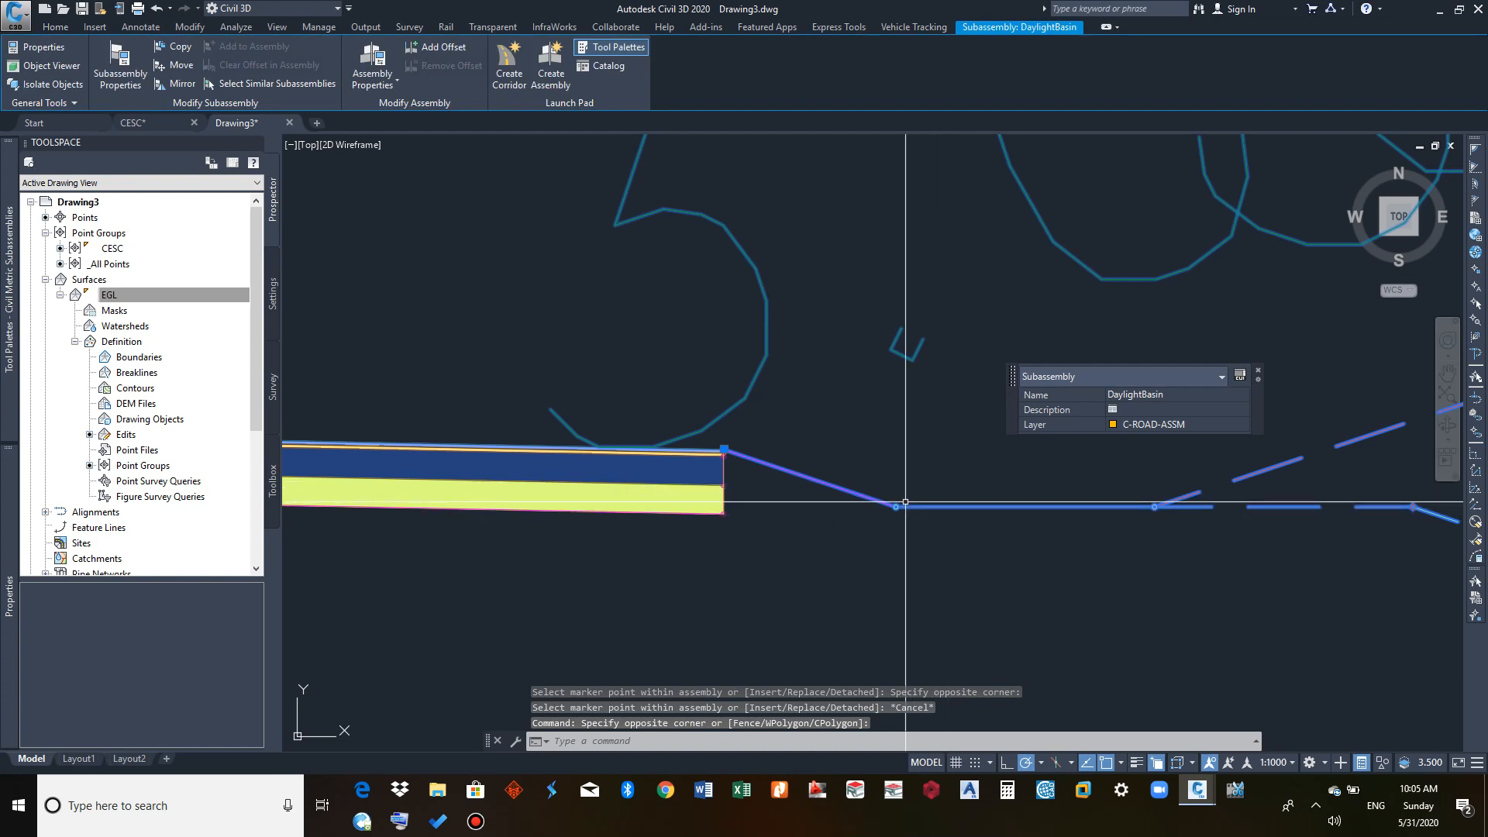
pyautogui.click(109, 70)
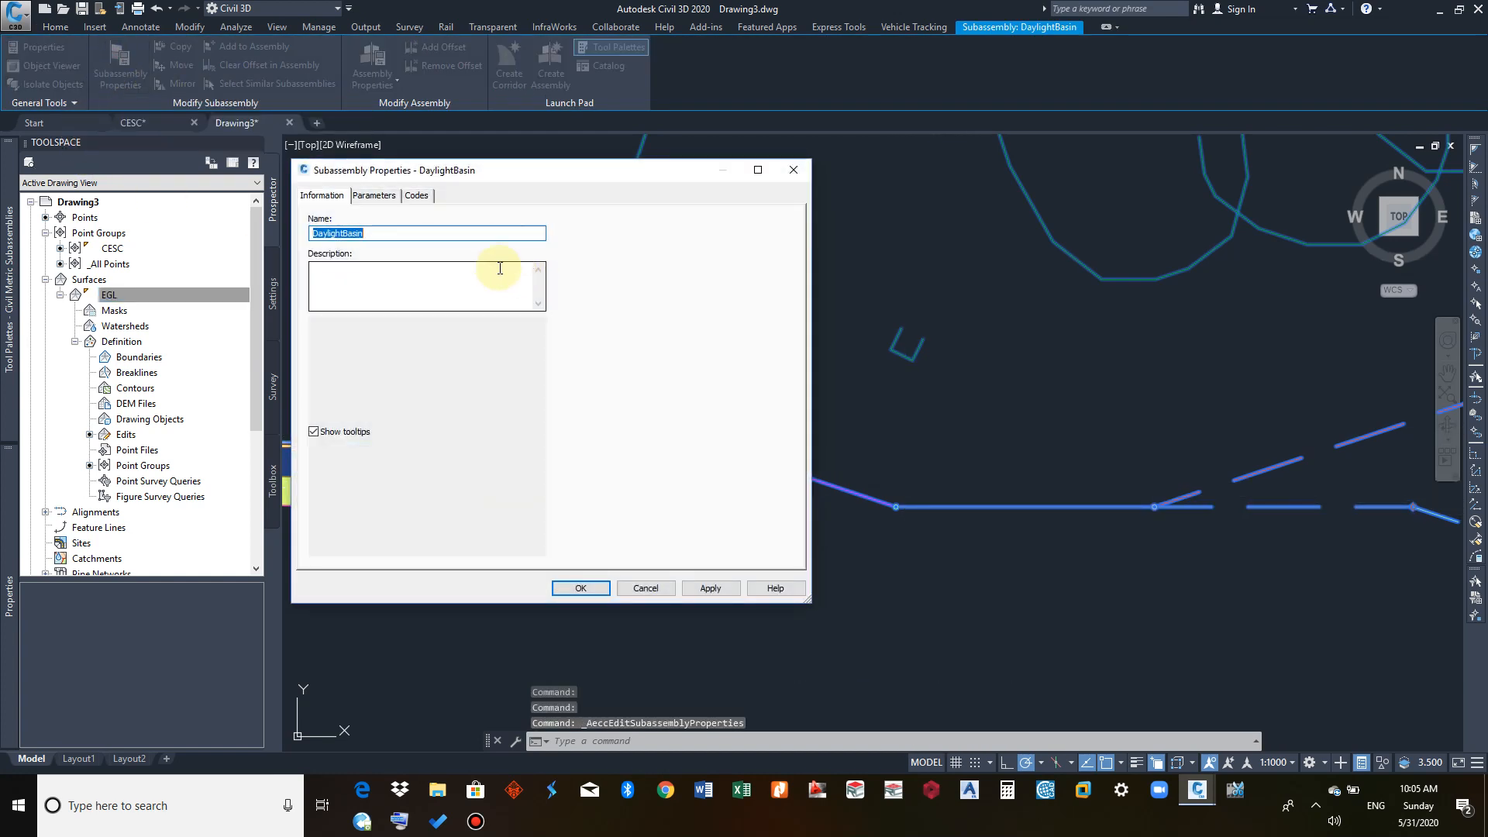
pyautogui.click(378, 196)
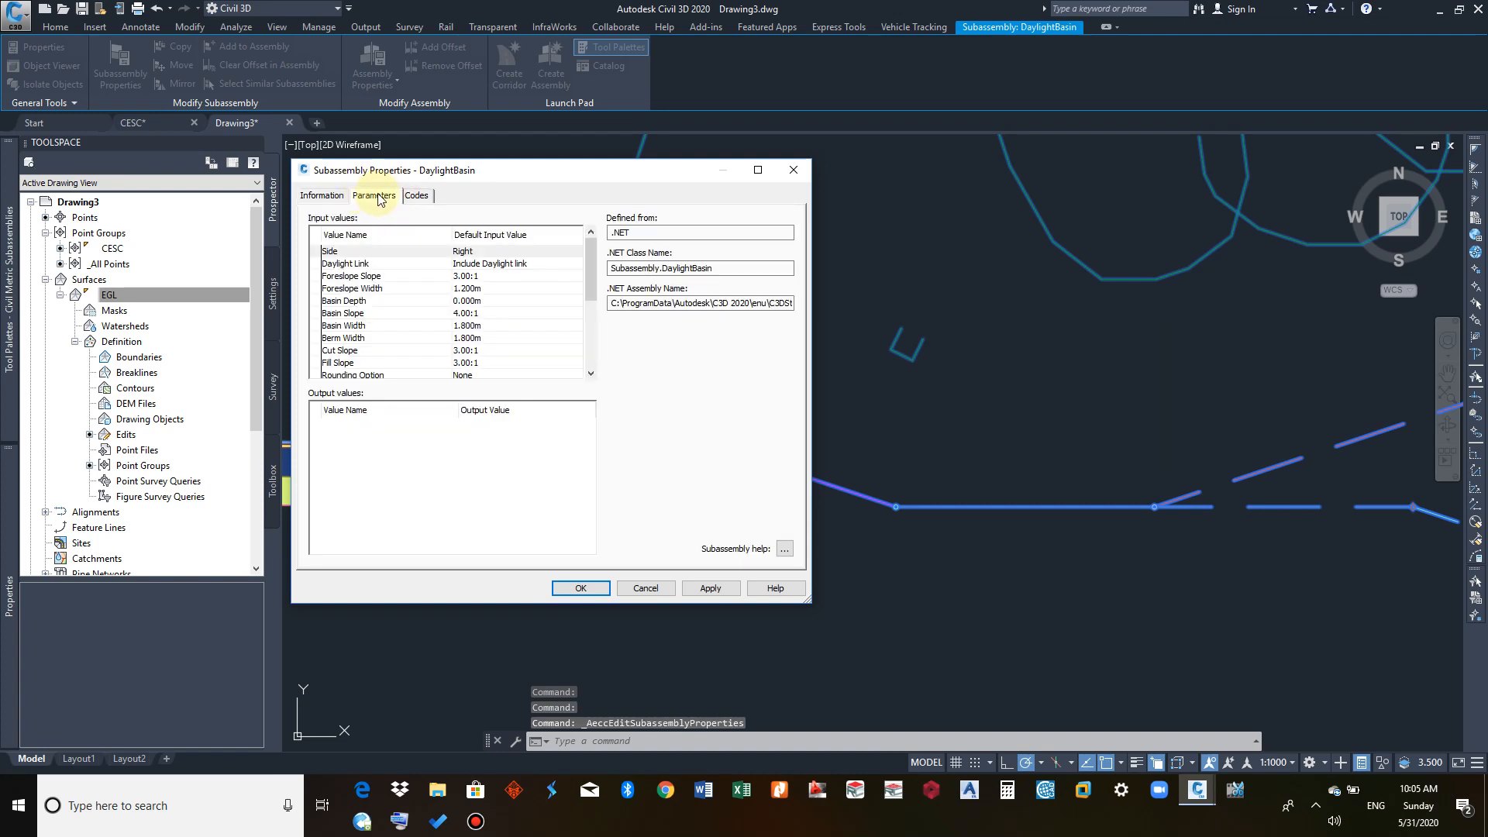
pyautogui.click(785, 551)
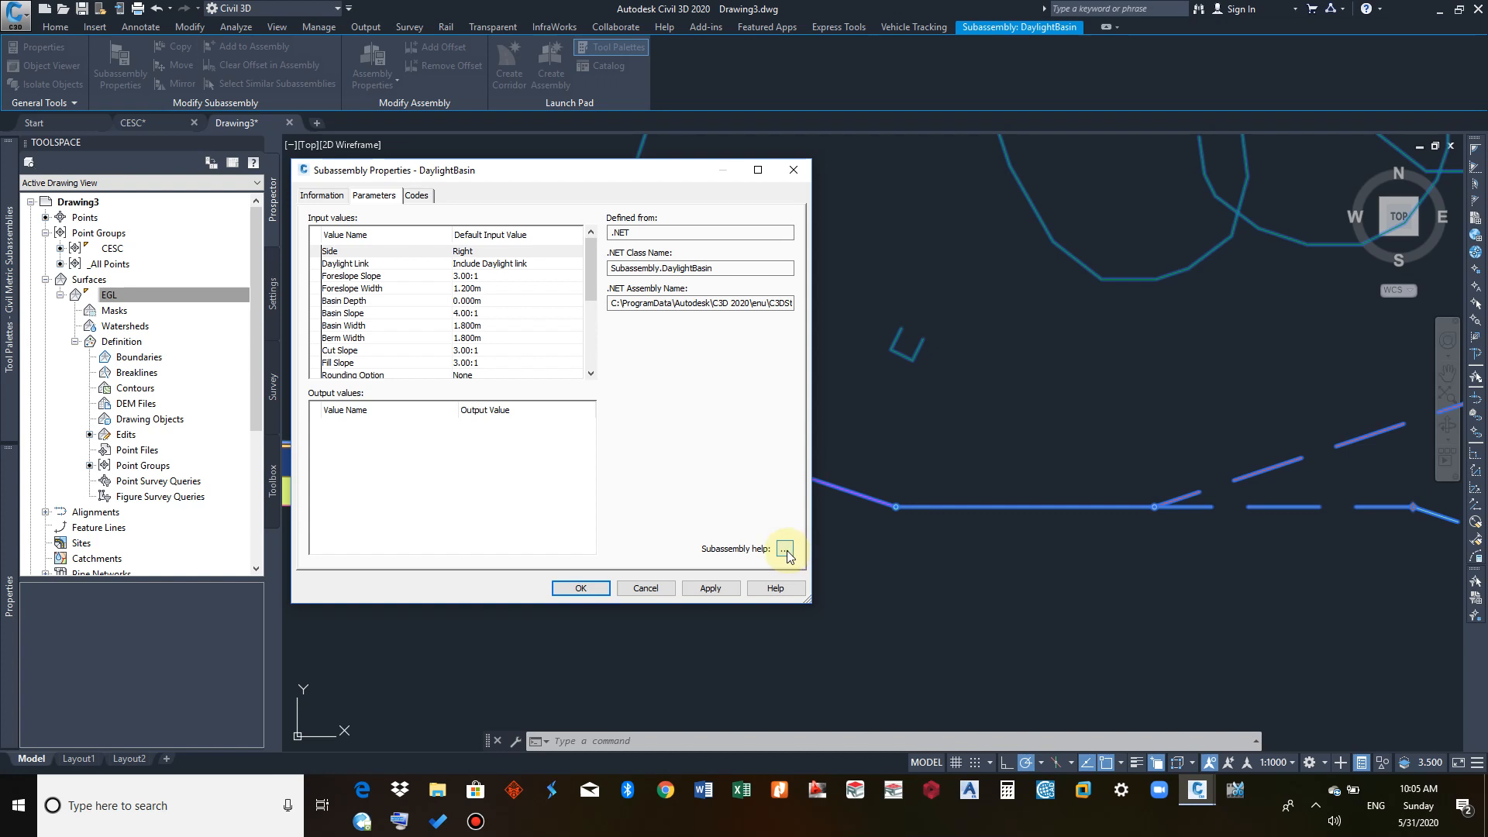
pyautogui.click(663, 589)
pyautogui.scroll(-3, 976, 524)
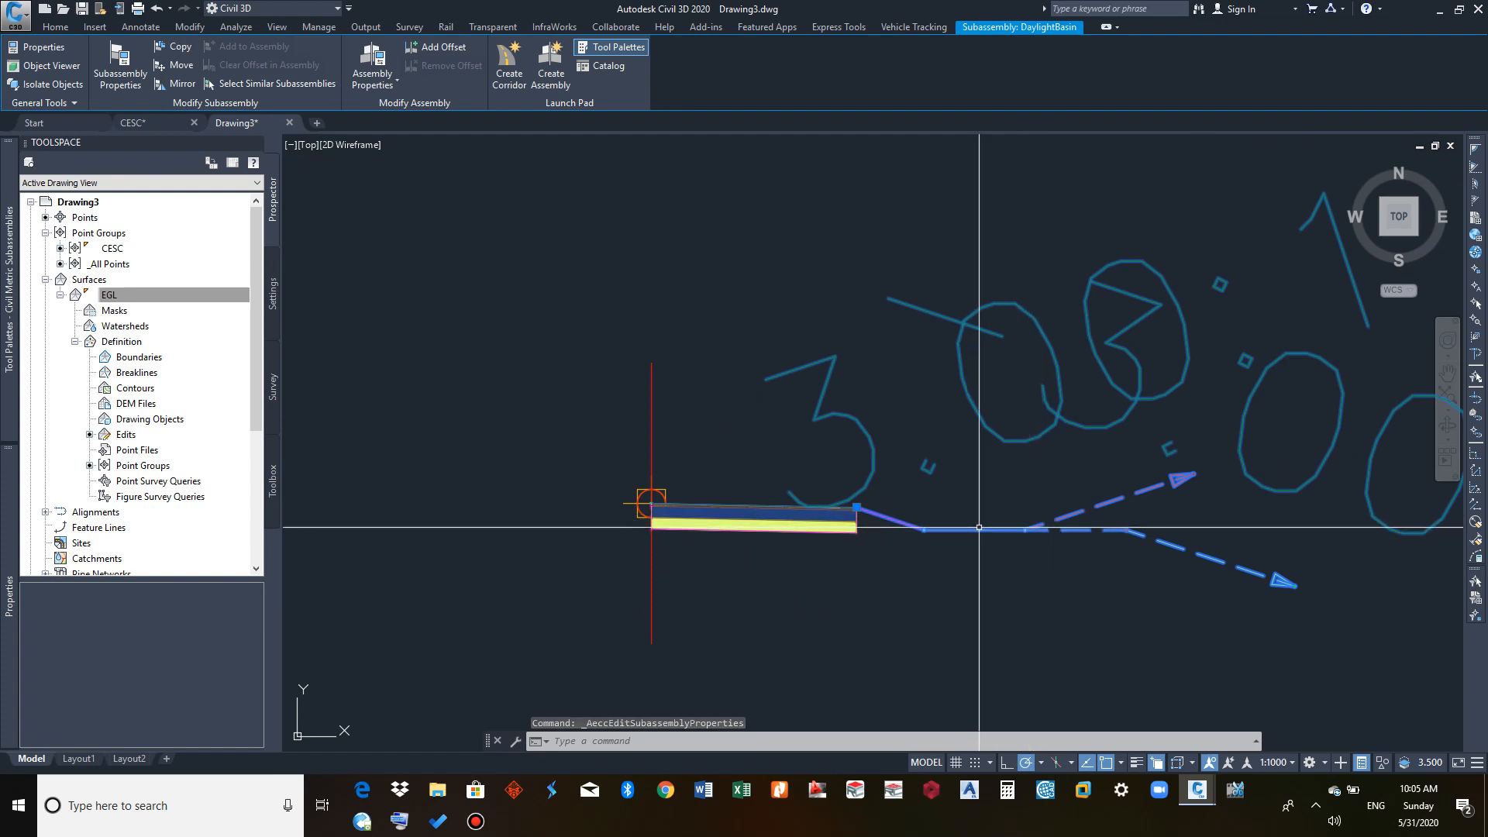
# Step: Set the DaylightBasin's foreslope slope to 1:1 and its foreslope width to a near-zero 0.000001 m
pyautogui.click(9, 609)
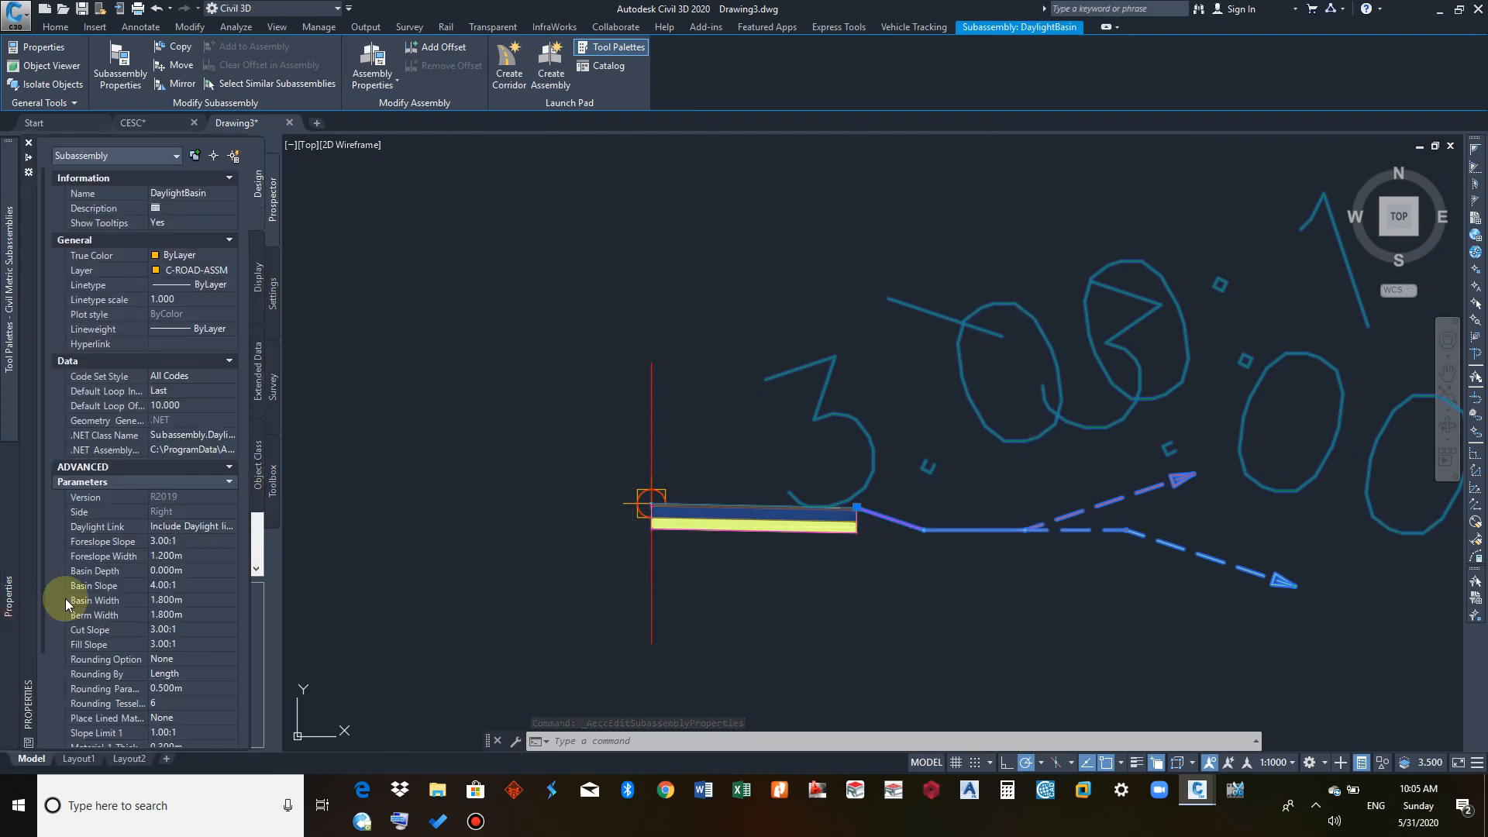
pyautogui.click(174, 543)
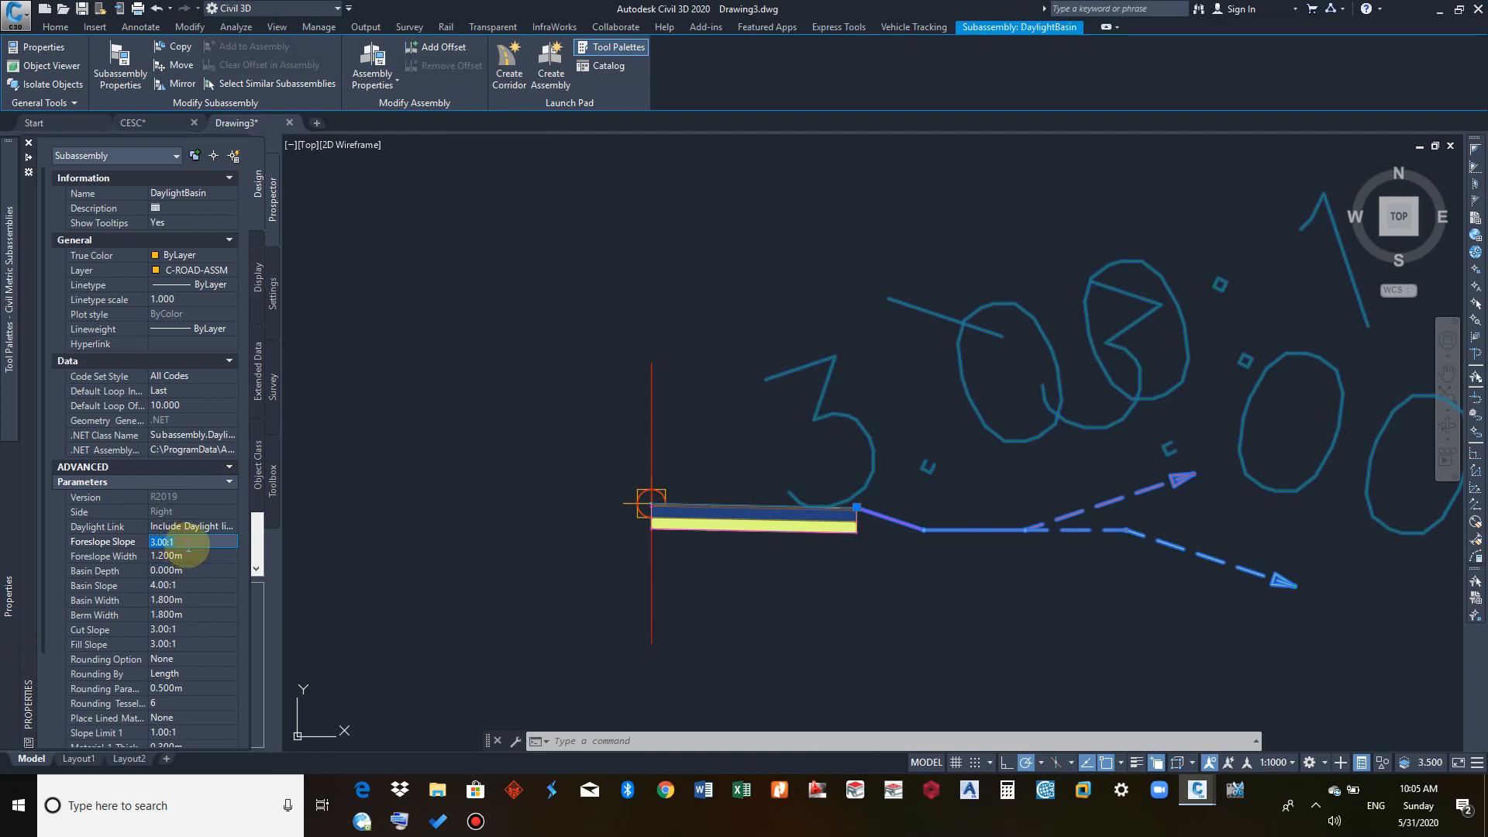
pyautogui.write('1')
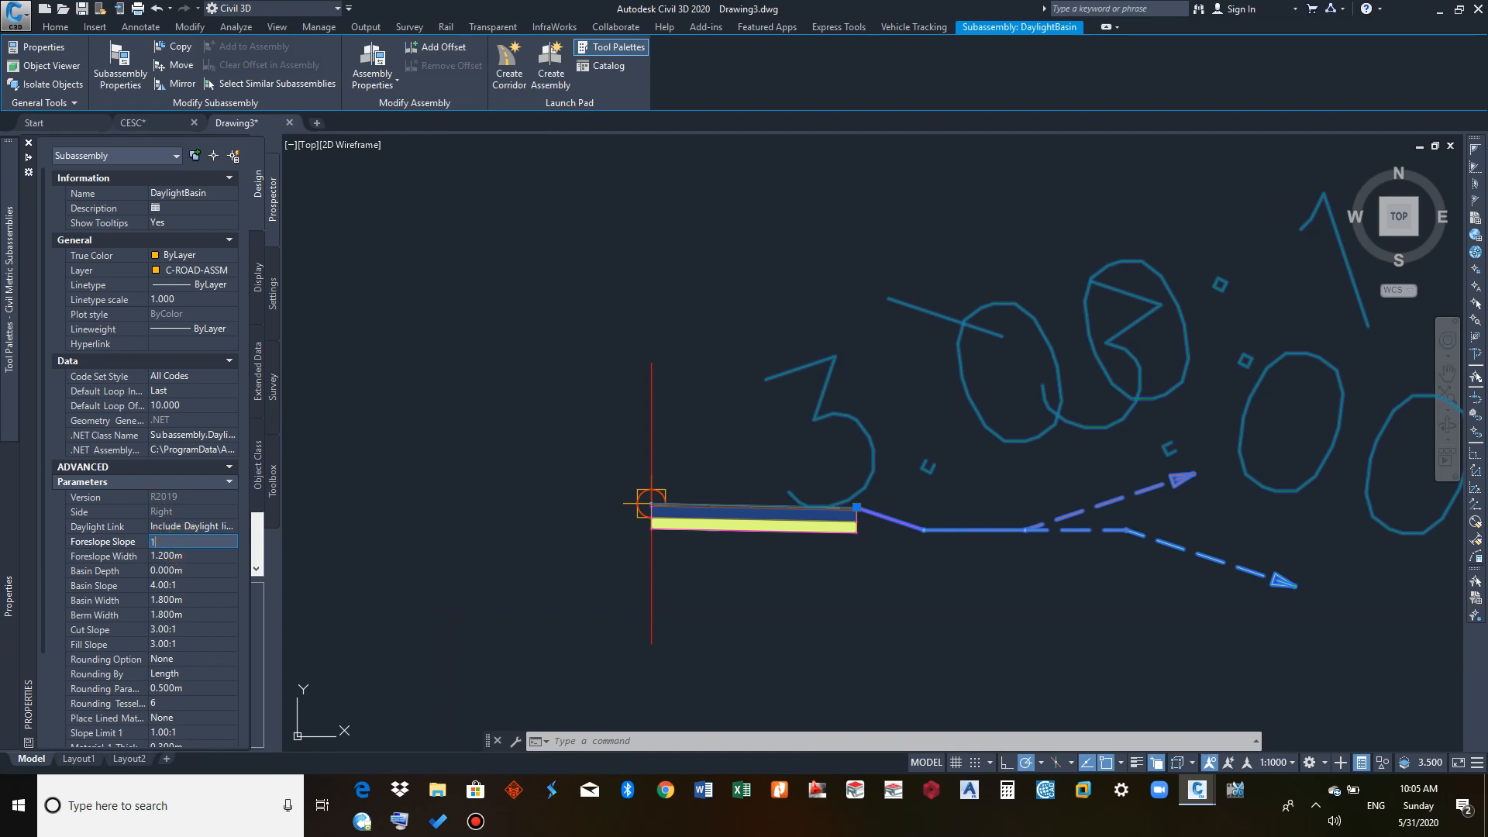
pyautogui.press('Tab')
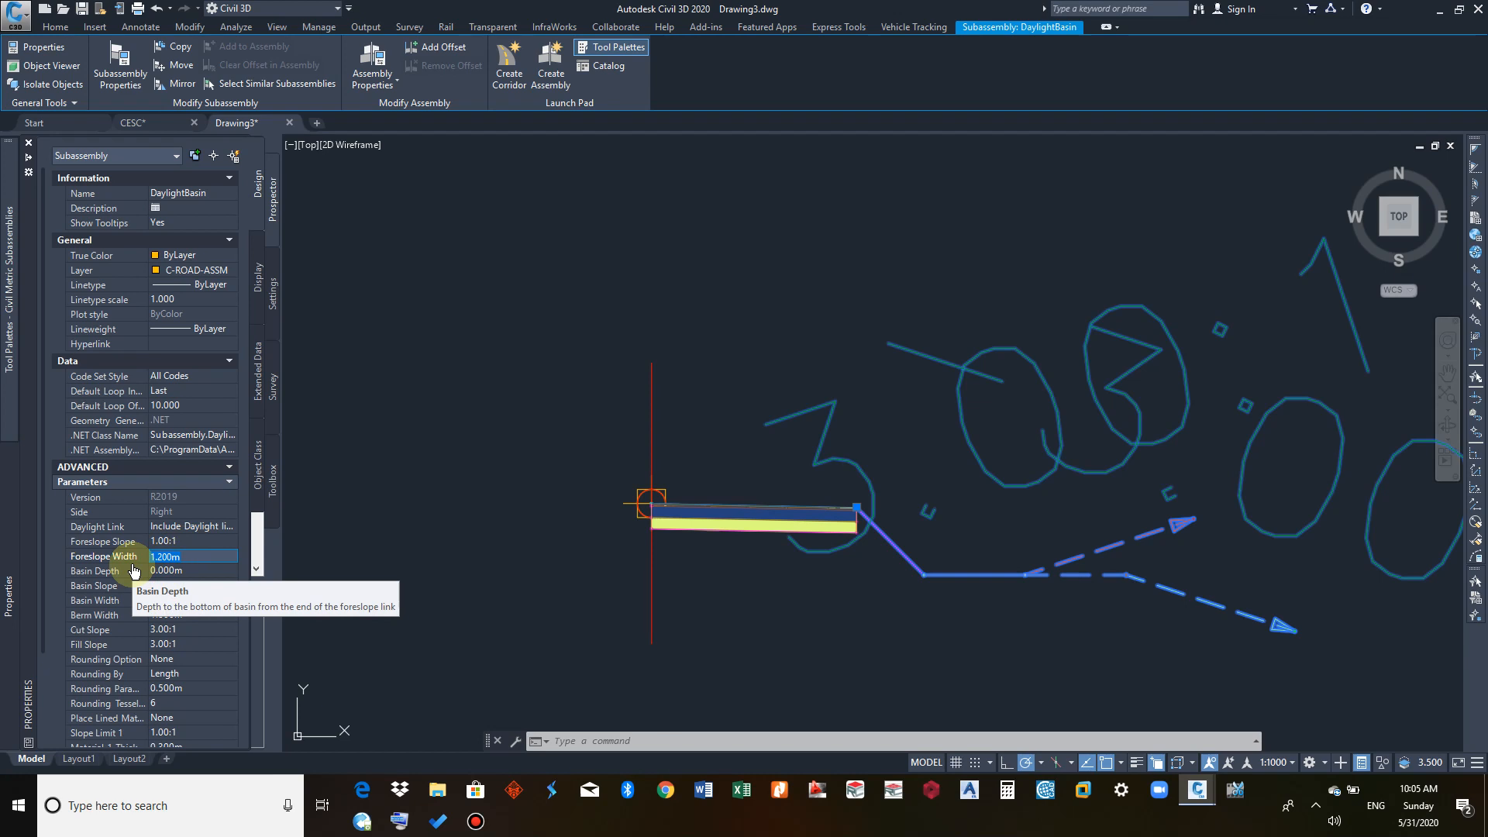
pyautogui.write('0')
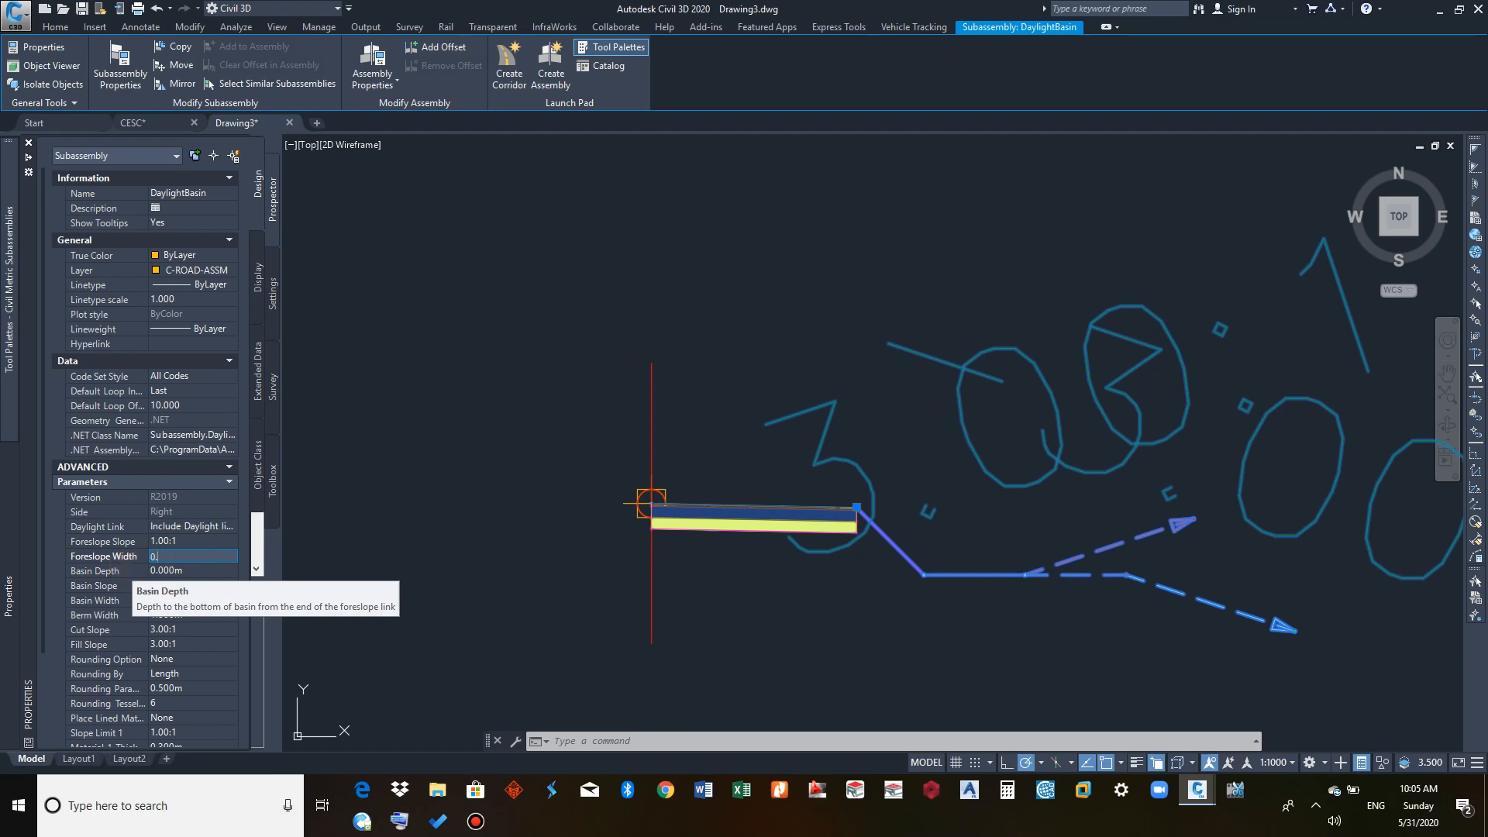
pyautogui.write('.00000')
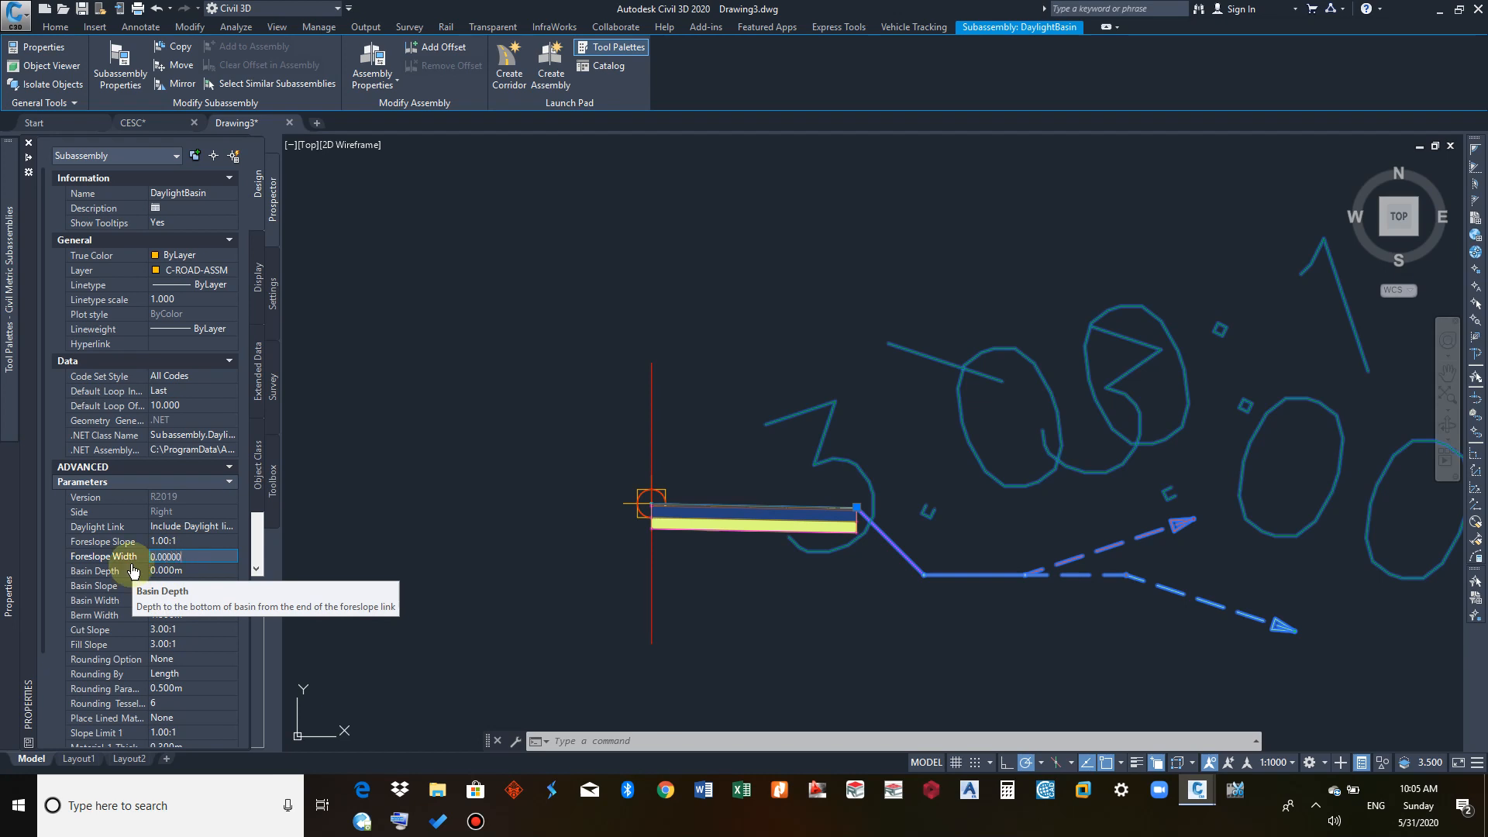
pyautogui.write('1')
# Step: Set the DaylightBasin's basin depth to 0.5 m, basin slope to 1:1 and basin width to 0.5 m
pyautogui.click(180, 571)
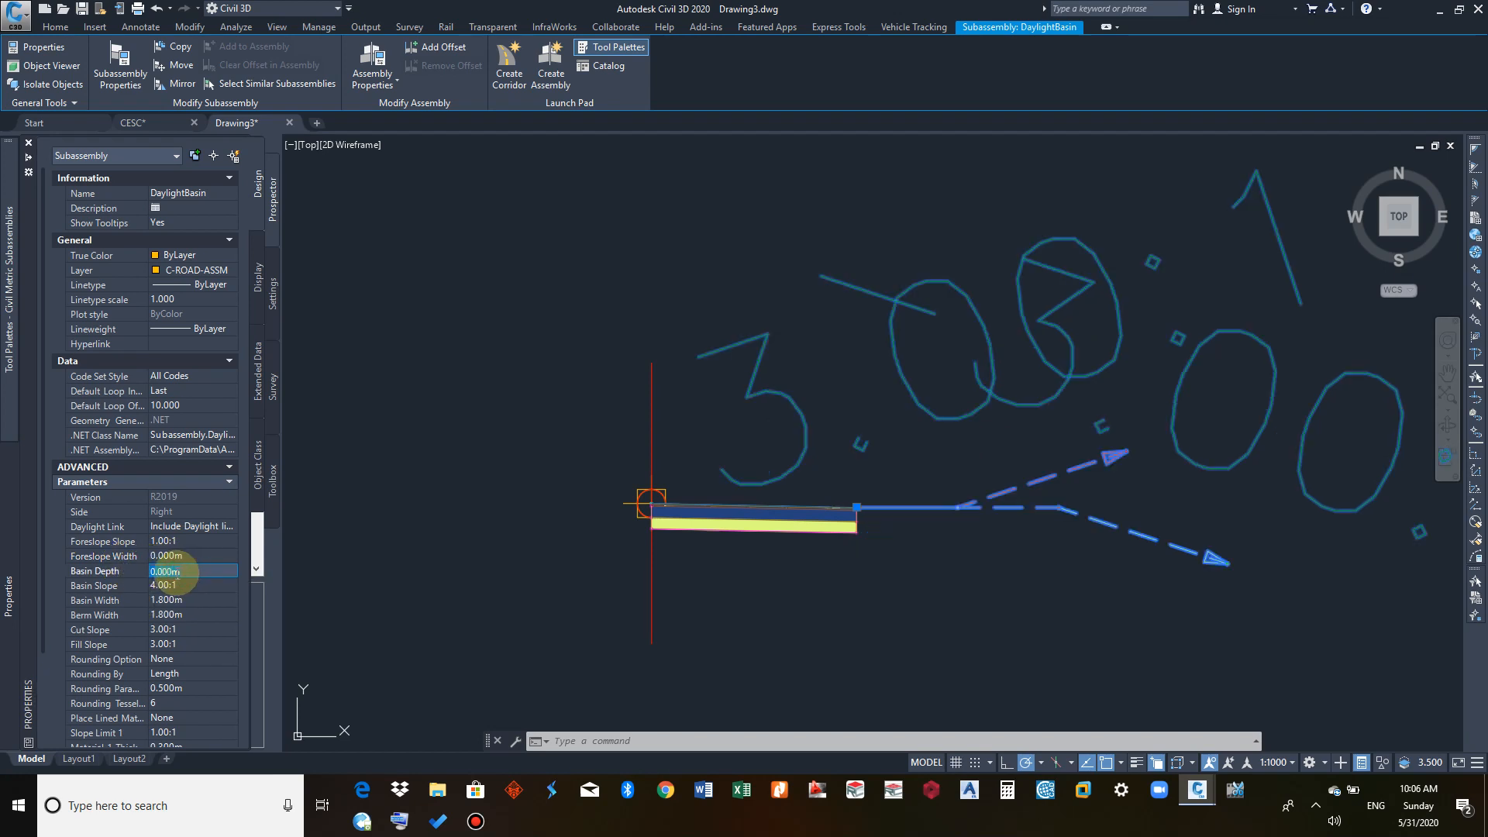
pyautogui.write('0.5')
pyautogui.click(176, 583)
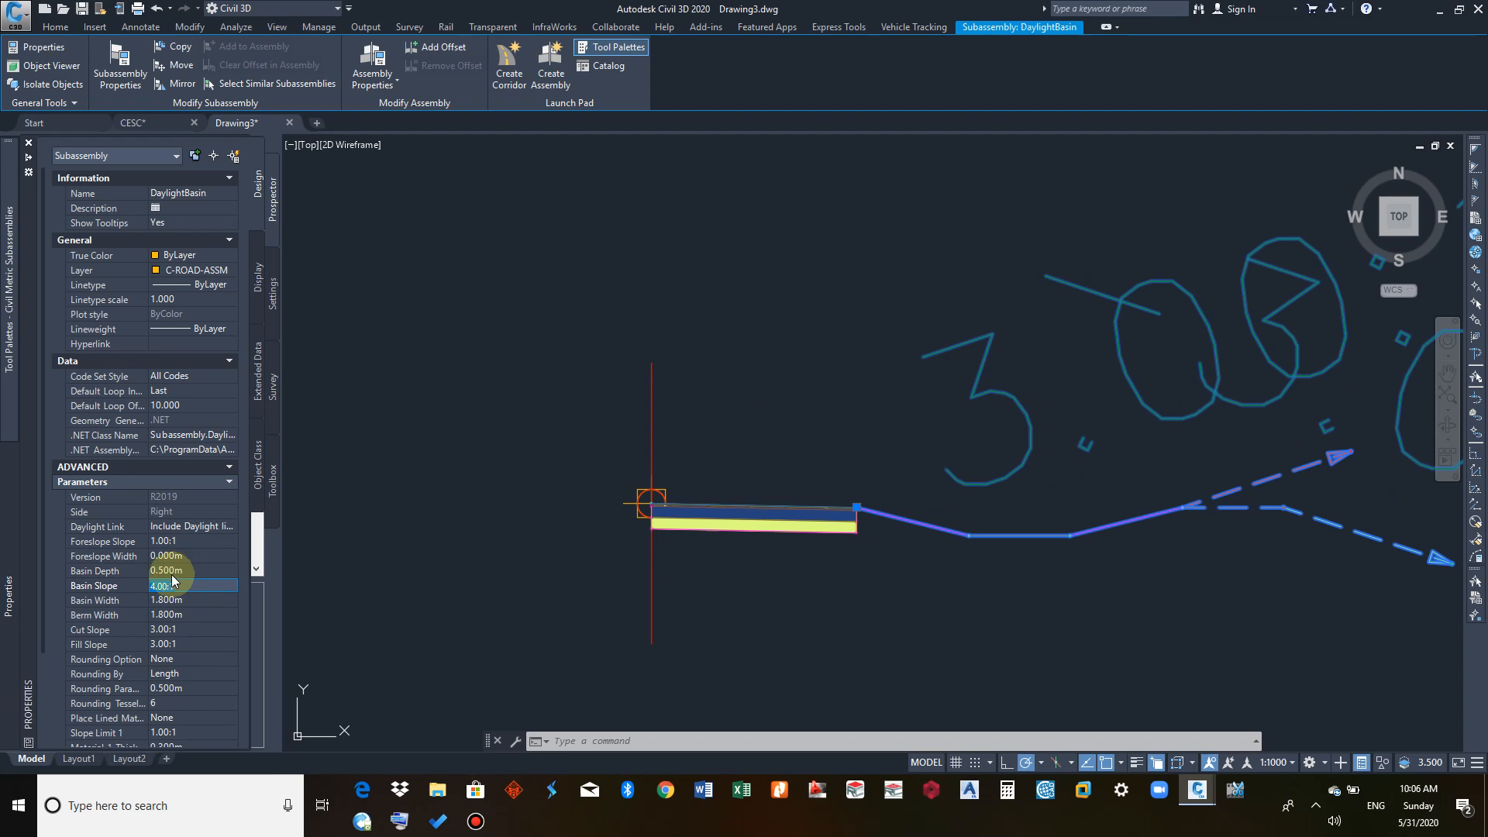
pyautogui.write('1')
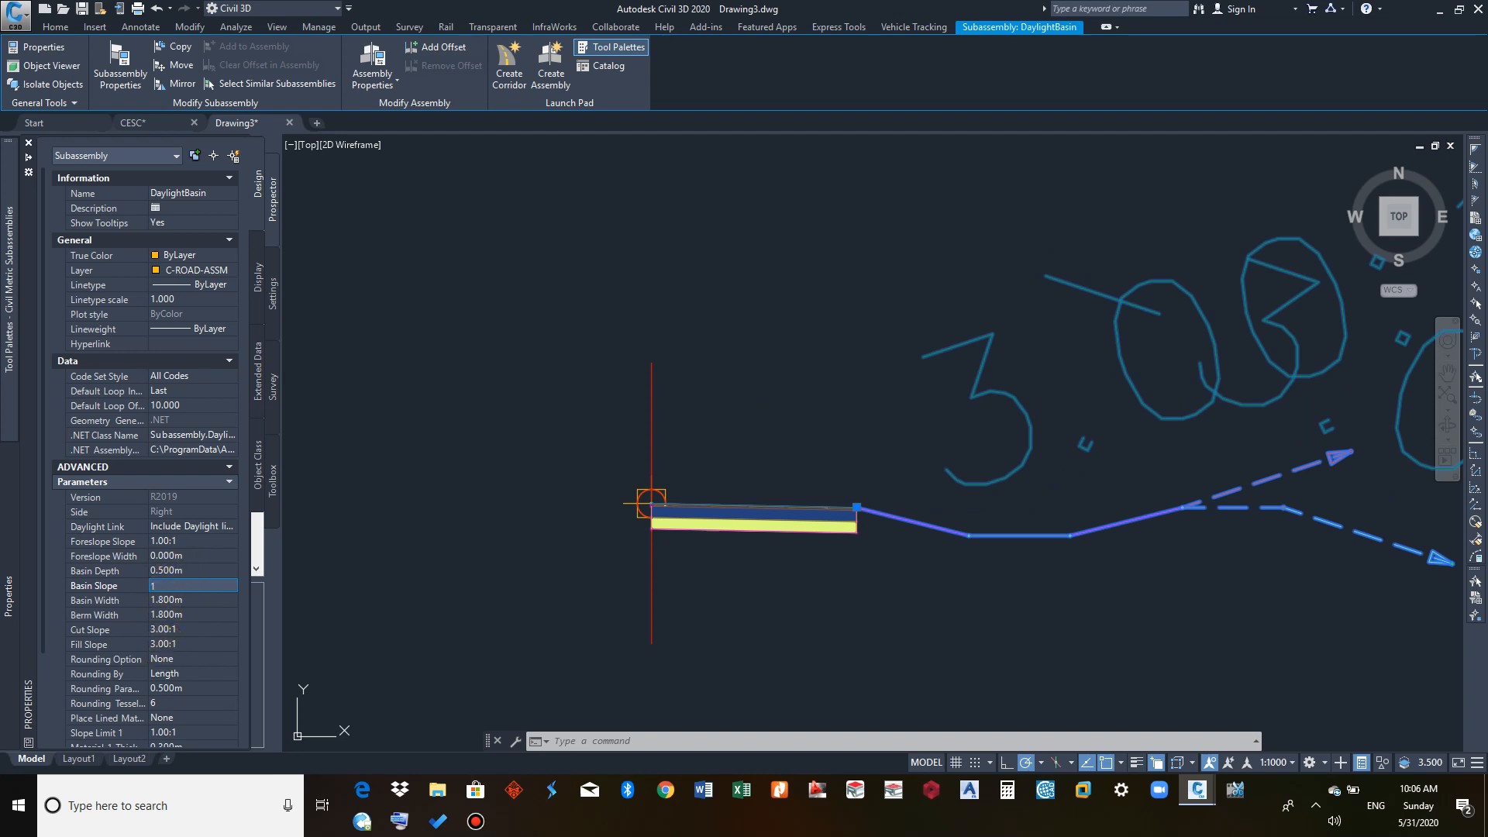
pyautogui.click(197, 602)
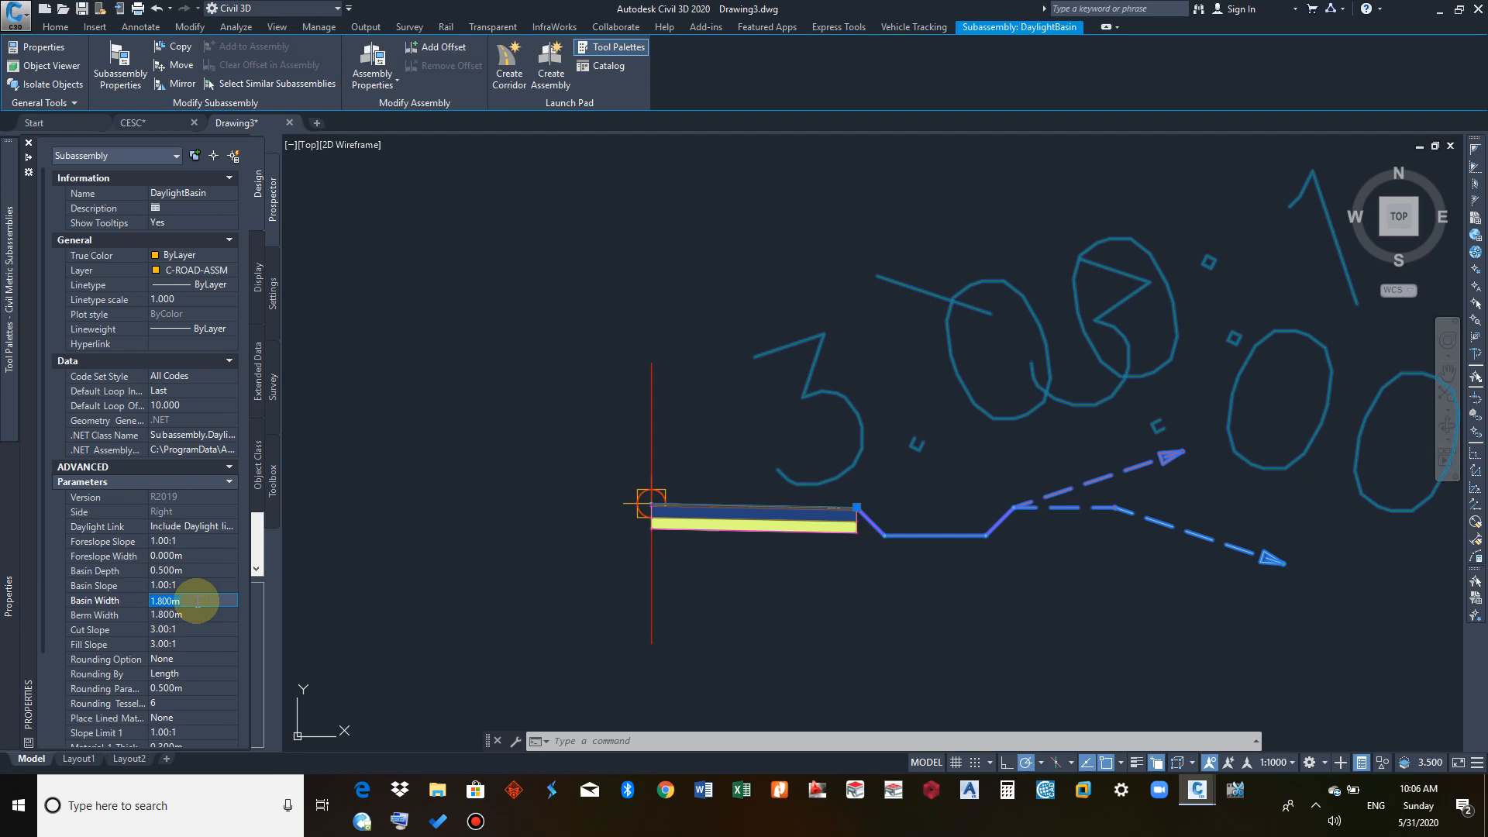
pyautogui.write('0.5')
pyautogui.press('Tab')
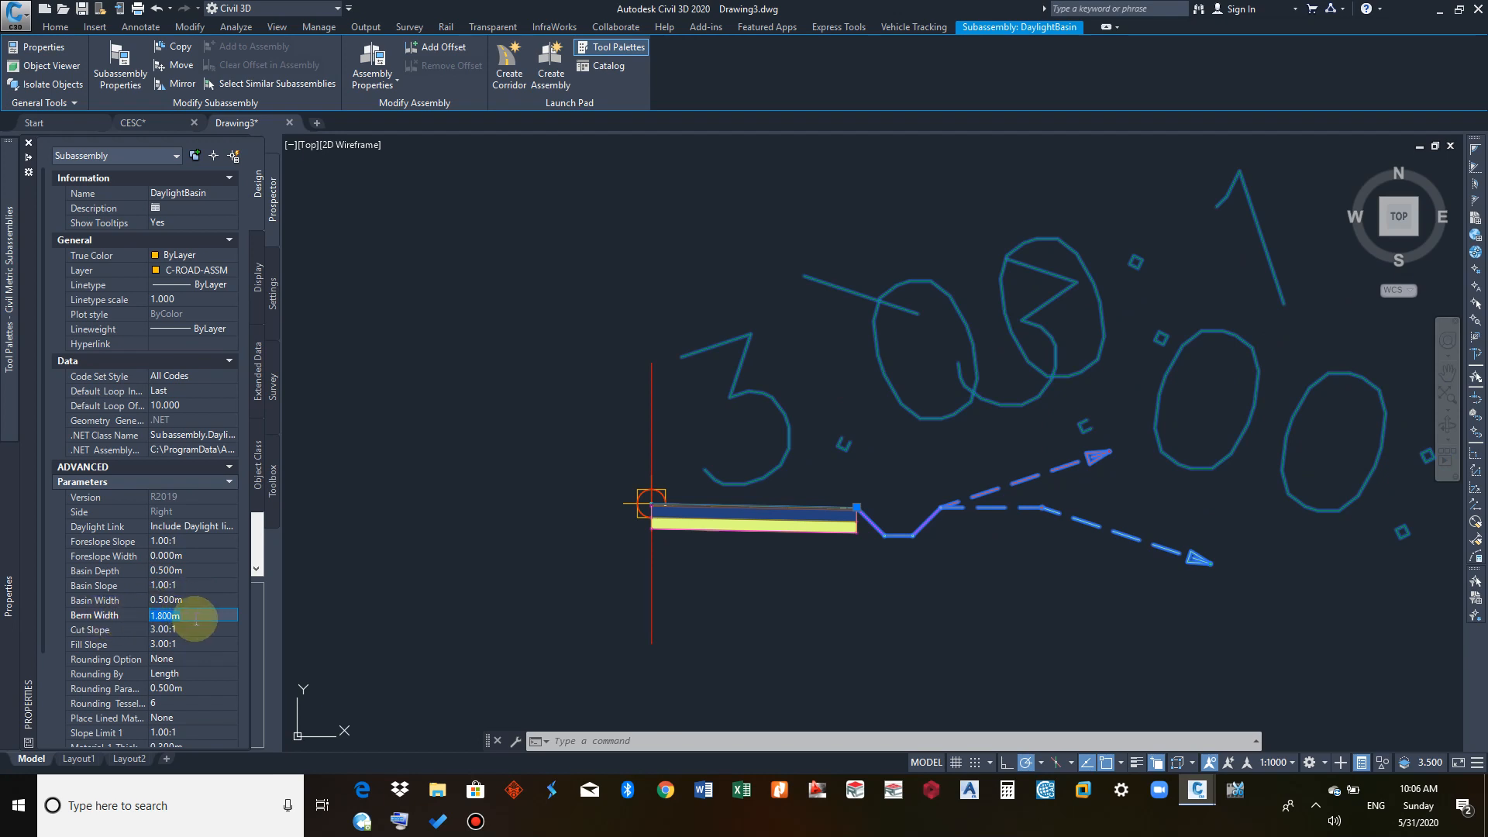
# Step: Give the DaylightBasin a near-zero berm width of 0.000000001 m and 1:1 cut and fill slopes, and deselect it
pyautogui.write('0')
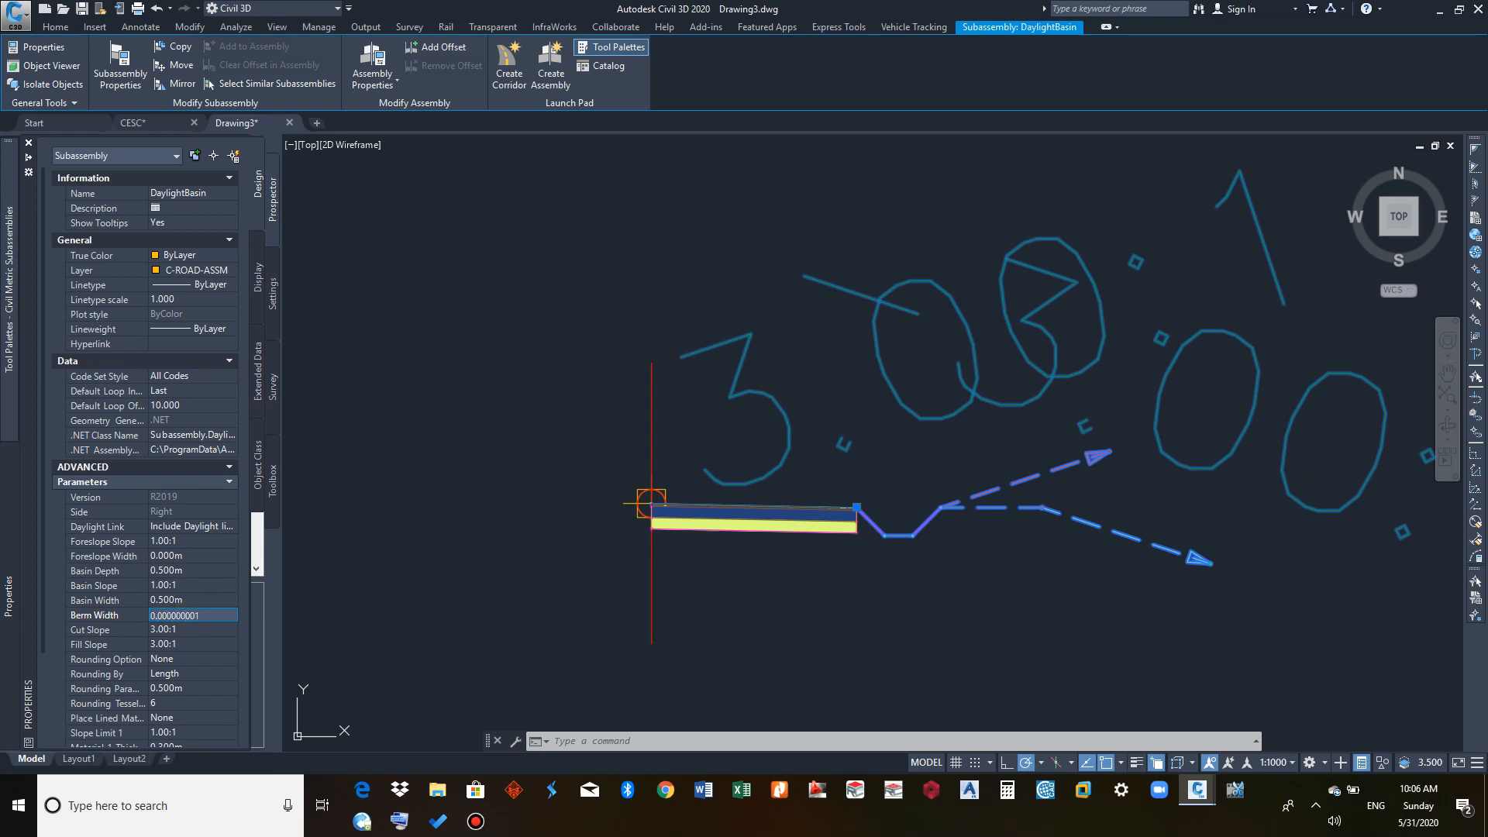
pyautogui.click(186, 629)
pyautogui.write('1')
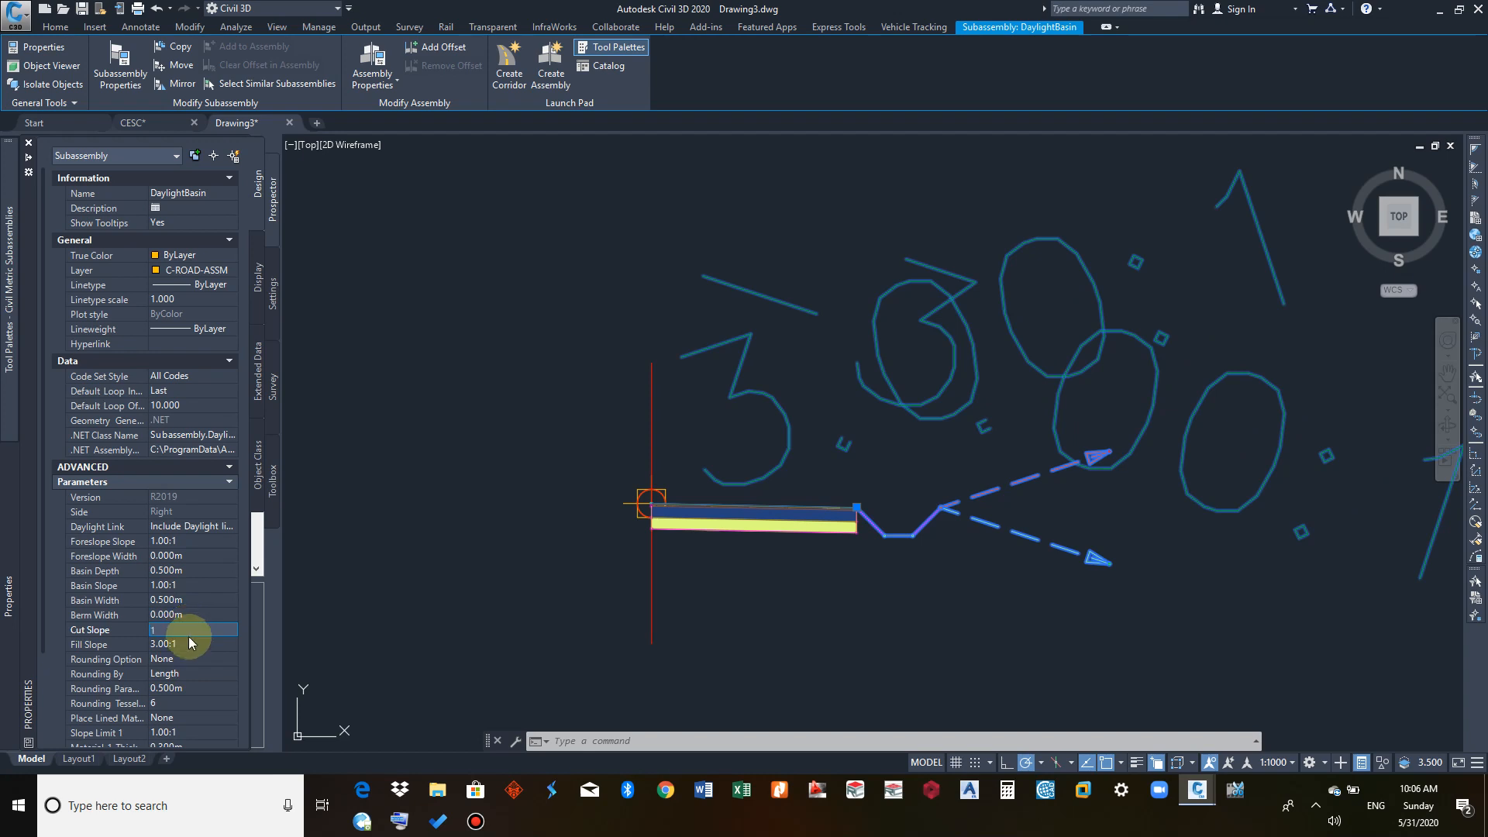
pyautogui.press('Return')
pyautogui.click(186, 661)
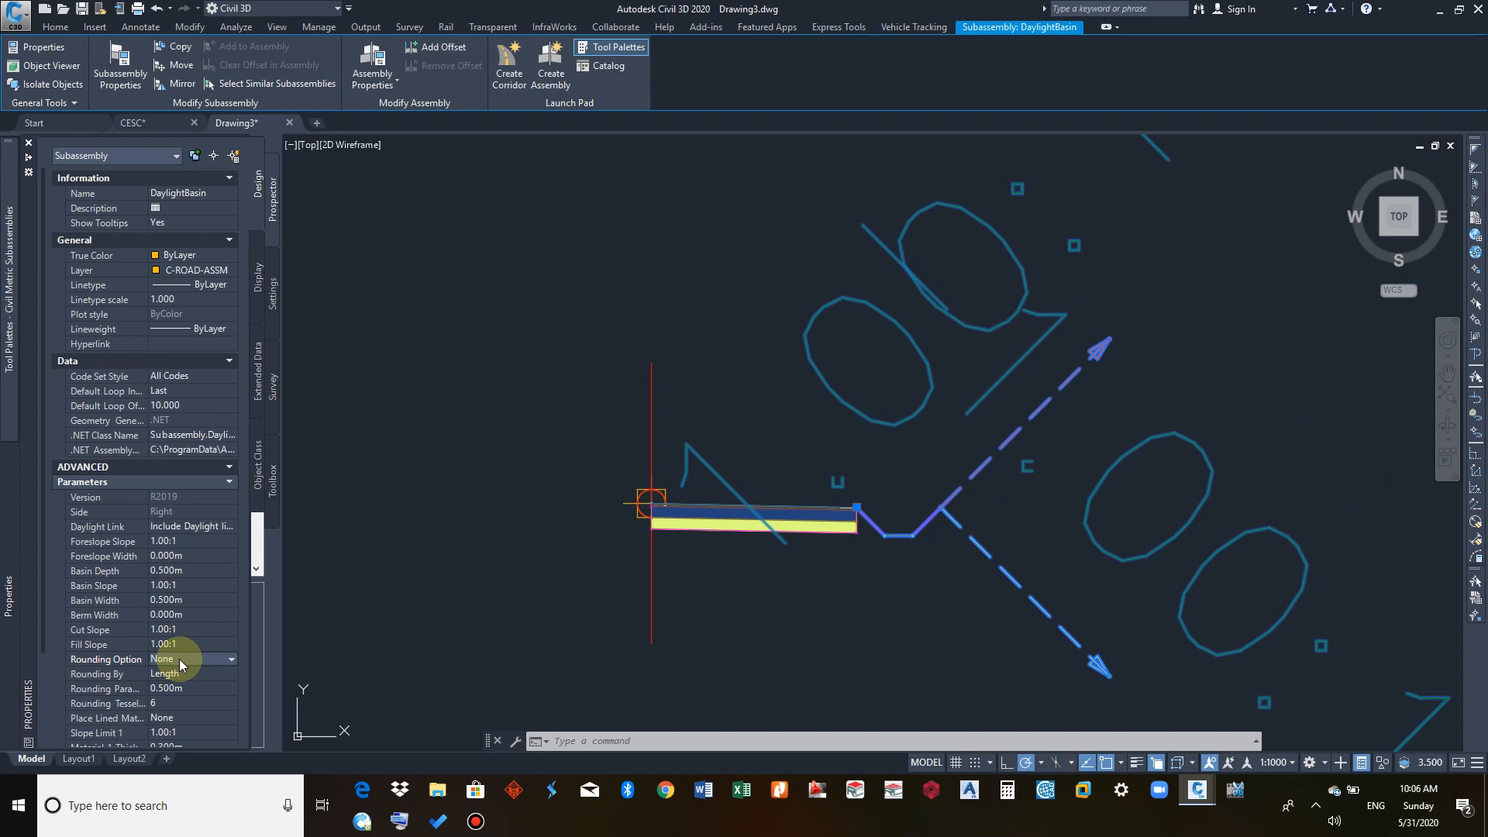
pyautogui.click(542, 525)
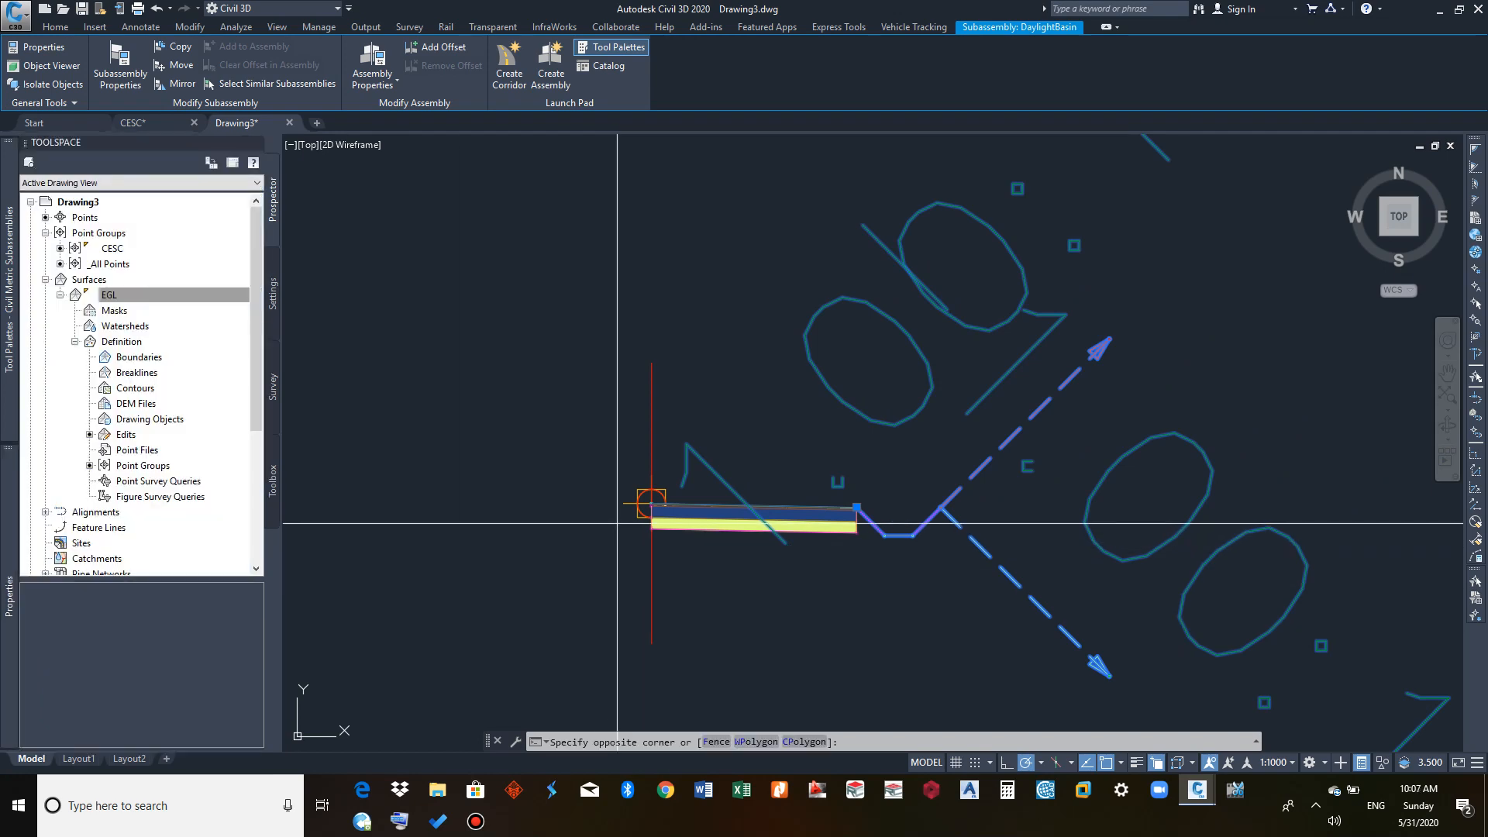
pyautogui.press('Escape')
pyautogui.press('Escape')
# Step: Set the drawing's annotation scale to 1:250 to shrink the slope labels
pyautogui.scroll(-4, 753, 574)
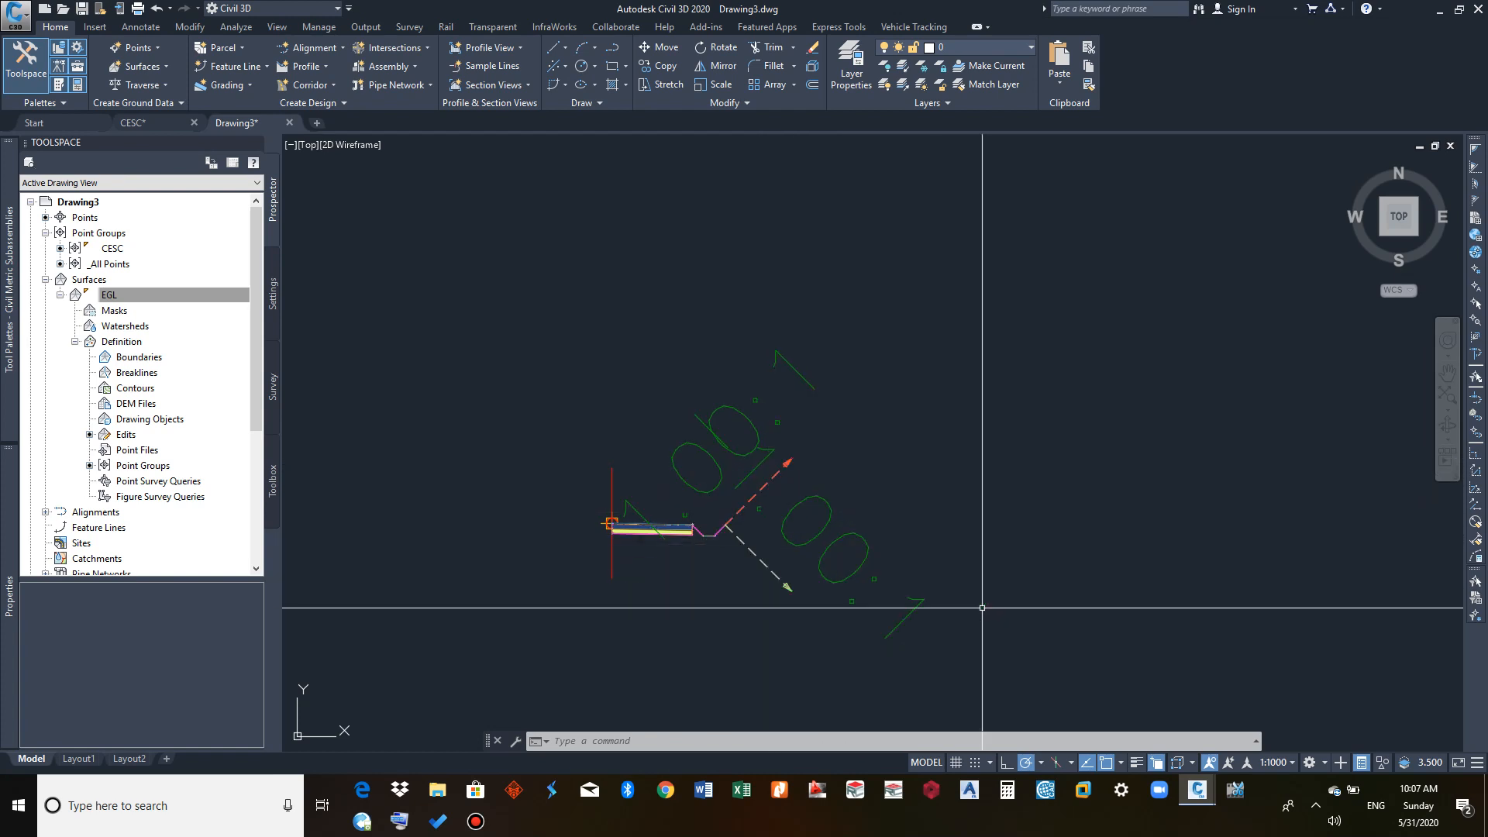
pyautogui.click(1271, 763)
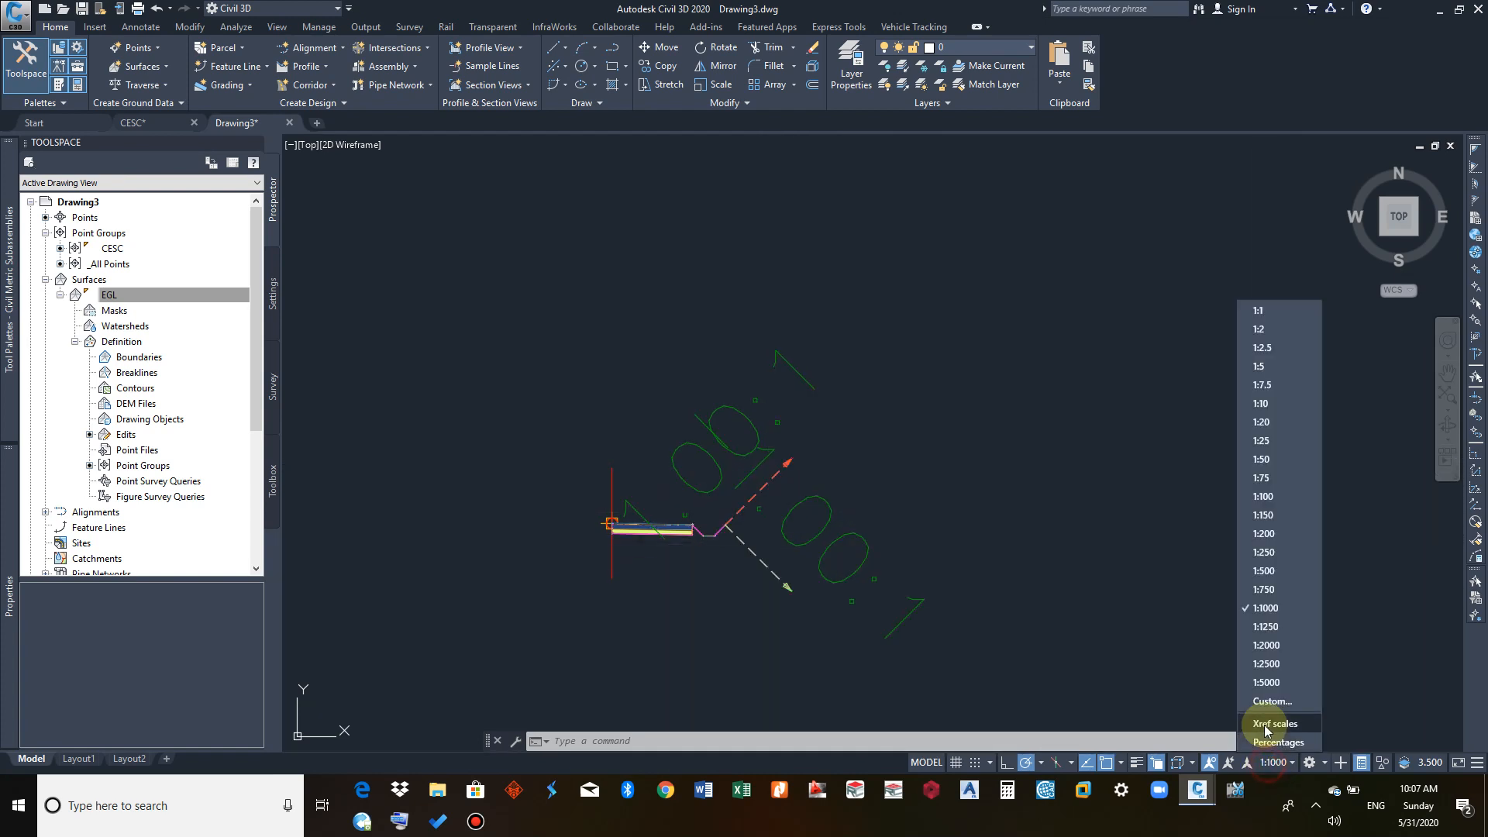
pyautogui.click(1272, 553)
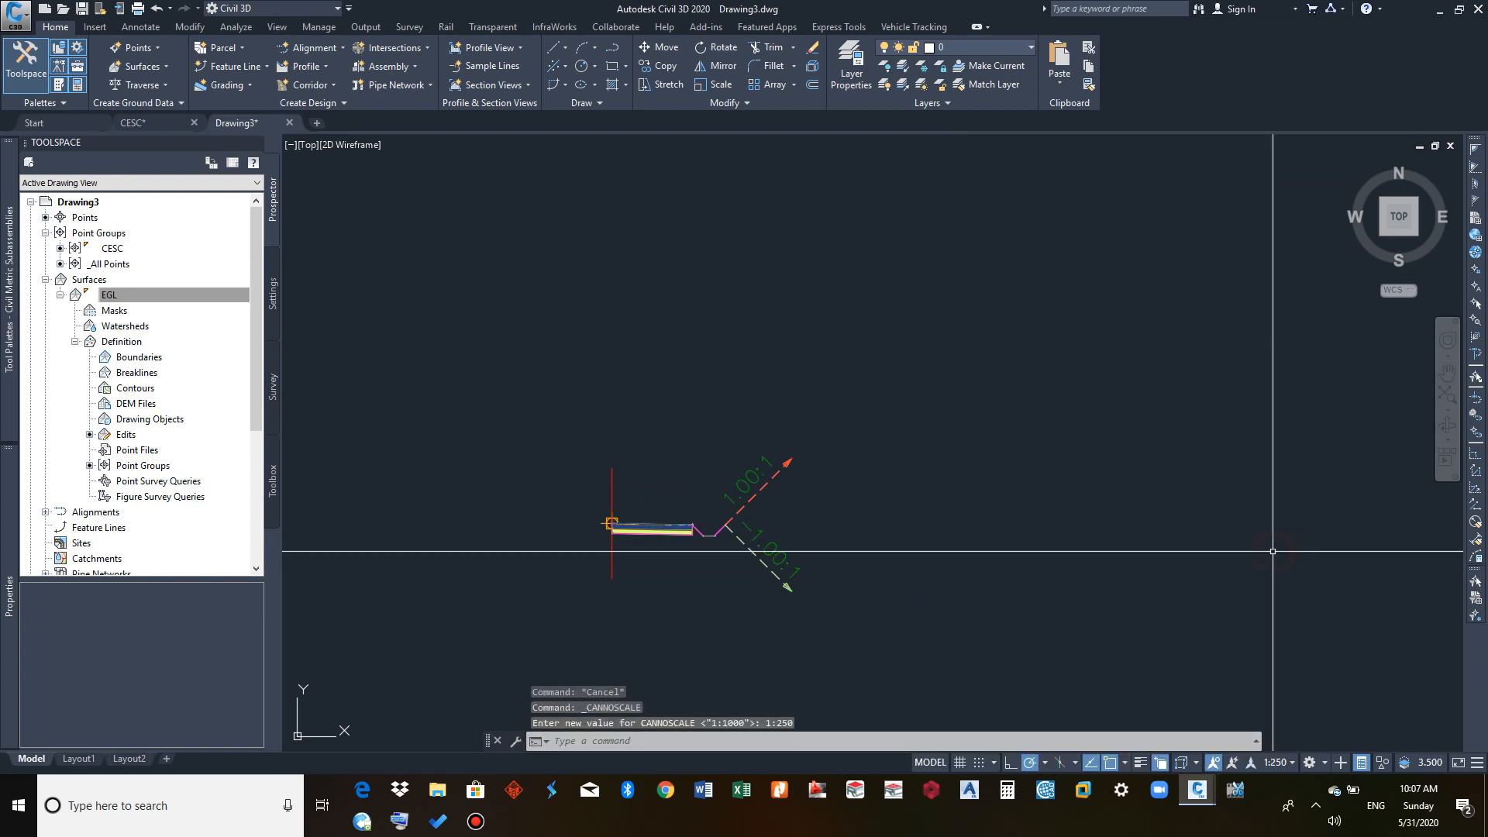
# Step: Mirror the right lane and its DaylightBasin subassembly to the other side of the assembly baseline
pyautogui.scroll(-2, 807, 534)
pyautogui.moveTo(811, 549); pyautogui.dragTo(892, 522, button='middle')
pyautogui.moveTo(757, 554); pyautogui.dragTo(770, 555, button='middle')
pyautogui.scroll(5, 853, 511)
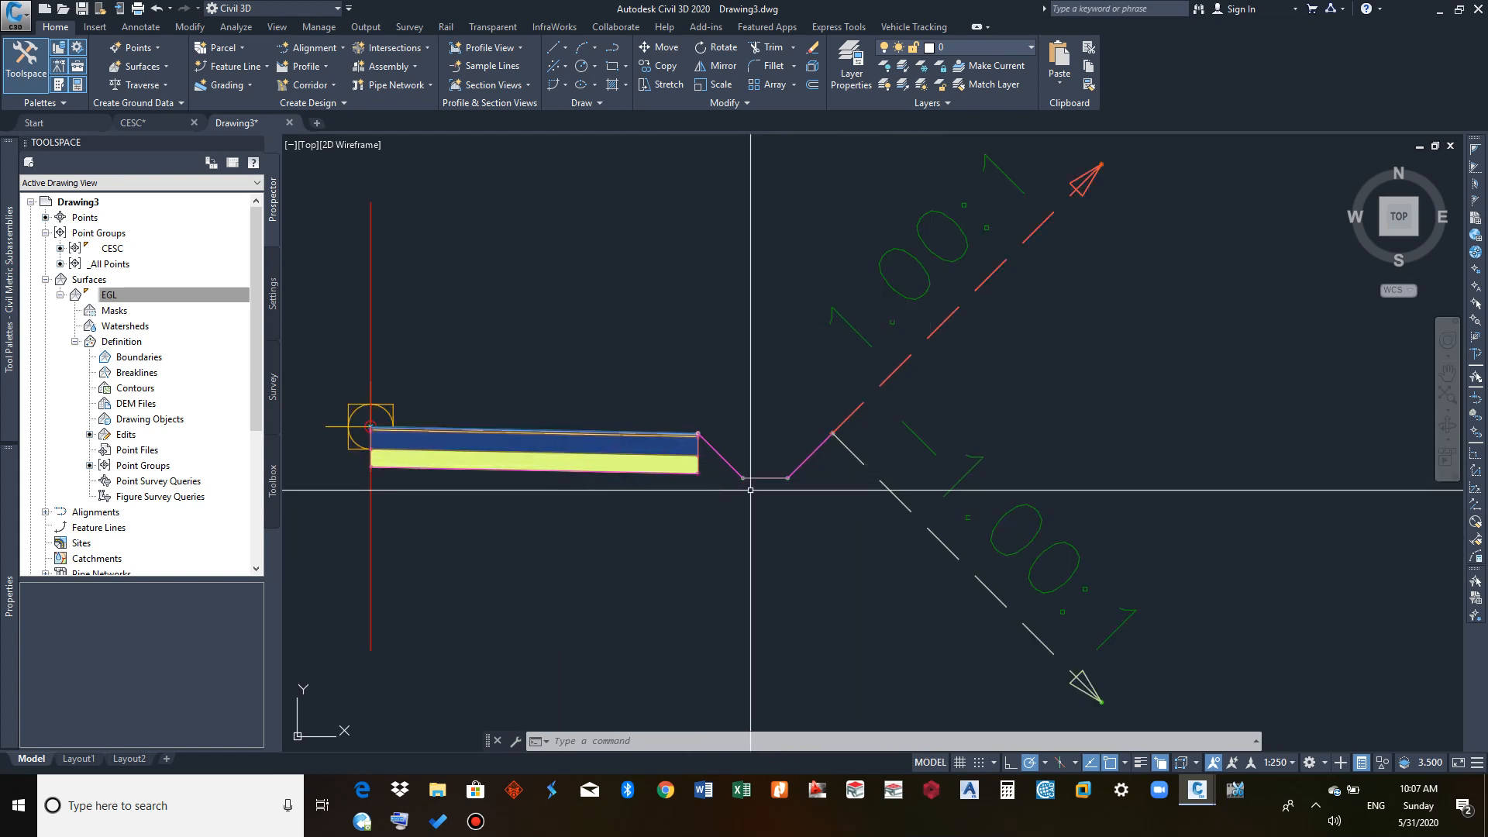
pyautogui.scroll(-1, 968, 493)
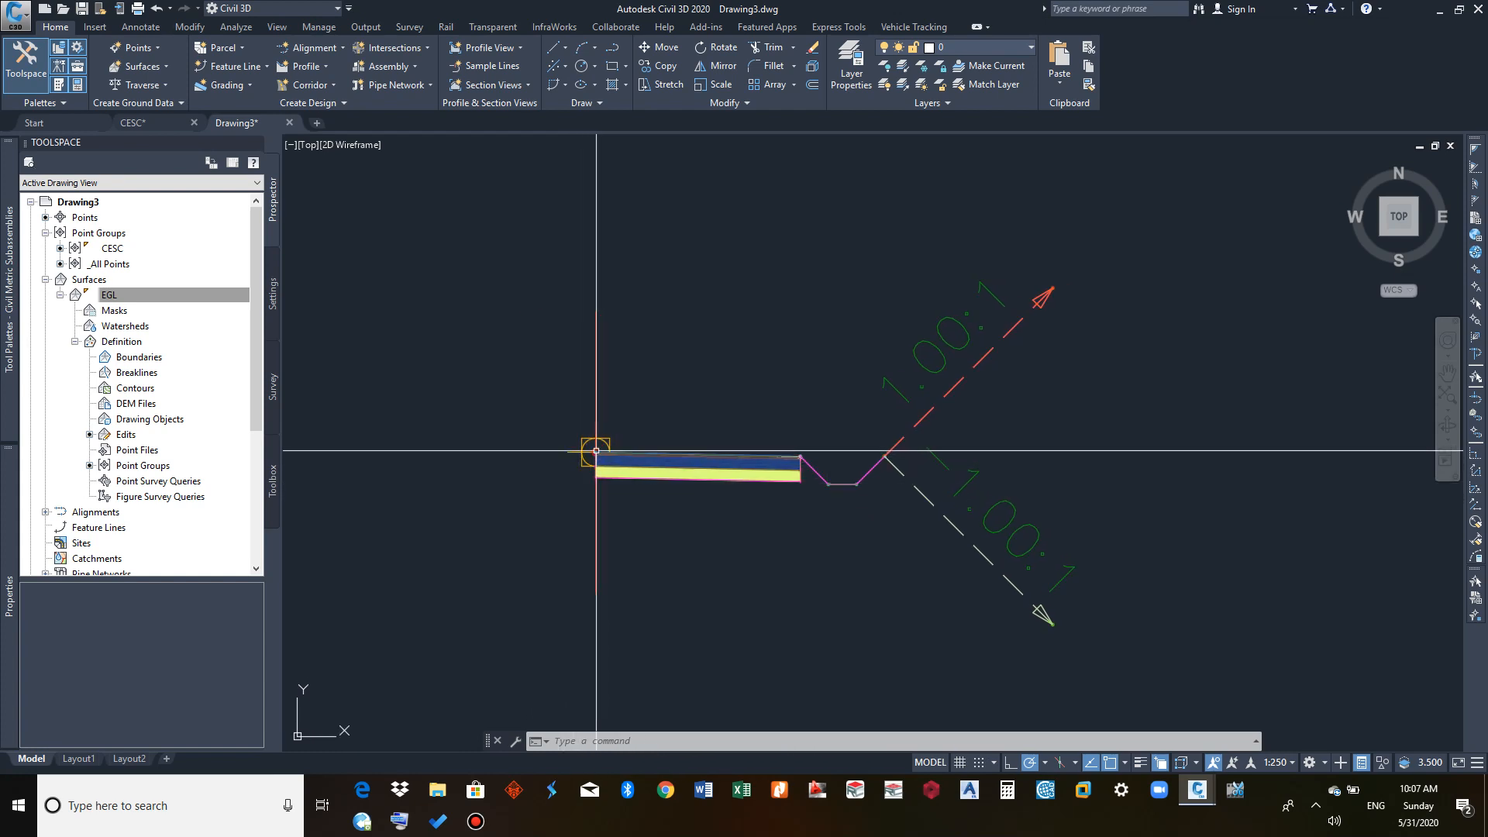
pyautogui.click(874, 496)
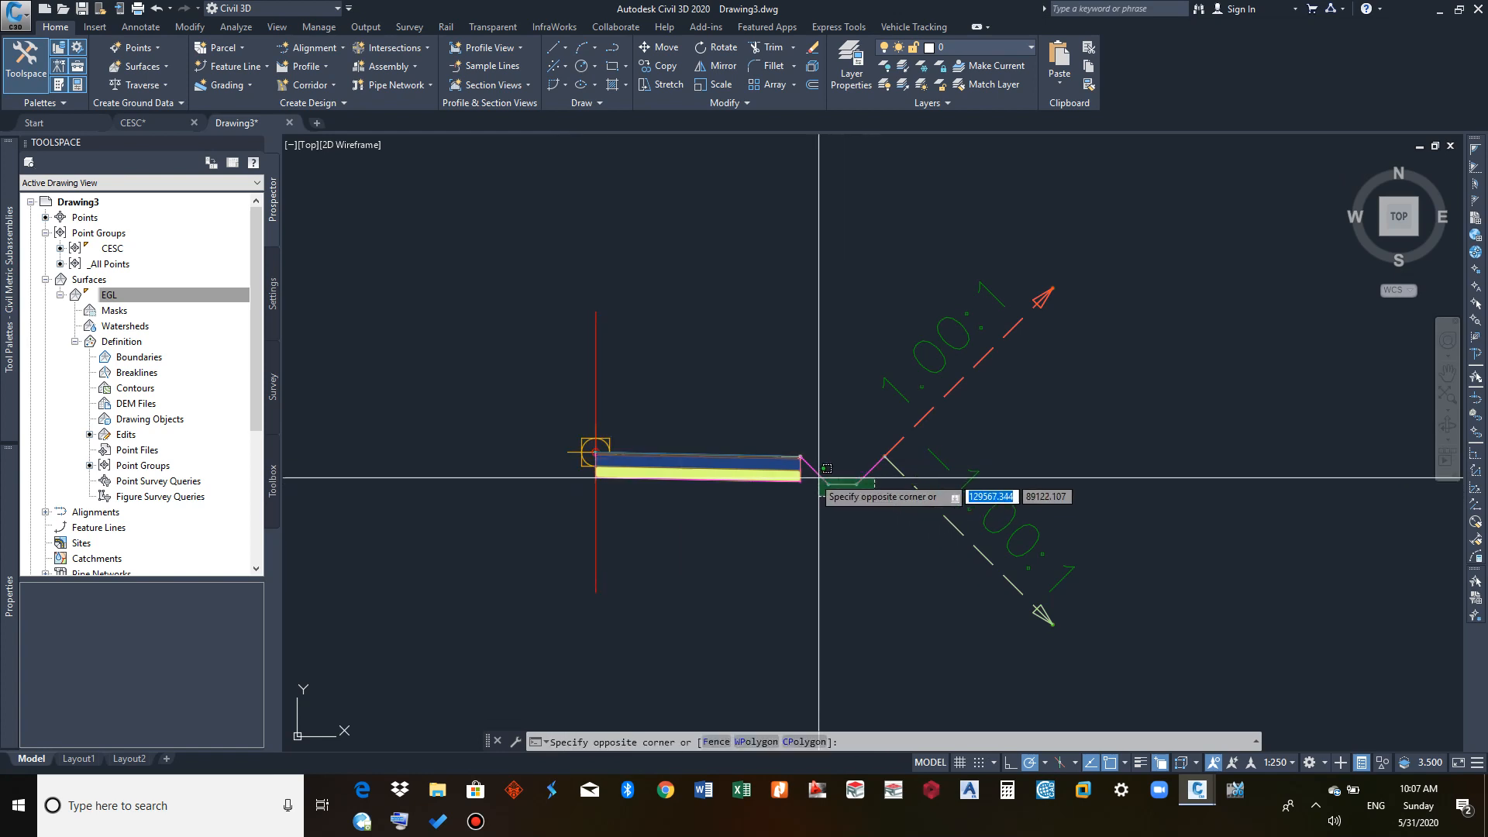
pyautogui.click(782, 455)
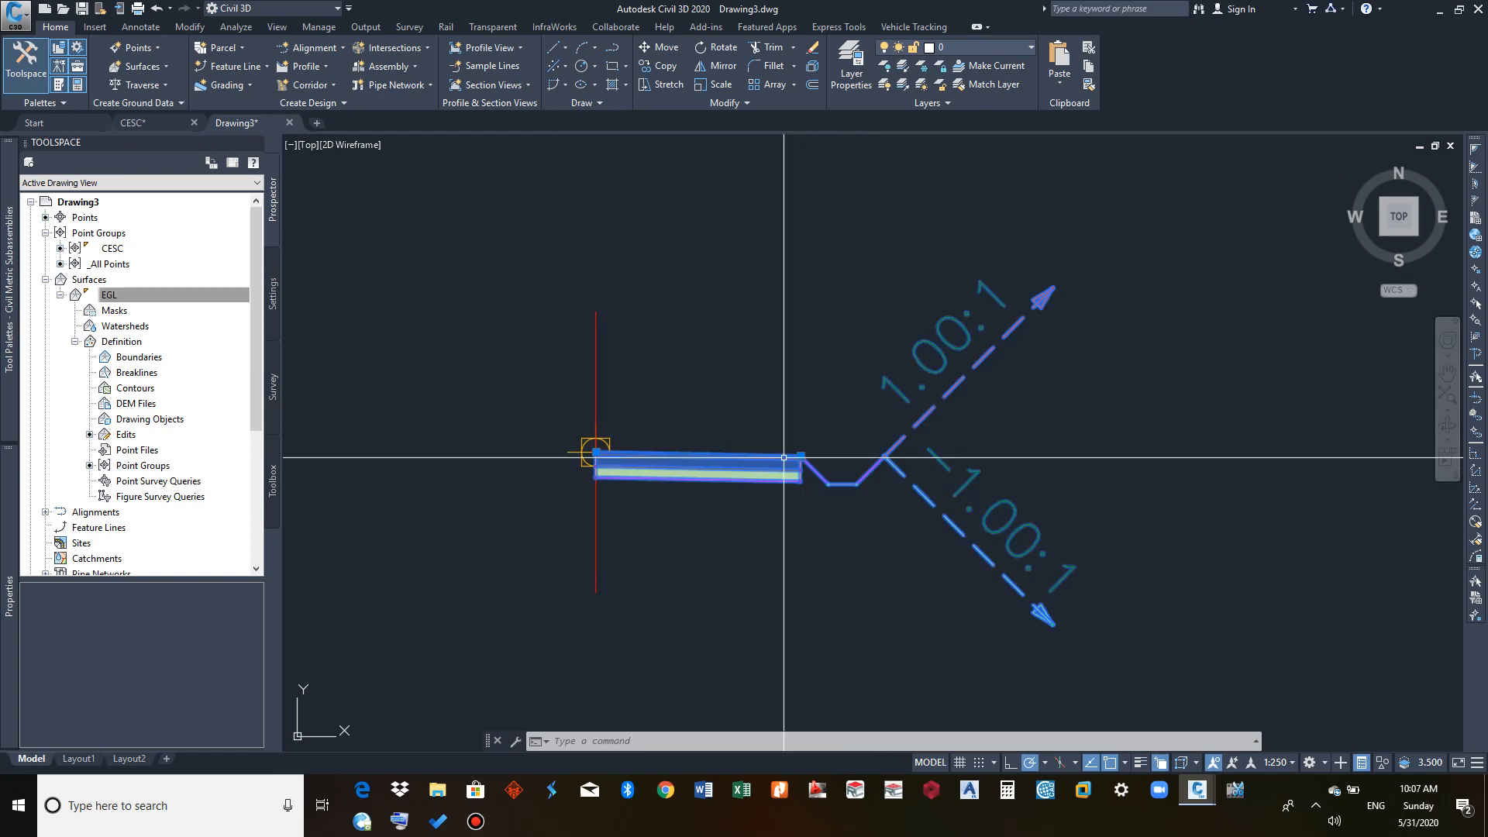
pyautogui.rightClick(732, 424)
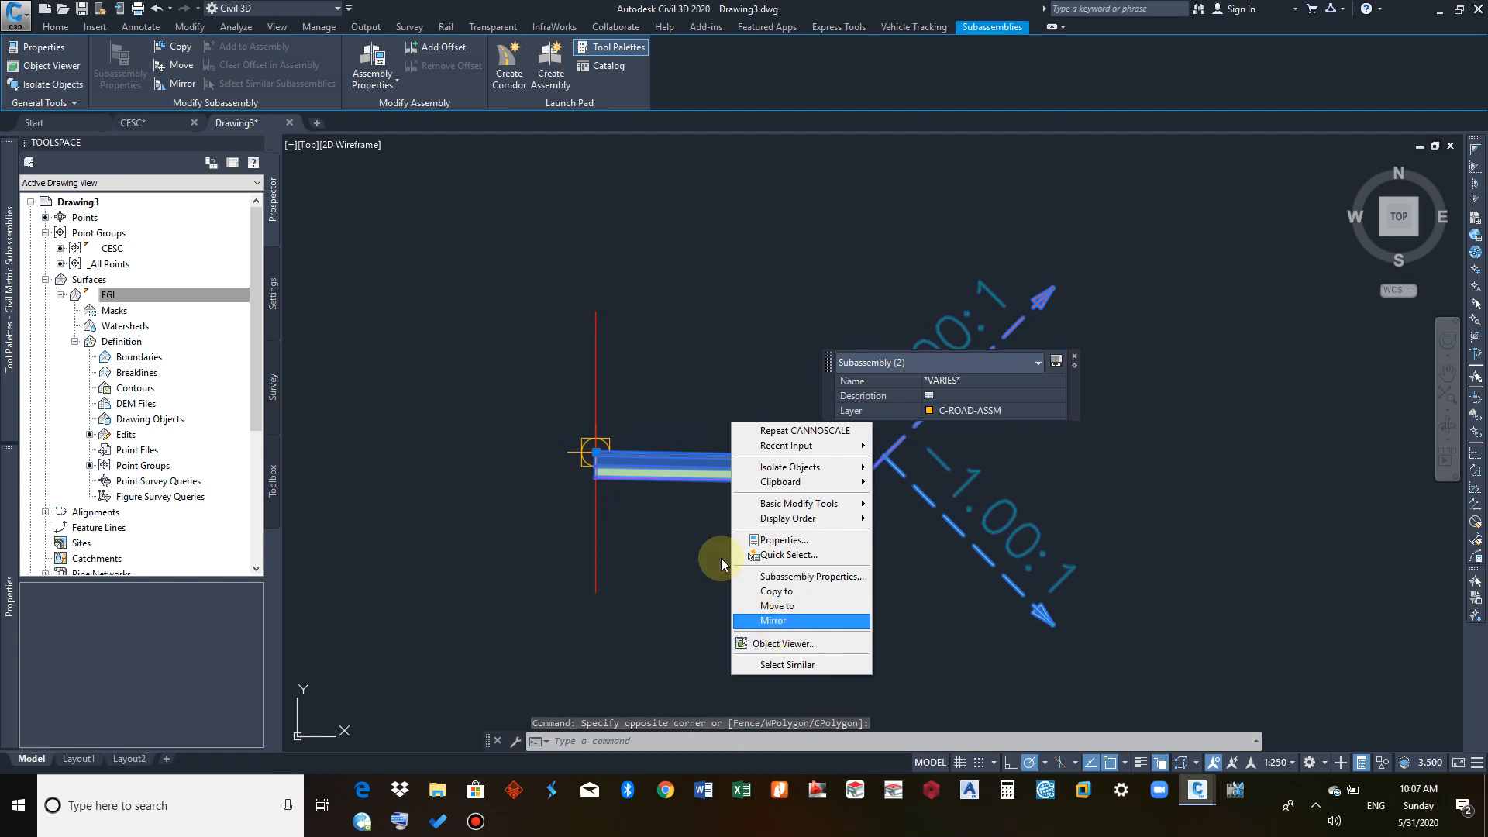
pyautogui.click(658, 359)
pyautogui.click(657, 351)
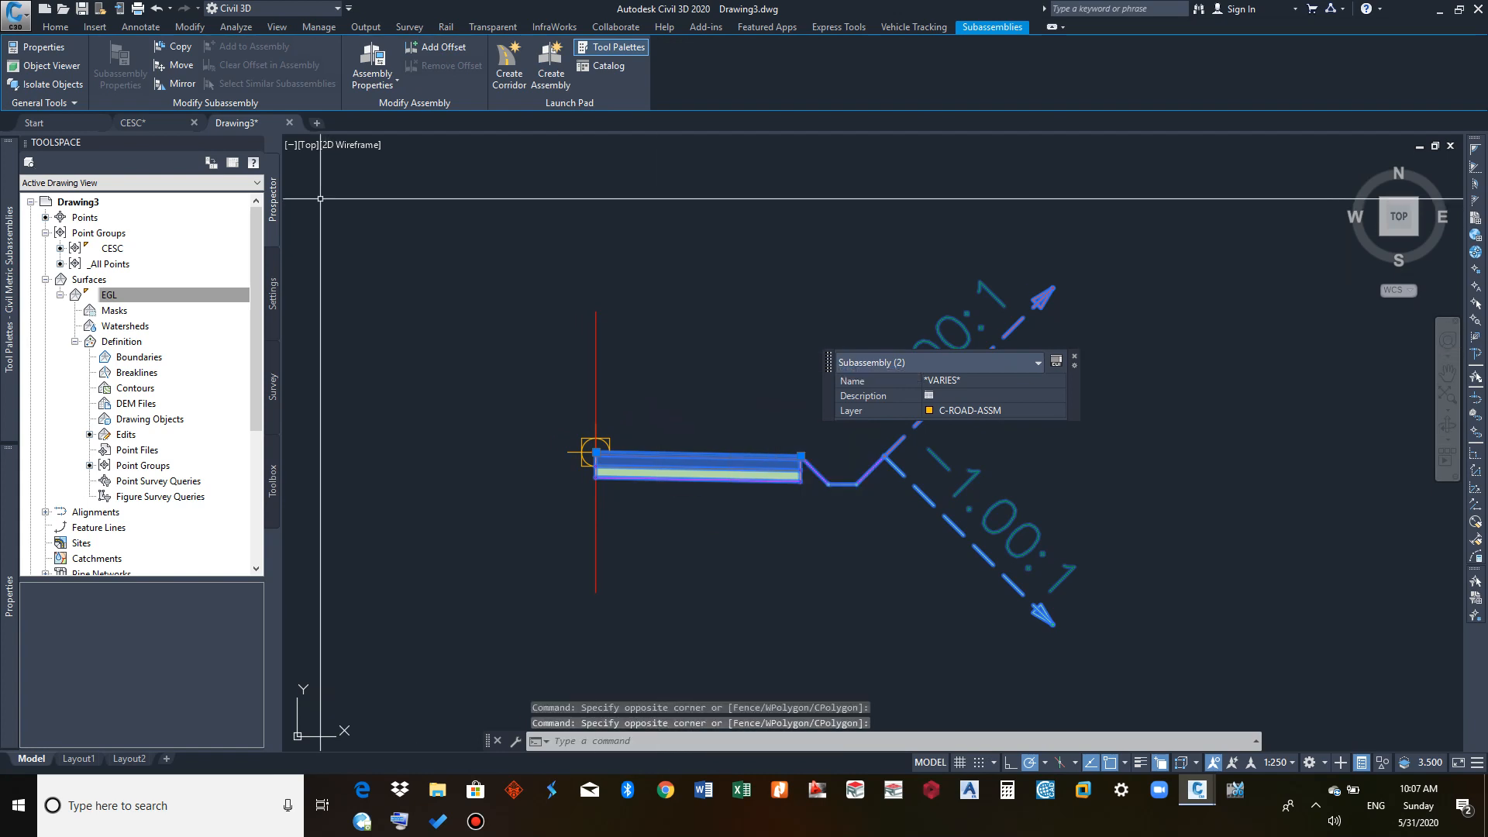
pyautogui.click(179, 85)
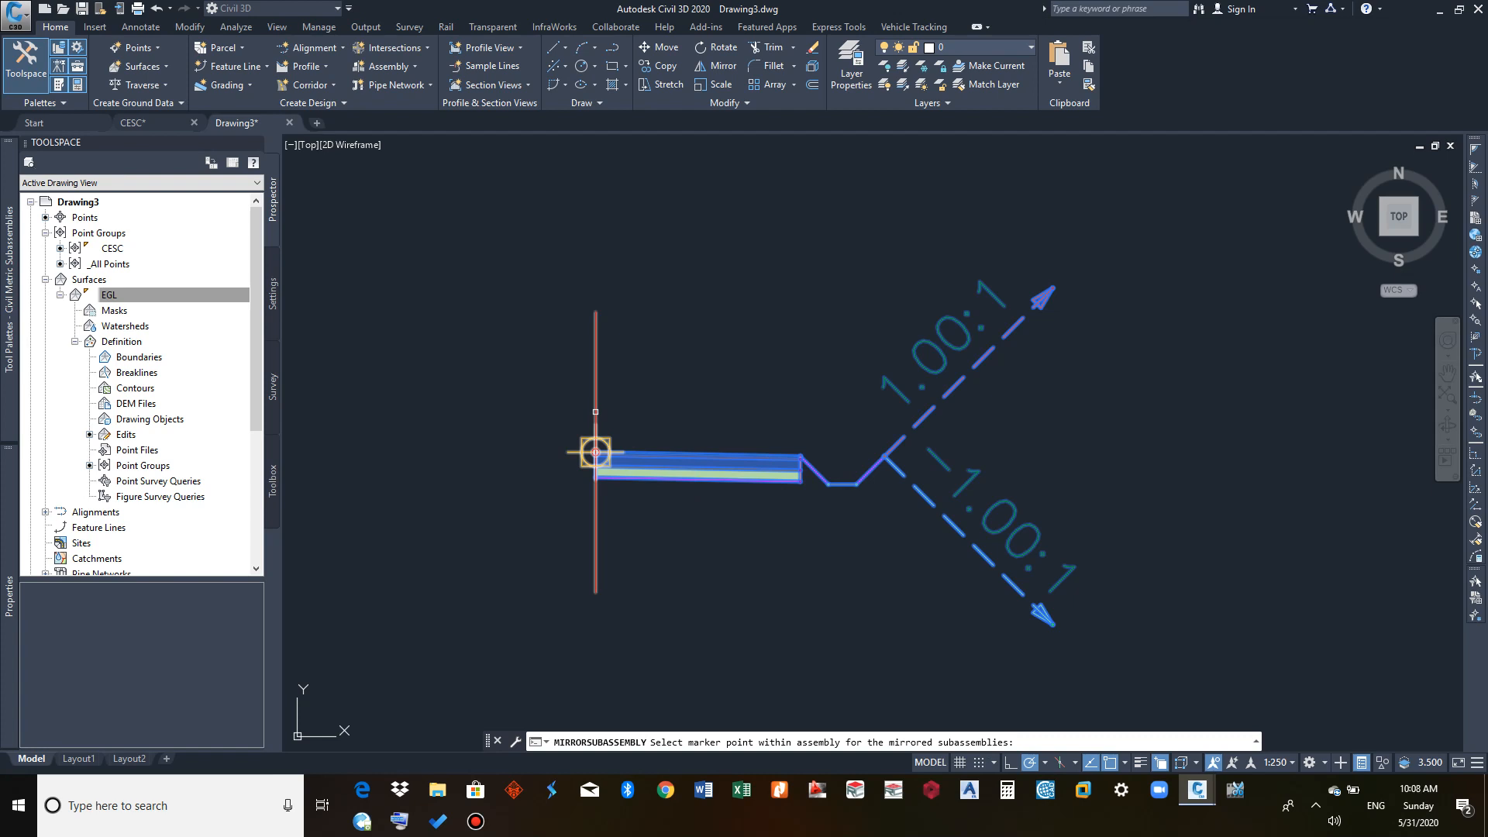
pyautogui.click(595, 452)
pyautogui.scroll(-4, 655, 548)
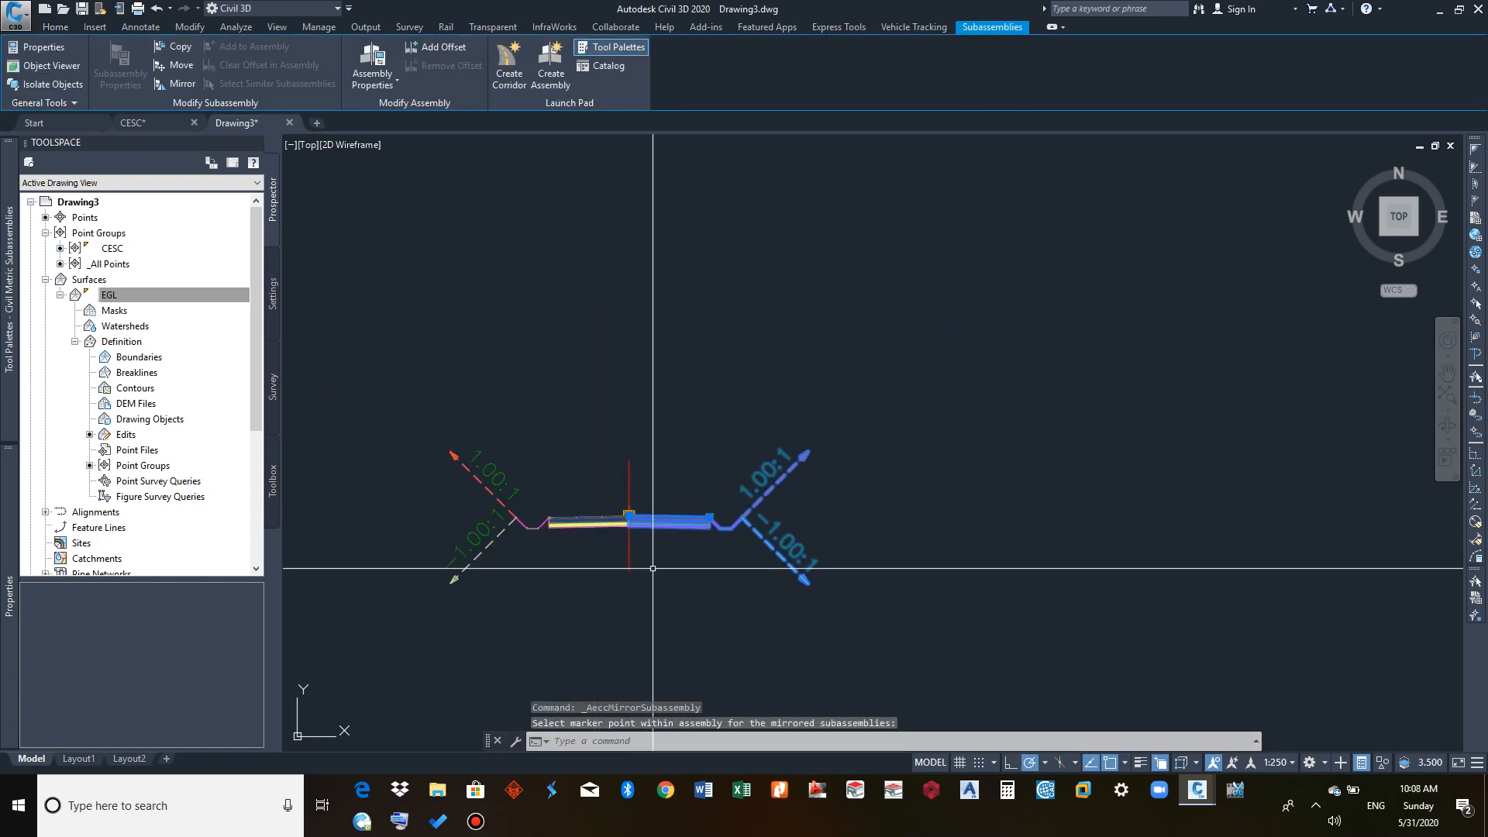
pyautogui.press('Escape')
# Step: Inspect the mirrored assembly and its position relative to the profile view
pyautogui.scroll(4, 585, 559)
pyautogui.scroll(-4, 592, 465)
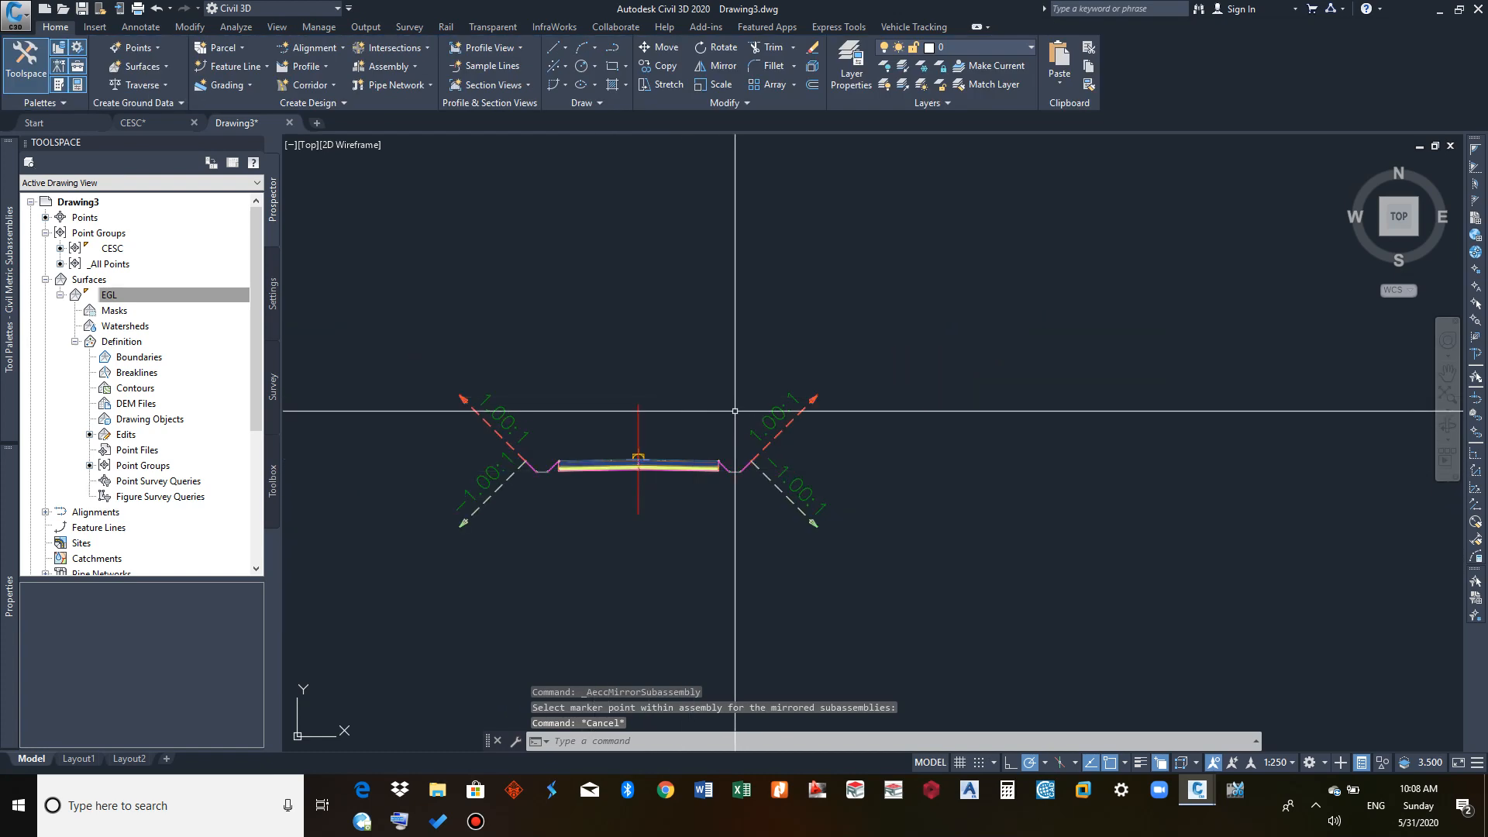
pyautogui.moveTo(585, 450); pyautogui.dragTo(777, 417, button='middle')
pyautogui.scroll(-3, 814, 399)
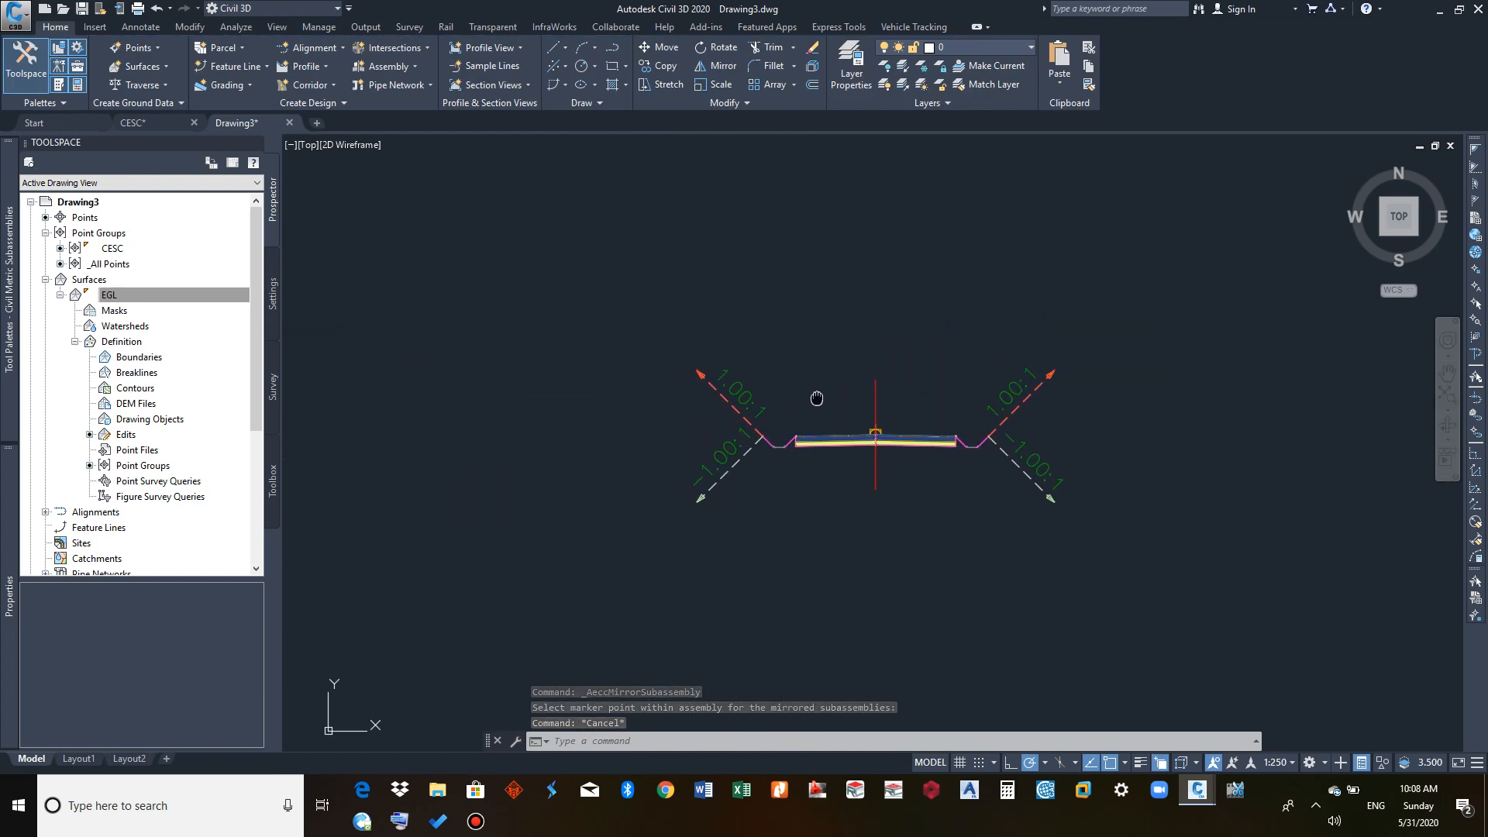
pyautogui.scroll(-3, 632, 441)
pyautogui.moveTo(578, 445)
pyautogui.mouseDown(button='middle')
pyautogui.moveTo(990, 444)
pyautogui.moveTo(774, 449)
pyautogui.mouseUp(button='middle')
pyautogui.scroll(2, 776, 426)
pyautogui.scroll(-4, 817, 430)
pyautogui.scroll(-2, 689, 455)
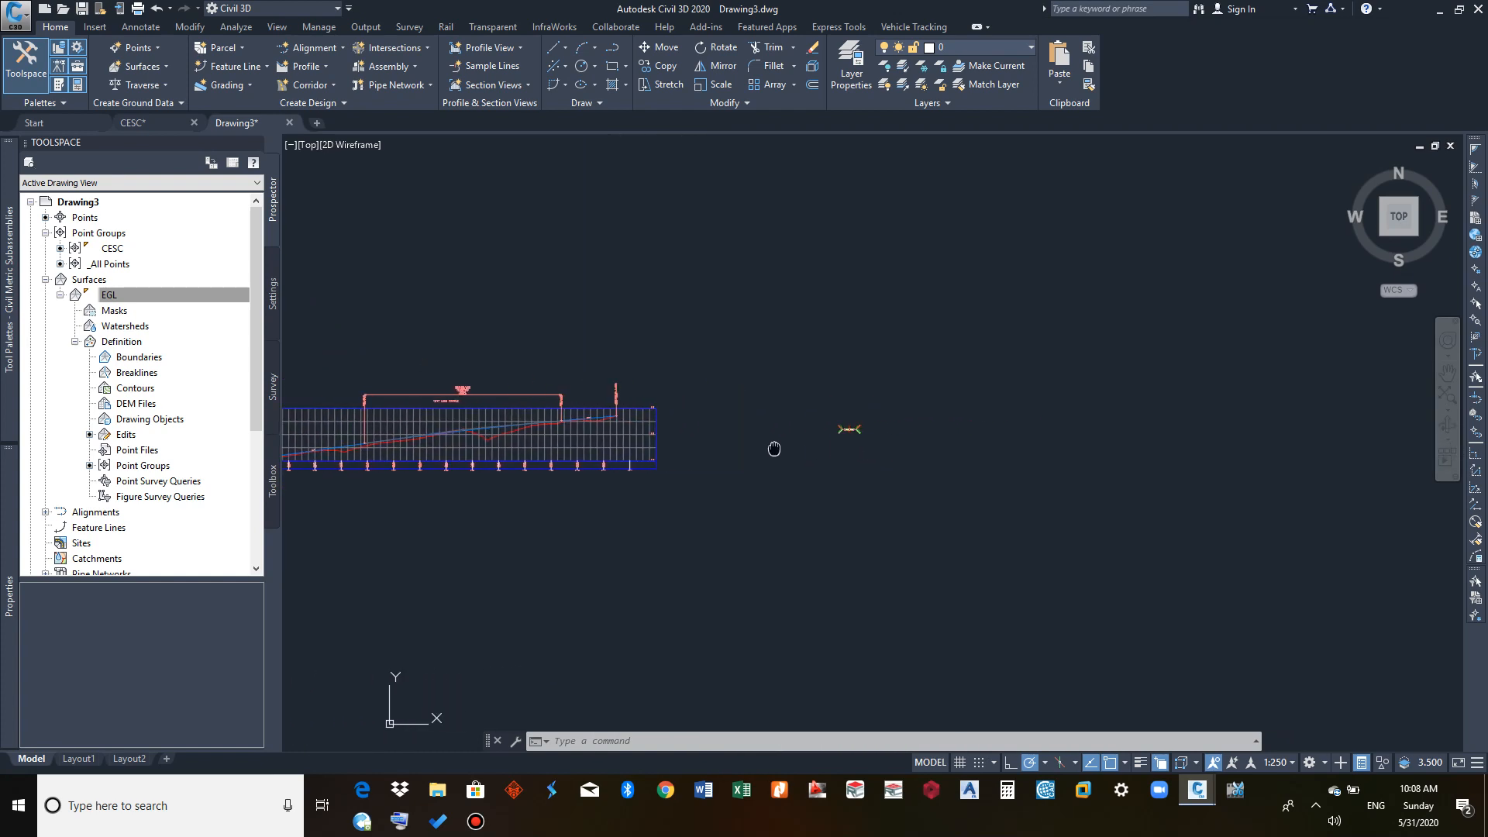
# Step: Start creating a corridor from the selected Undivided Crowned road assembly and name it CESC LAYOUT
pyautogui.scroll(2, 876, 418)
pyautogui.scroll(8, 836, 428)
pyautogui.click(855, 451)
pyautogui.click(810, 465)
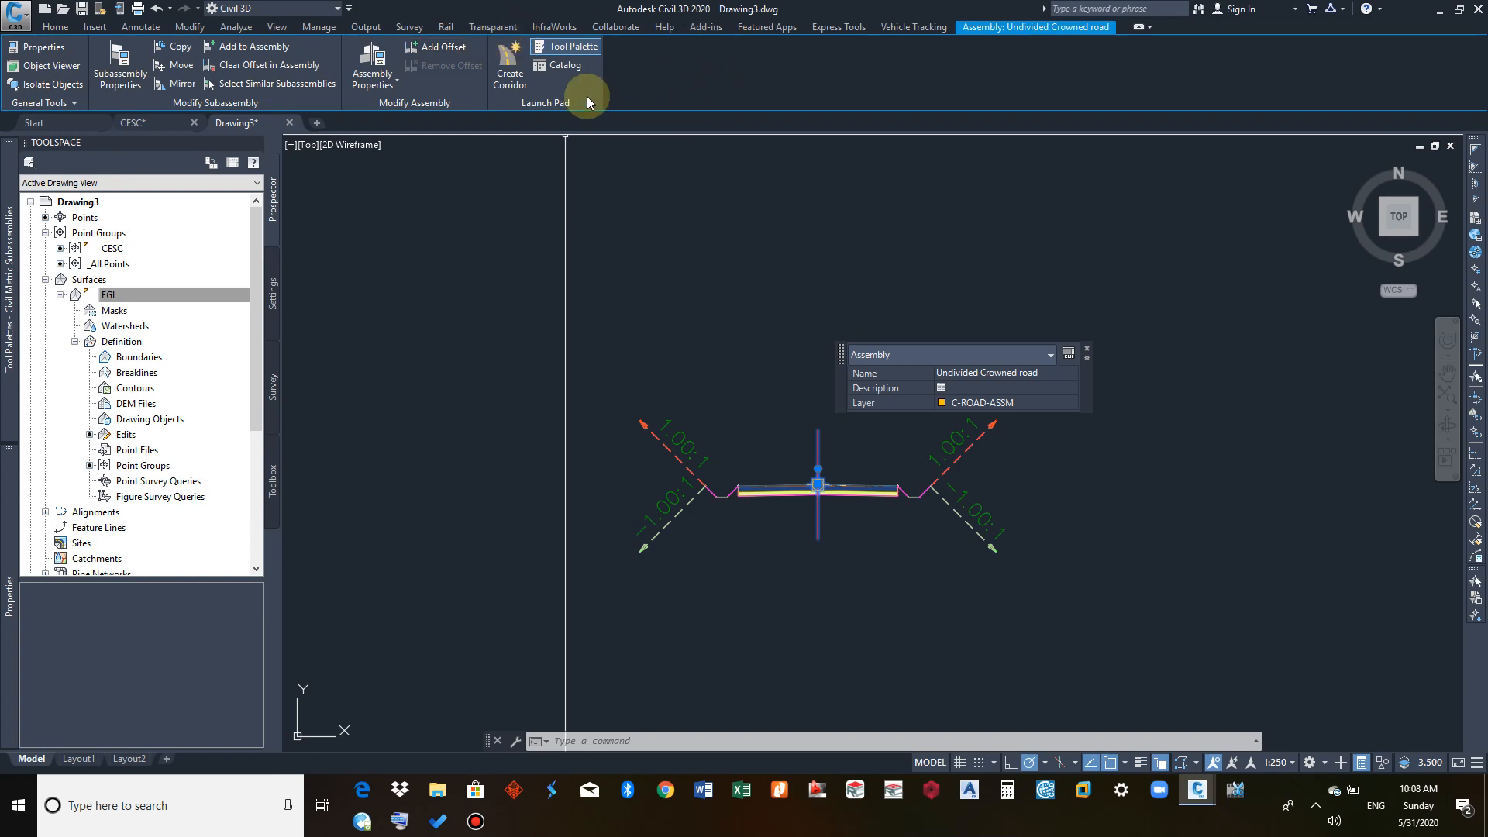
pyautogui.click(504, 78)
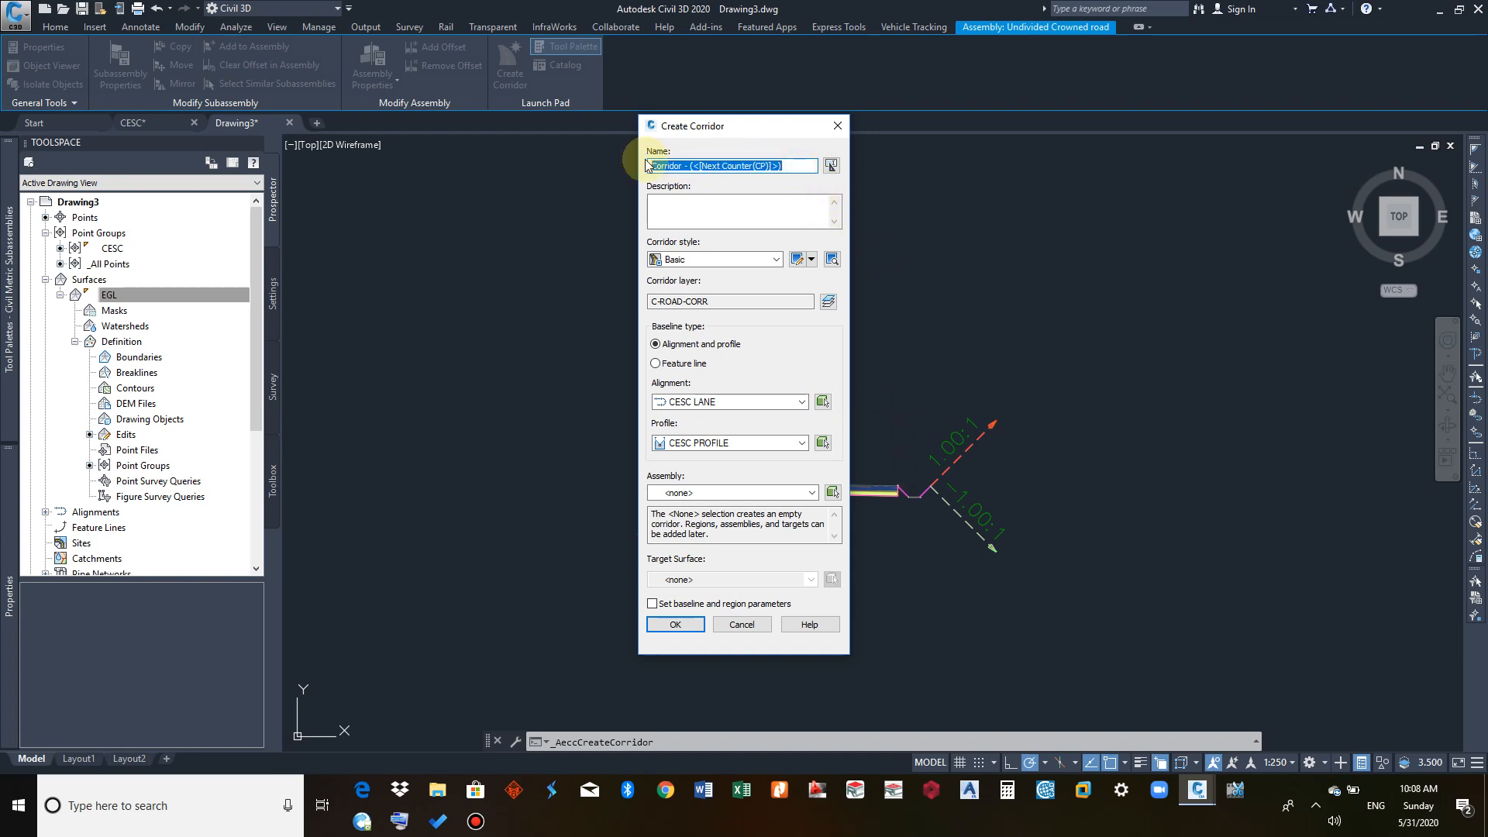
pyautogui.write('CESC LAYOUT')
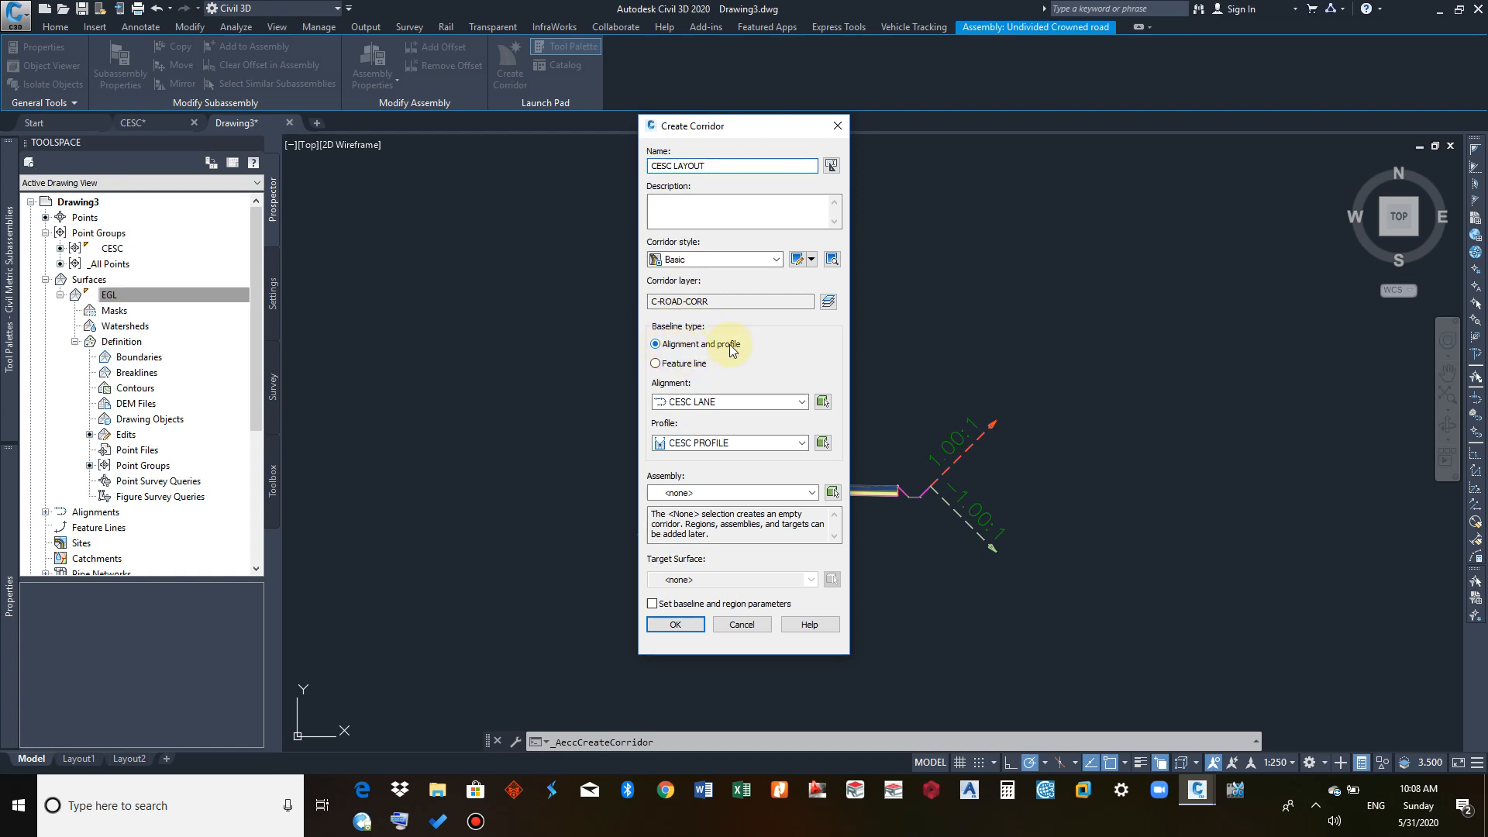
# Step: Set the corridor baseline to the CESC LANE alignment with the CESC PROFILE profile
pyautogui.click(676, 404)
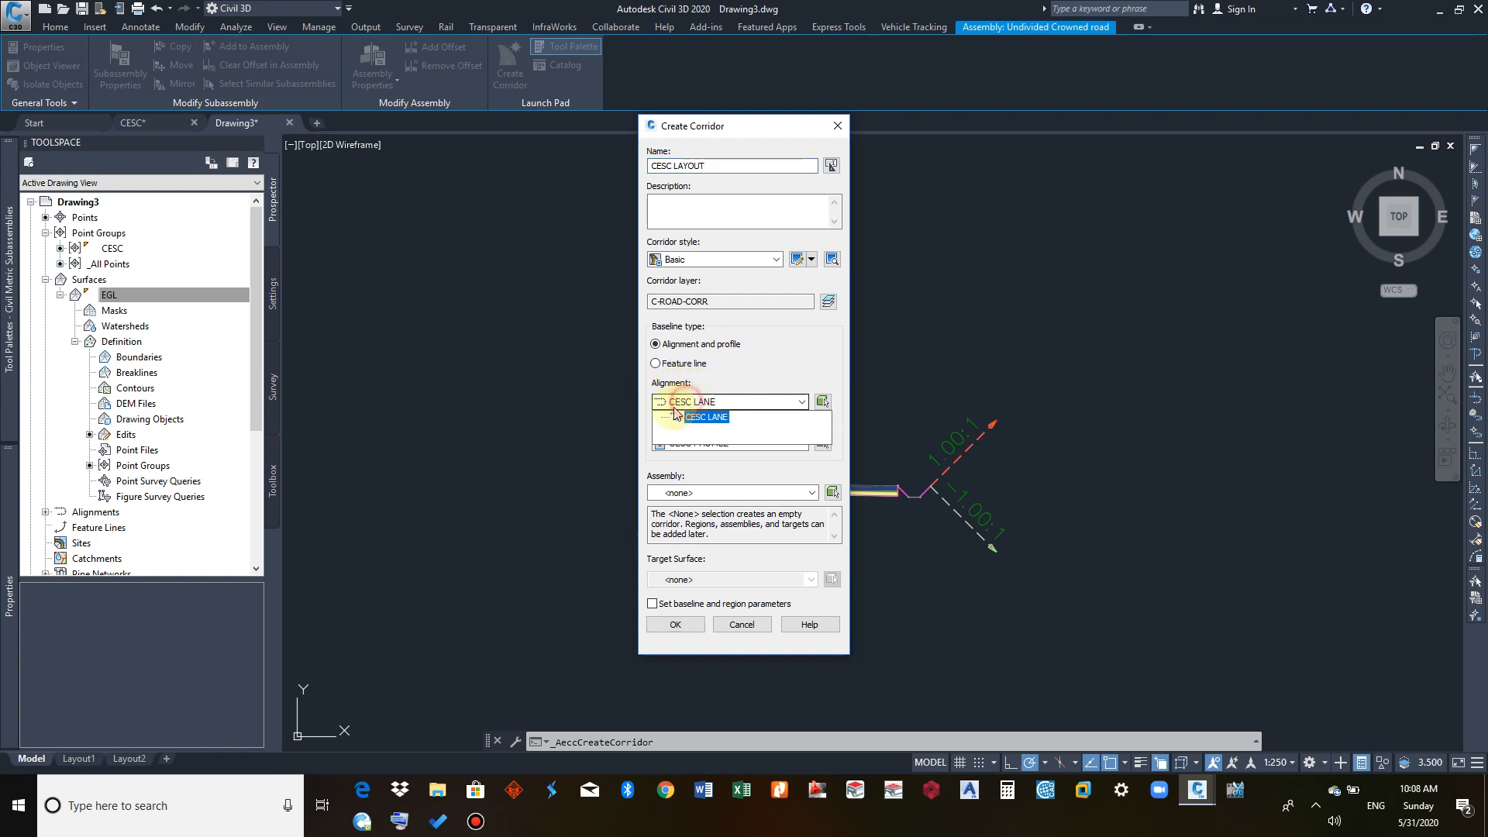
pyautogui.click(703, 418)
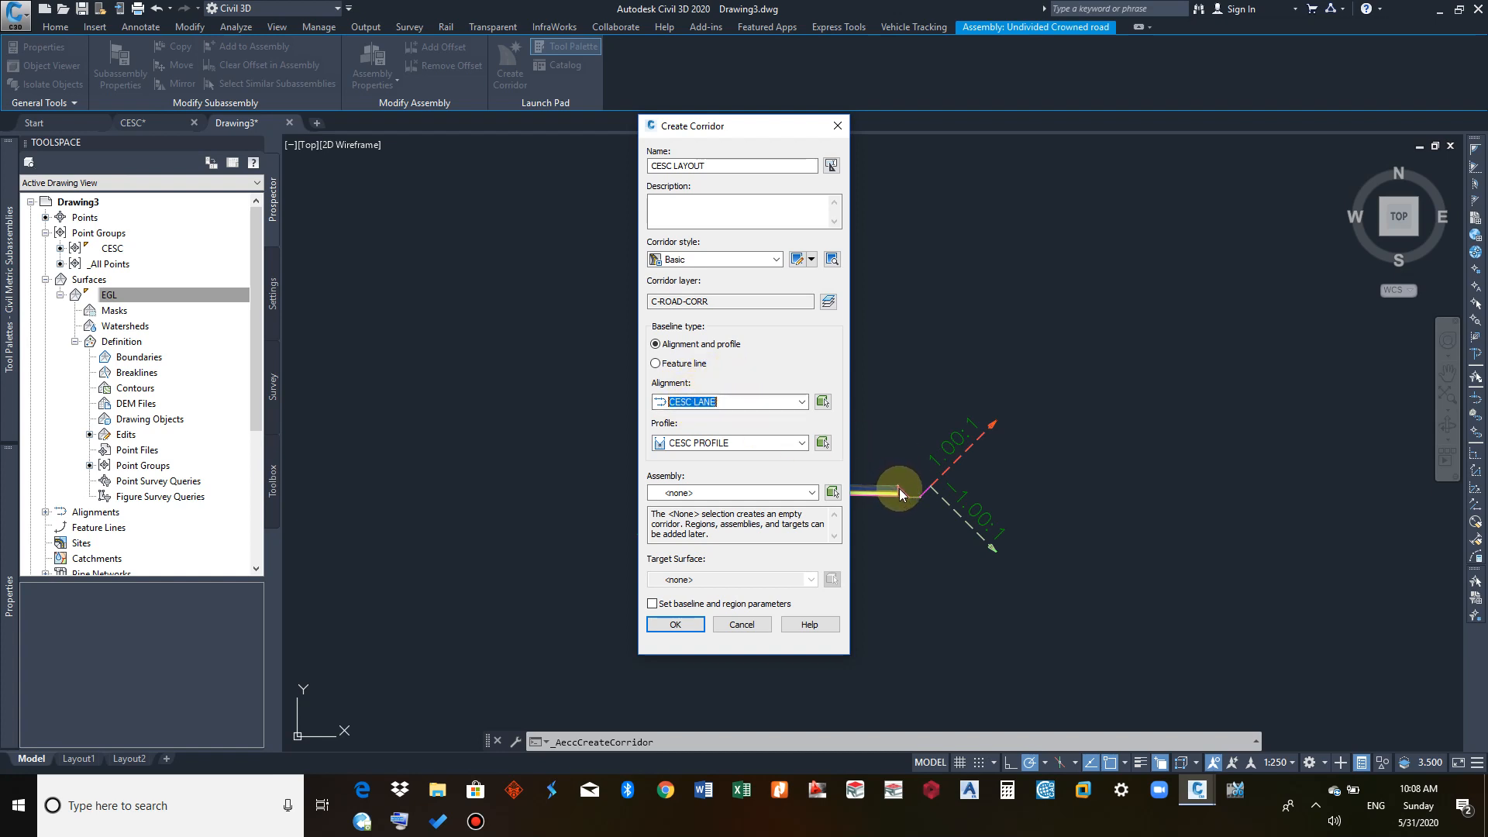
pyautogui.click(698, 452)
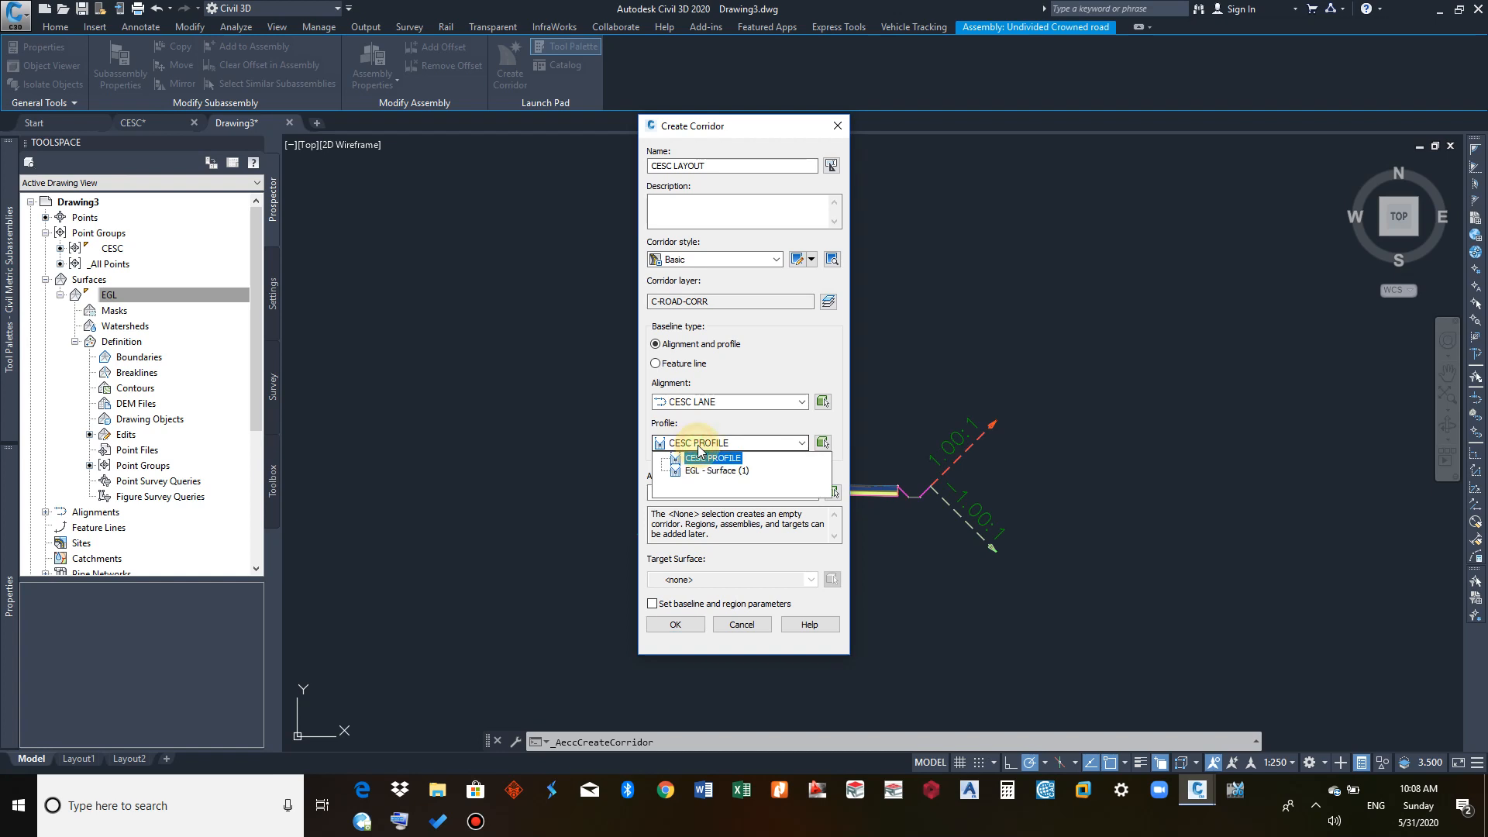
pyautogui.click(698, 457)
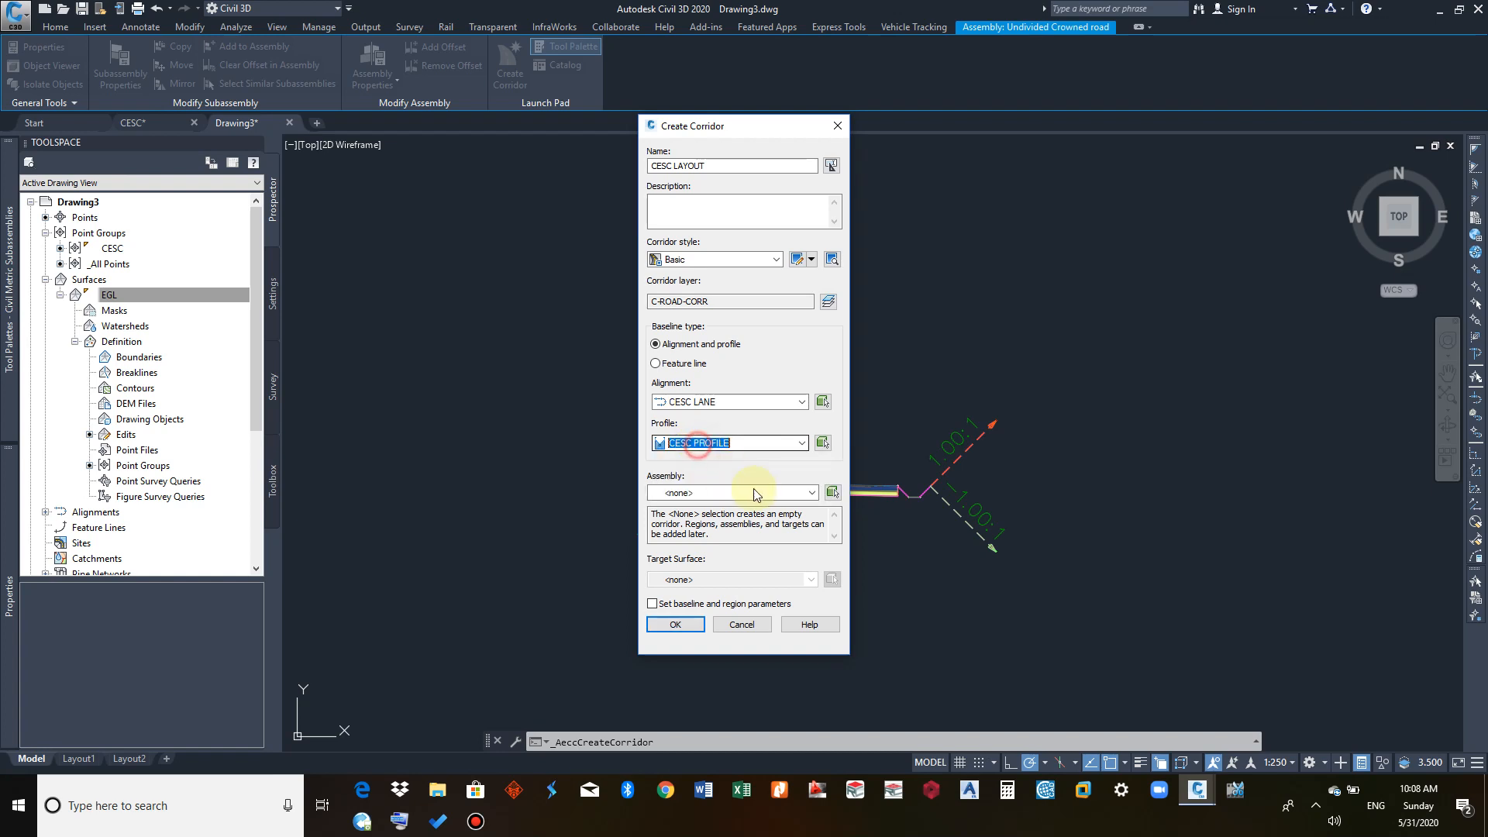
# Step: Assign the Undivided Crowned road assembly and the EGL target surface, and create the corridor without setting baseline and region parameters
pyautogui.click(694, 493)
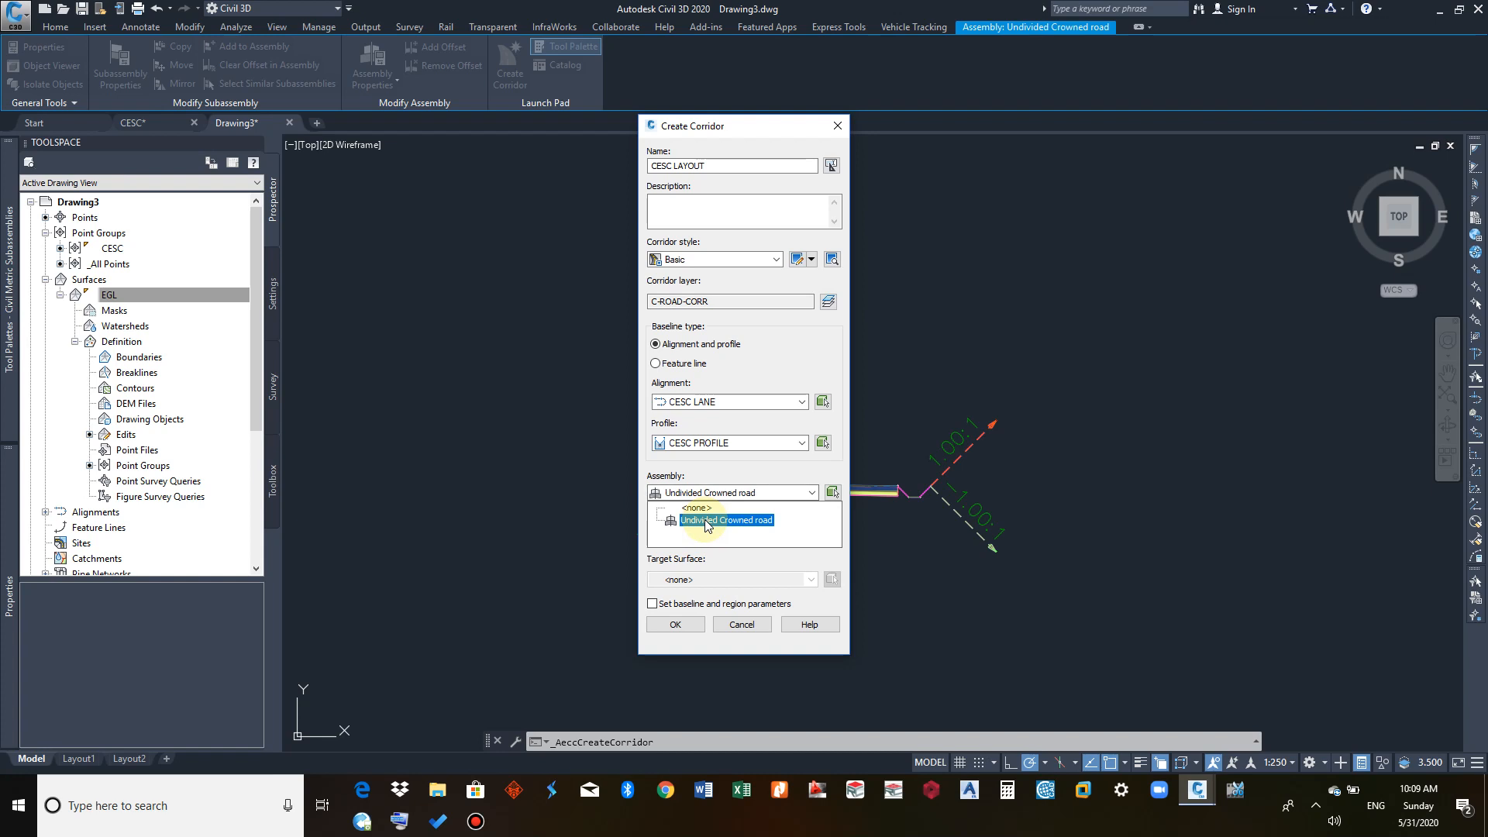
pyautogui.click(706, 520)
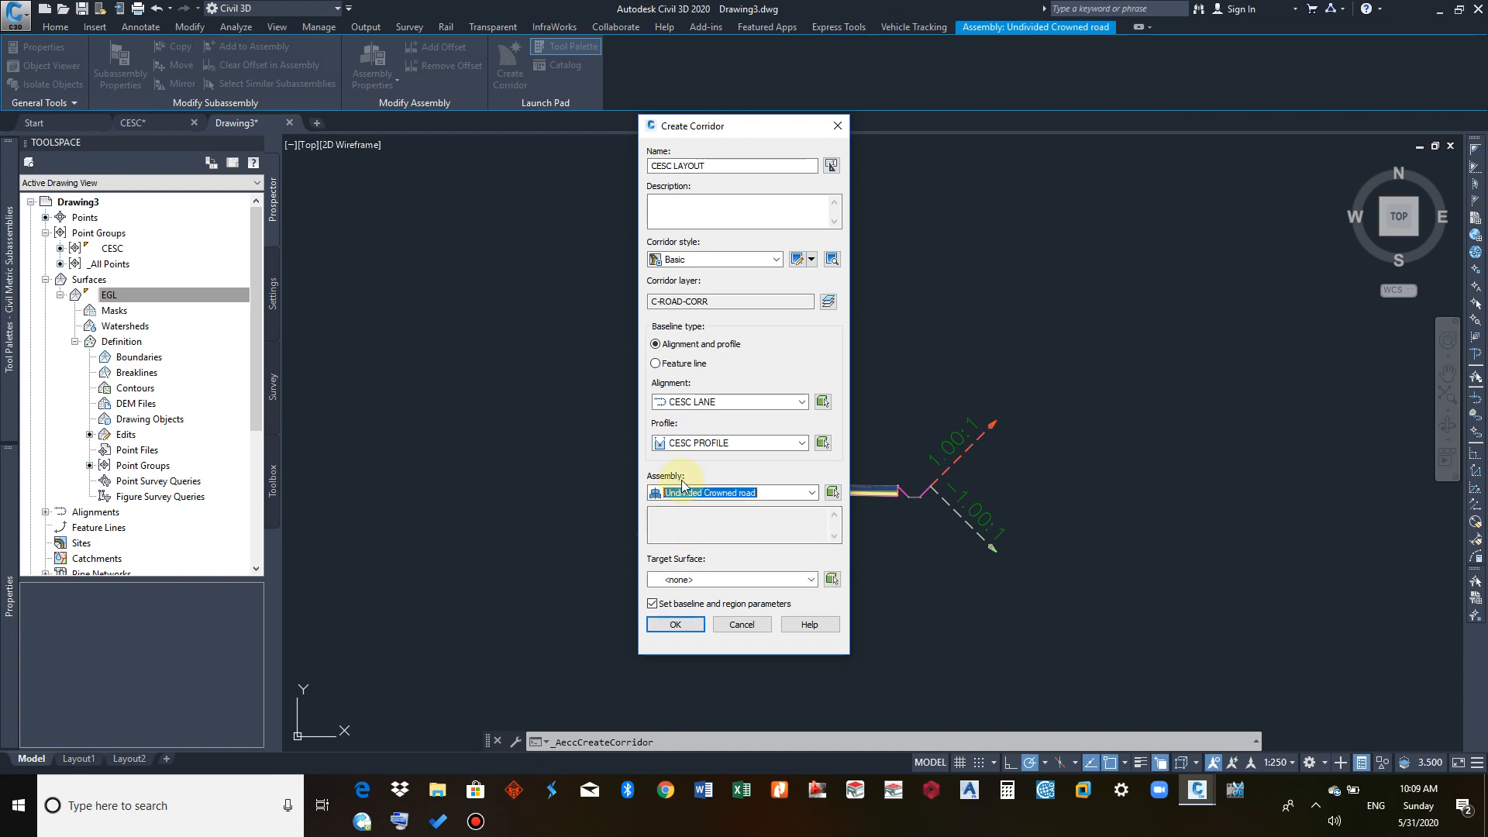
pyautogui.click(695, 579)
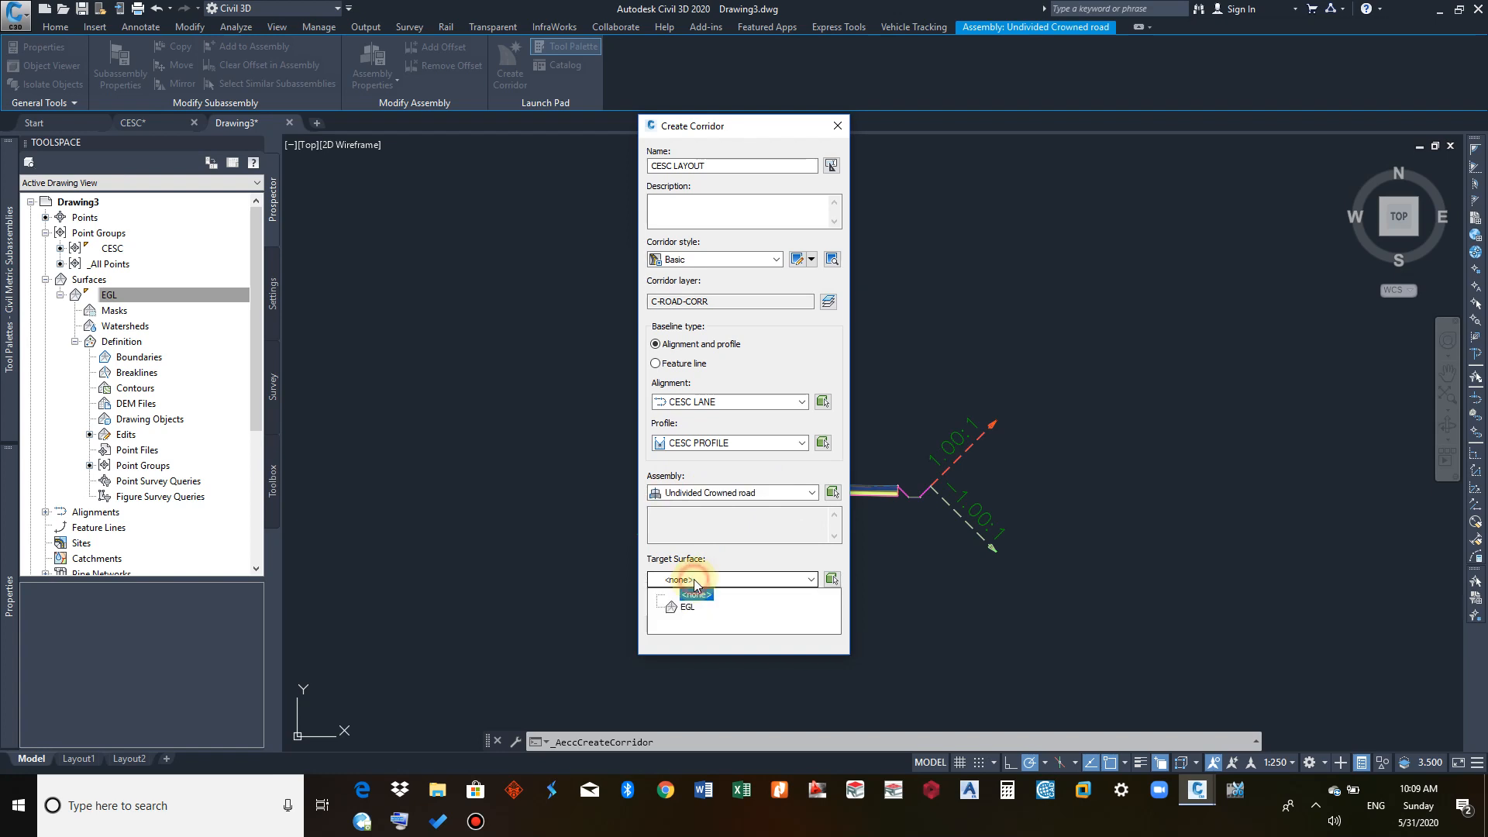
pyautogui.click(688, 609)
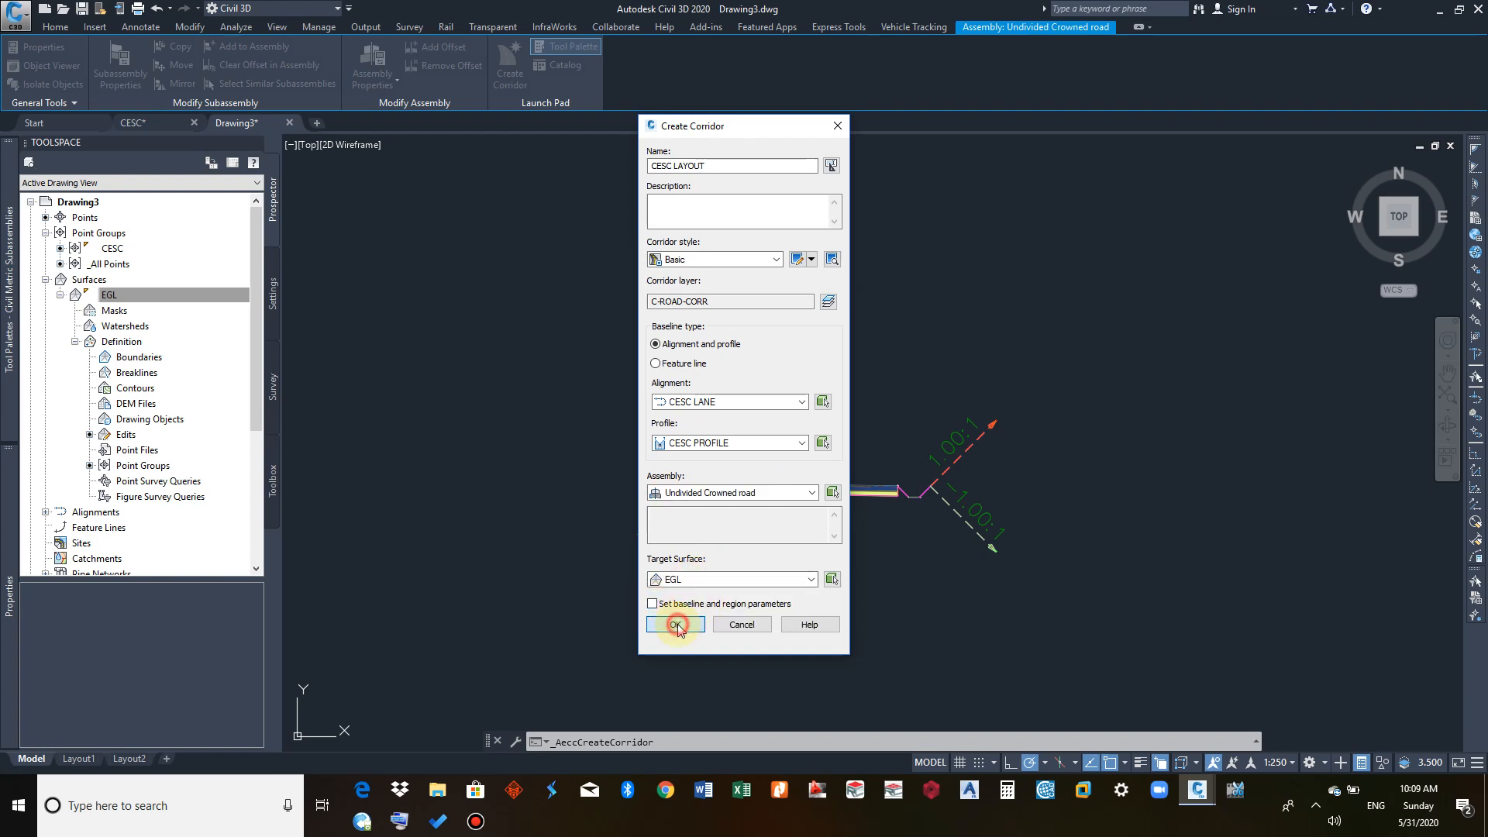
pyautogui.click(675, 625)
# Step: Examine the new corridor along the alignment, including its curve and station sections
pyautogui.scroll(-8, 905, 445)
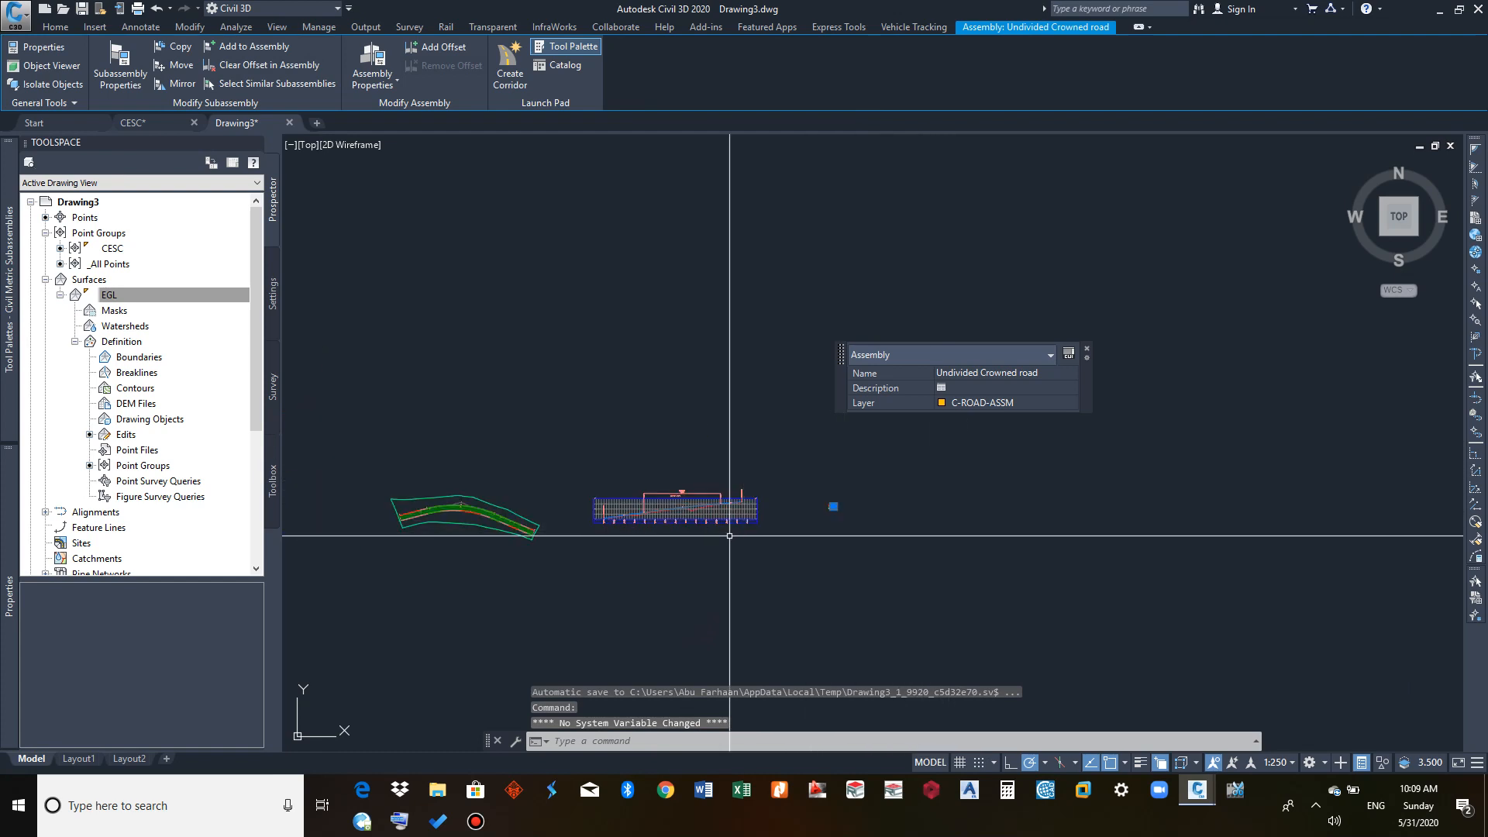
pyautogui.scroll(3, 415, 496)
pyautogui.scroll(3, 415, 496)
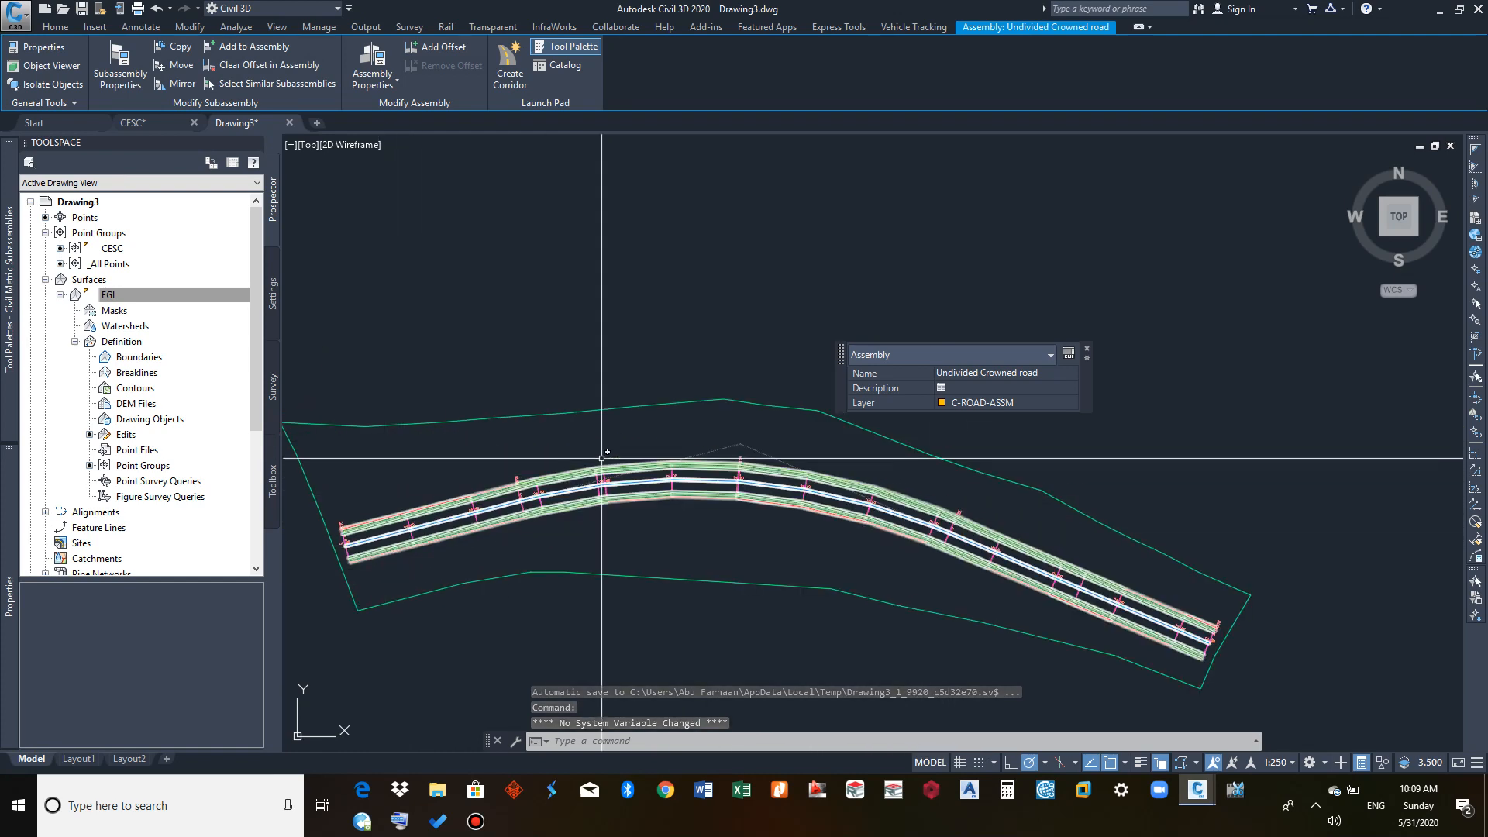
pyautogui.moveTo(851, 462); pyautogui.dragTo(811, 423, button='middle')
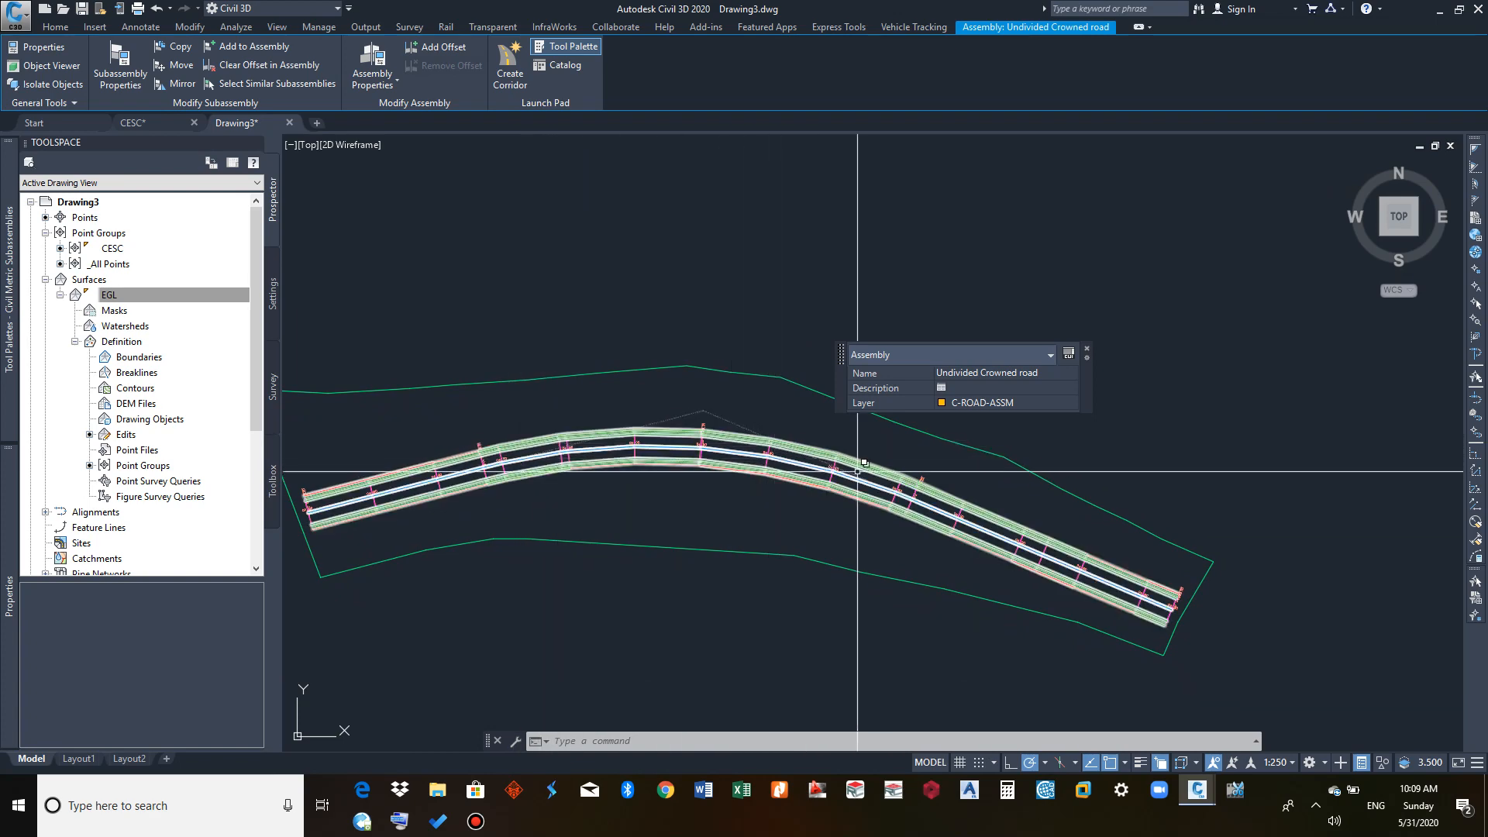
pyautogui.scroll(4, 1059, 532)
pyautogui.scroll(-10, 1045, 533)
pyautogui.moveTo(1044, 533)
pyautogui.mouseDown(button='middle')
pyautogui.moveTo(718, 536)
pyautogui.moveTo(595, 479)
pyautogui.mouseUp(button='middle')
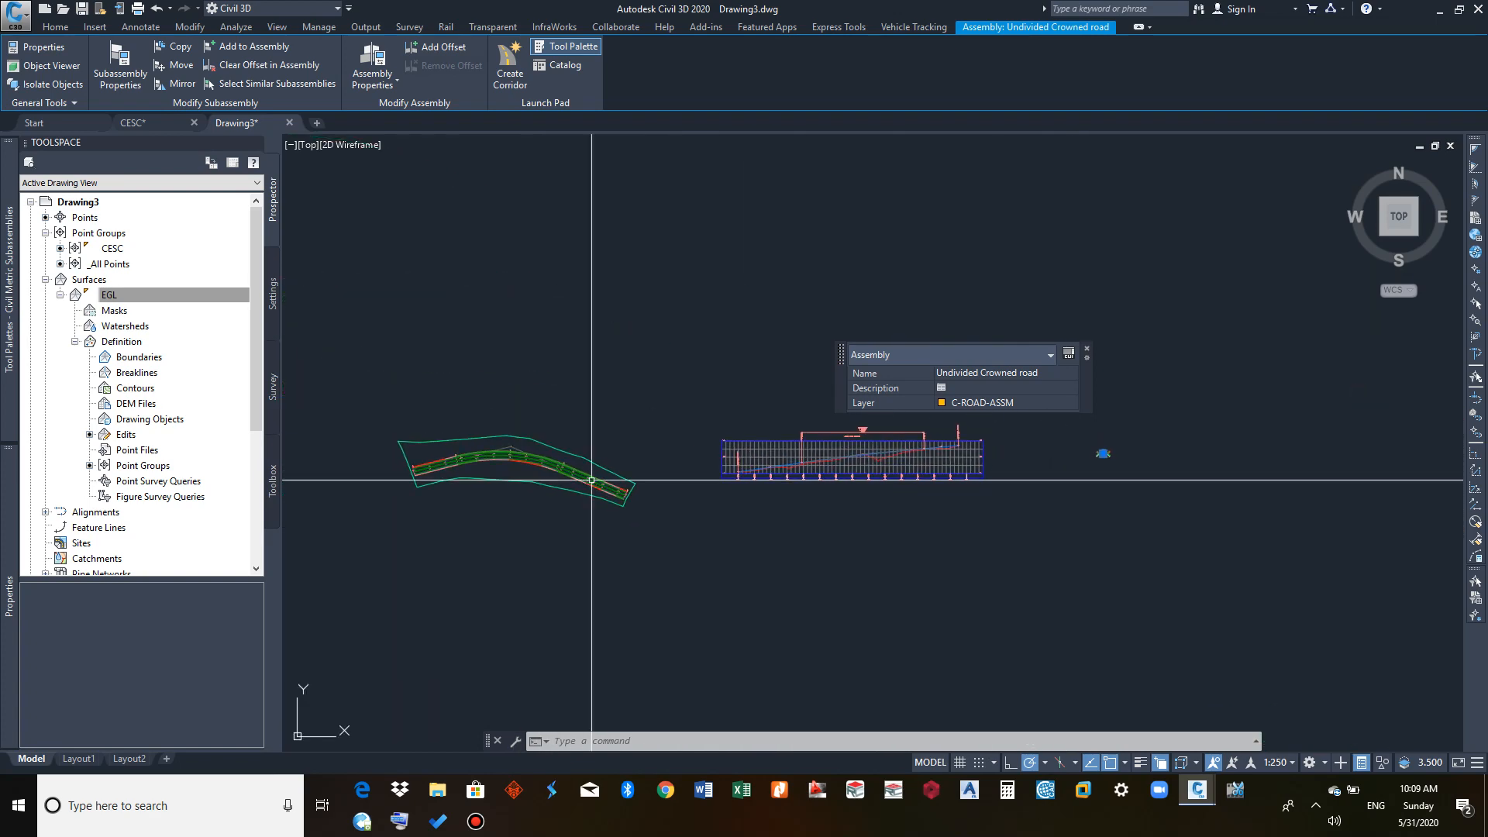
pyautogui.scroll(10, 443, 473)
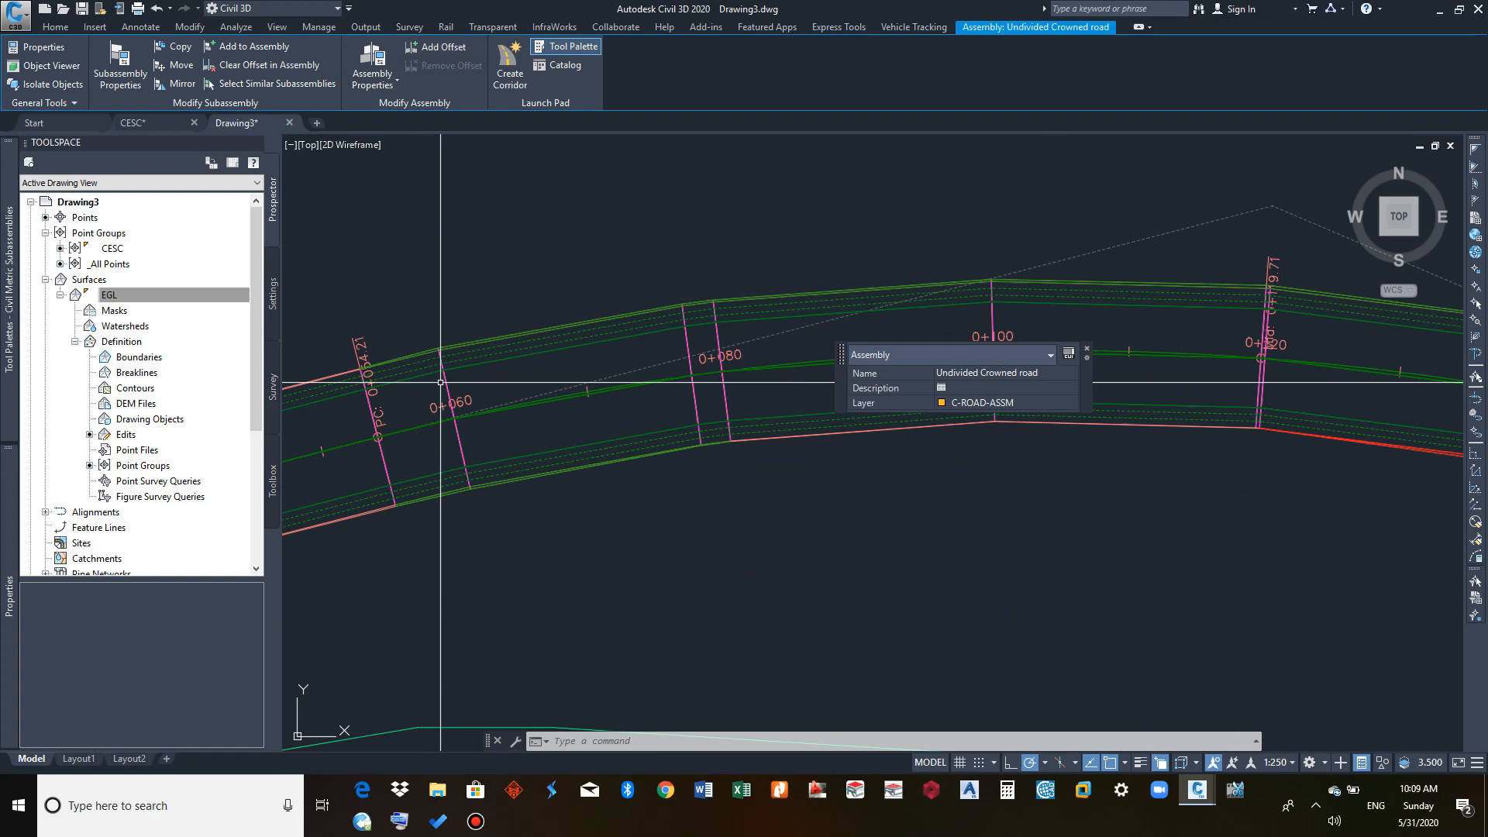
# Step: Select the corridor and stretch its start point from the beginning of the alignment to station 0+040
pyautogui.click(507, 344)
pyautogui.scroll(-5, 524, 380)
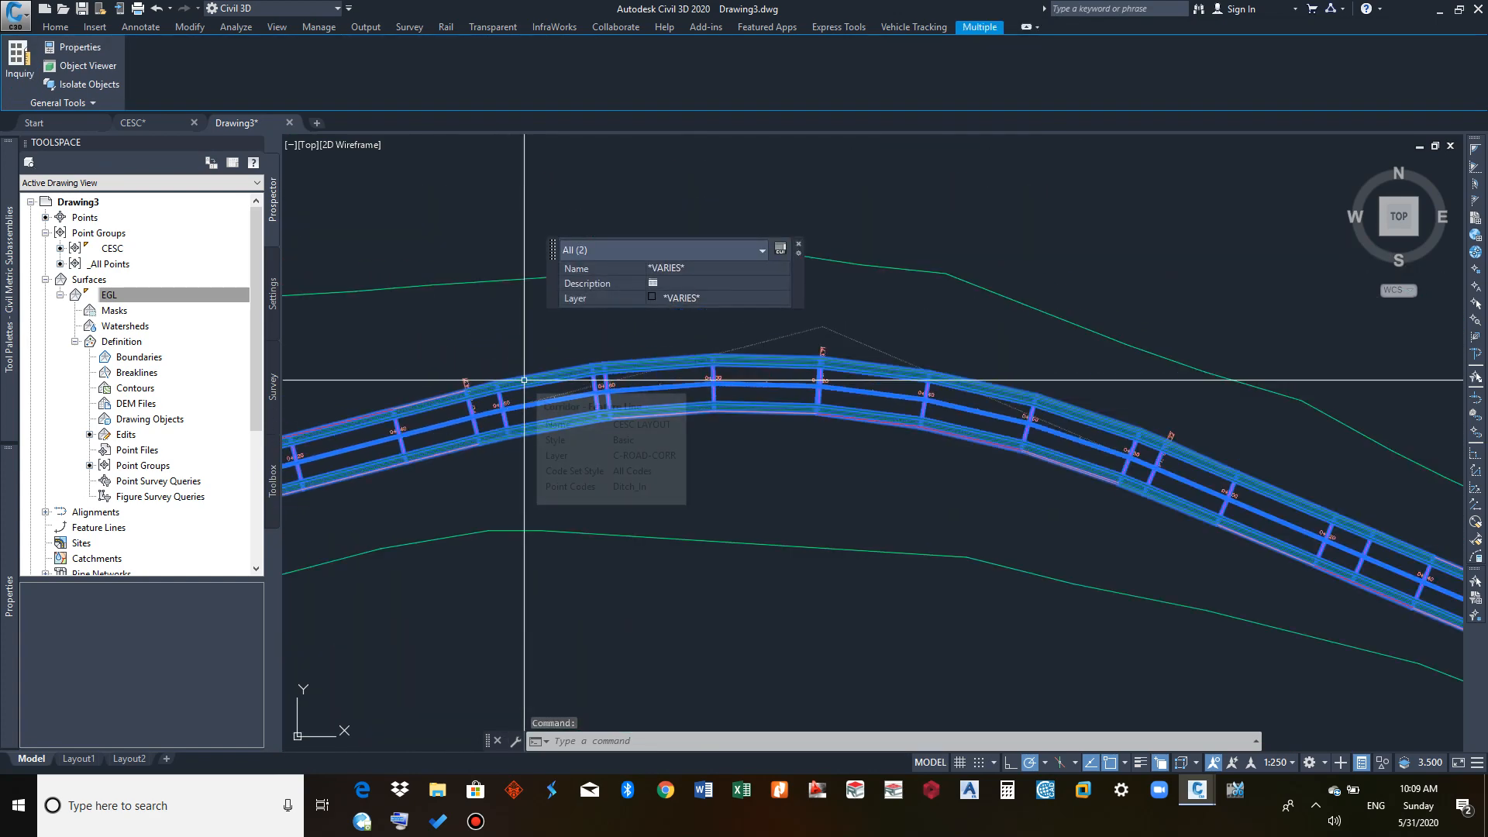
pyautogui.scroll(-2, 524, 380)
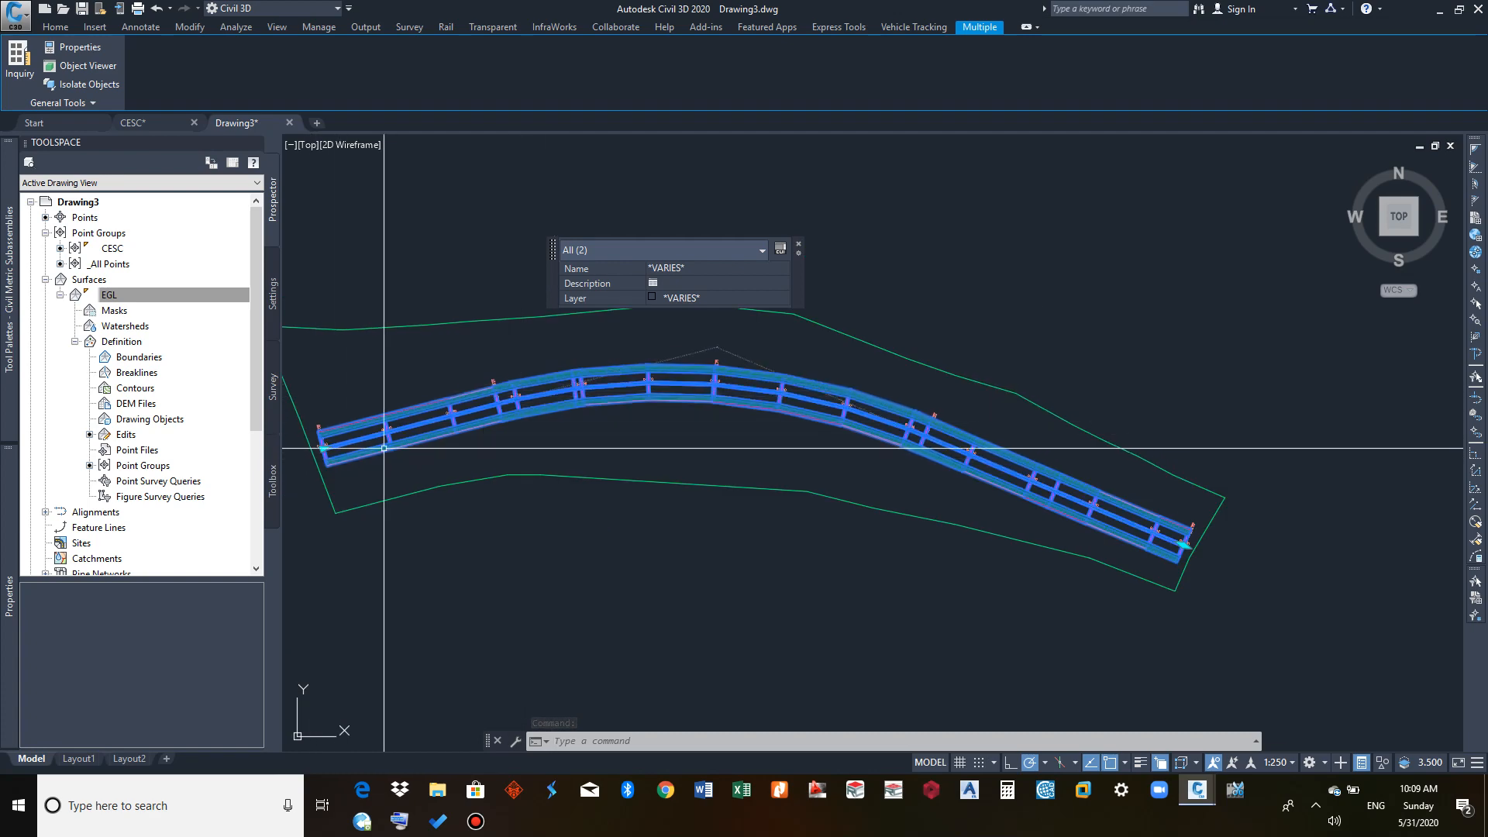
pyautogui.moveTo(469, 455); pyautogui.dragTo(598, 425, button='middle')
pyautogui.scroll(6, 597, 425)
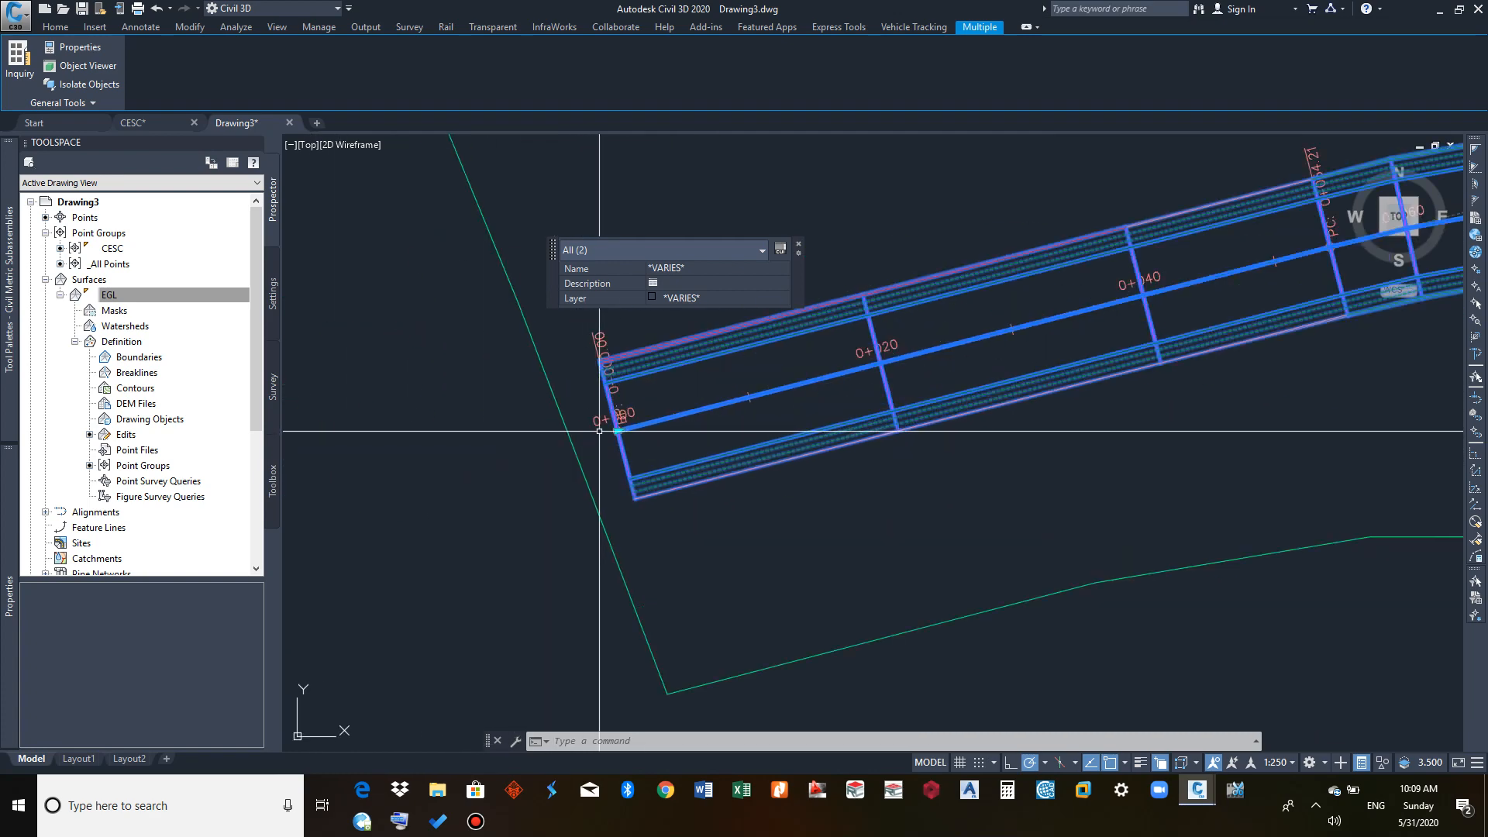
pyautogui.scroll(6, 597, 425)
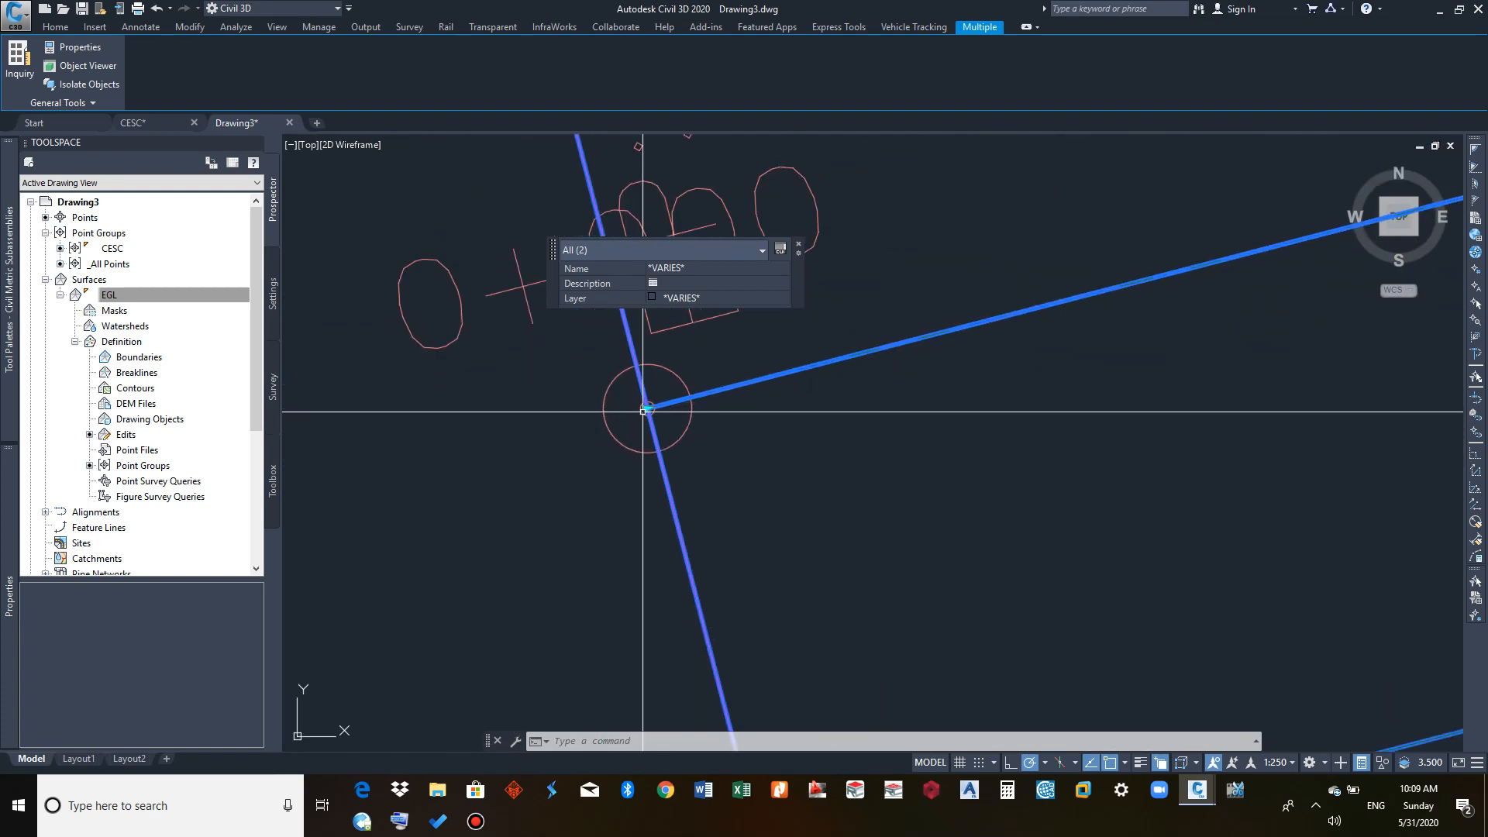
pyautogui.moveTo(651, 420); pyautogui.dragTo(553, 468, button='middle')
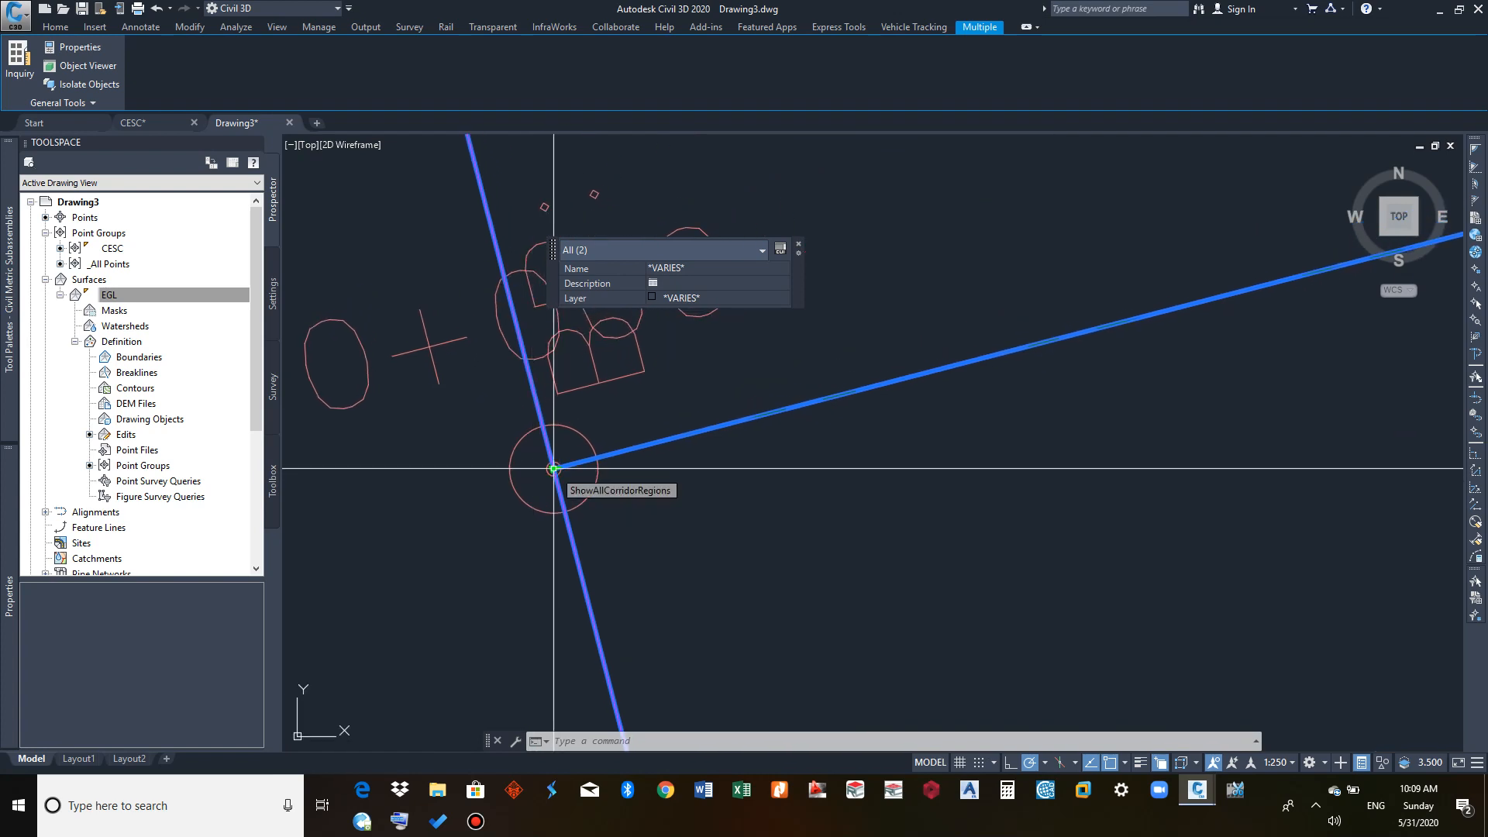
pyautogui.click(553, 468)
pyautogui.scroll(-5, 554, 468)
pyautogui.moveTo(724, 415)
pyautogui.mouseDown(button='middle')
pyautogui.moveTo(804, 415)
pyautogui.moveTo(522, 475)
pyautogui.mouseUp(button='middle')
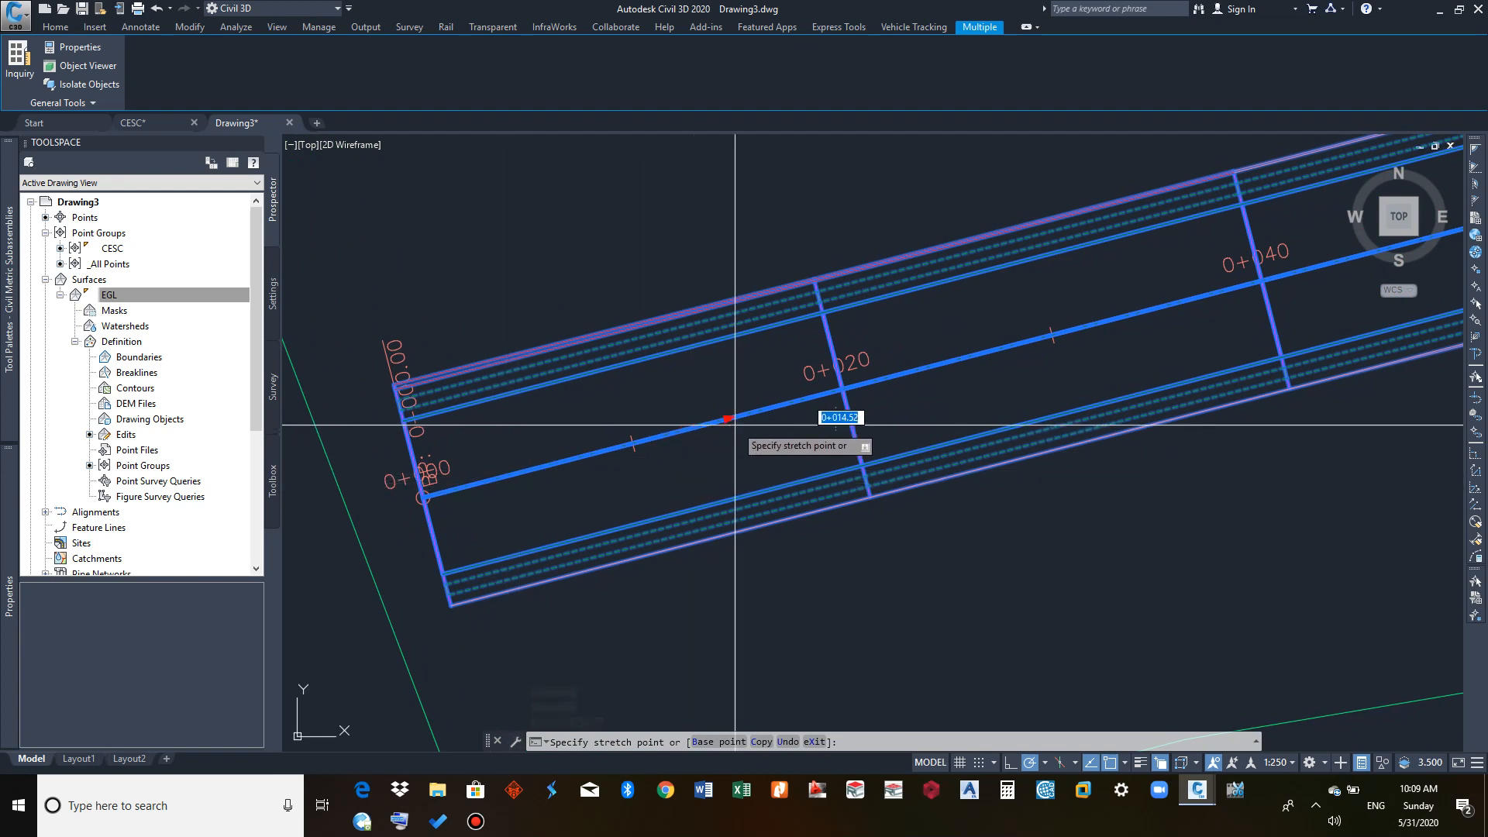
pyautogui.moveTo(852, 398); pyautogui.dragTo(623, 468, button='middle')
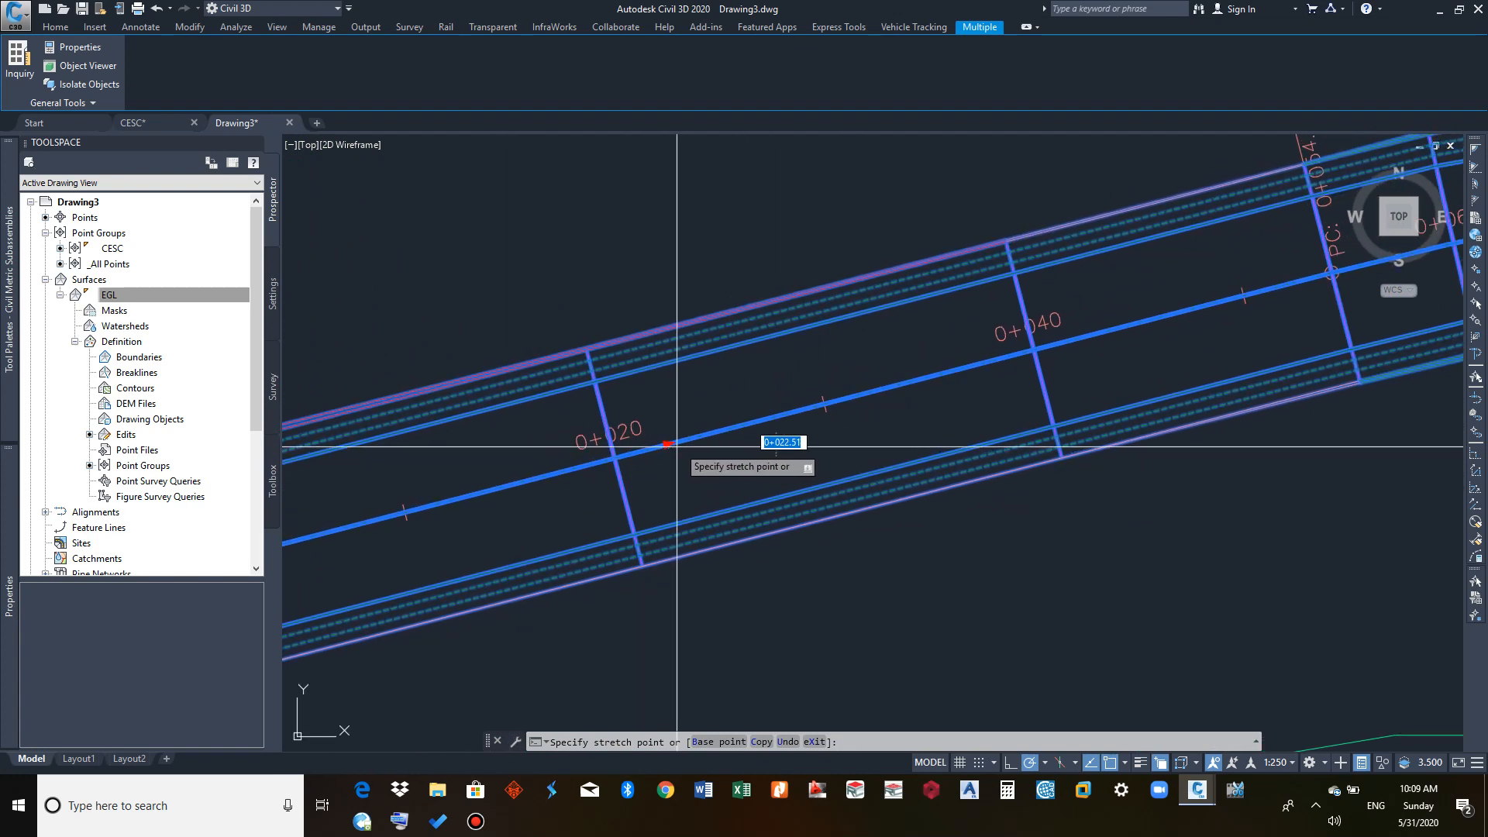
pyautogui.click(1032, 349)
# Step: Stretch the corridor's end point back along the alignment to station 0+220
pyautogui.scroll(-6, 1000, 357)
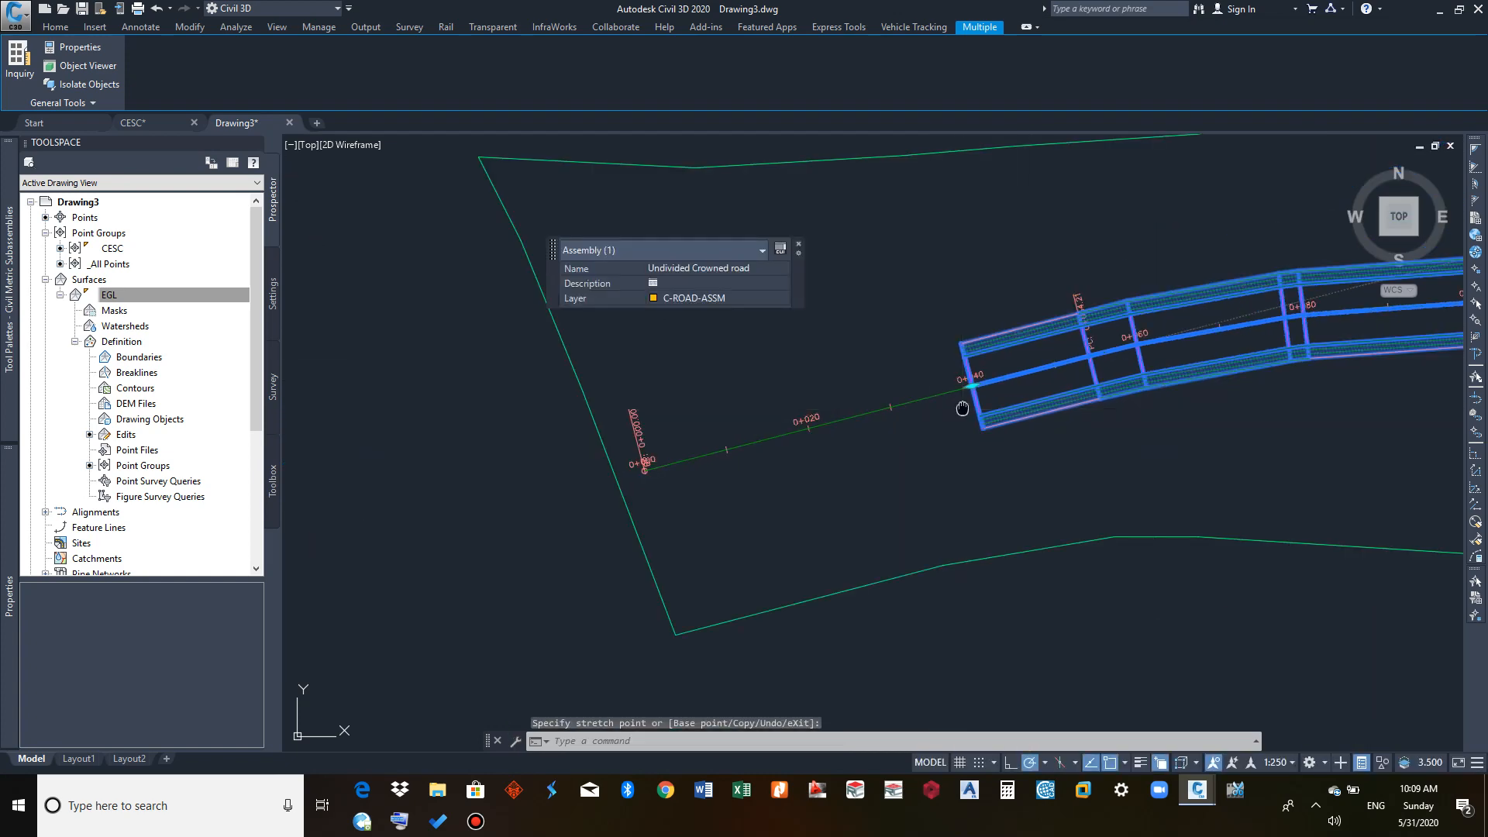
pyautogui.scroll(-2, 528, 424)
pyautogui.scroll(12, 941, 503)
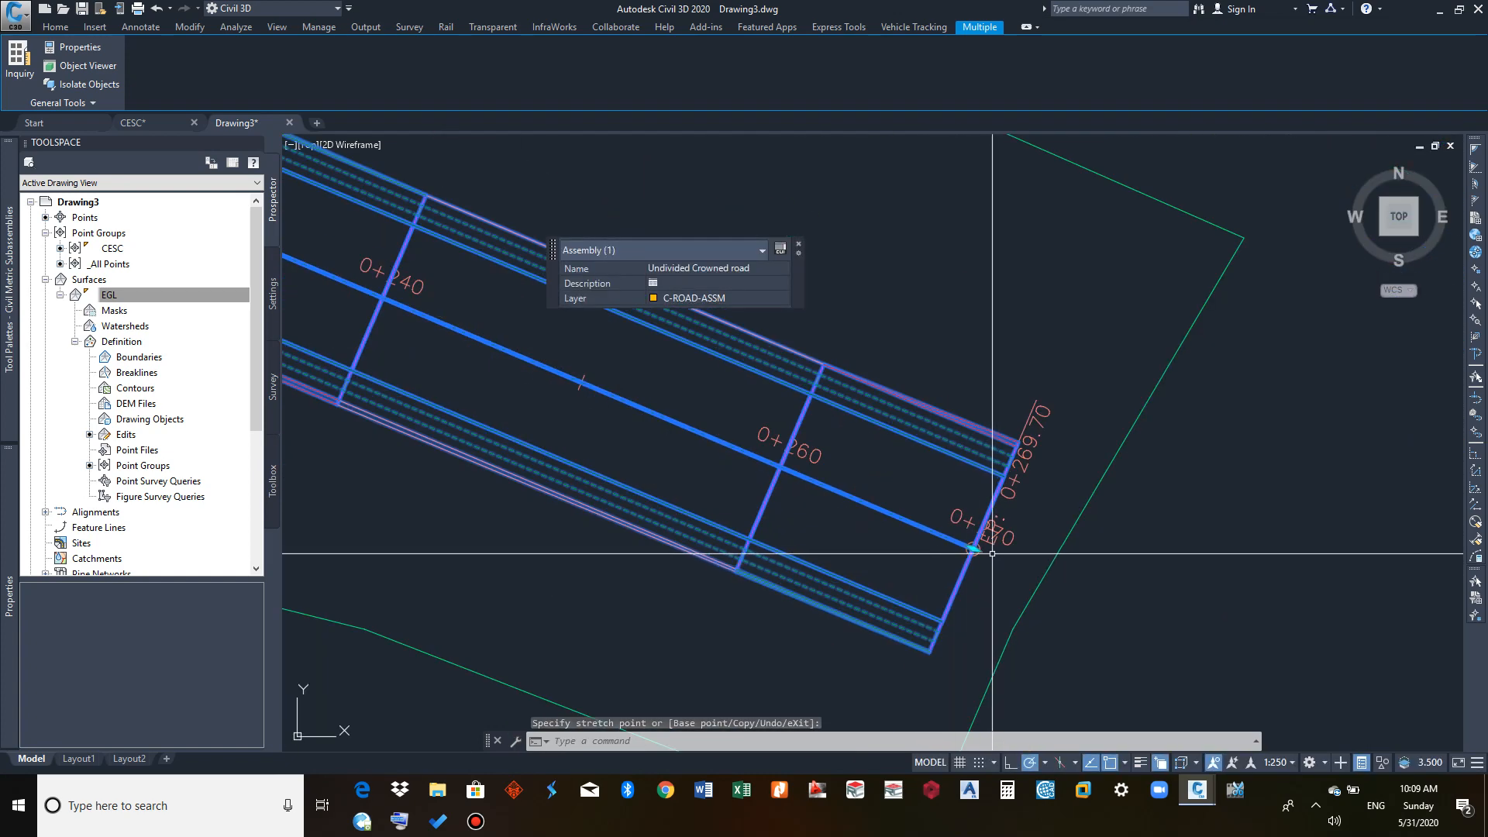
pyautogui.click(950, 557)
pyautogui.scroll(-8, 955, 545)
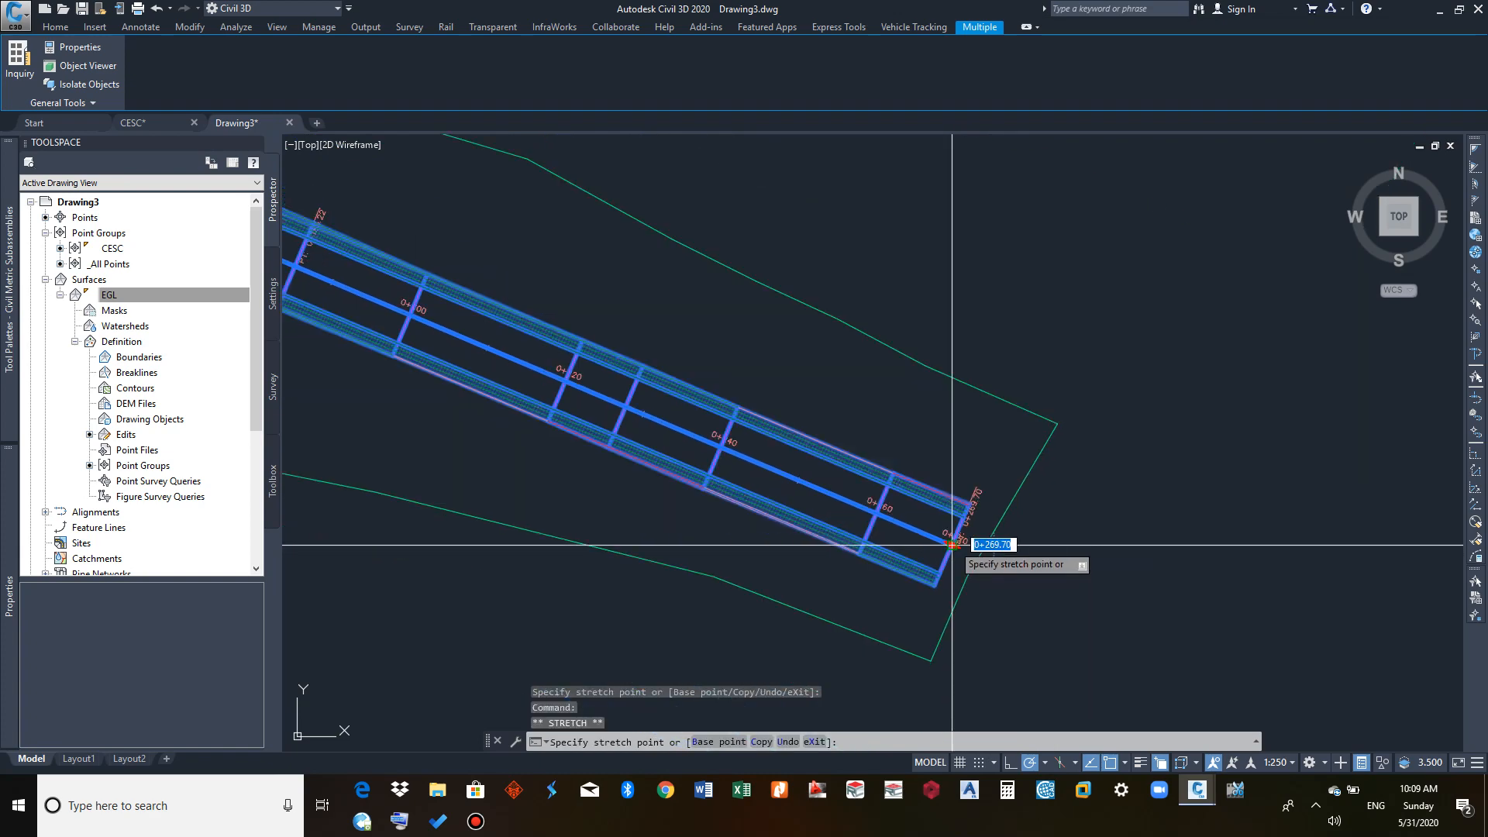
pyautogui.click(567, 385)
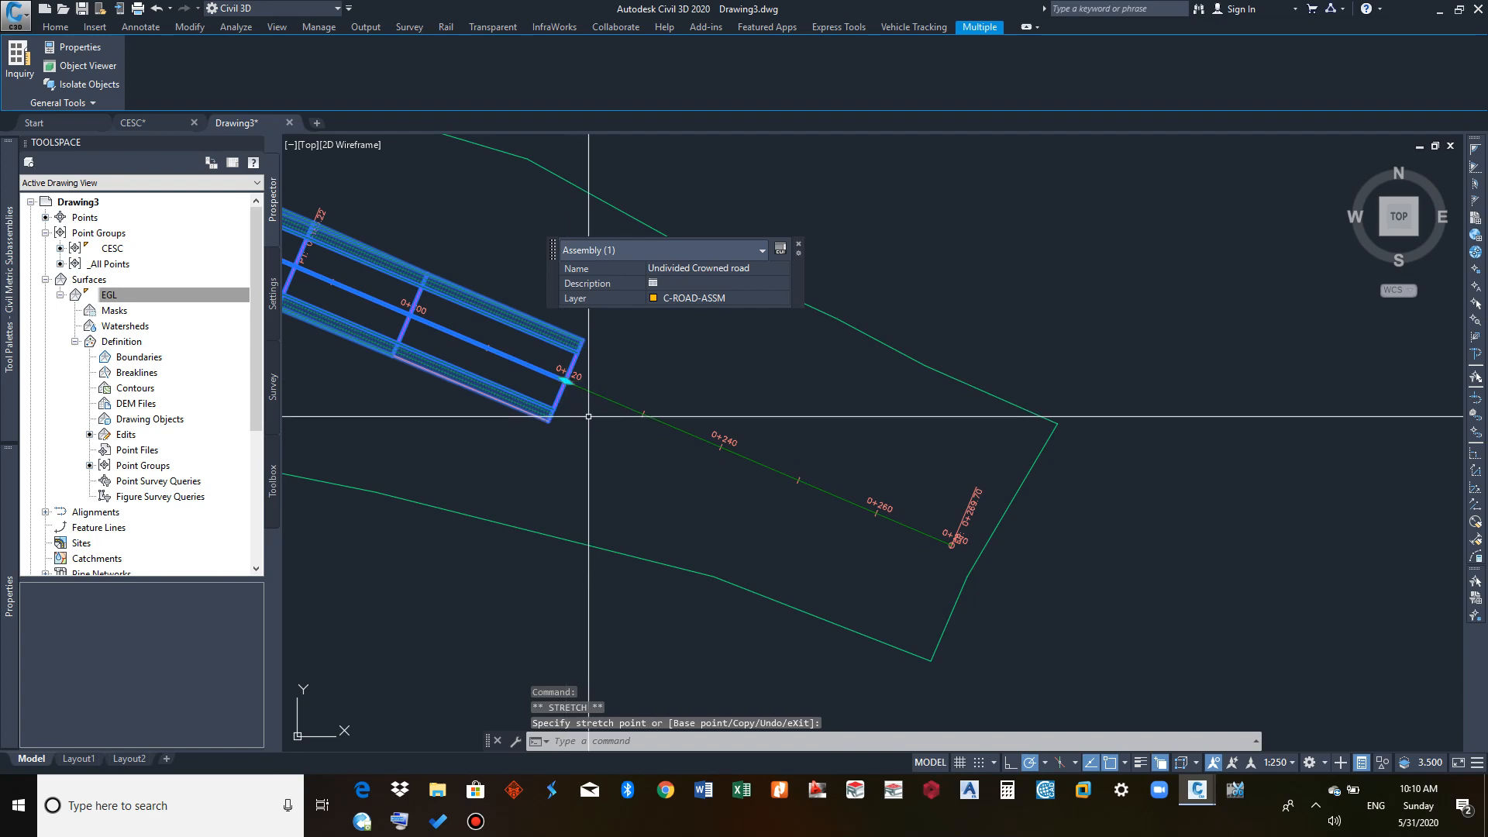
# Step: Stretch the corridor's end point out to the alignment's end at station 0+269.70 and clear the selection
pyautogui.click(952, 542)
pyautogui.scroll(10, 957, 533)
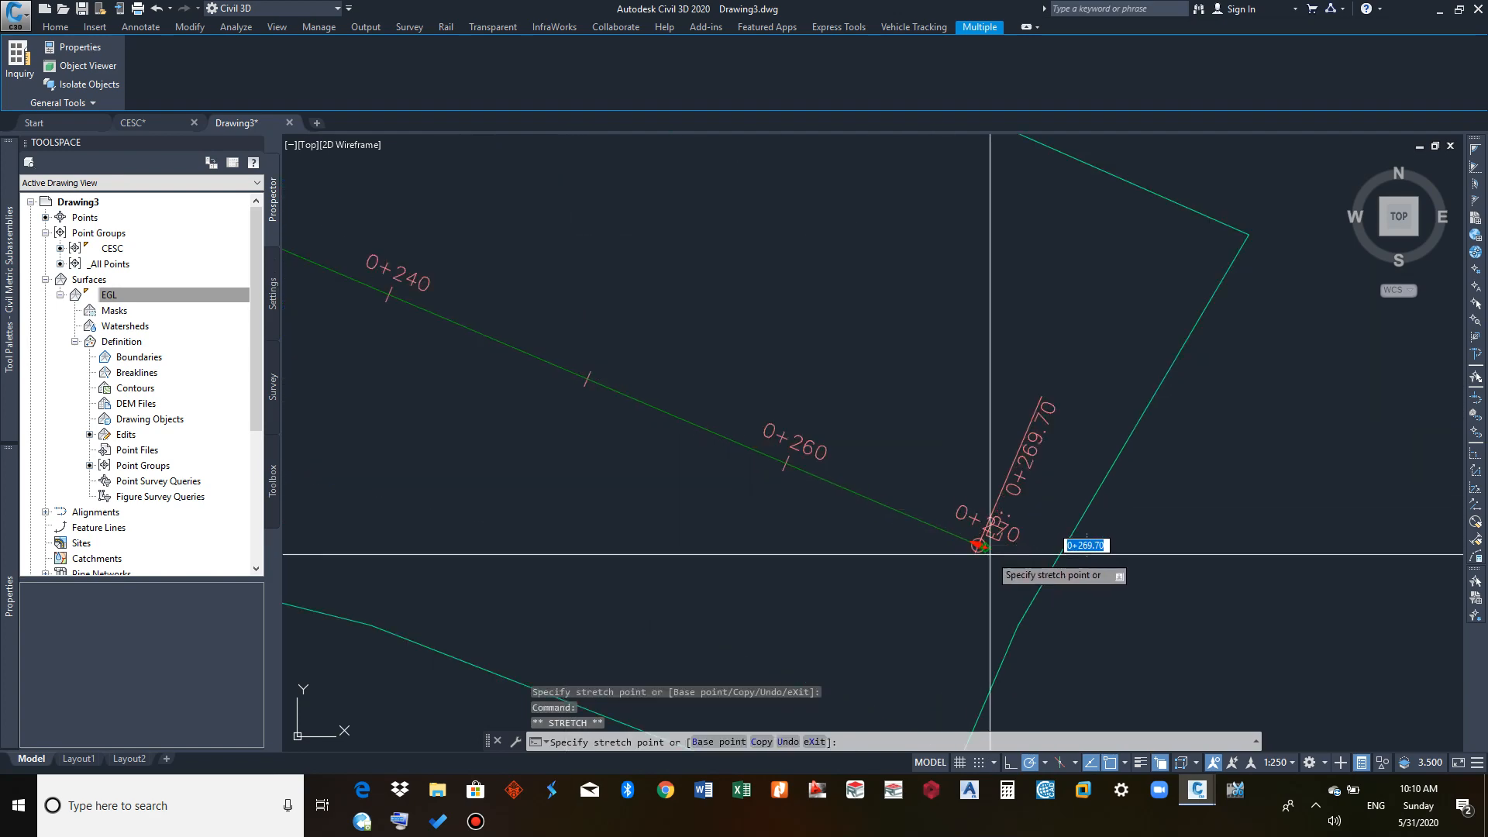
pyautogui.scroll(-8, 958, 531)
pyautogui.press('Escape')
pyautogui.press('Escape')
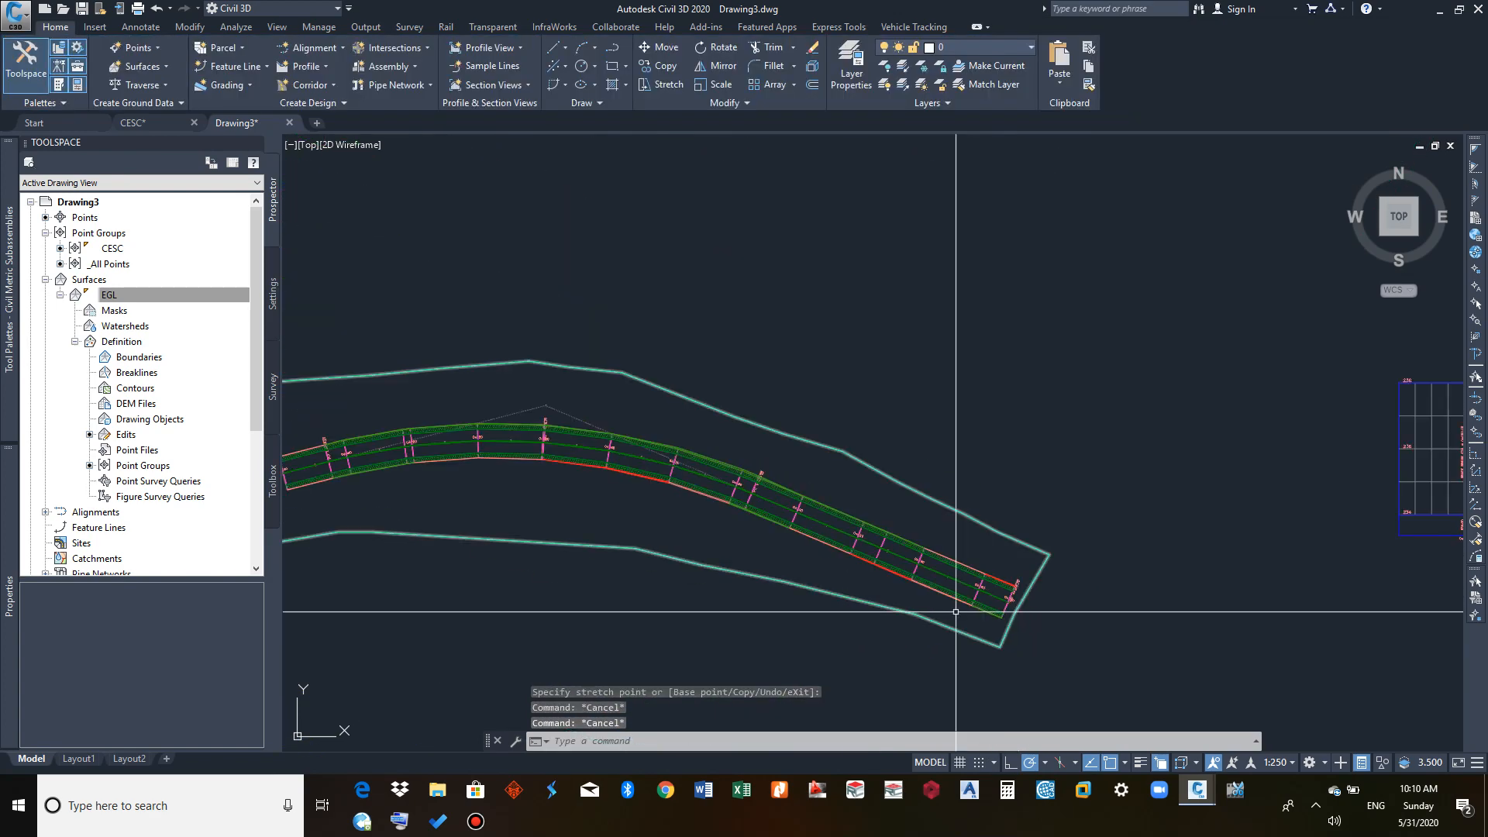
# Step: Reselect the corridor and stretch its start point to the alignment's beginning at station 0+000.00
pyautogui.moveTo(524, 517); pyautogui.dragTo(886, 509, button='middle')
pyautogui.scroll(5, 646, 468)
pyautogui.click(642, 438)
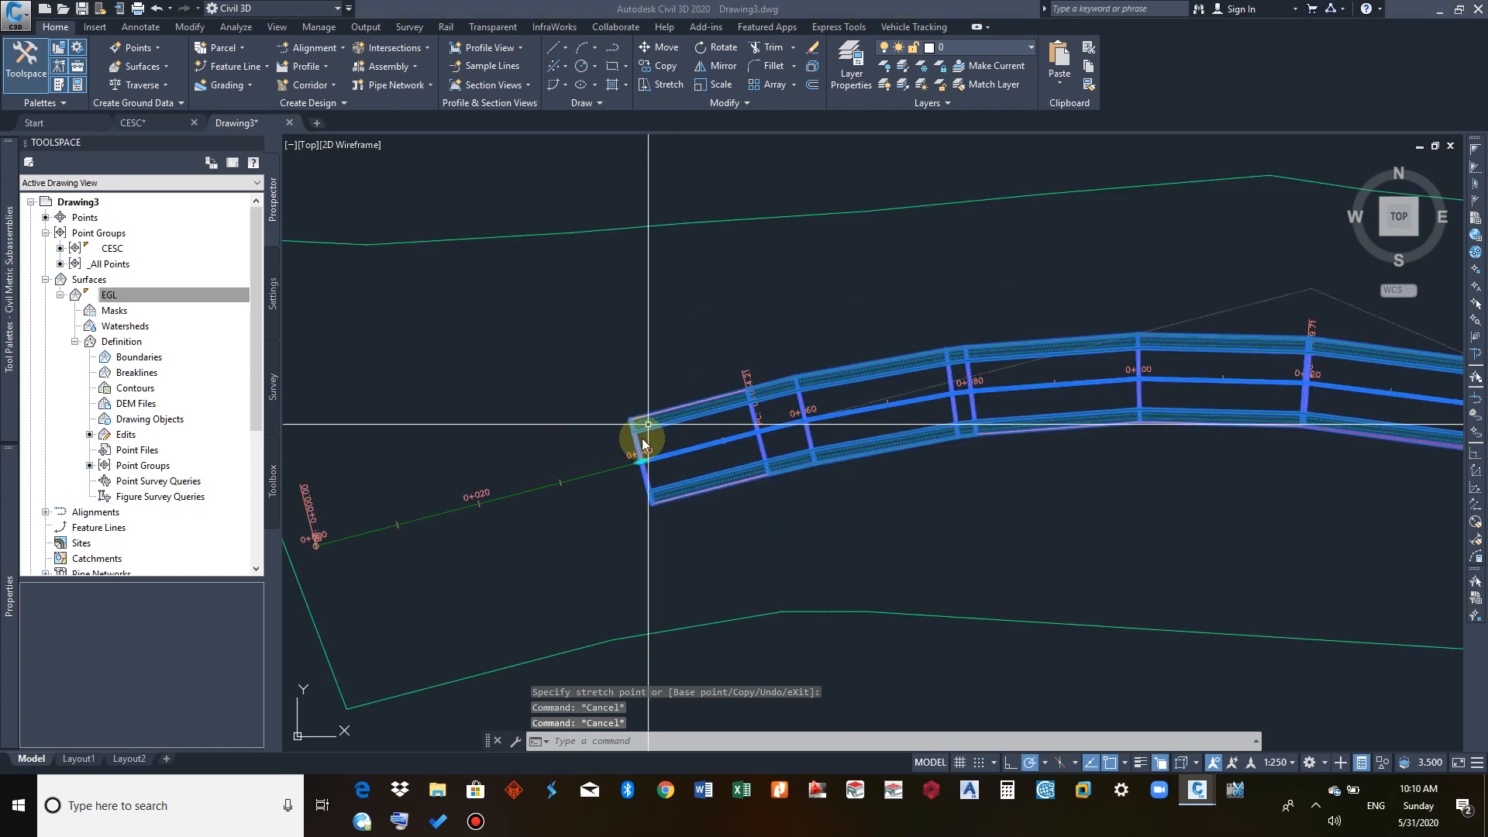
pyautogui.click(641, 462)
pyautogui.scroll(5, 318, 511)
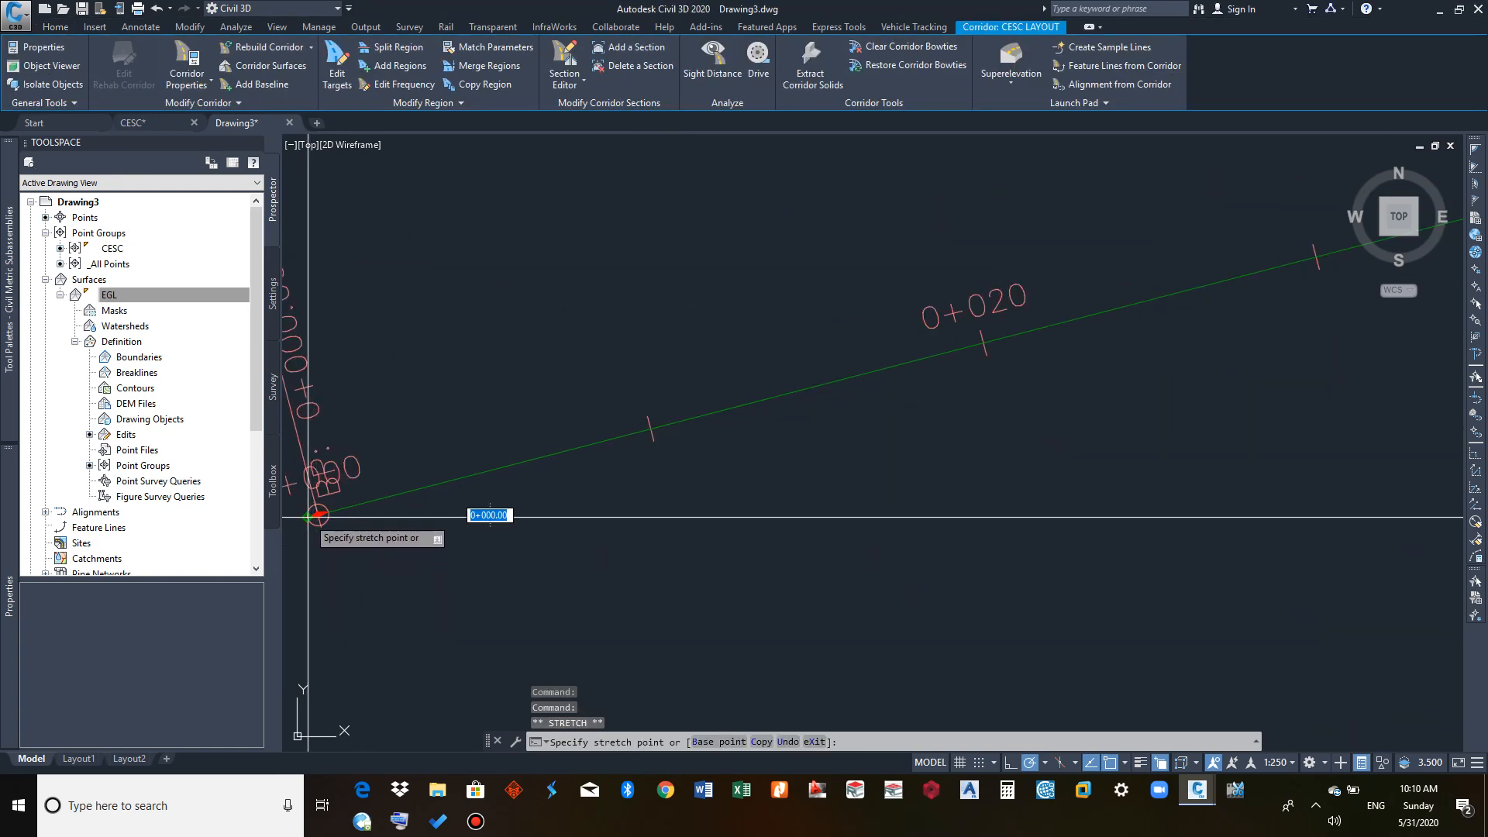
pyautogui.press('Escape')
pyautogui.press('Escape')
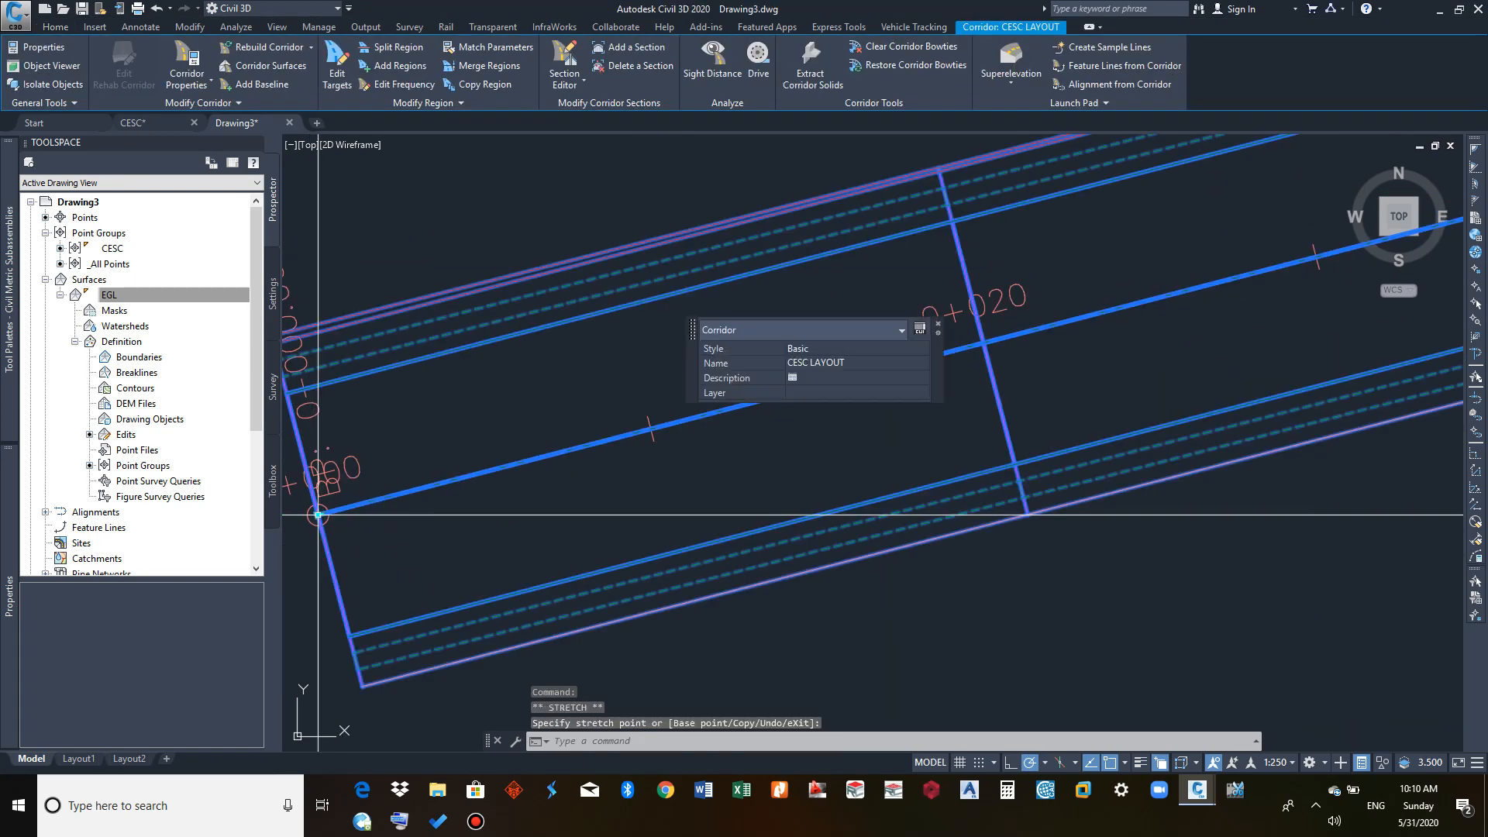
# Step: Open the corridor properties of CESC LAYOUT and create a new corridor surface in its surface list
pyautogui.scroll(-6, 737, 504)
pyautogui.moveTo(813, 505); pyautogui.dragTo(719, 512, button='middle')
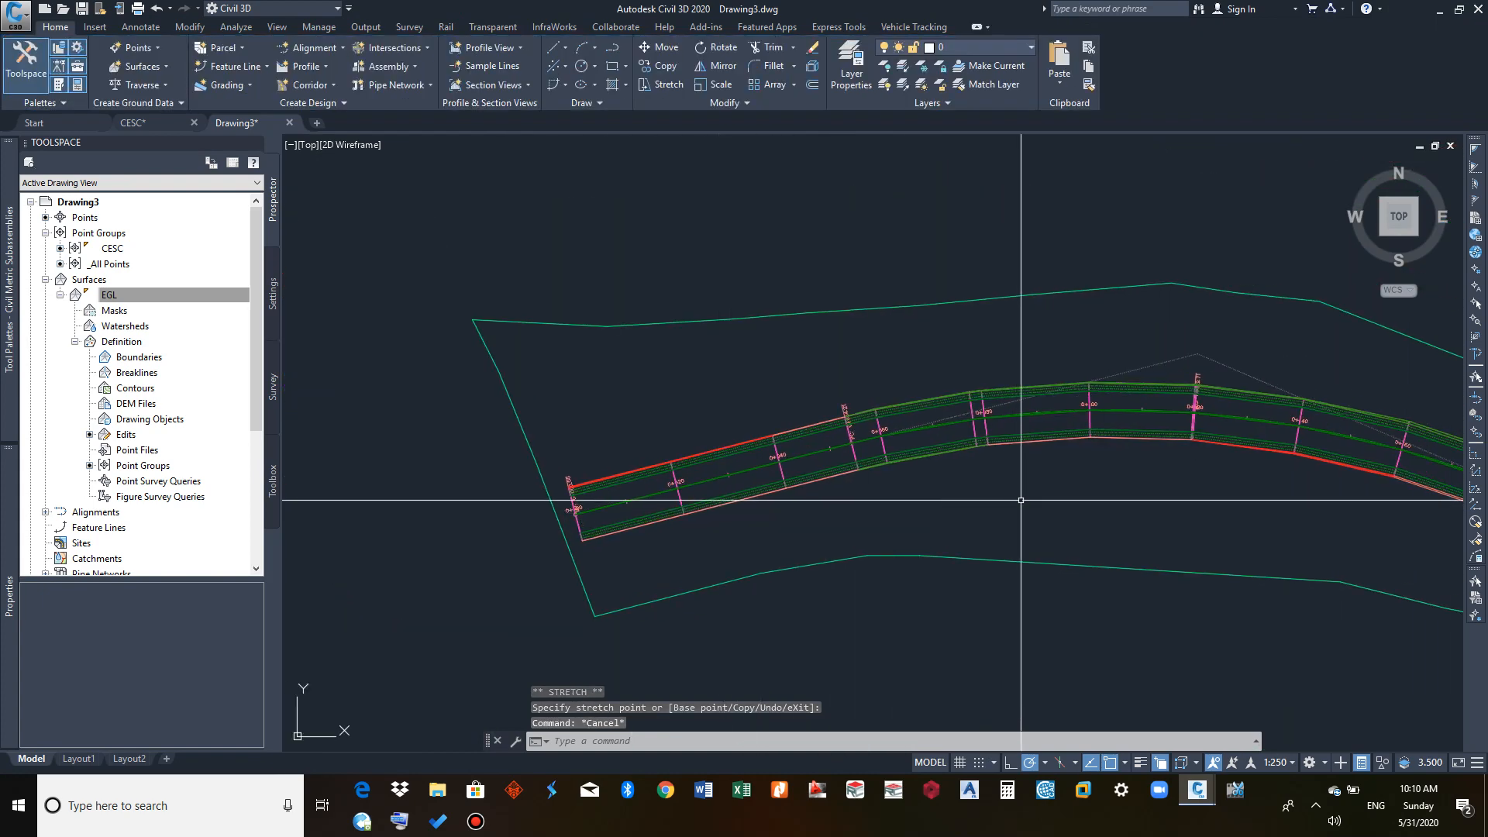
pyautogui.moveTo(1021, 500); pyautogui.dragTo(716, 467, button='middle')
pyautogui.moveTo(907, 472); pyautogui.dragTo(886, 470, button='middle')
pyautogui.click(820, 358)
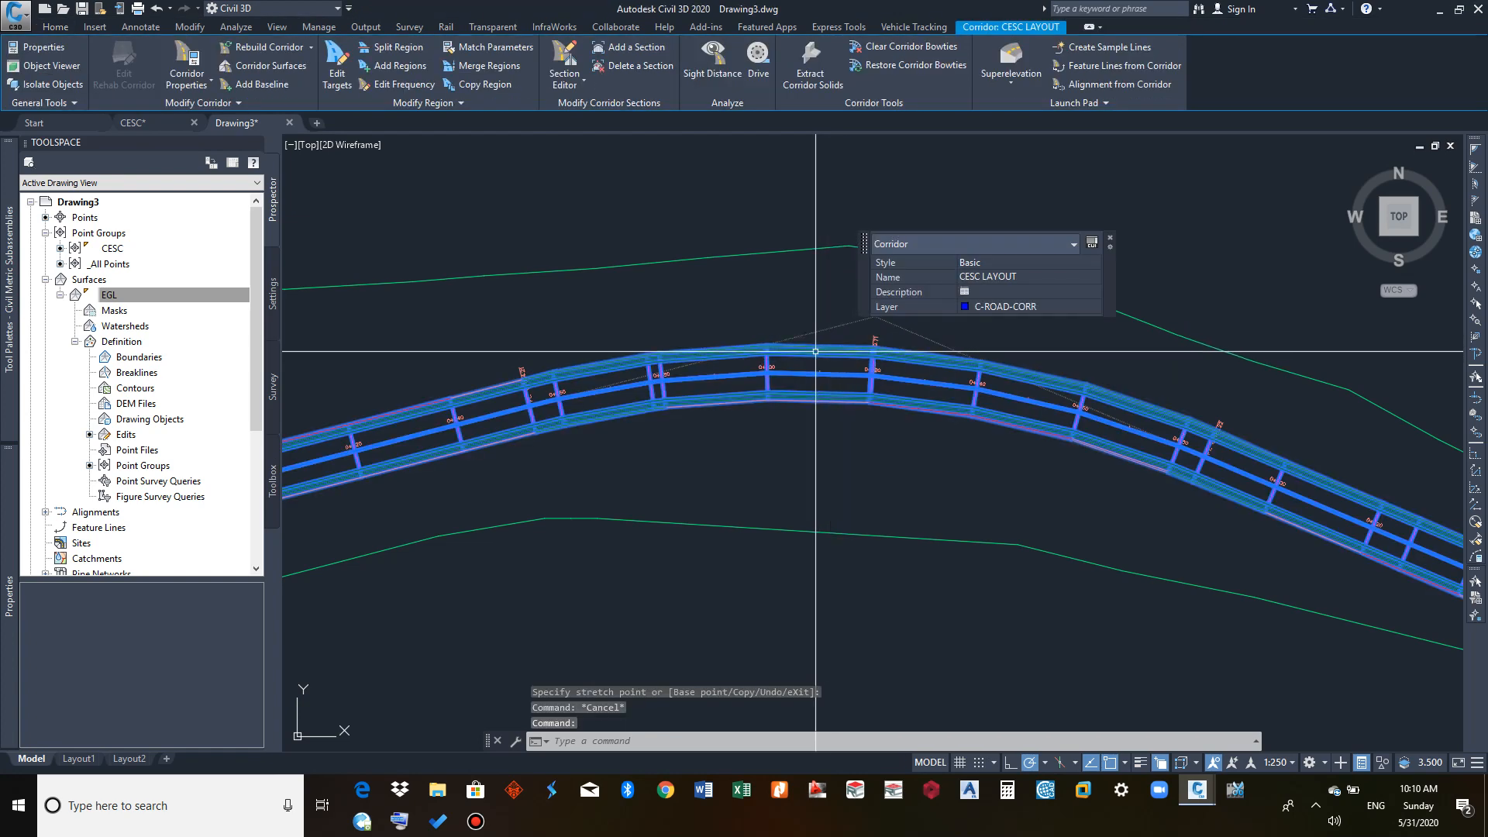
pyautogui.rightClick(815, 351)
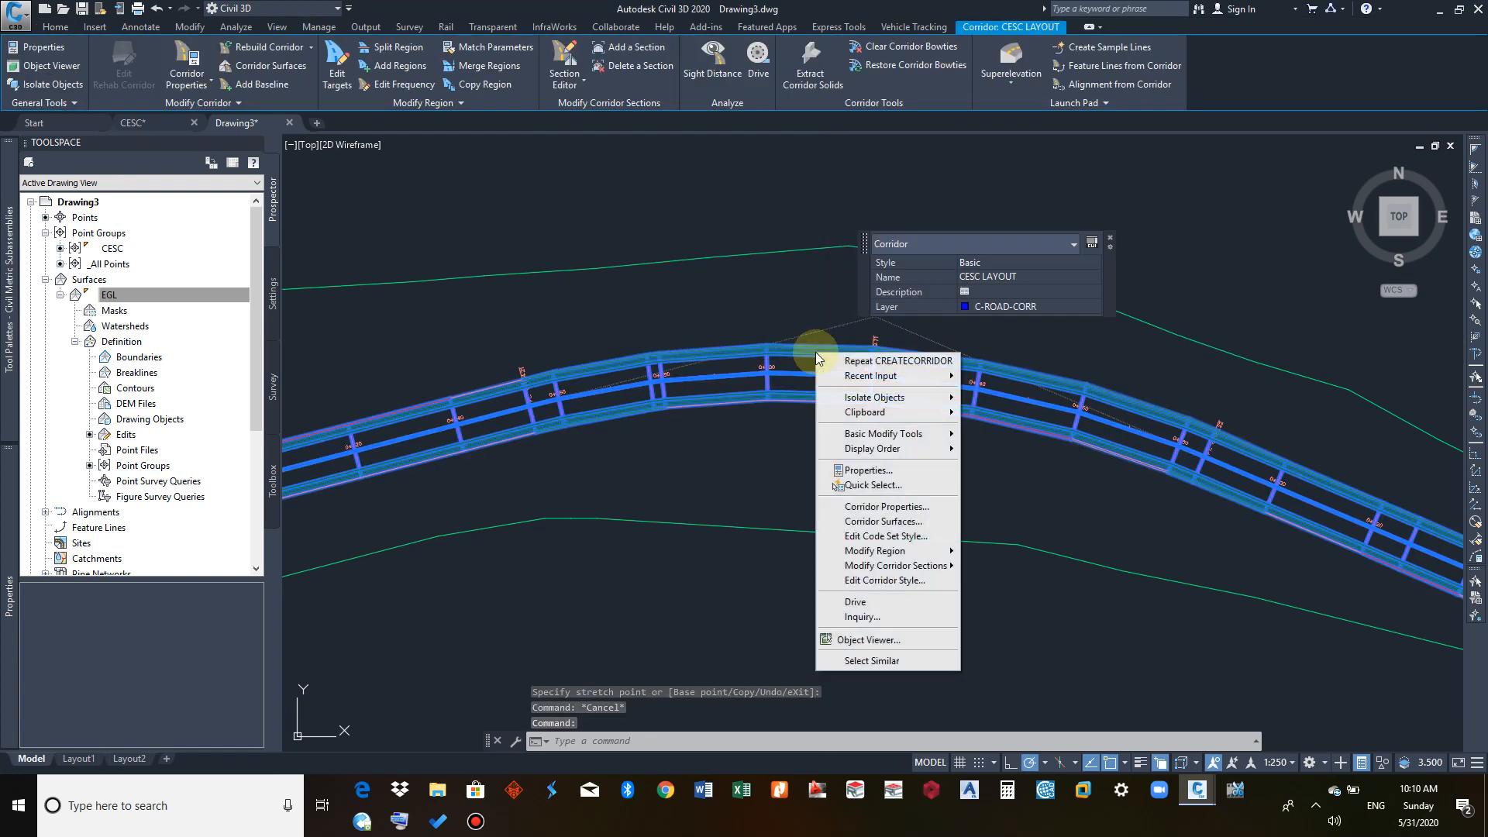
pyautogui.click(866, 506)
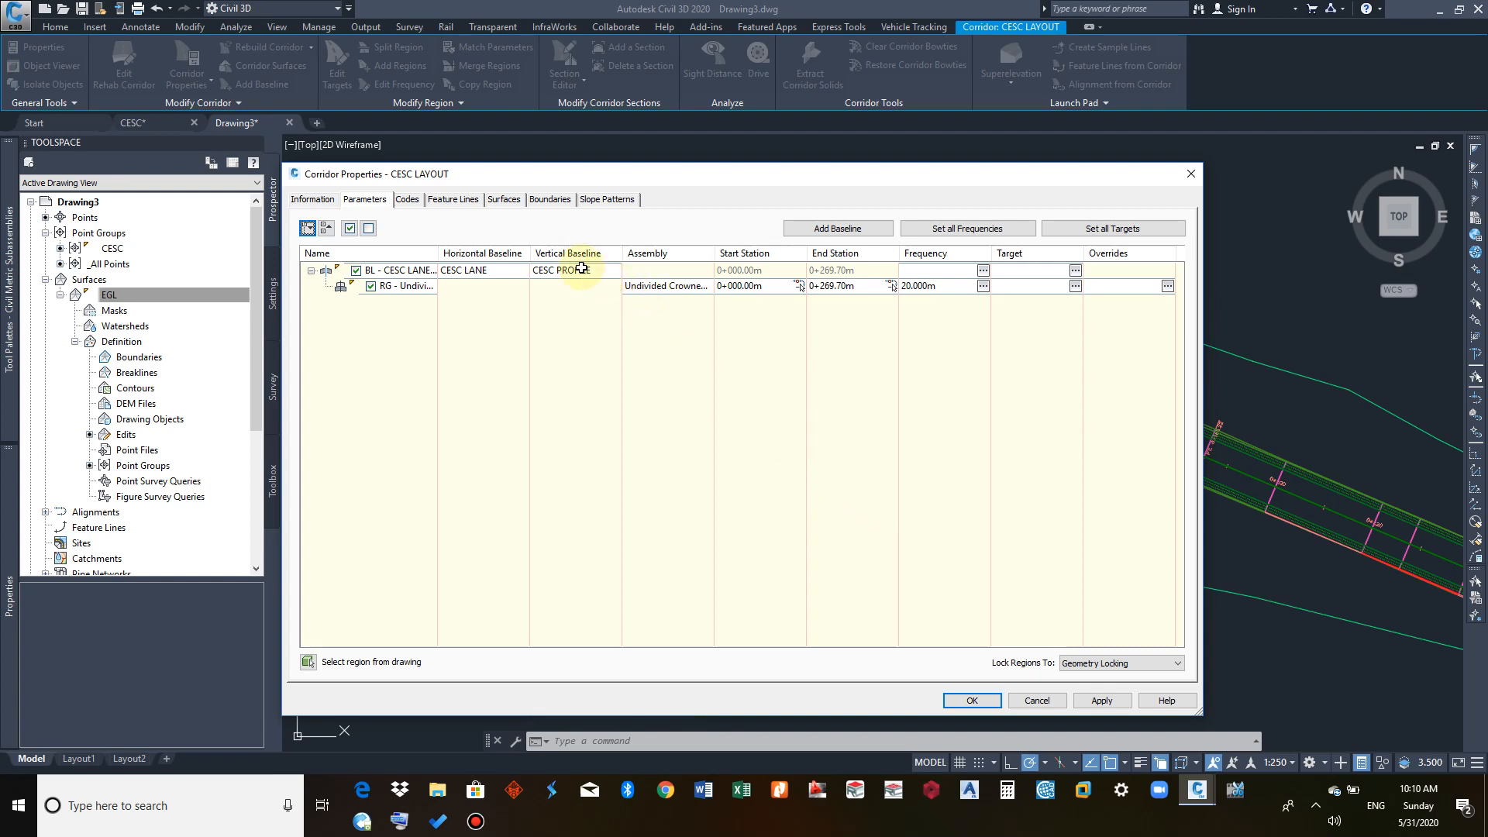
pyautogui.click(506, 200)
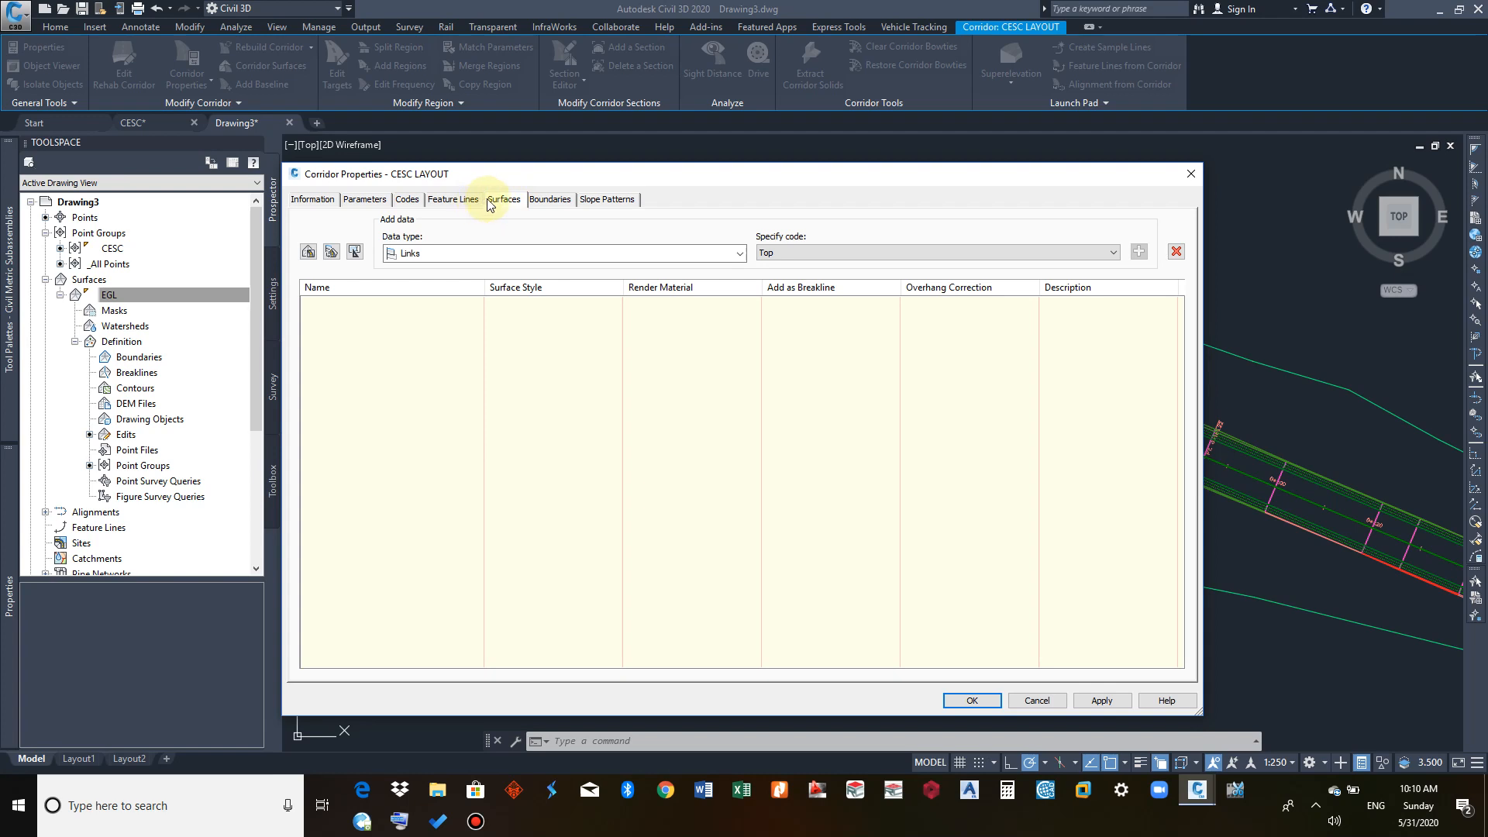
pyautogui.click(308, 252)
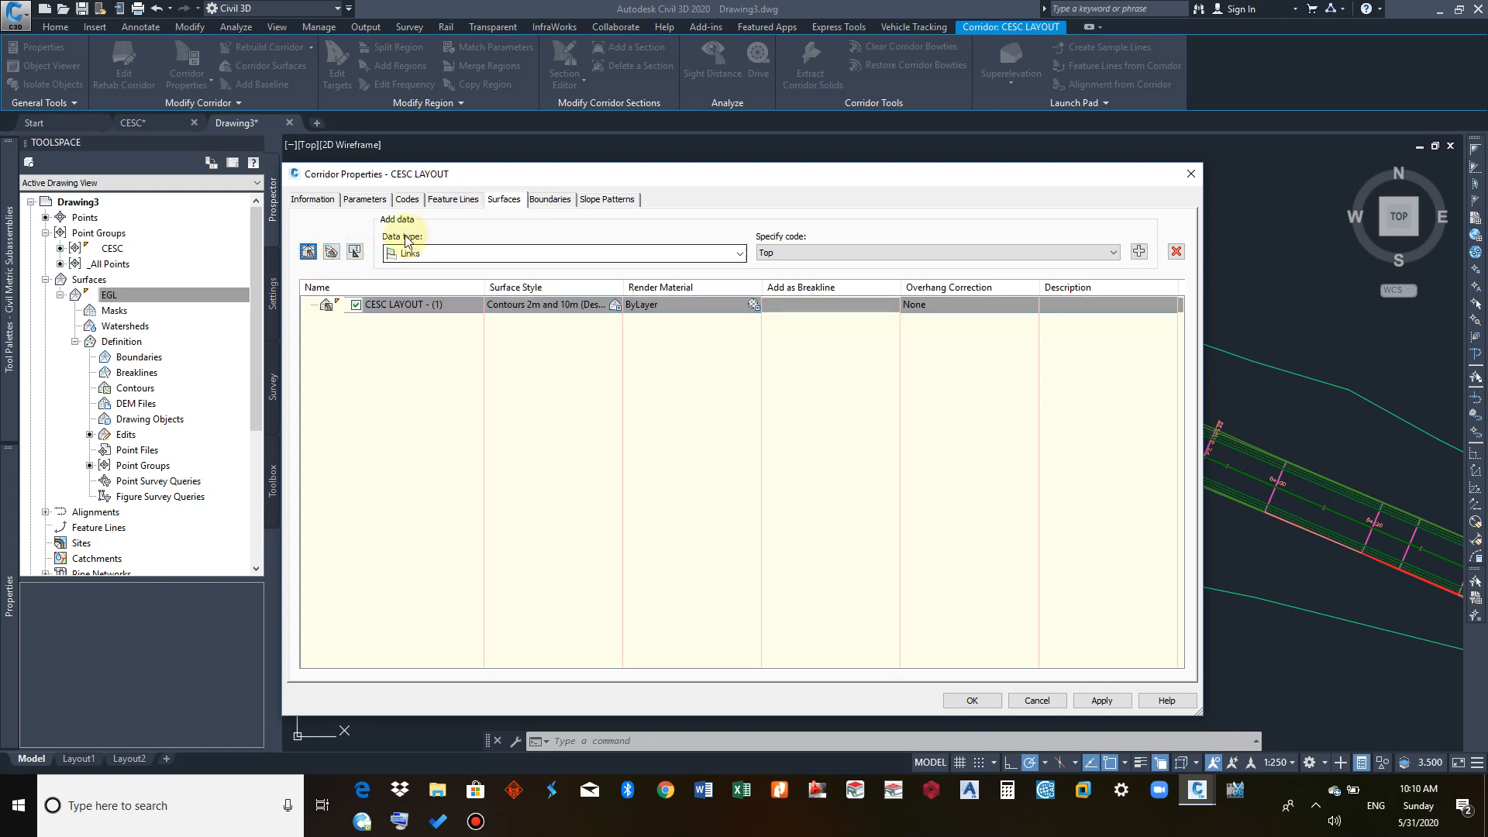
# Step: Add link data with the code Top to the new corridor surface
pyautogui.click(426, 249)
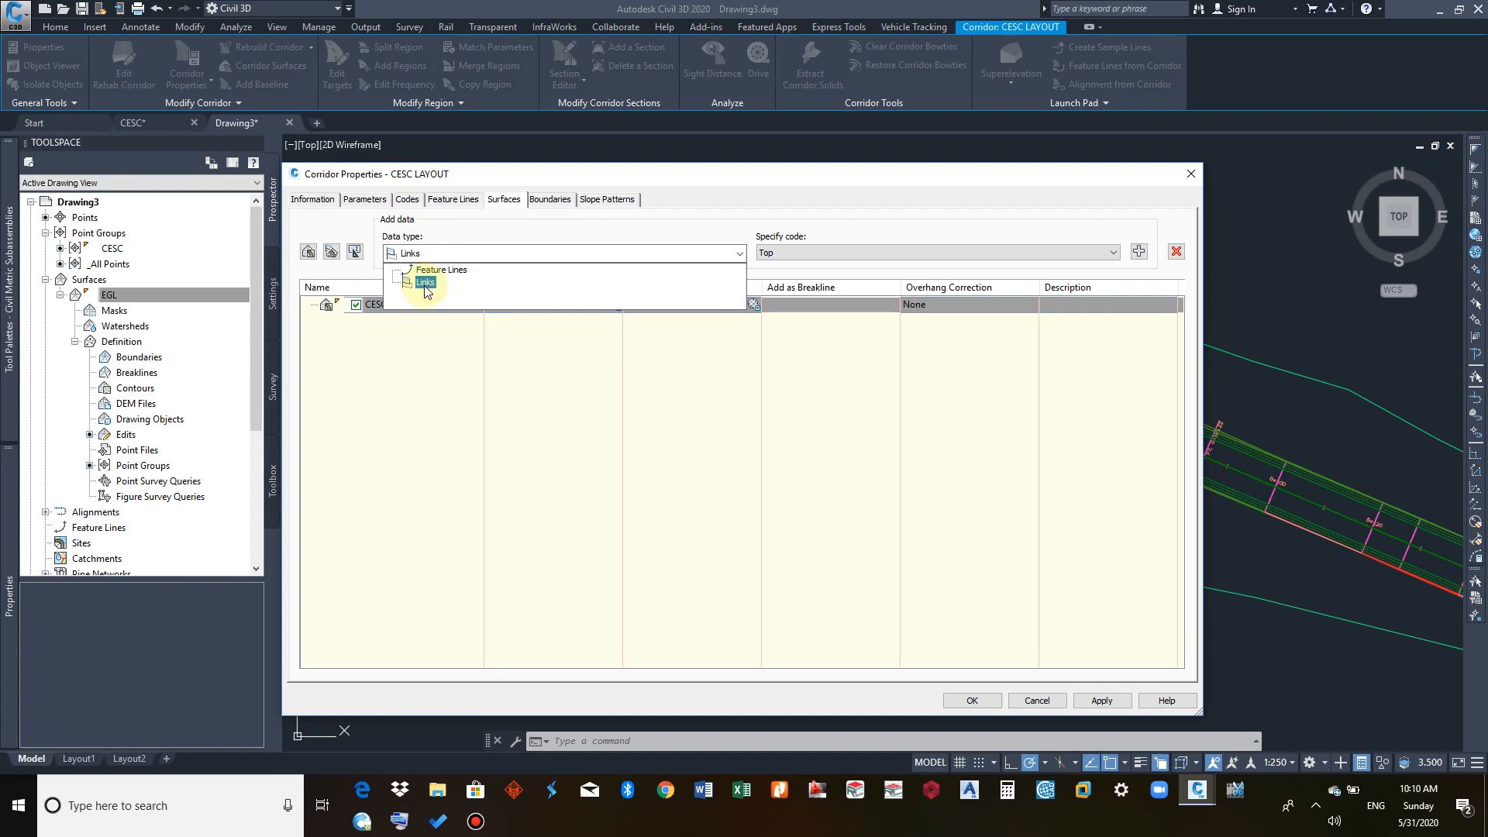
pyautogui.click(426, 283)
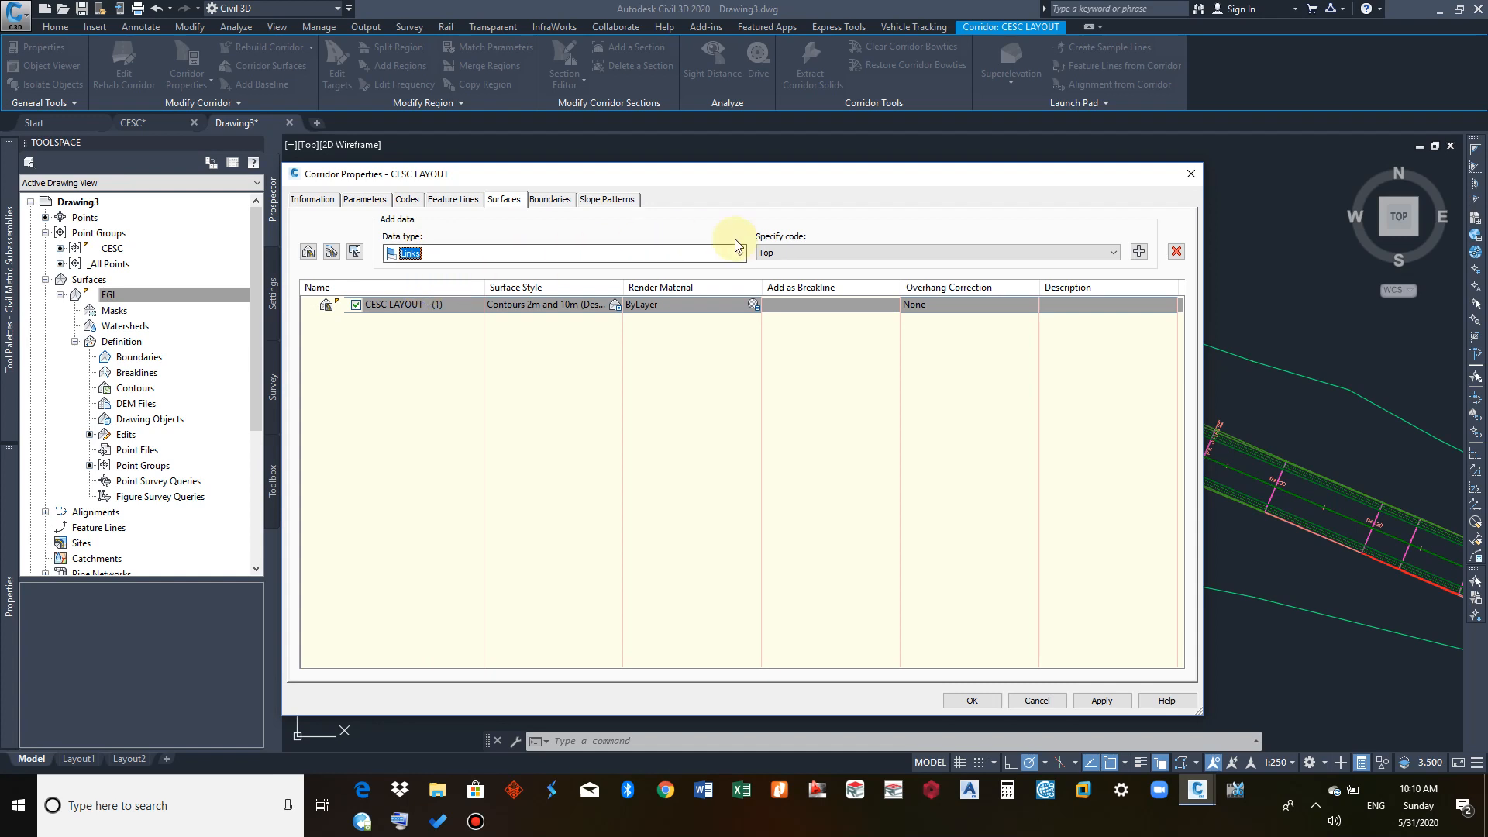
pyautogui.click(792, 250)
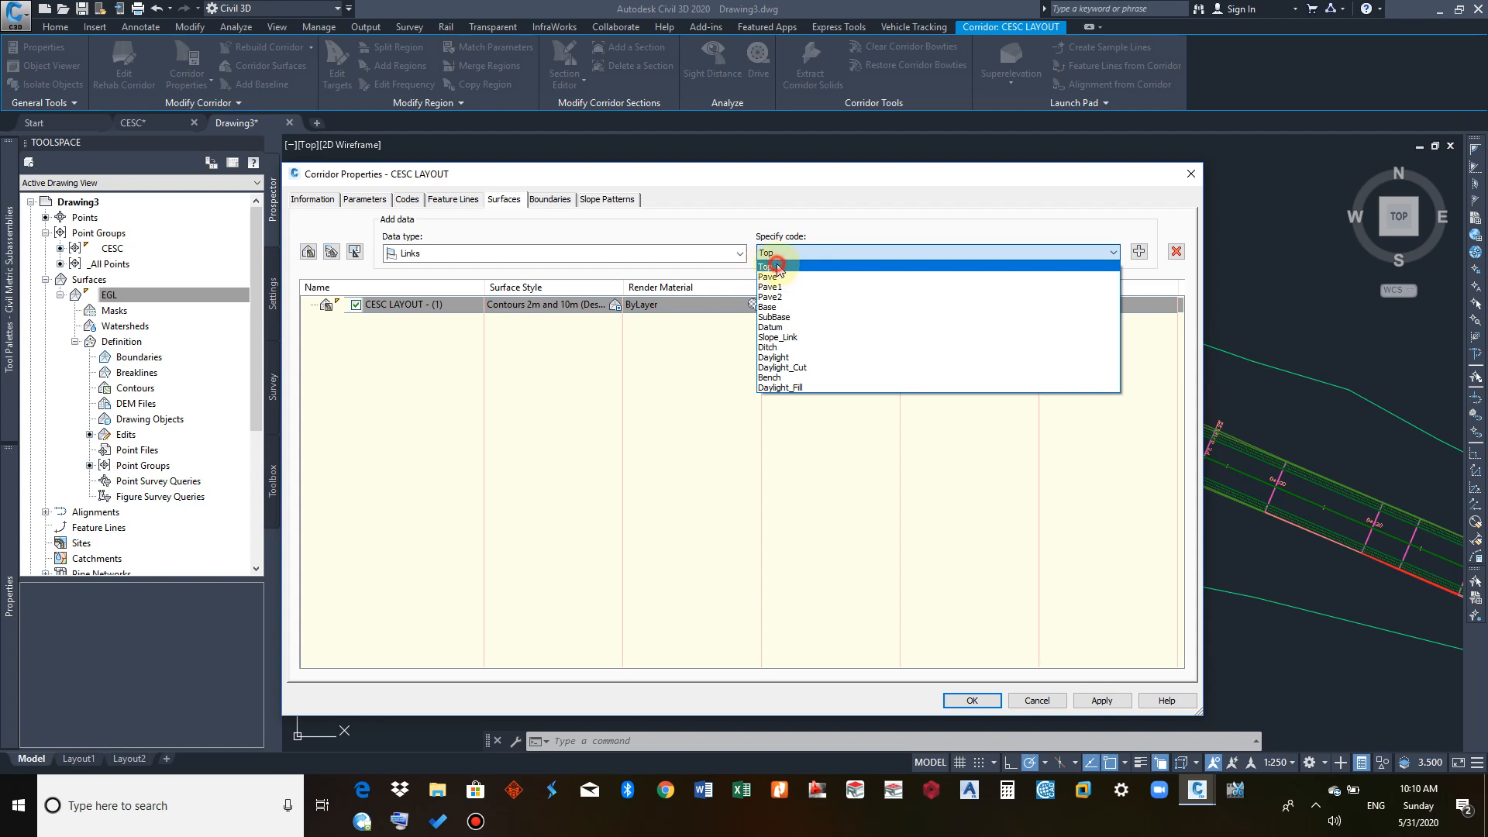
pyautogui.click(776, 266)
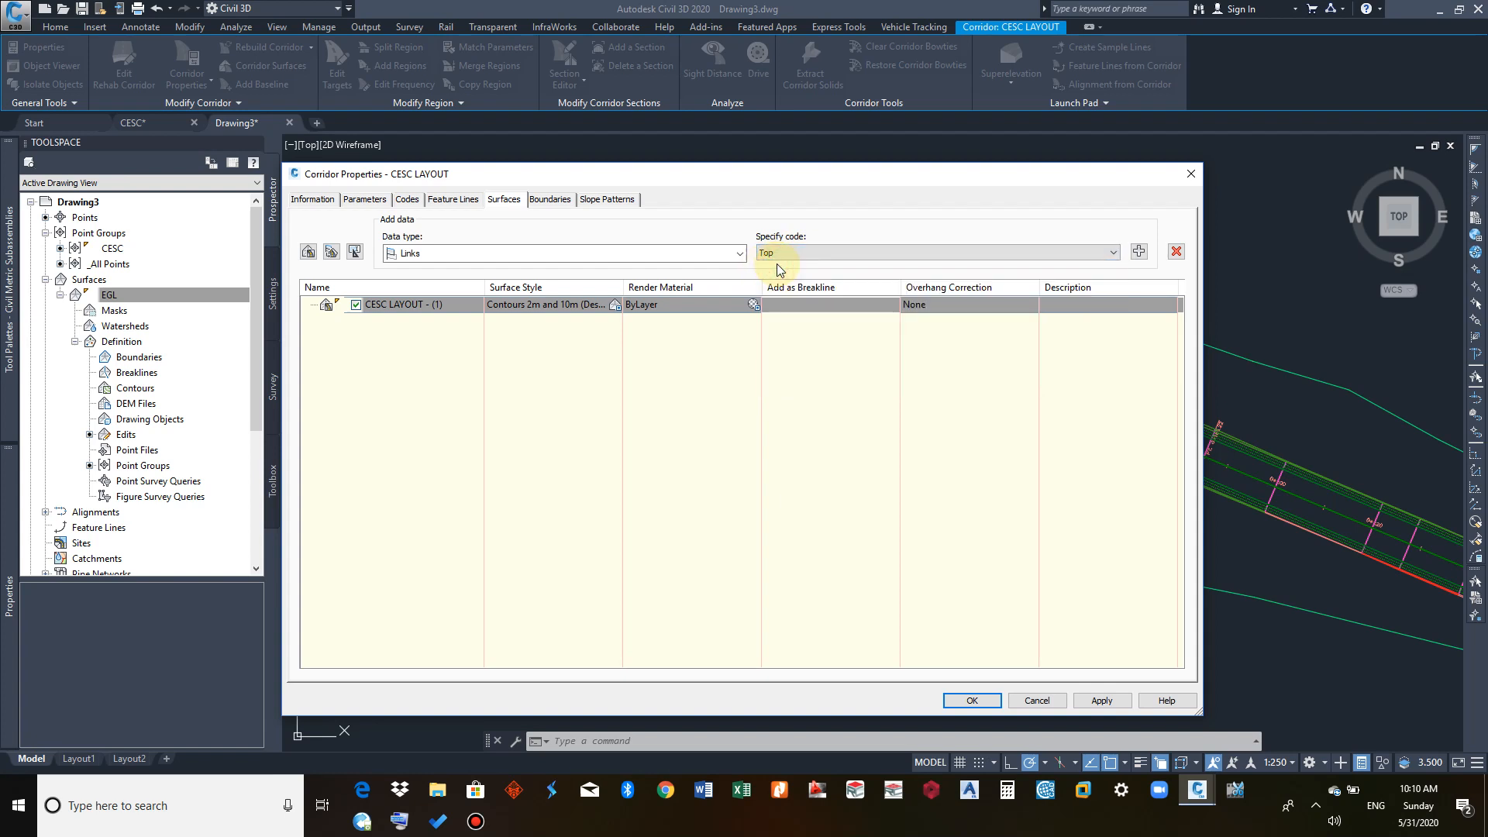
pyautogui.click(1140, 251)
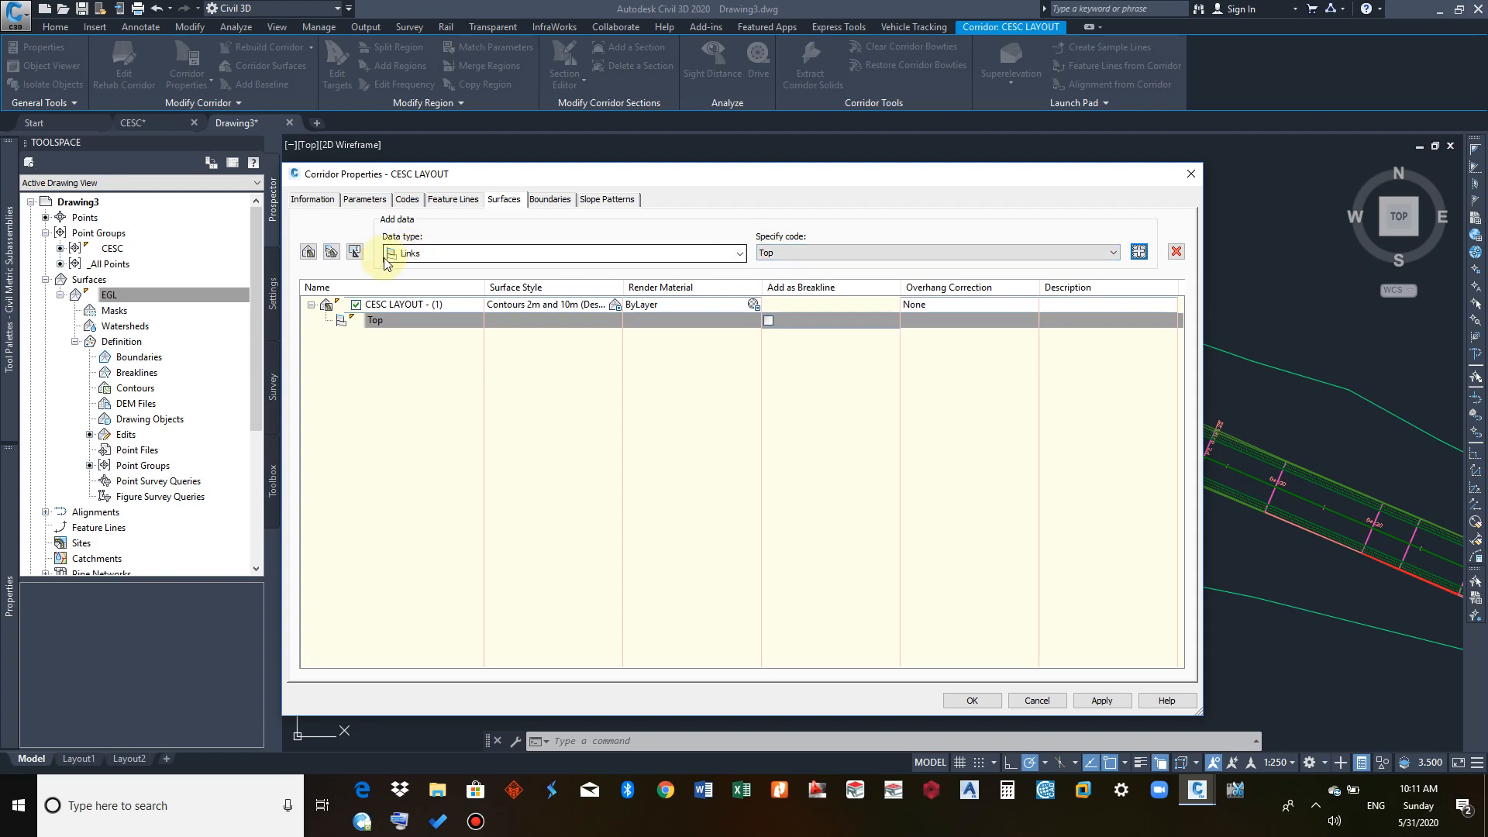
# Step: Rename the corridor surface as CESC LAYOUT COR. SURF. and apply the changes by rebuilding the corridor
pyautogui.click(415, 306)
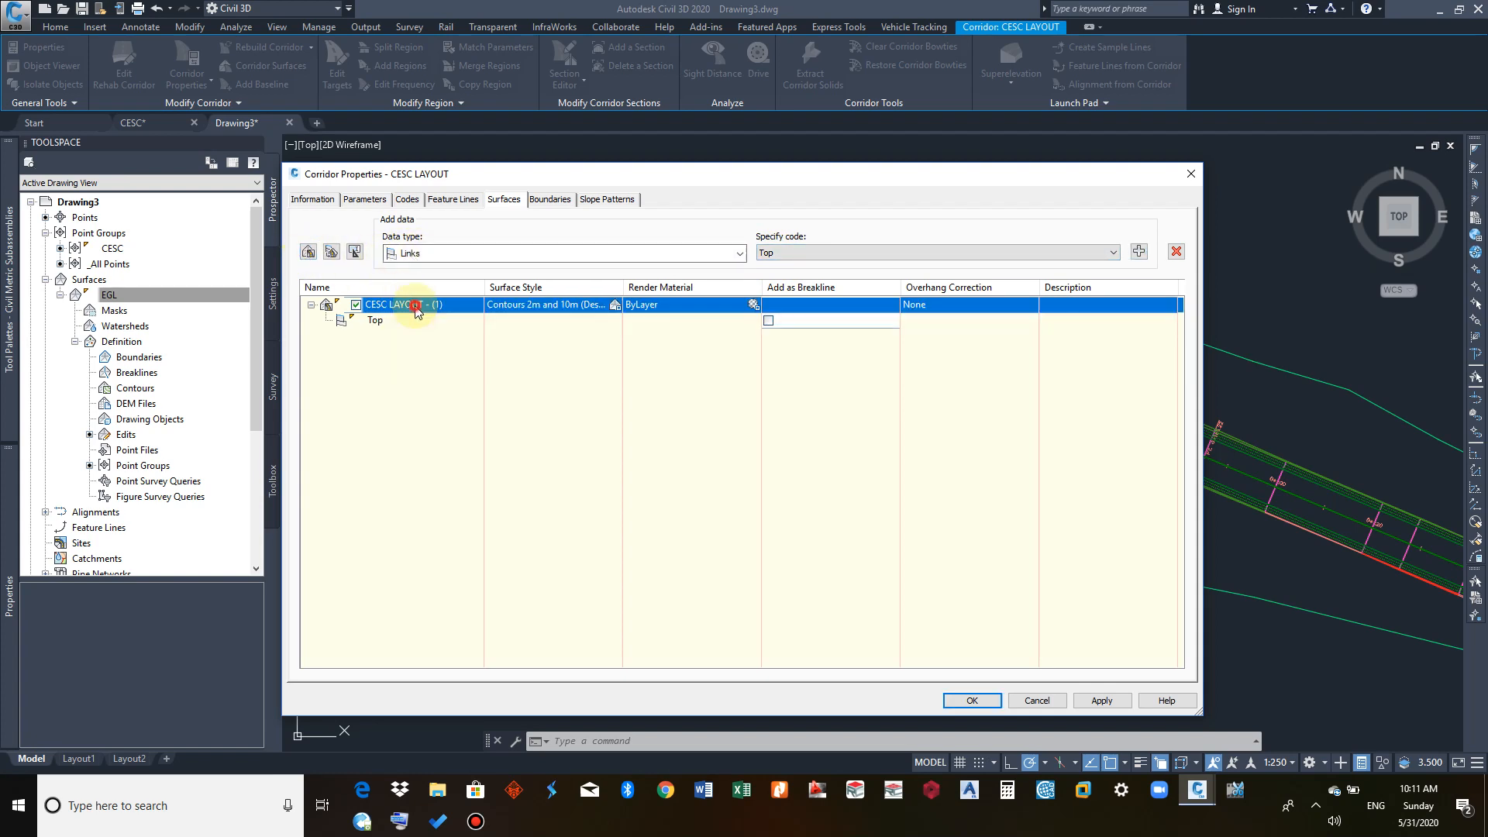
pyautogui.click(446, 304)
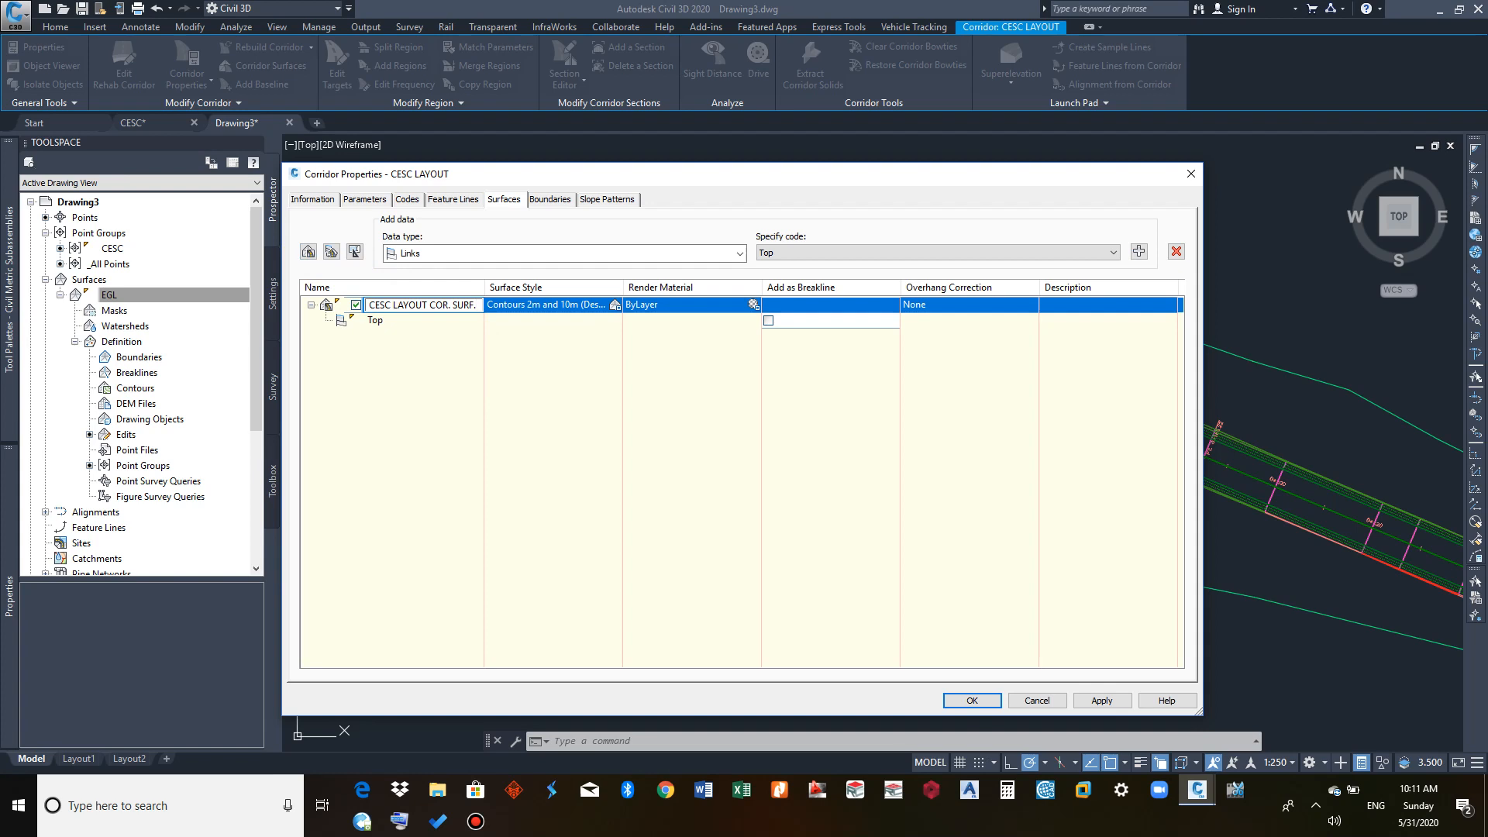
pyautogui.click(540, 470)
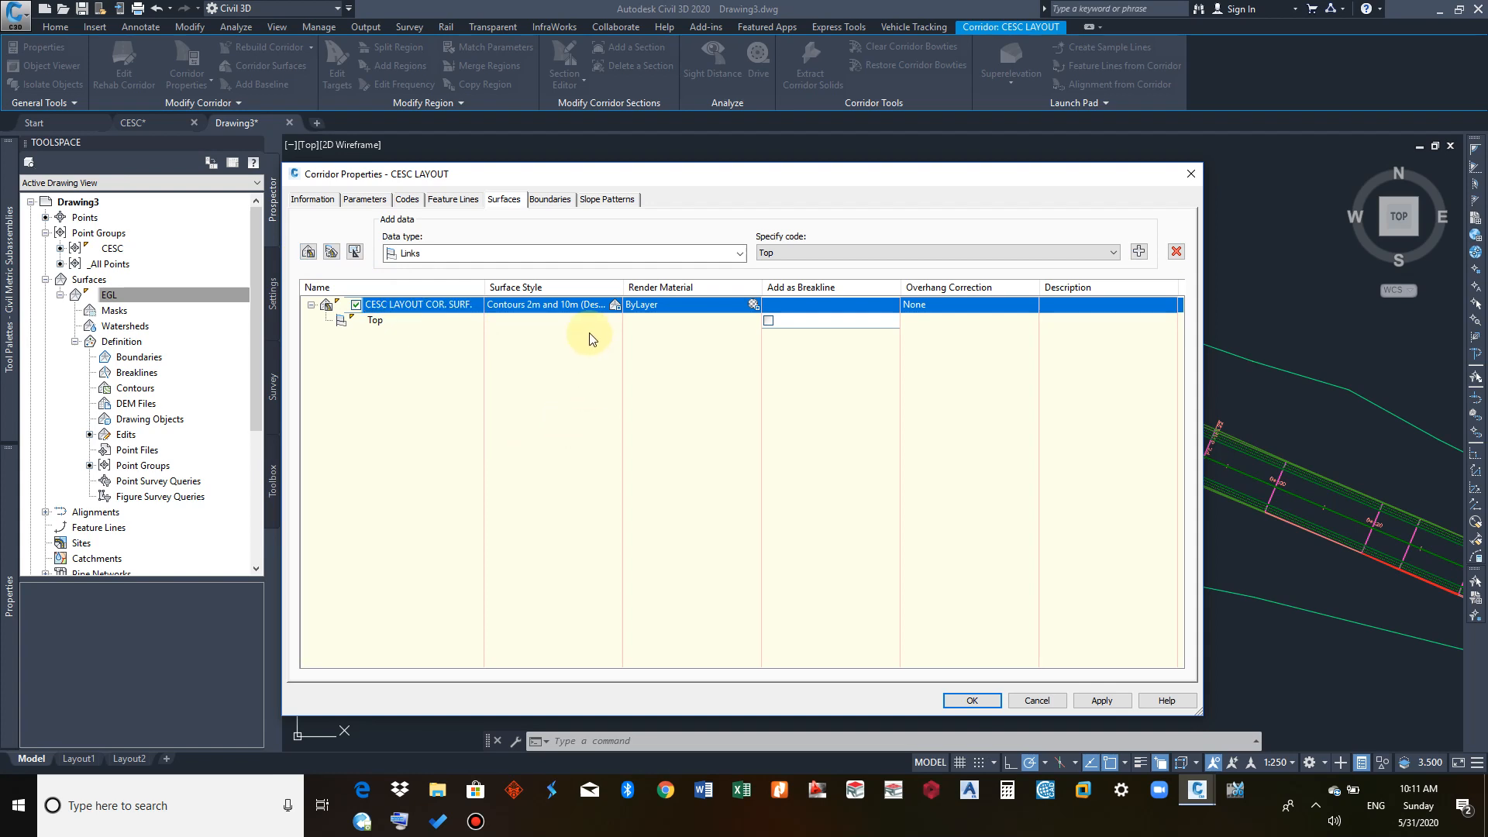
pyautogui.click(973, 700)
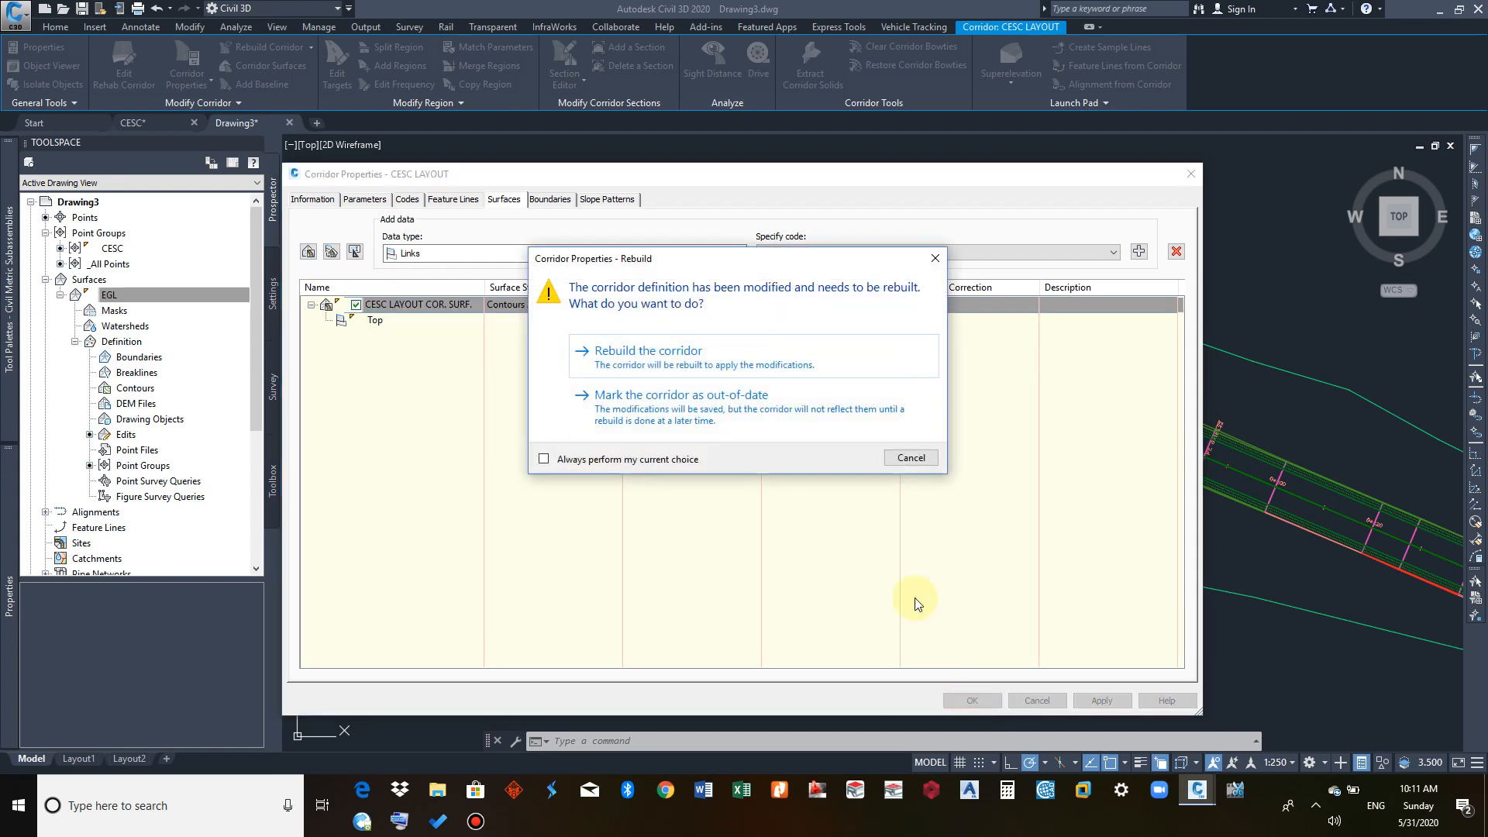
pyautogui.click(642, 357)
# Step: Select the new corridor surface in plan to examine its contours and extent along the road, and clear the selection
pyautogui.scroll(-3, 697, 488)
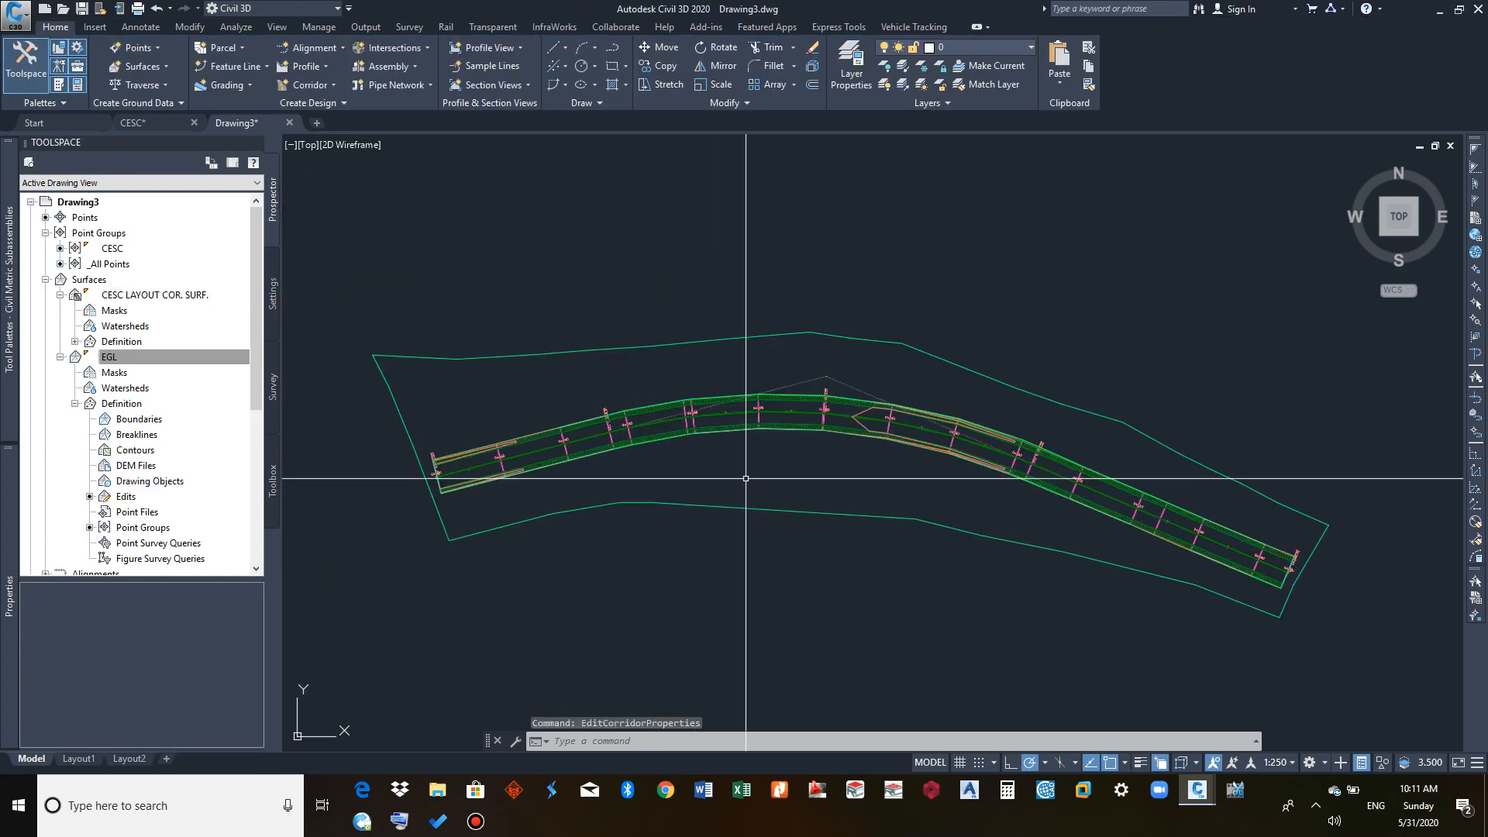
pyautogui.scroll(2, 483, 507)
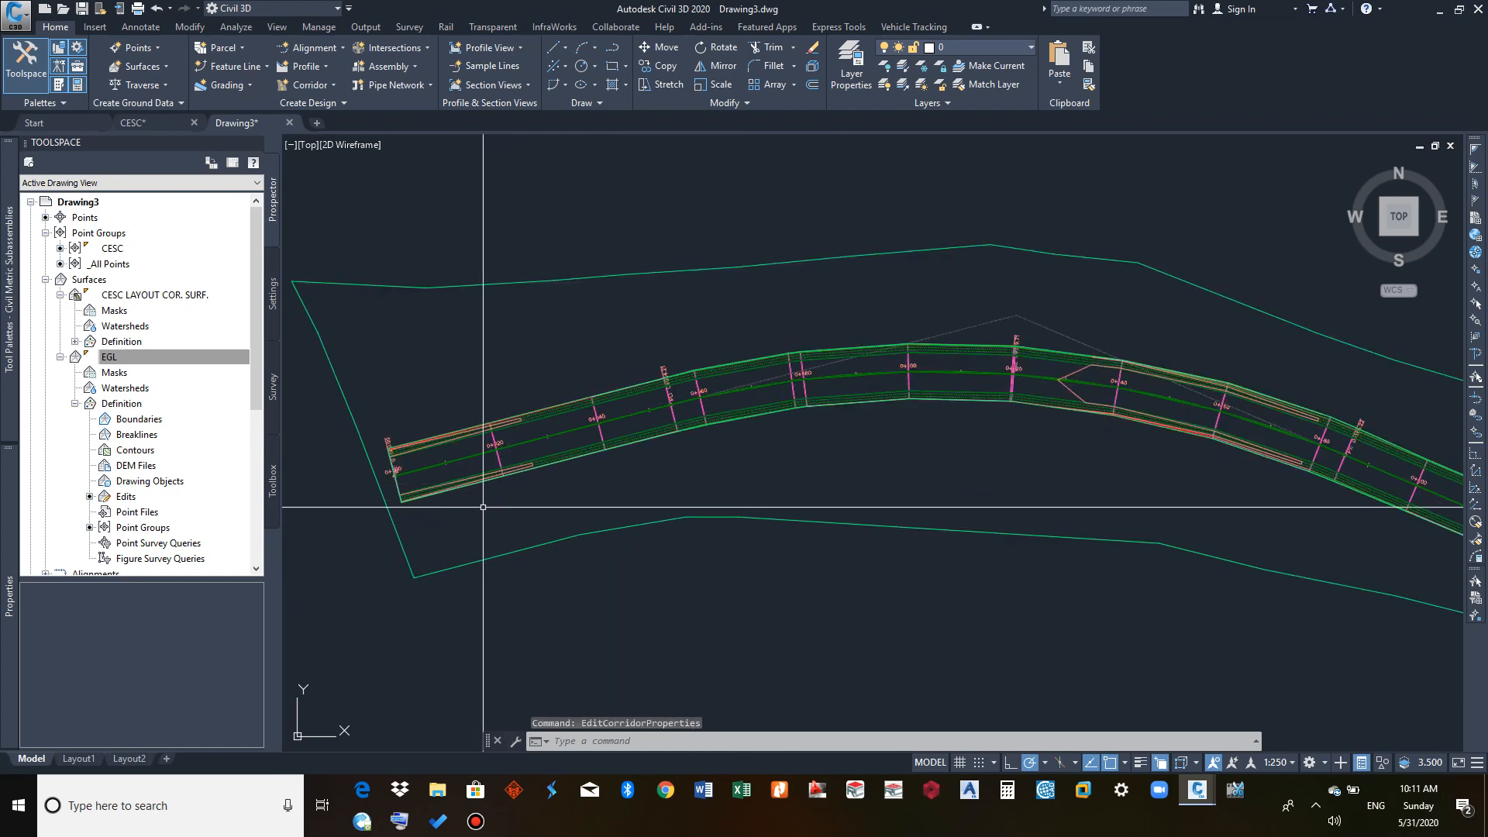
pyautogui.scroll(-2, 938, 475)
pyautogui.moveTo(940, 475); pyautogui.dragTo(770, 448, button='middle')
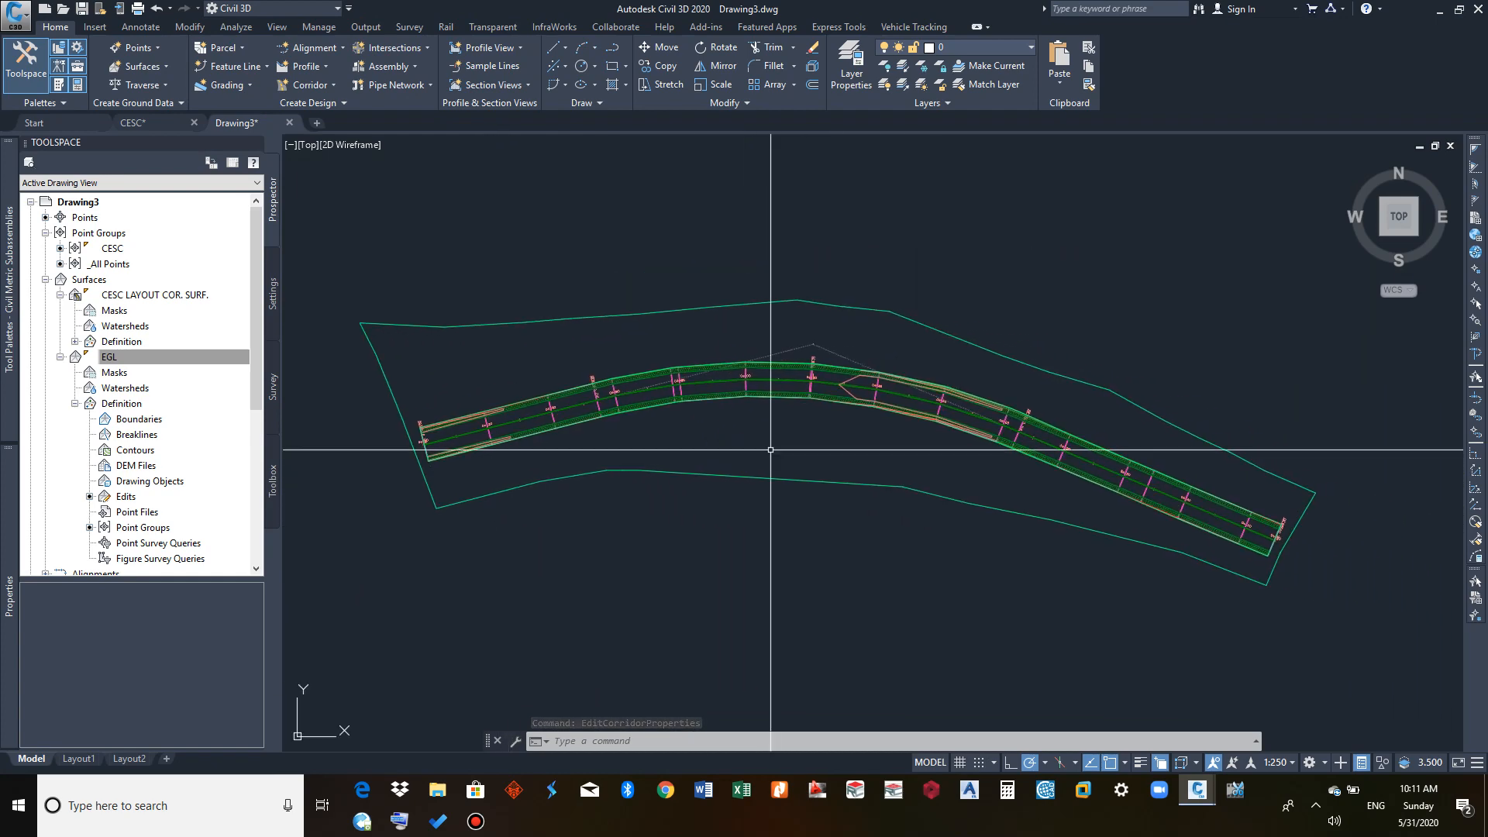
pyautogui.click(889, 399)
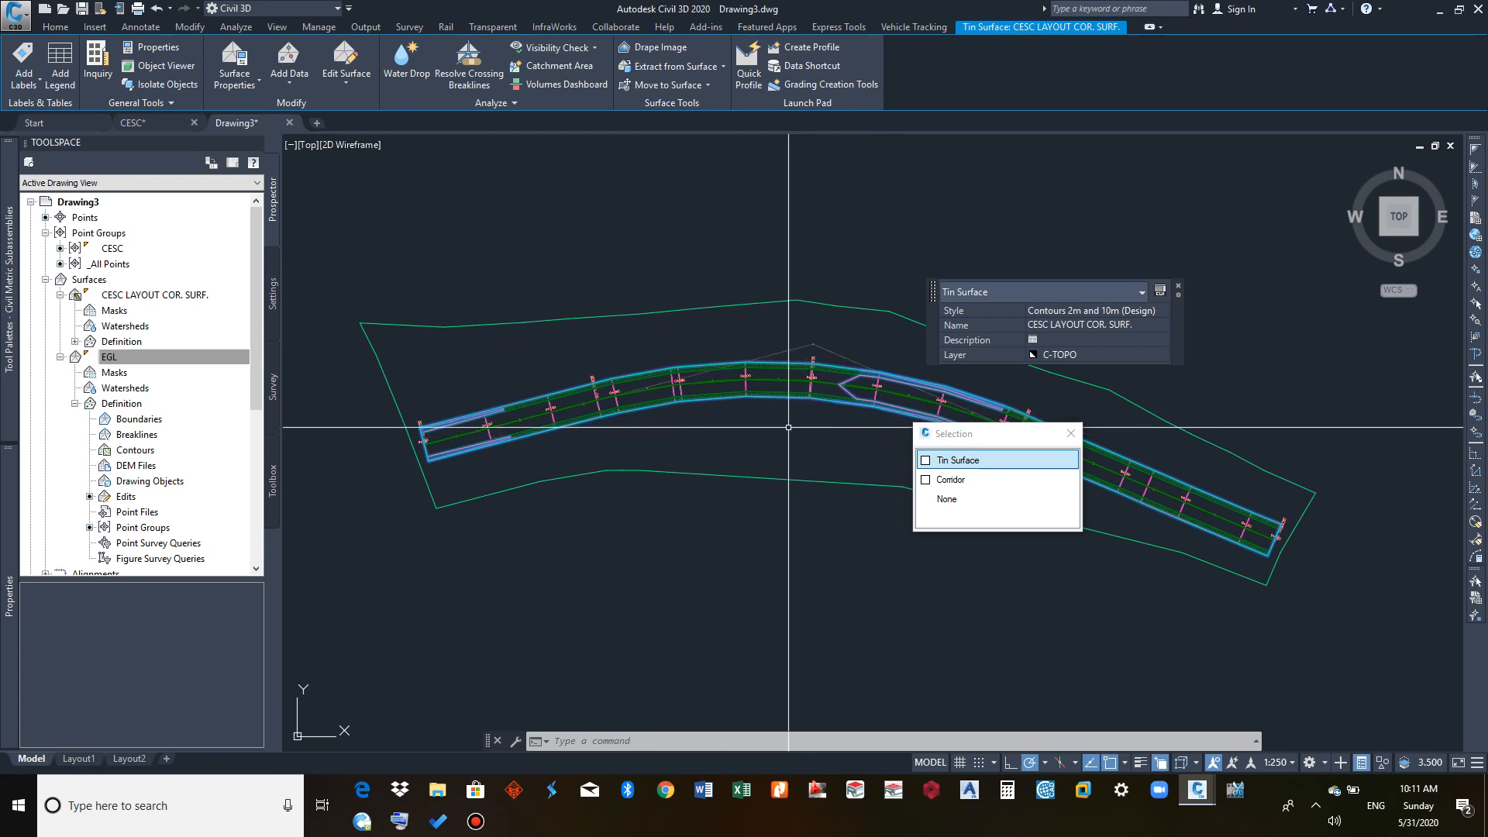
pyautogui.moveTo(631, 452); pyautogui.dragTo(622, 445, button='middle')
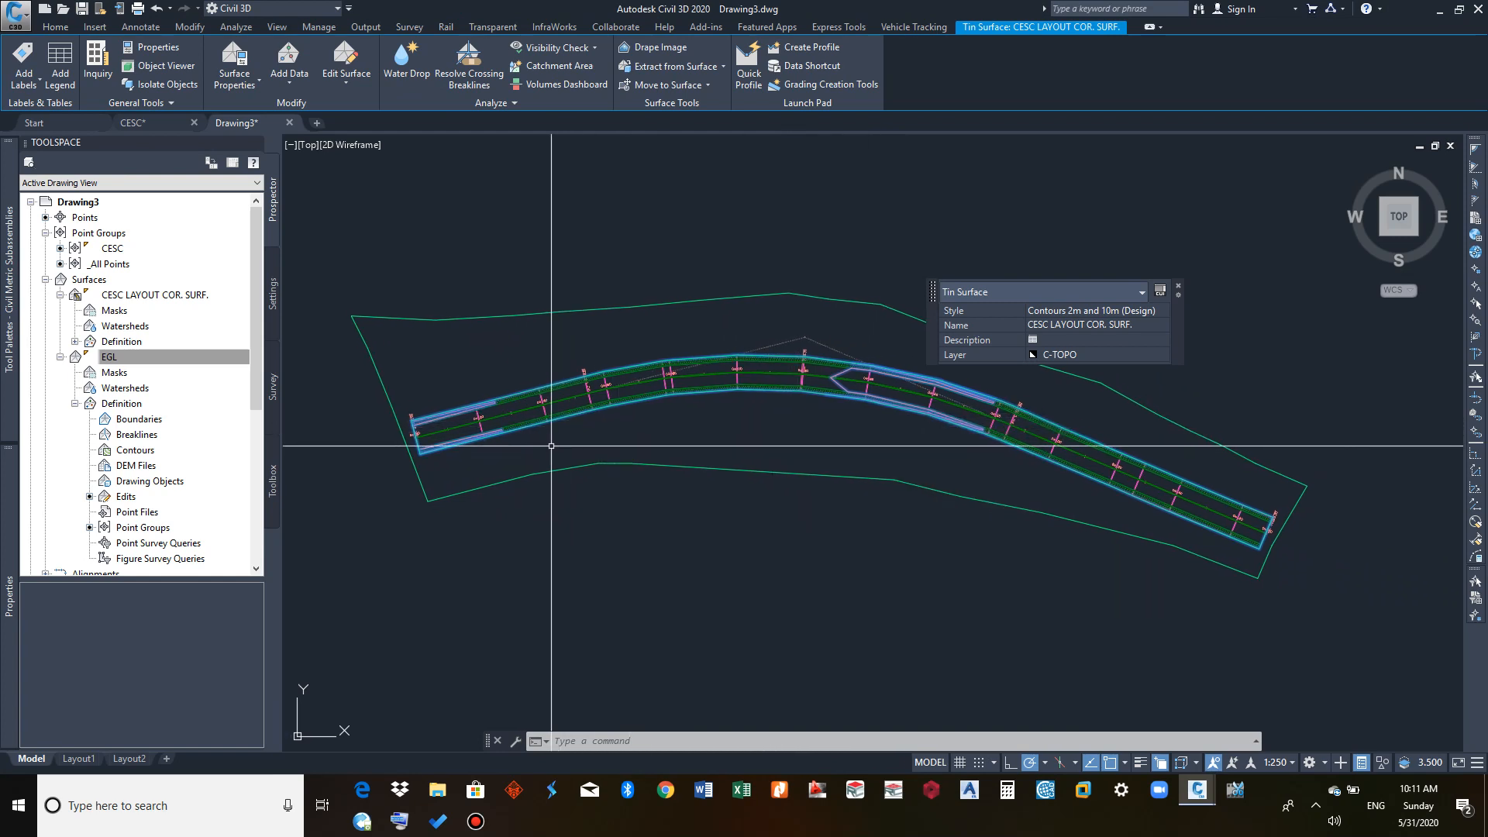
pyautogui.moveTo(492, 445)
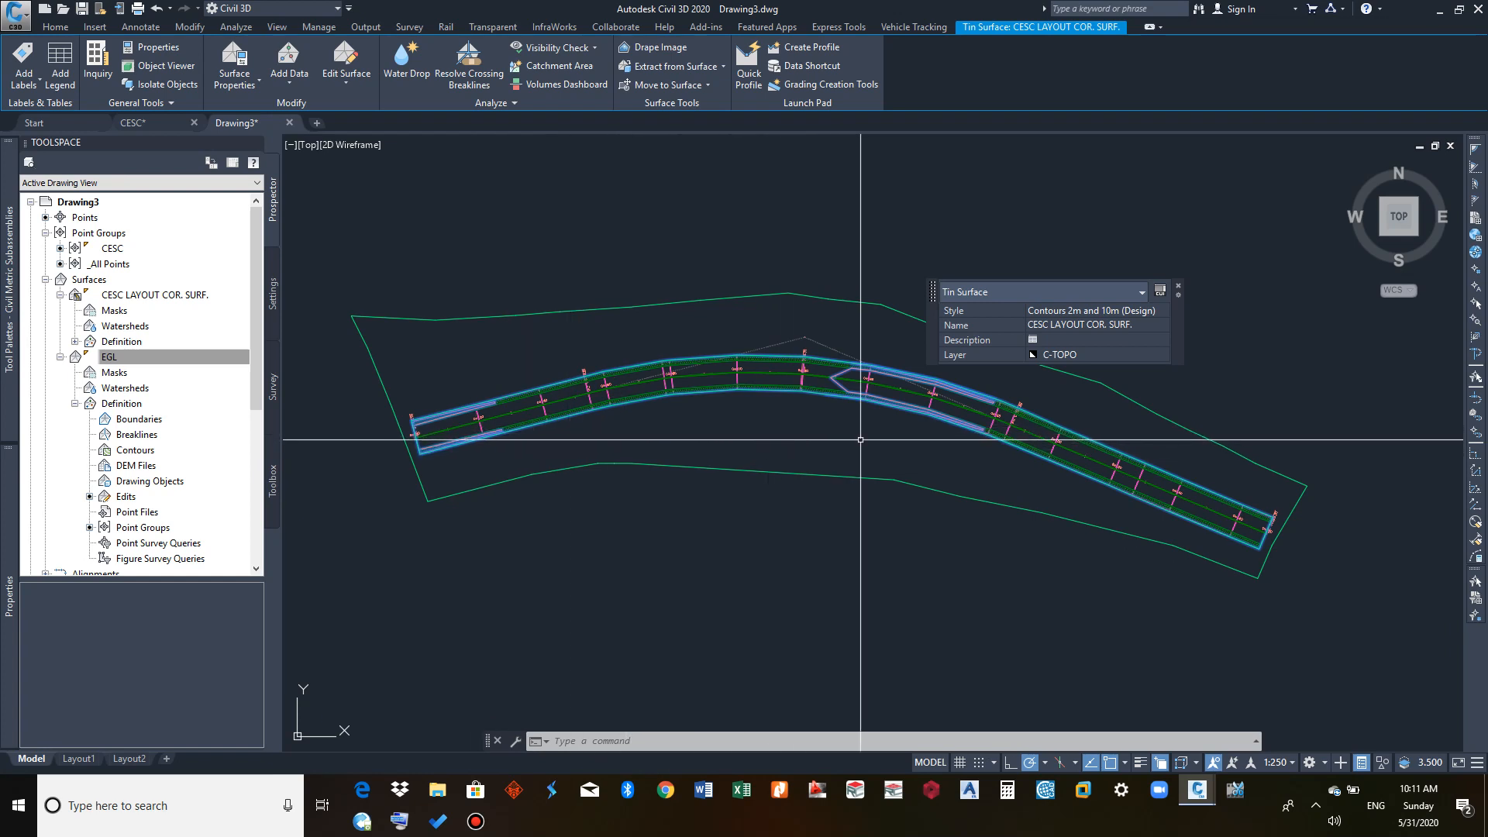
pyautogui.moveTo(858, 432); pyautogui.dragTo(837, 458, button='middle')
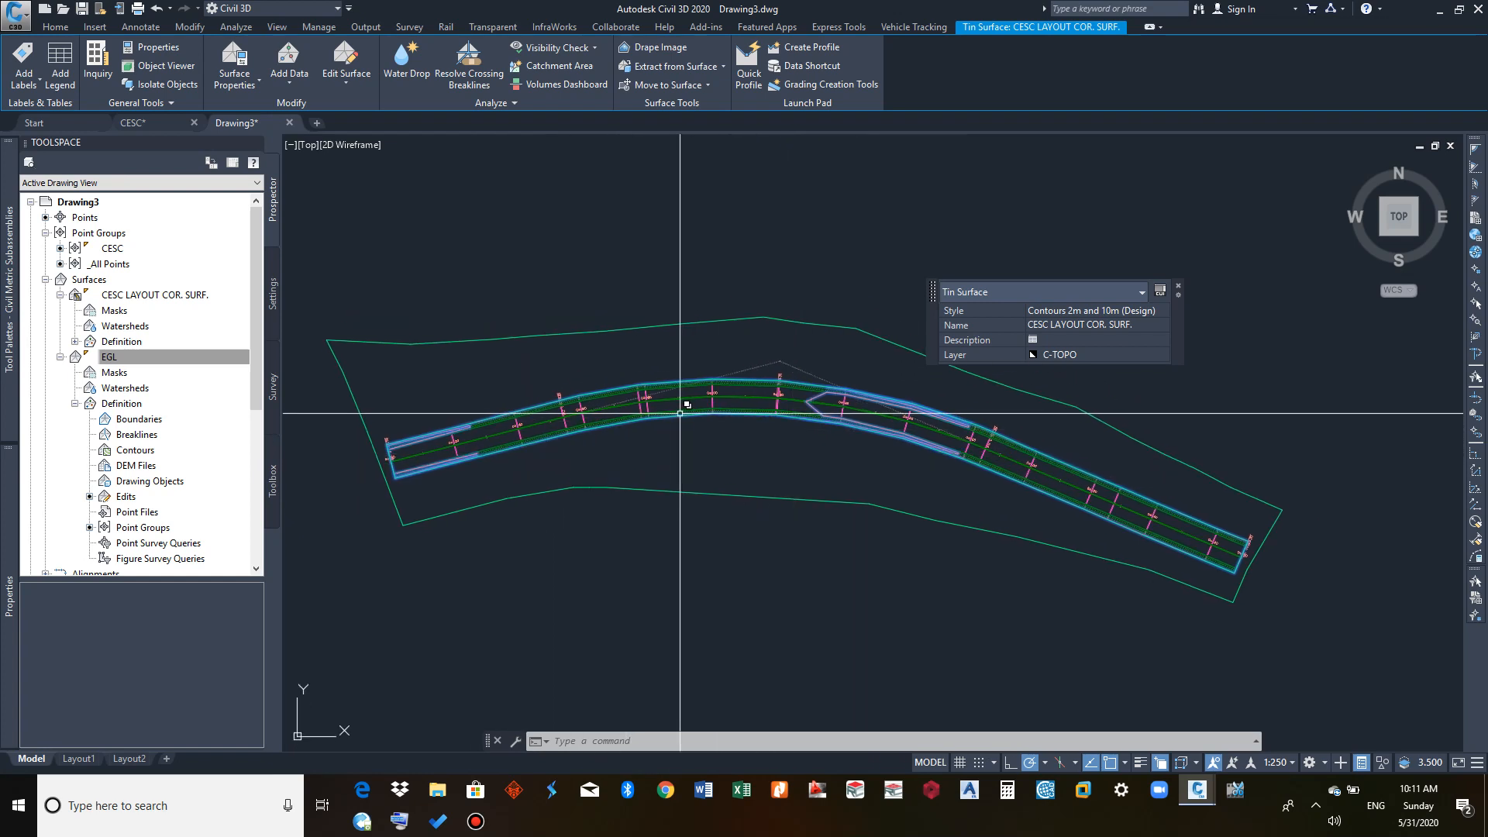
pyautogui.press('Escape')
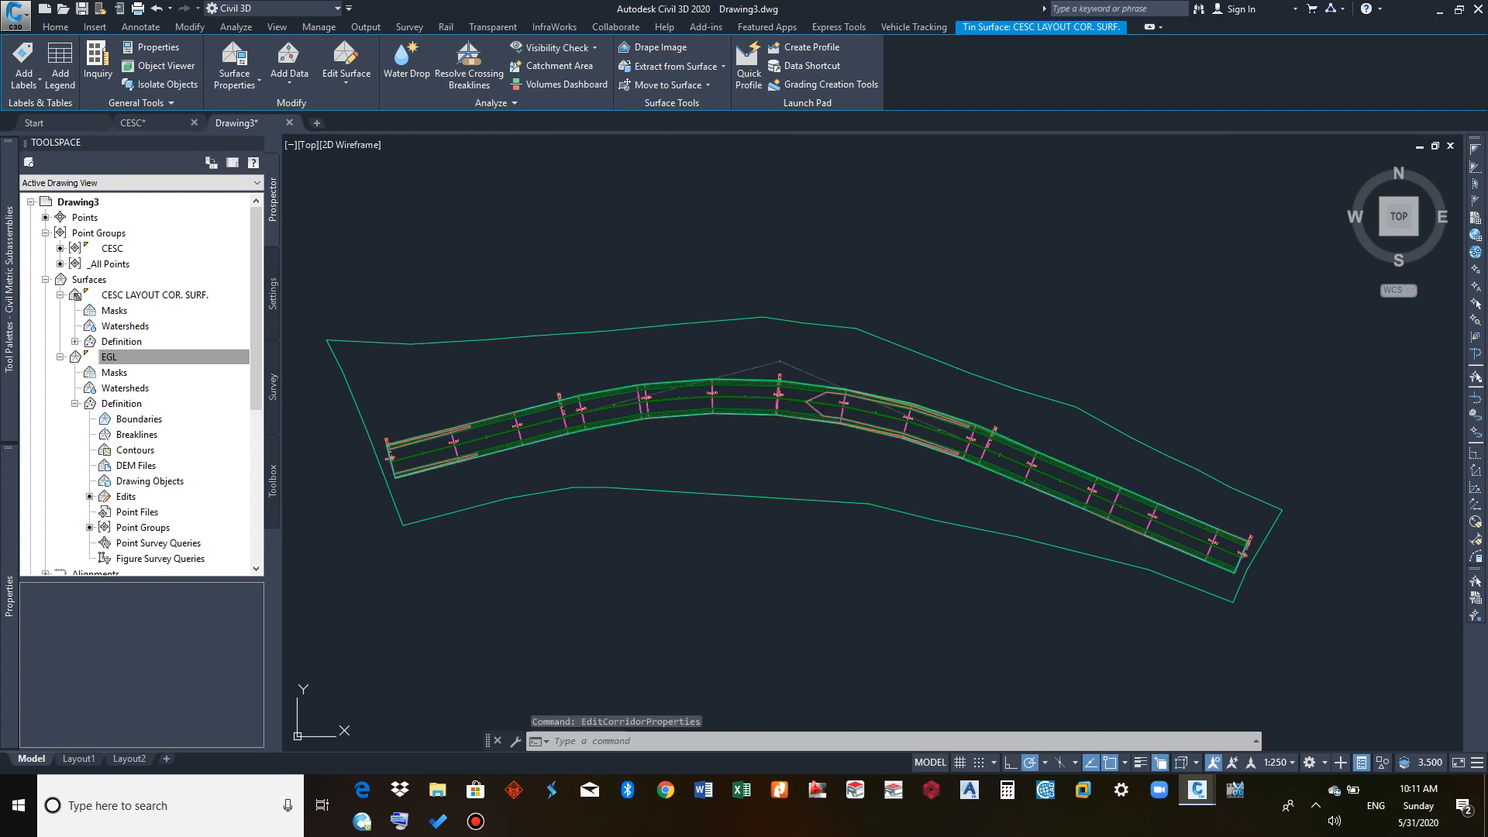
# Step: Reopen the corridor properties of CESC LAYOUT and add the corridor extents as outer boundary of the corridor surface
pyautogui.scroll(4, 663, 391)
pyautogui.click(659, 401)
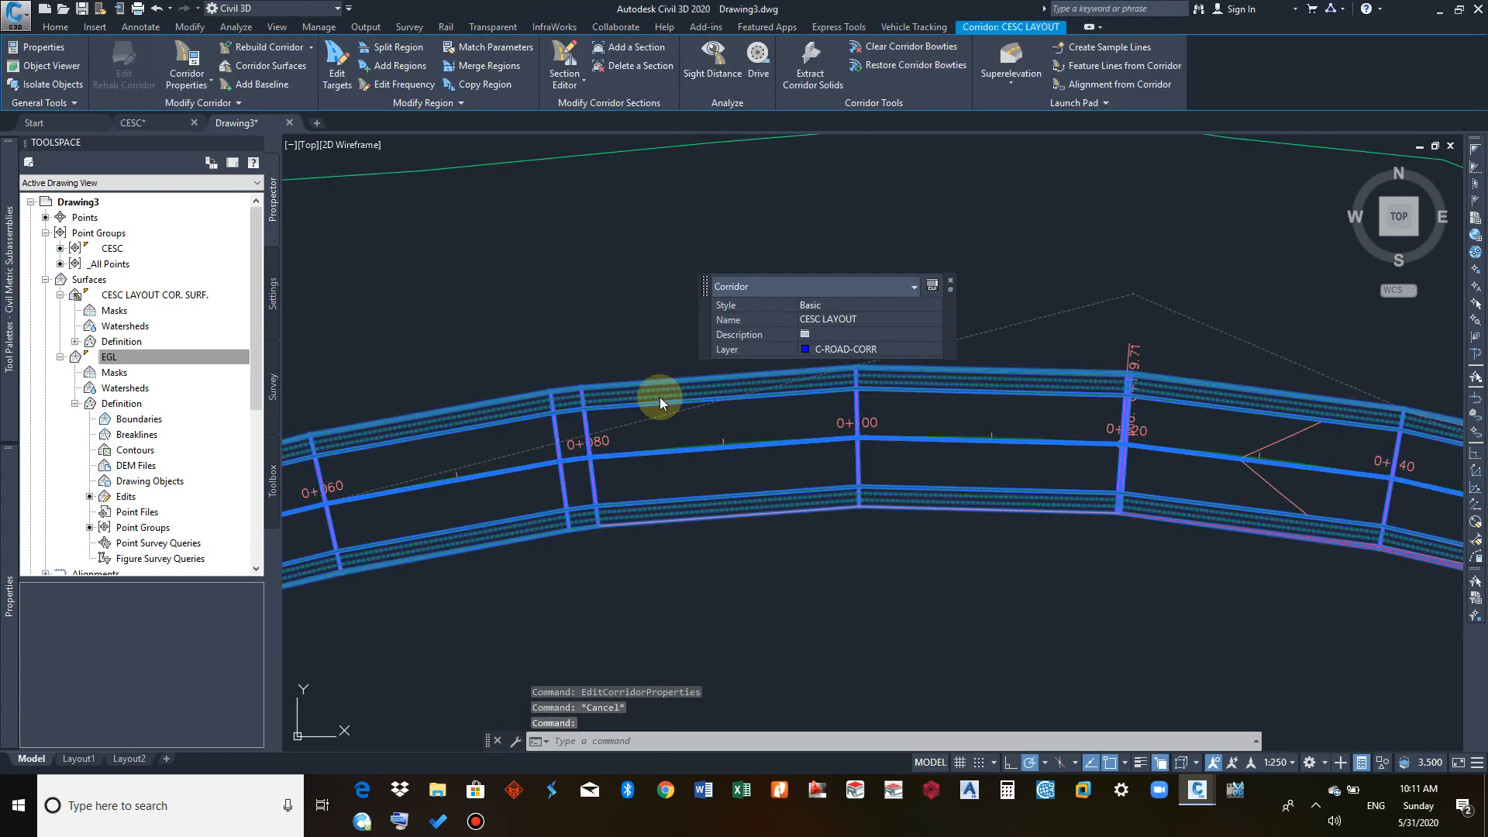
pyautogui.rightClick(659, 399)
pyautogui.click(755, 551)
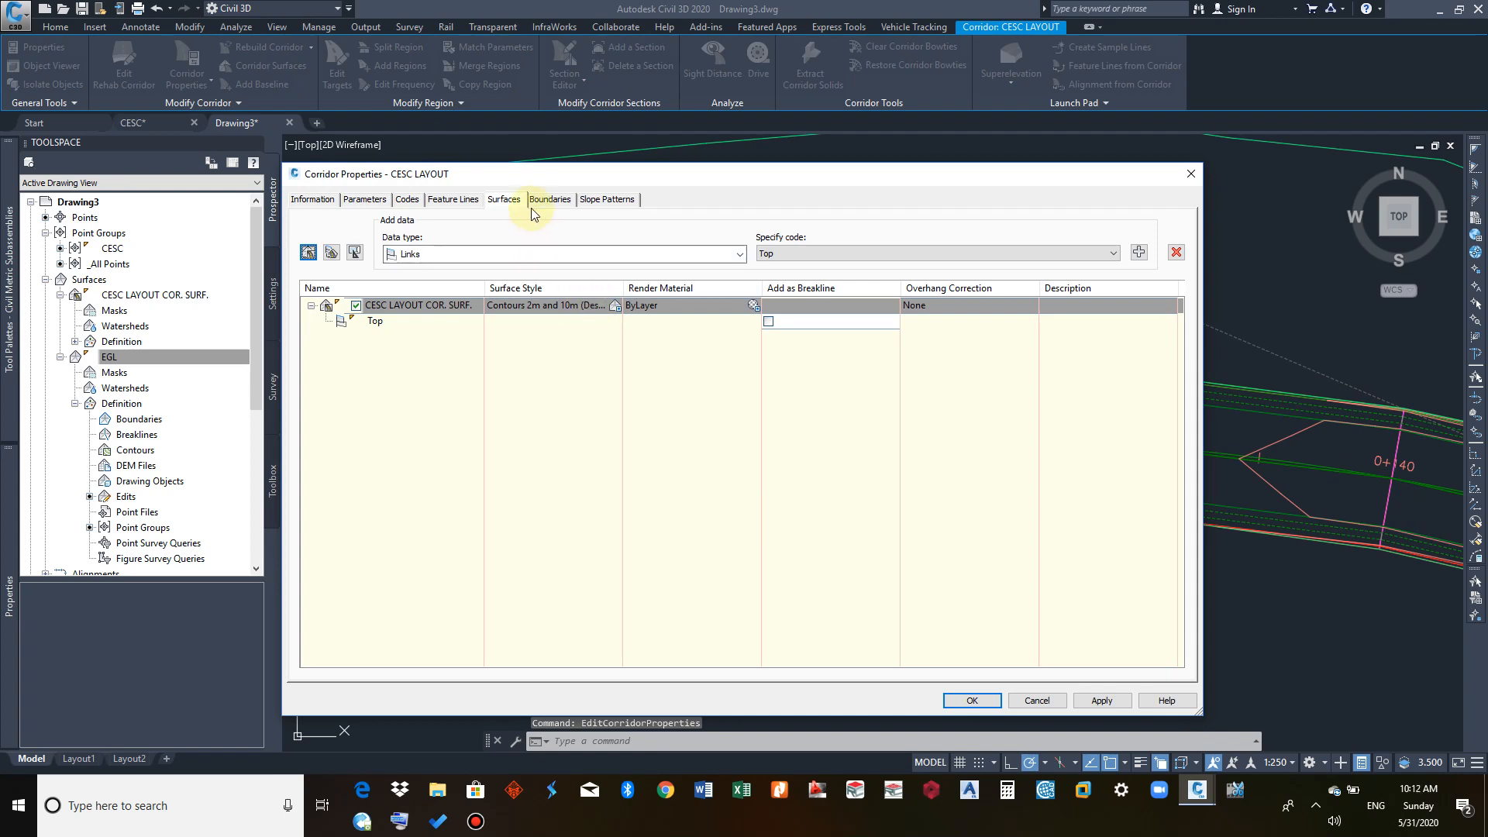
pyautogui.click(555, 200)
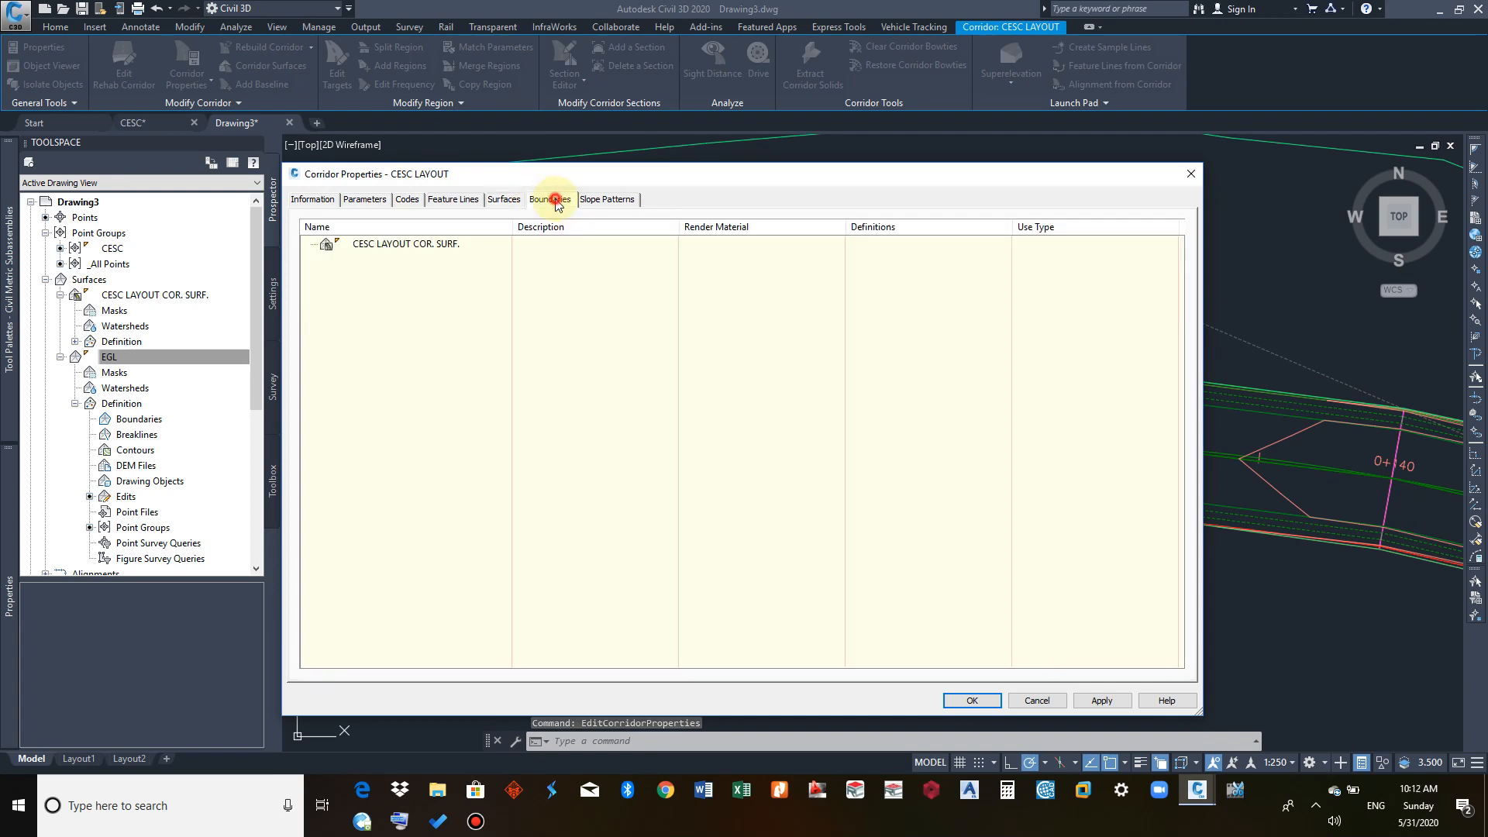
pyautogui.click(418, 245)
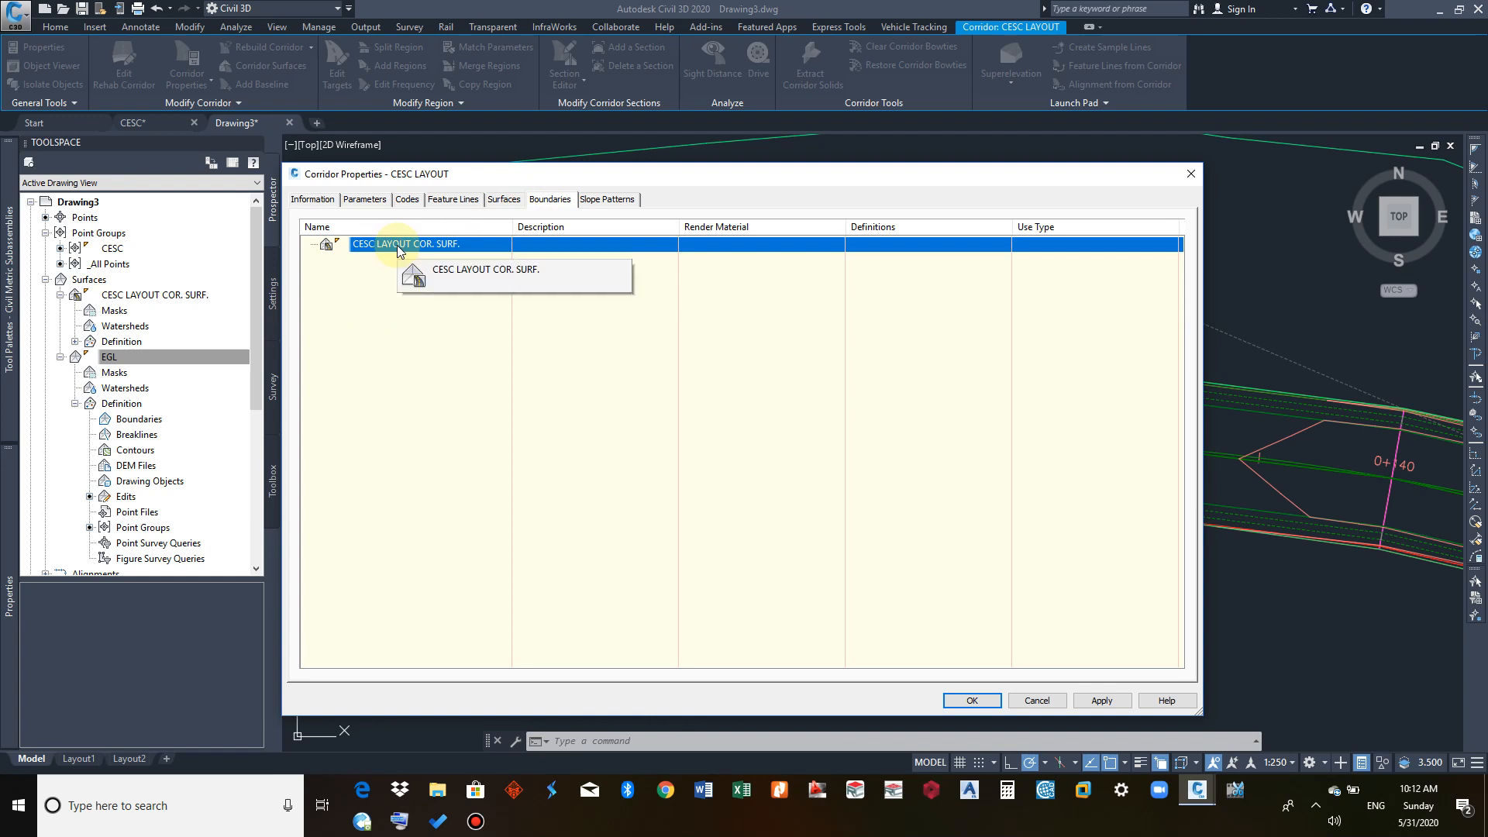
pyautogui.rightClick(398, 248)
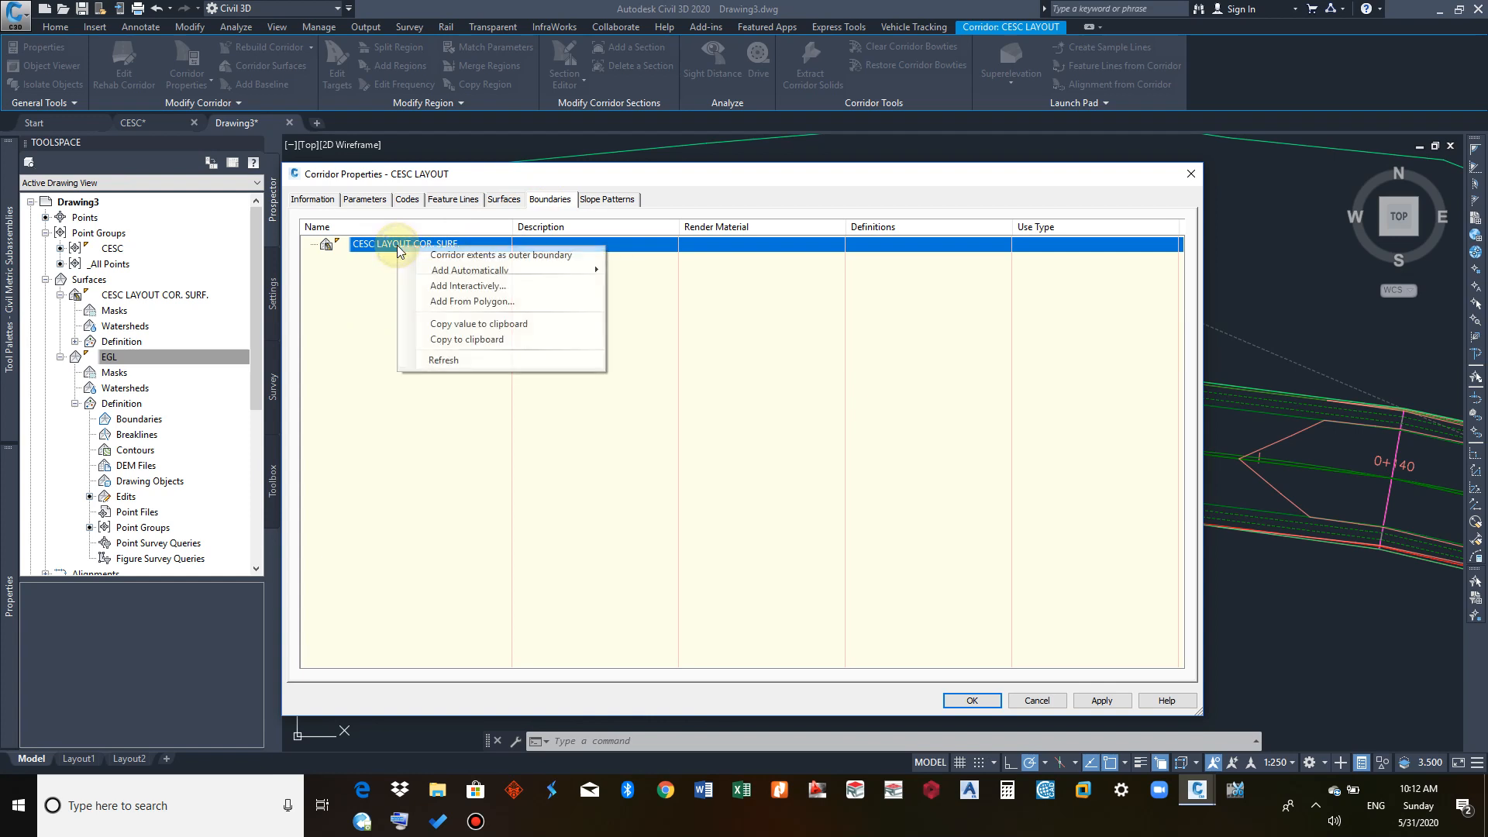
pyautogui.click(511, 256)
# Step: Rename the surface's outer boundary as Corridor Boundary and apply the changes by rebuilding the corridor
pyautogui.click(460, 259)
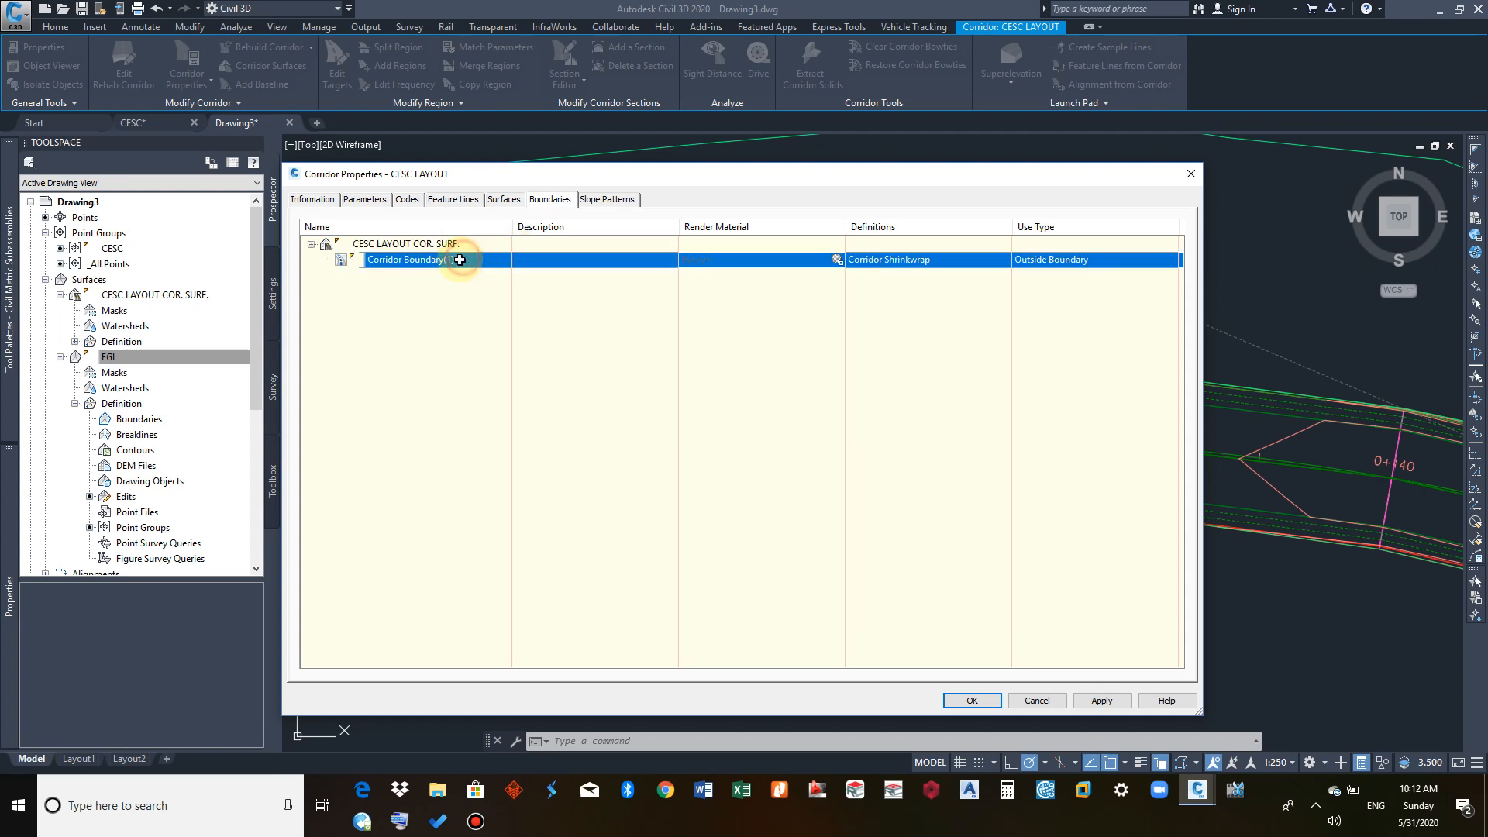
pyautogui.click(460, 259)
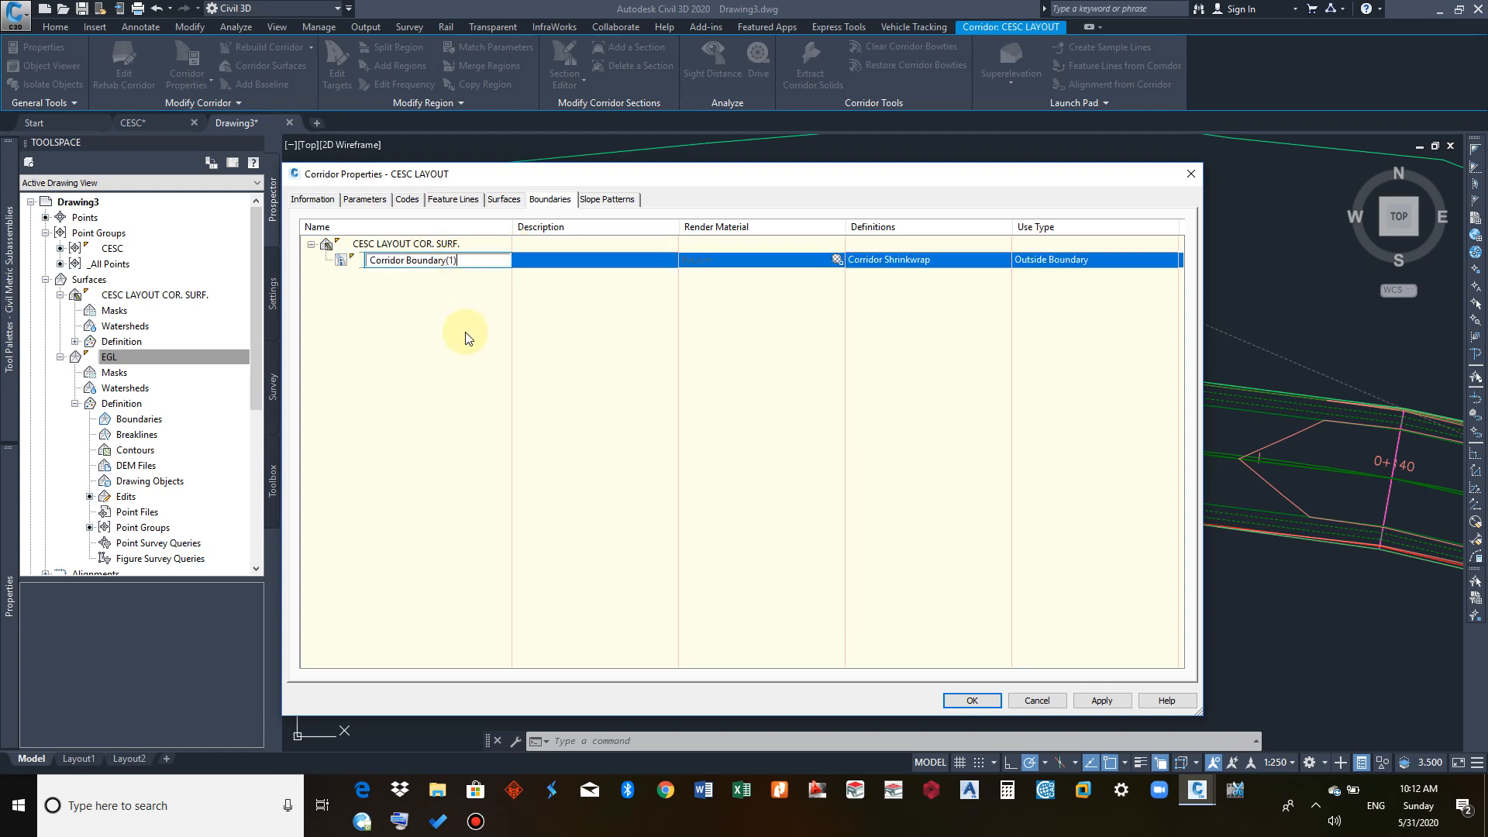
pyautogui.press('Return')
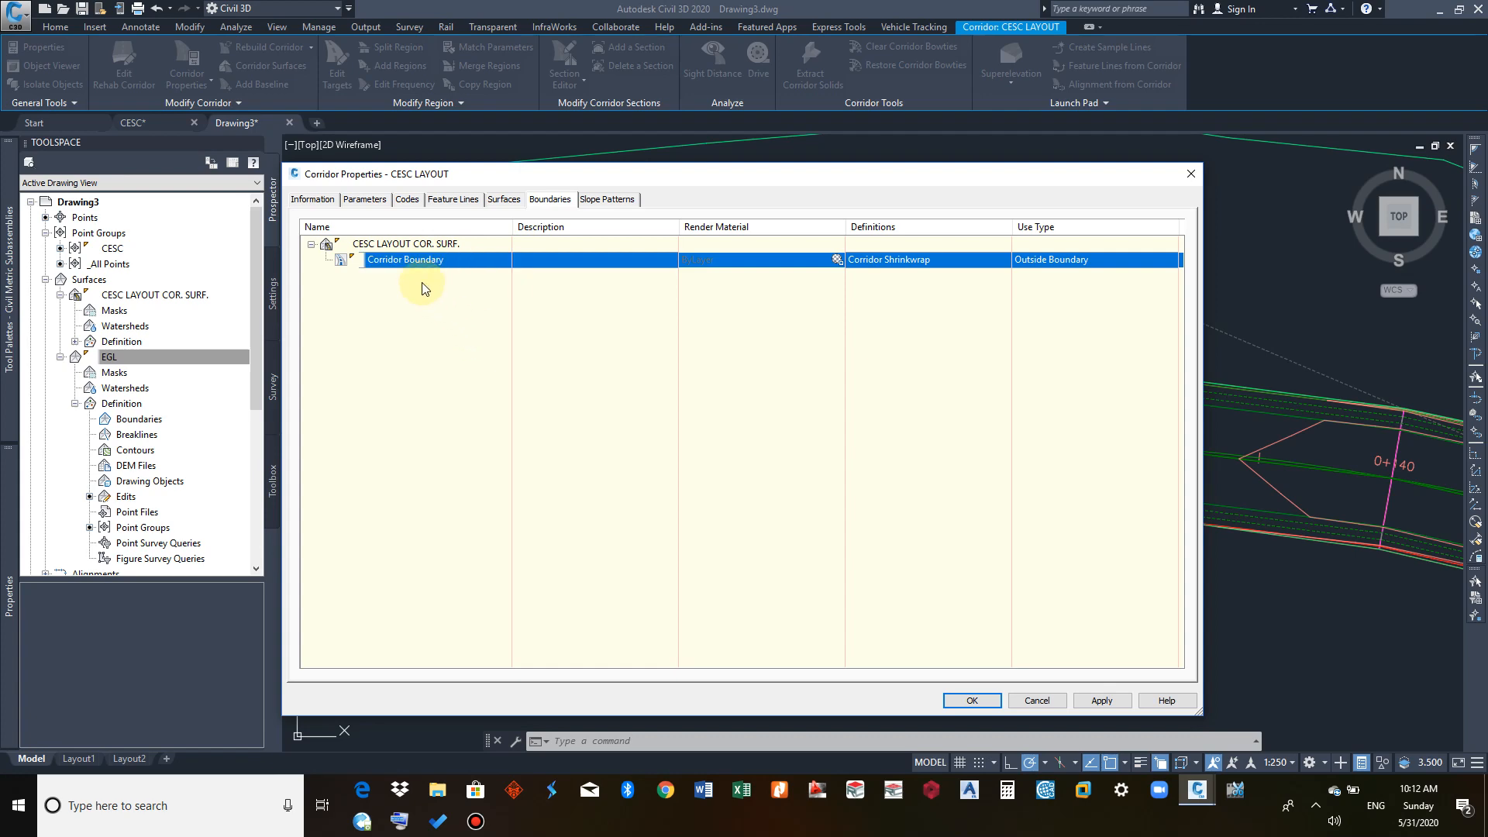
pyautogui.click(973, 701)
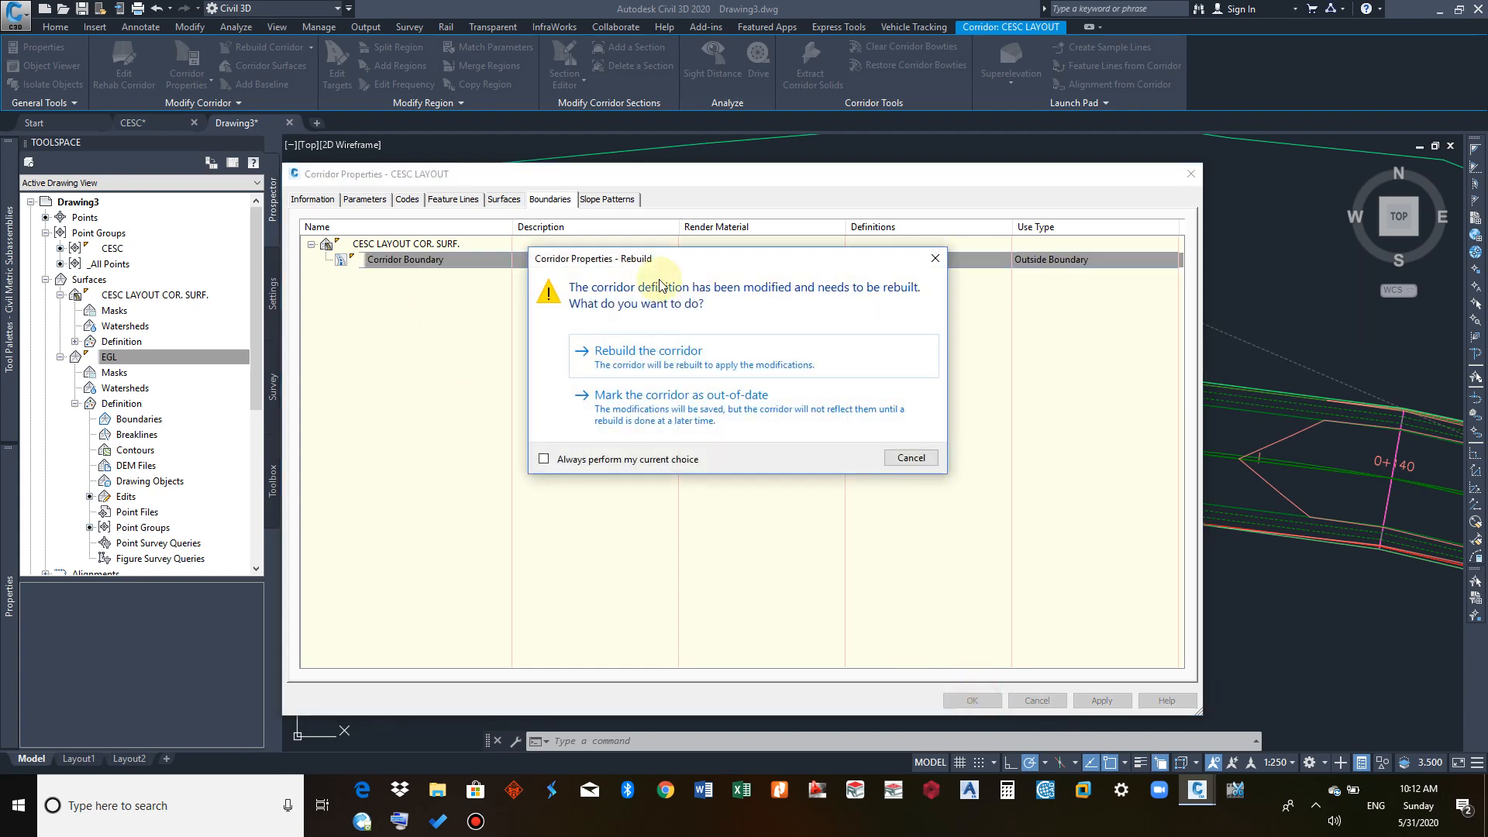
pyautogui.click(671, 367)
# Step: Select the CESC LAYOUT corridor in plan and bring up its corridor properties again
pyautogui.scroll(-5, 774, 421)
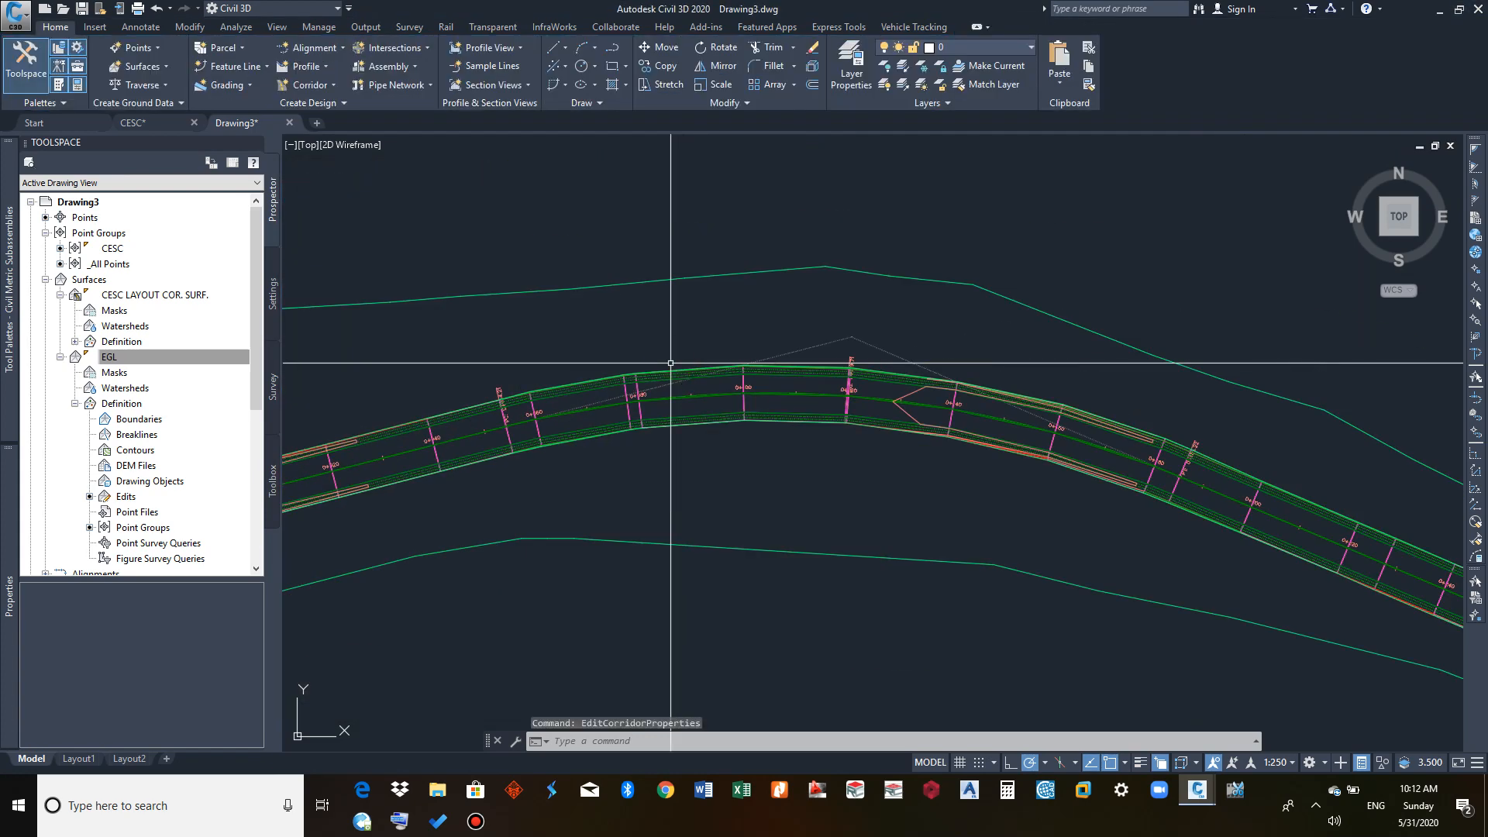
pyautogui.moveTo(775, 421)
pyautogui.mouseDown(button='middle')
pyautogui.moveTo(589, 400)
pyautogui.moveTo(535, 399)
pyautogui.moveTo(540, 413)
pyautogui.mouseUp(button='middle')
pyautogui.scroll(2, 454, 396)
pyautogui.moveTo(540, 412)
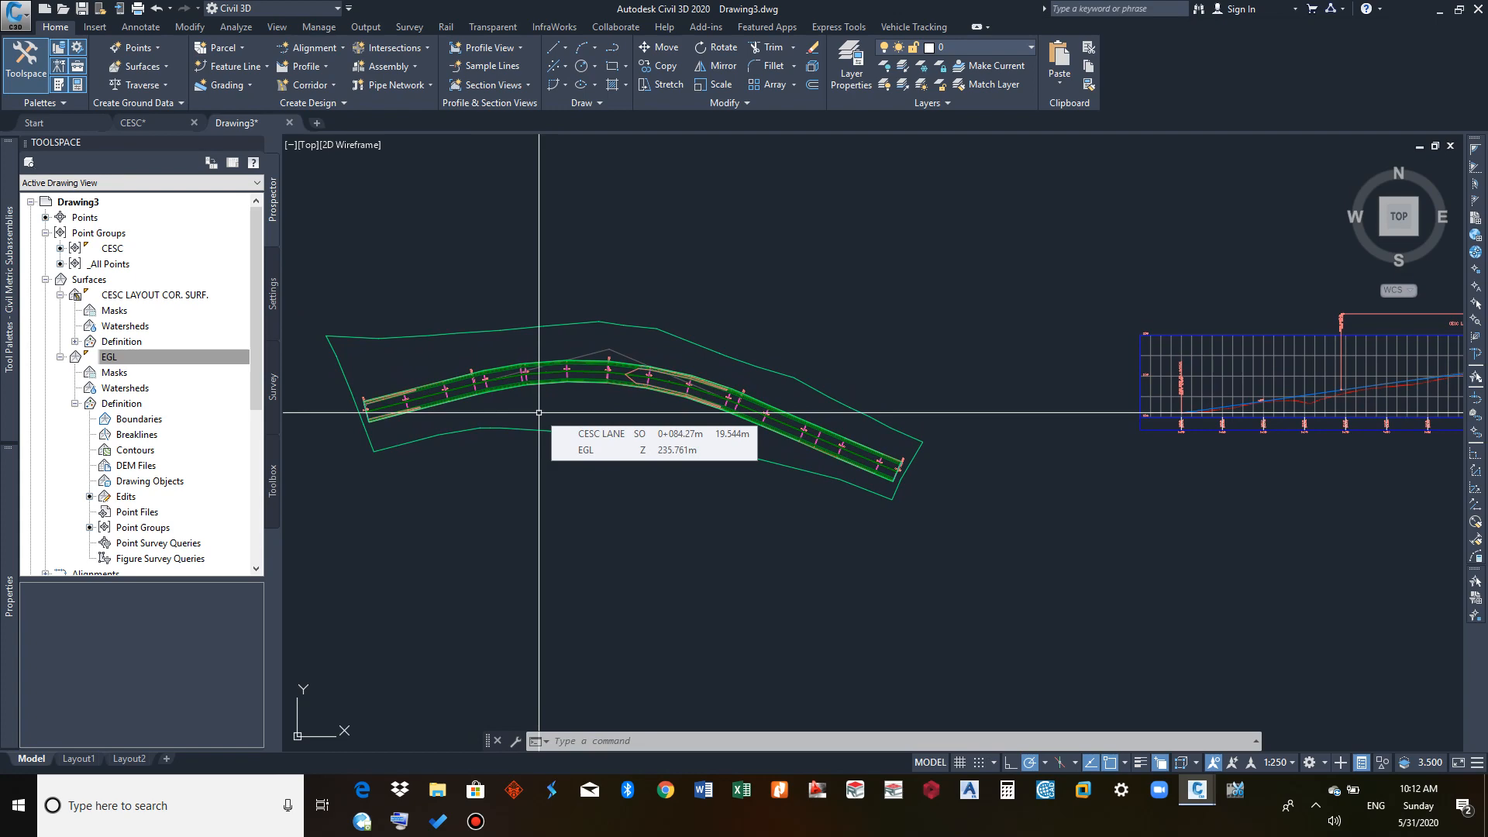
pyautogui.scroll(5, 515, 367)
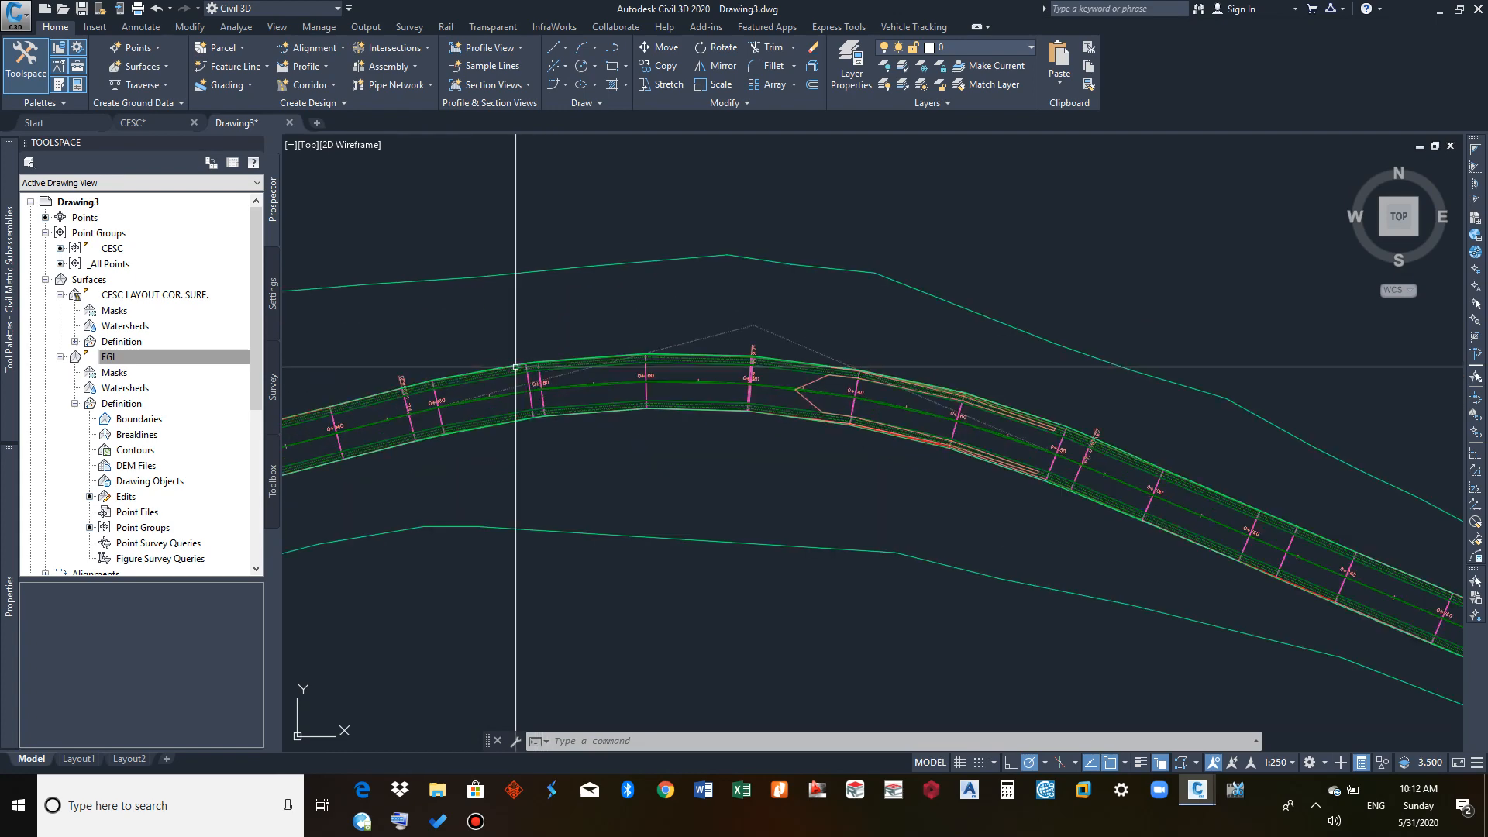
pyautogui.scroll(4, 516, 367)
pyautogui.click(502, 365)
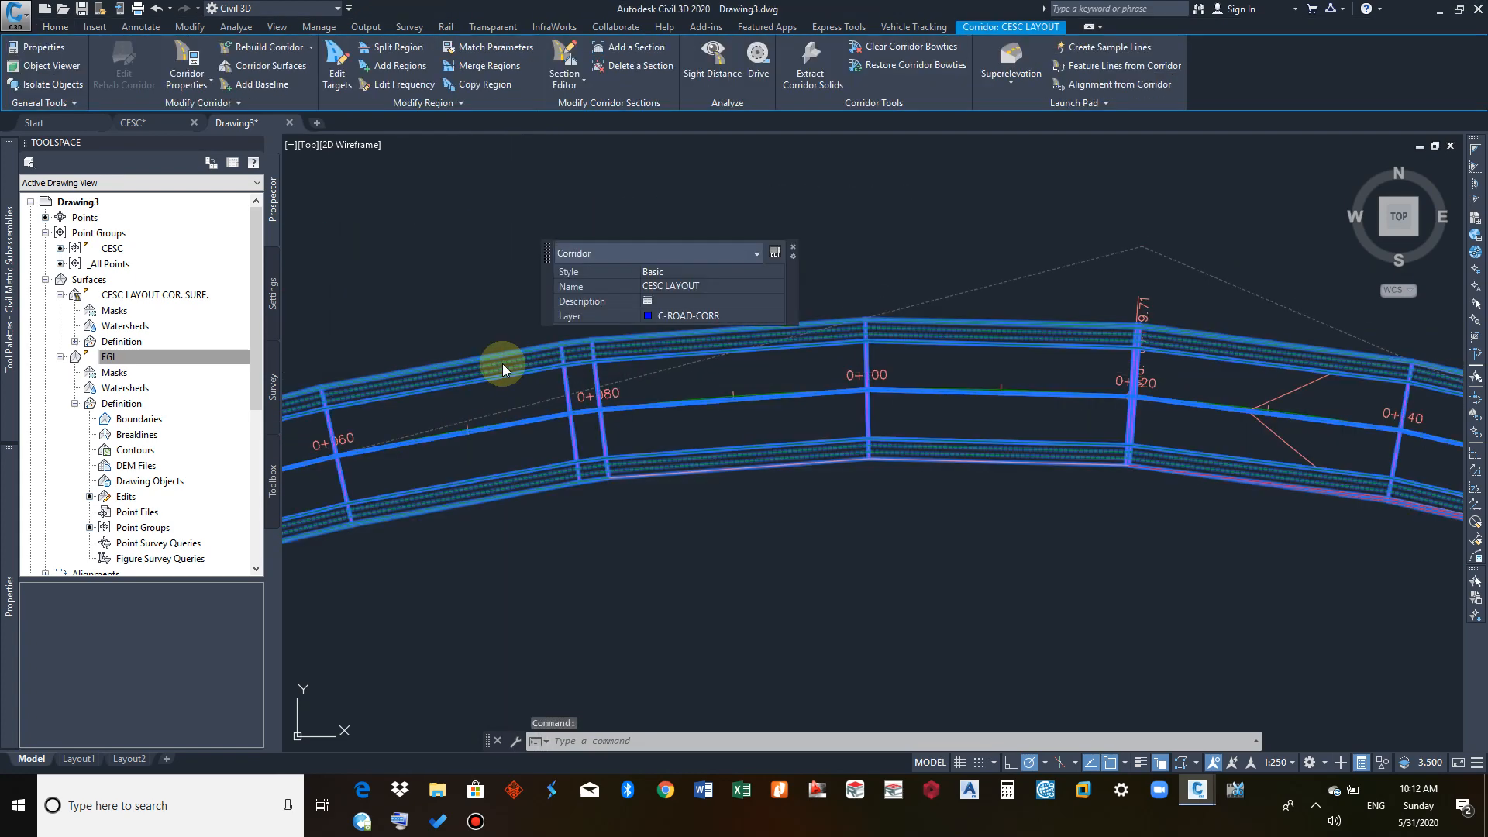
pyautogui.rightClick(498, 370)
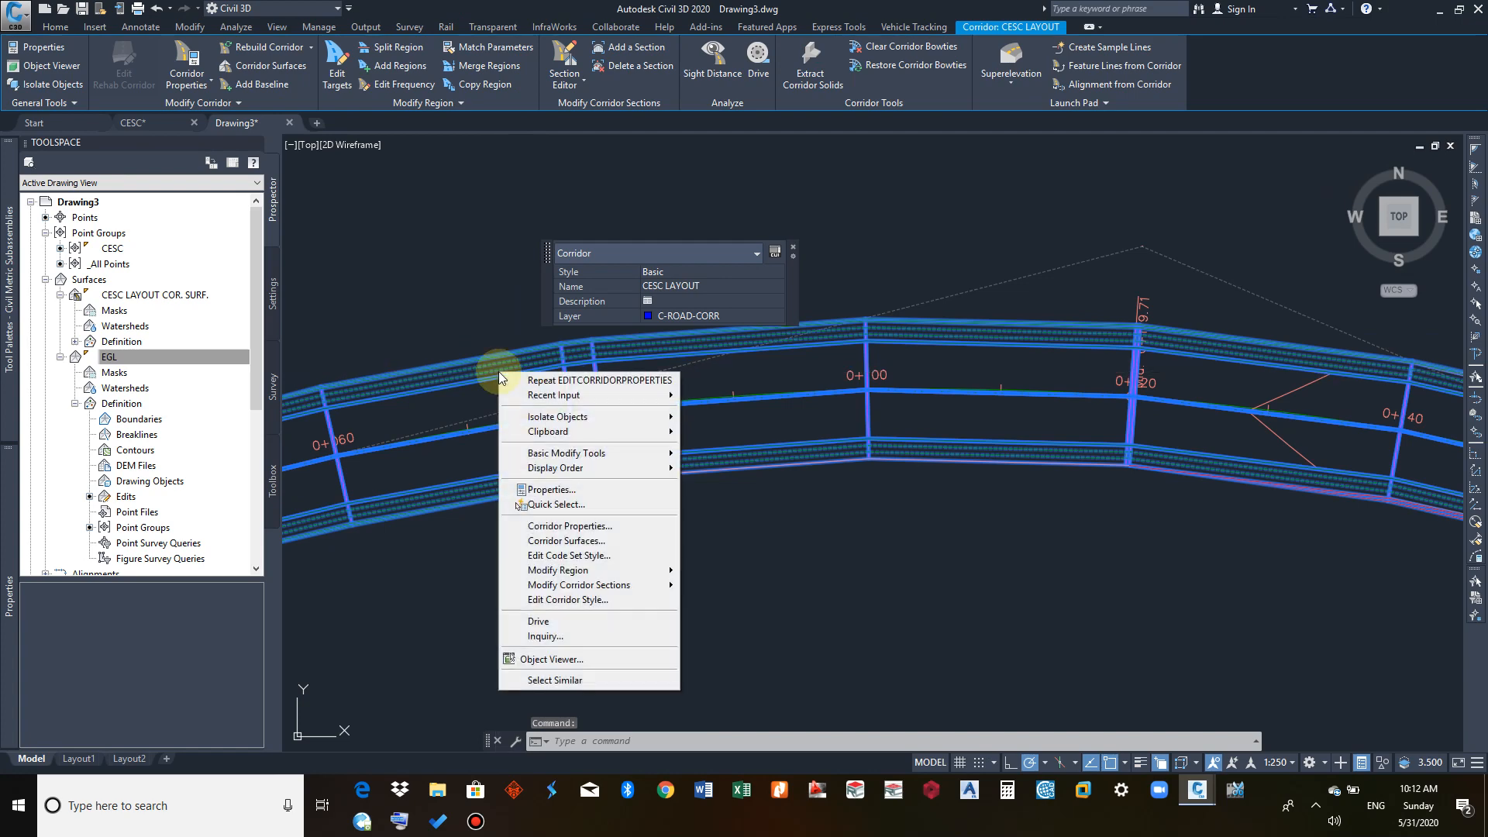
pyautogui.click(547, 527)
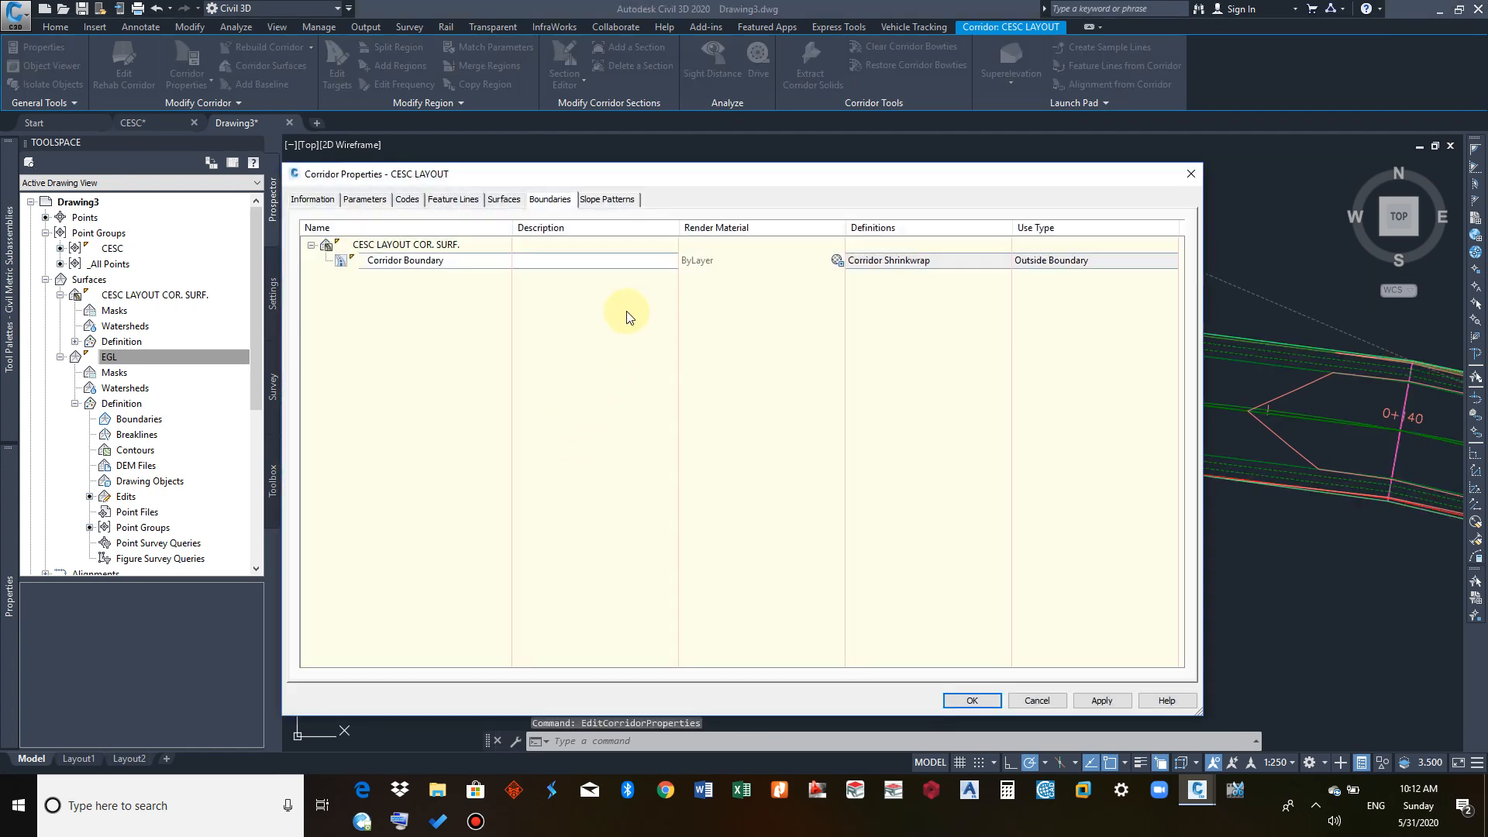
# Step: Review the corridor's parameters, checking the start and end stations of the undivided crowned road region
pyautogui.click(366, 201)
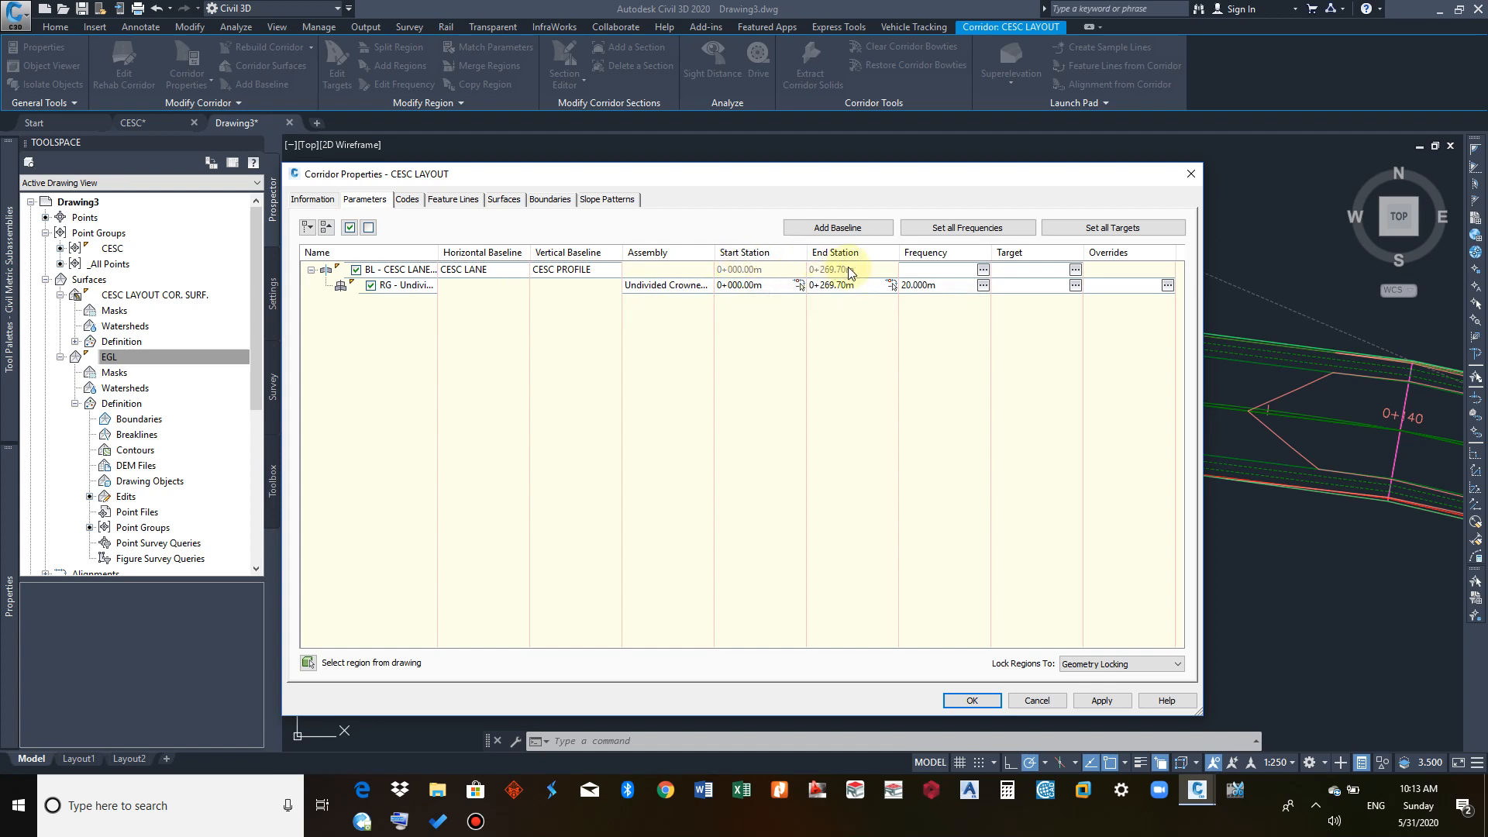
pyautogui.moveTo(393, 271)
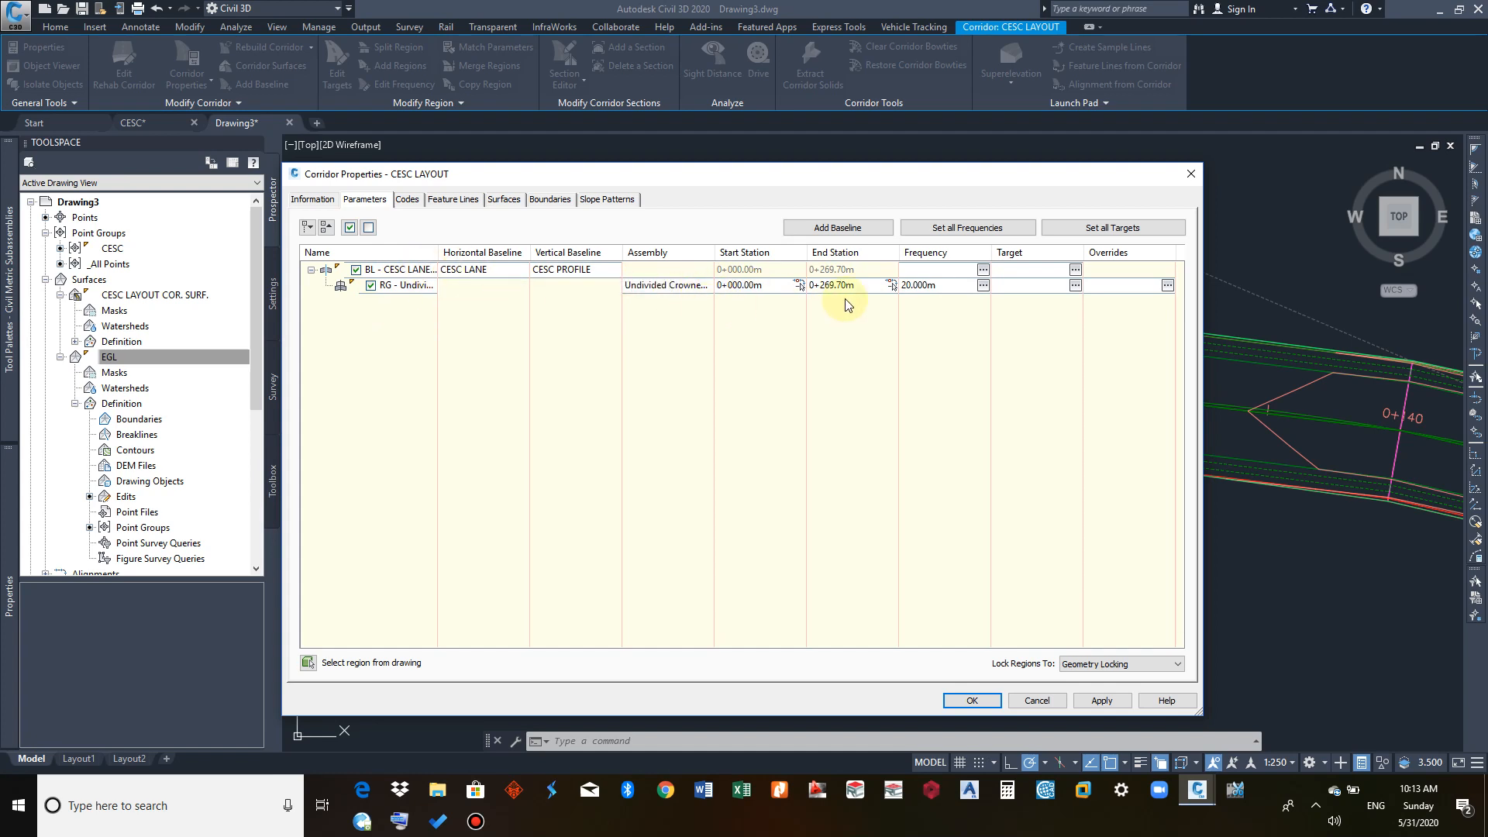
pyautogui.doubleClick(736, 290)
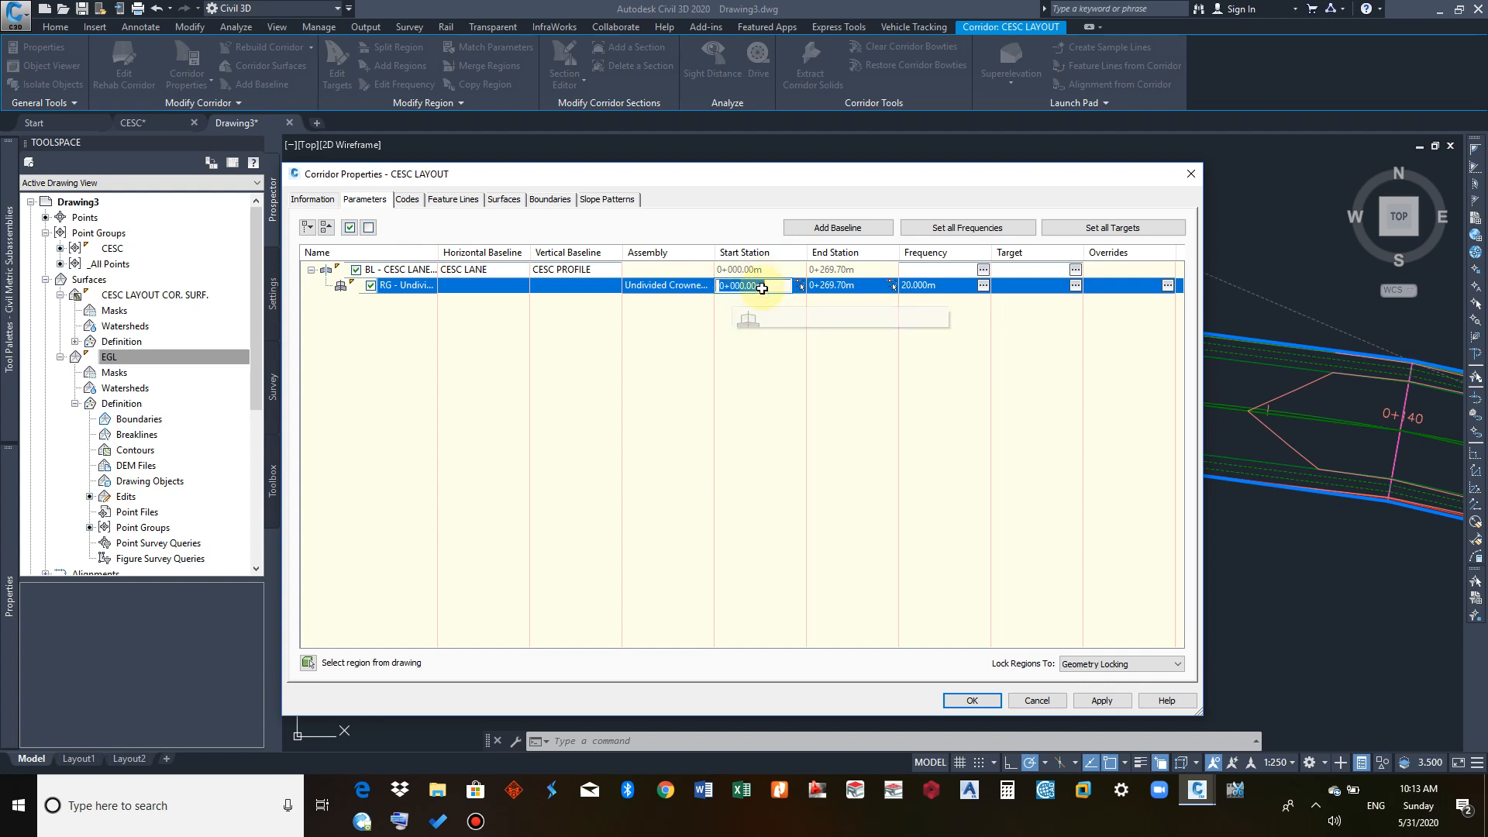
pyautogui.click(841, 287)
pyautogui.click(844, 325)
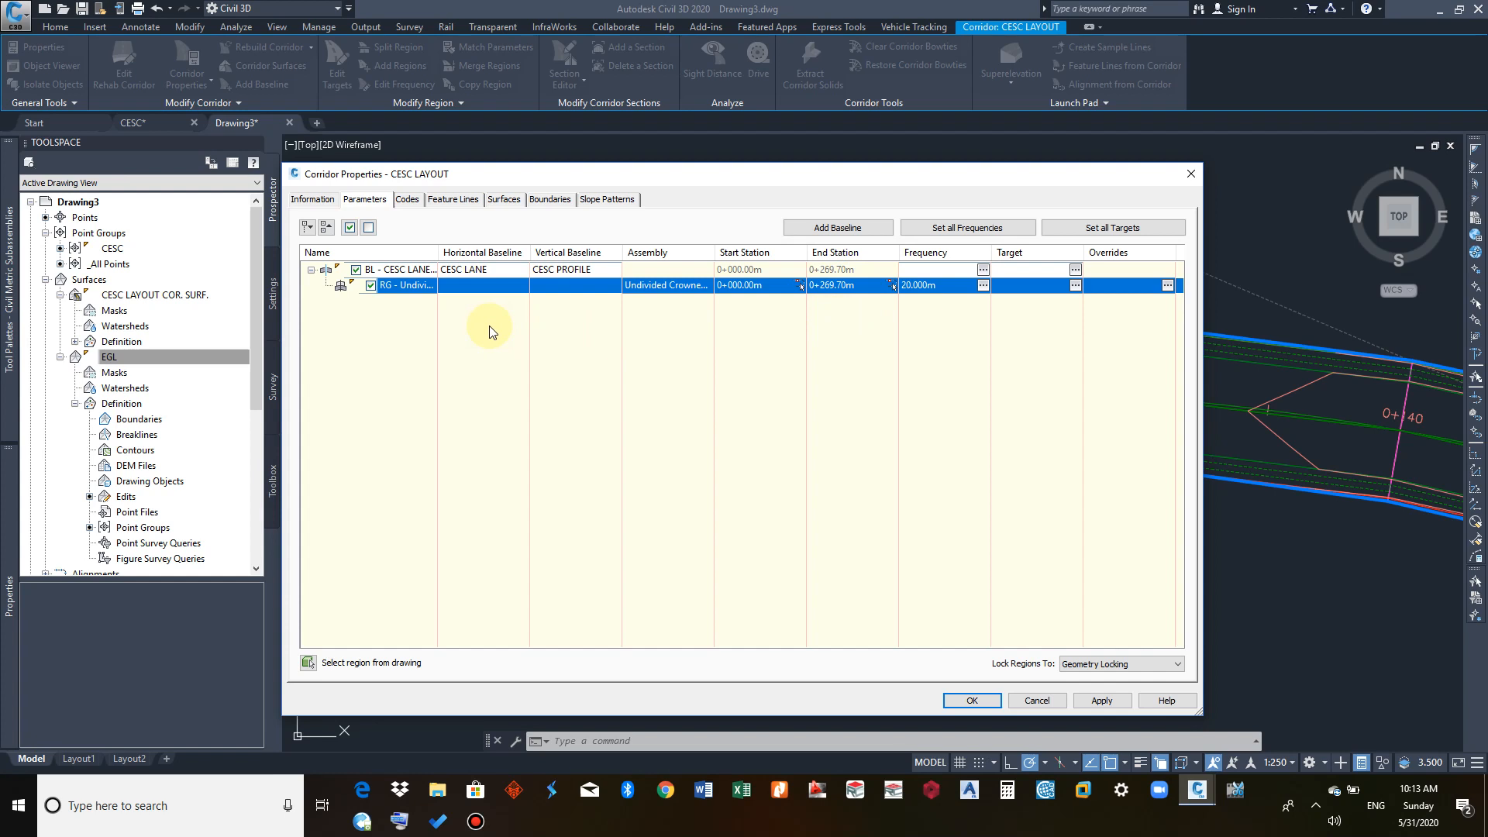
# Step: Add a second region to the CESC LANE baseline using the Undivided Crowned road assembly
pyautogui.click(409, 271)
pyautogui.rightClick(401, 269)
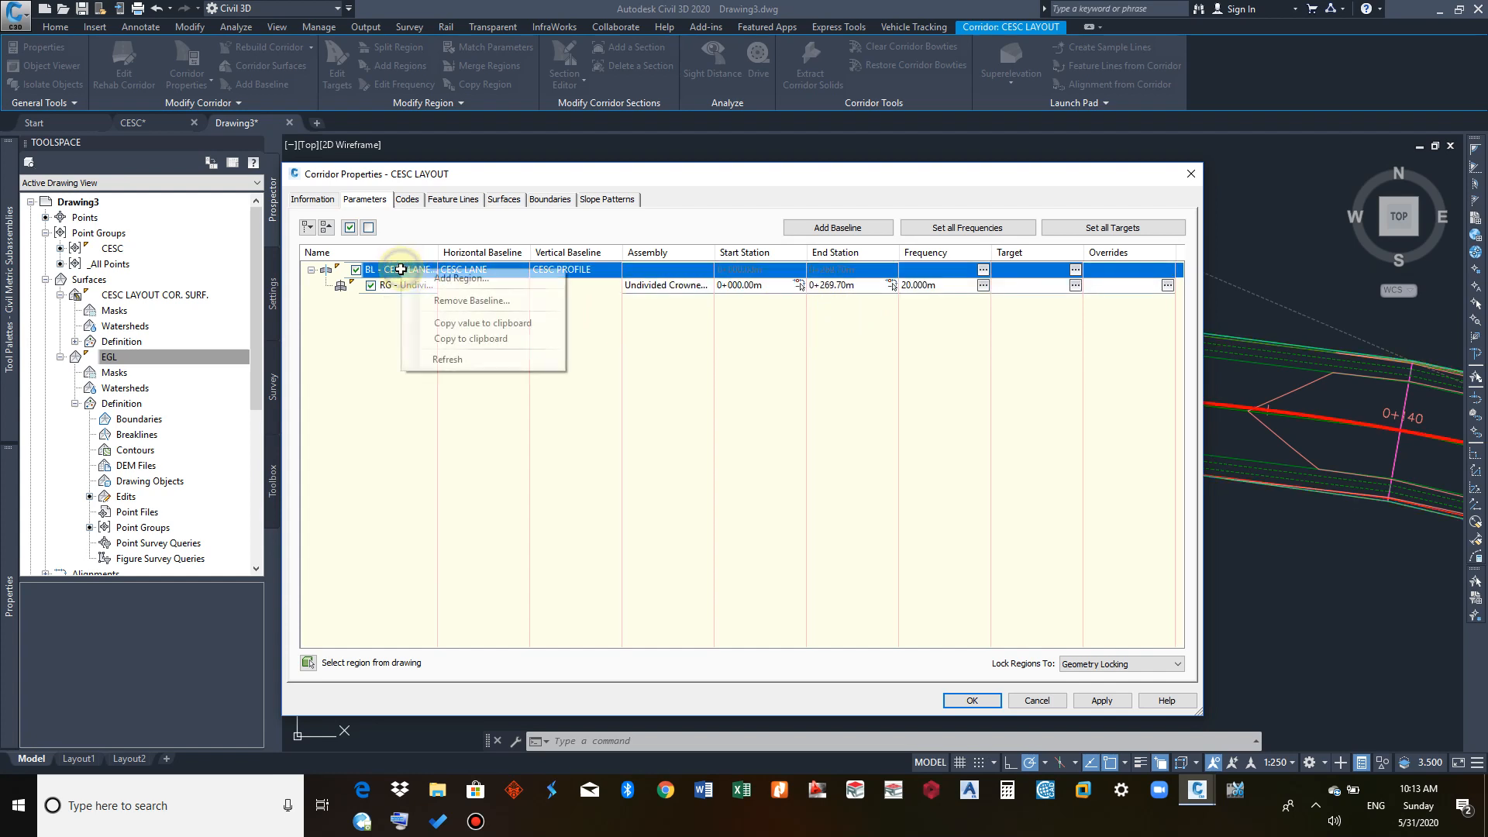
pyautogui.click(446, 279)
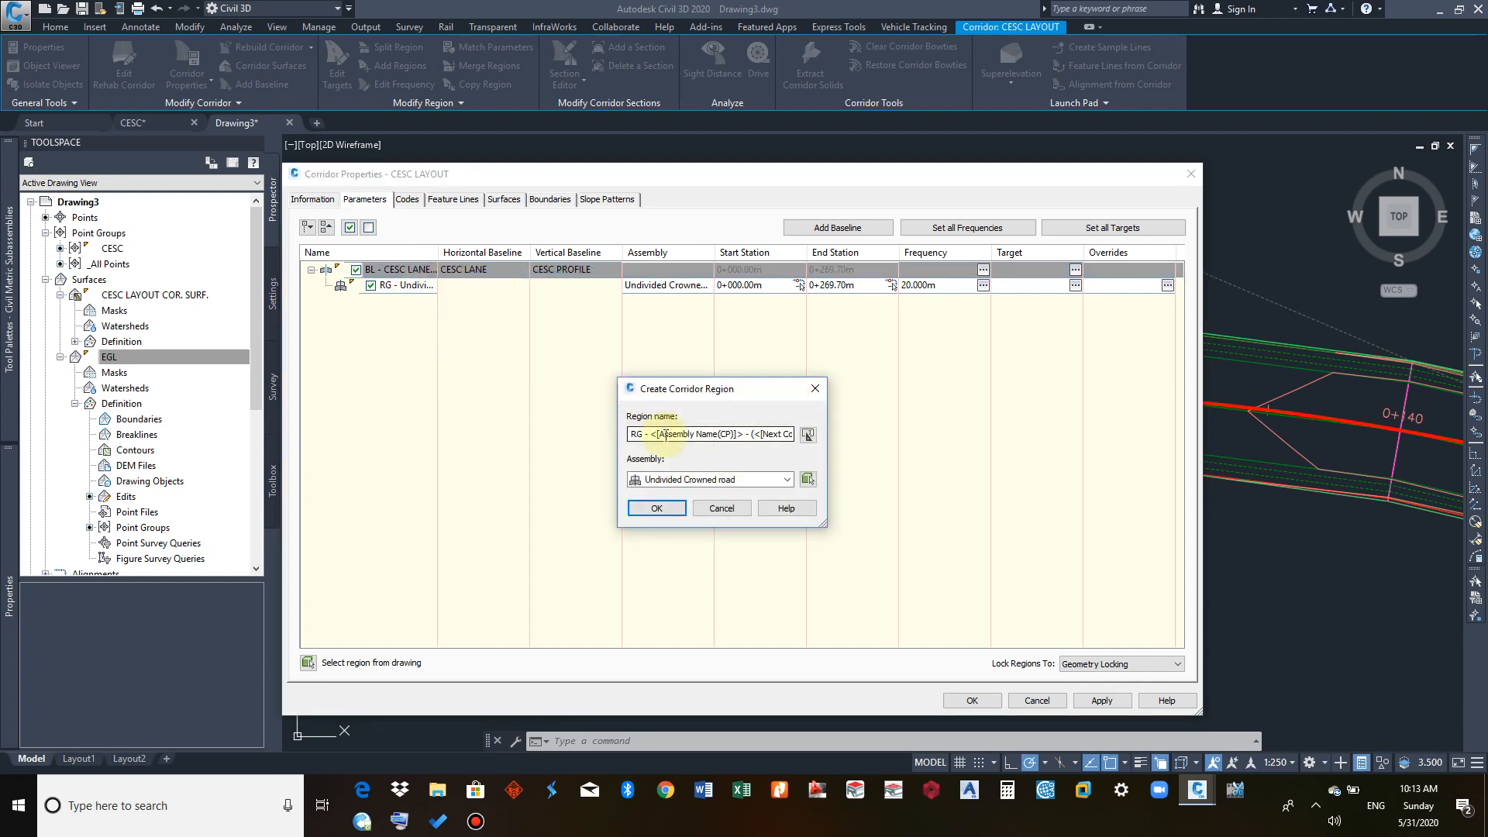
pyautogui.click(674, 483)
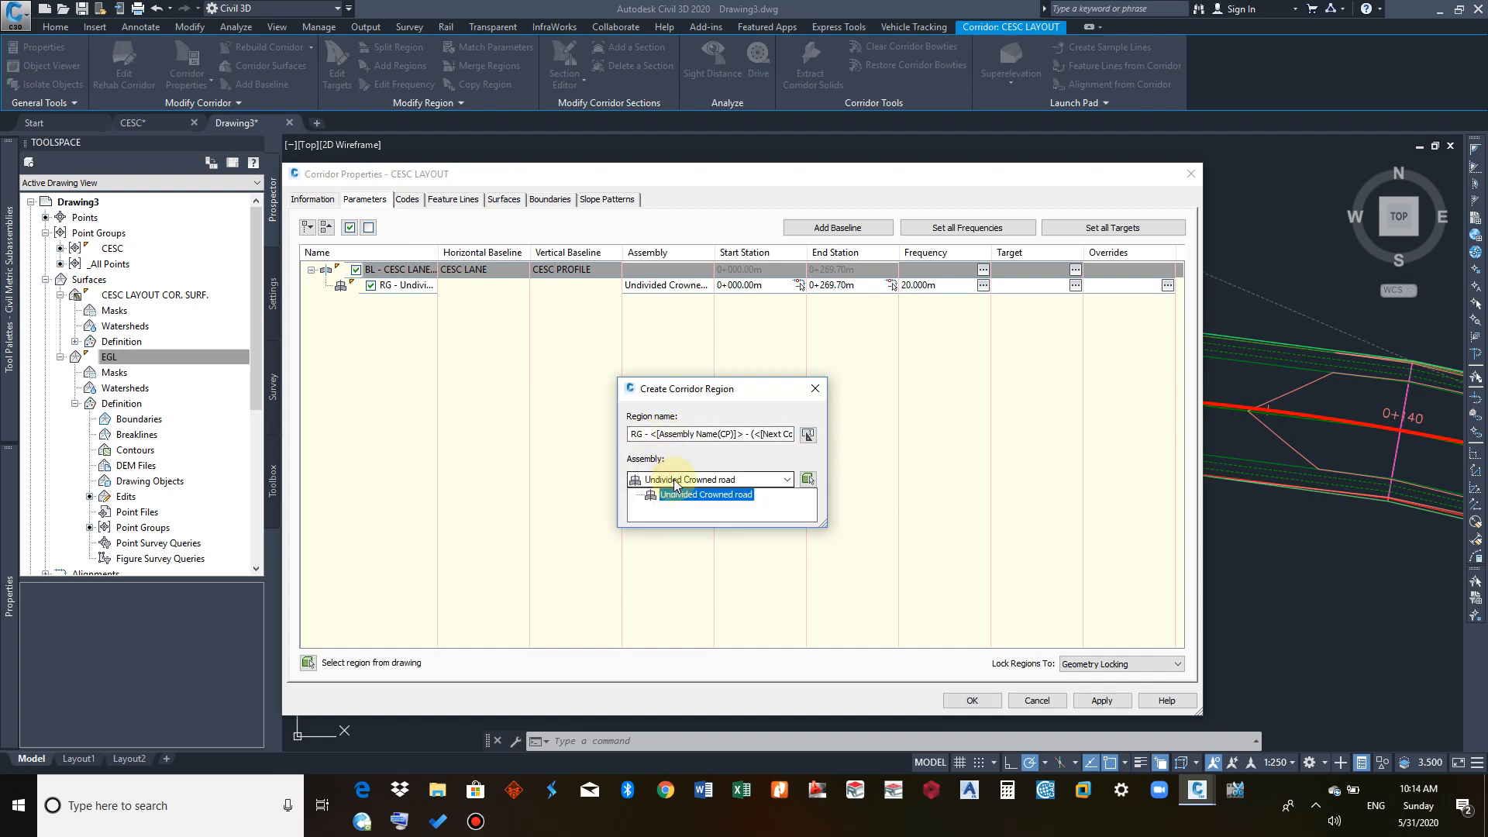
pyautogui.click(672, 494)
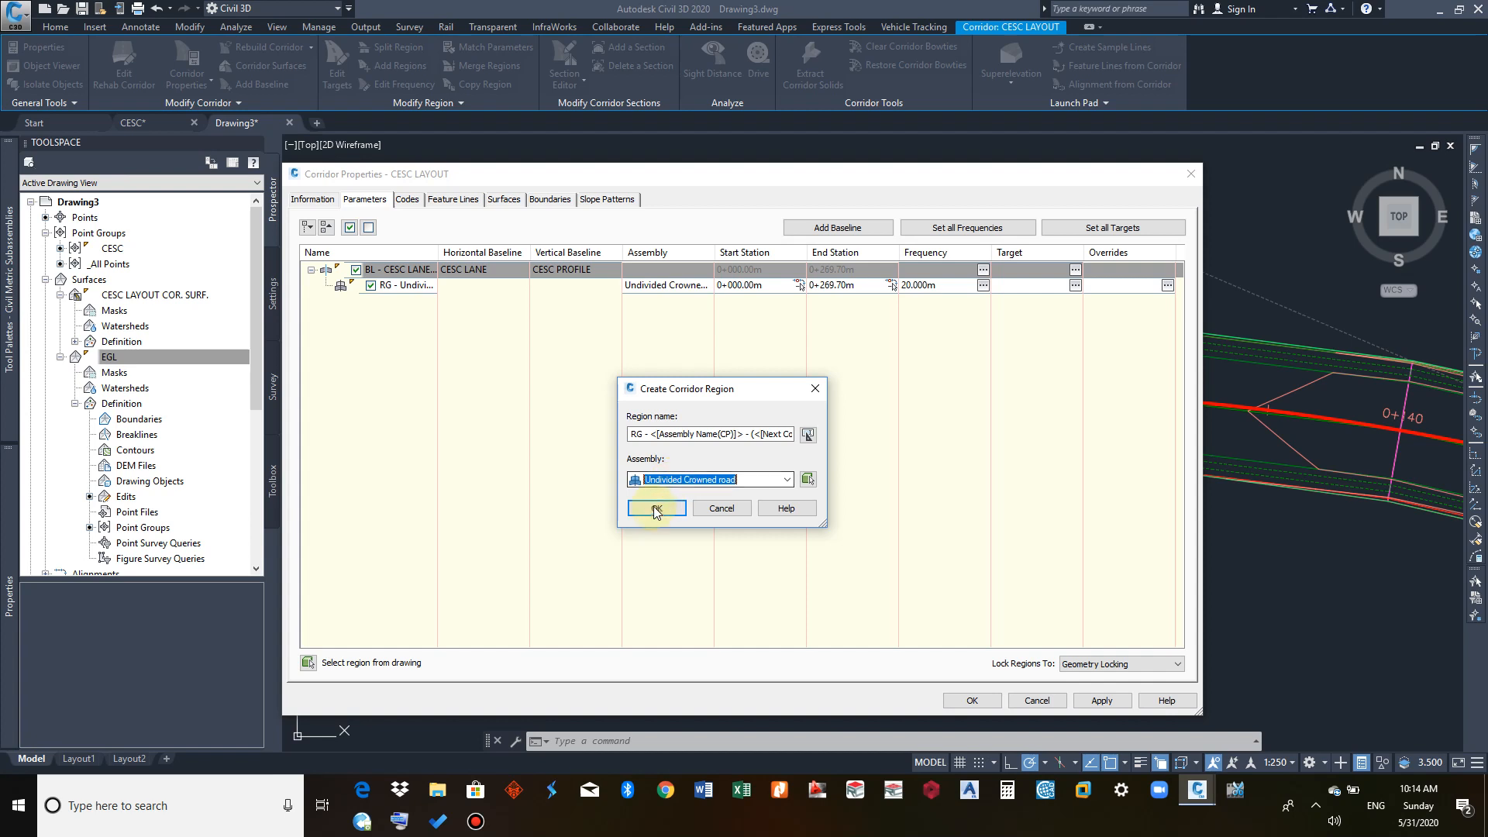
pyautogui.click(653, 507)
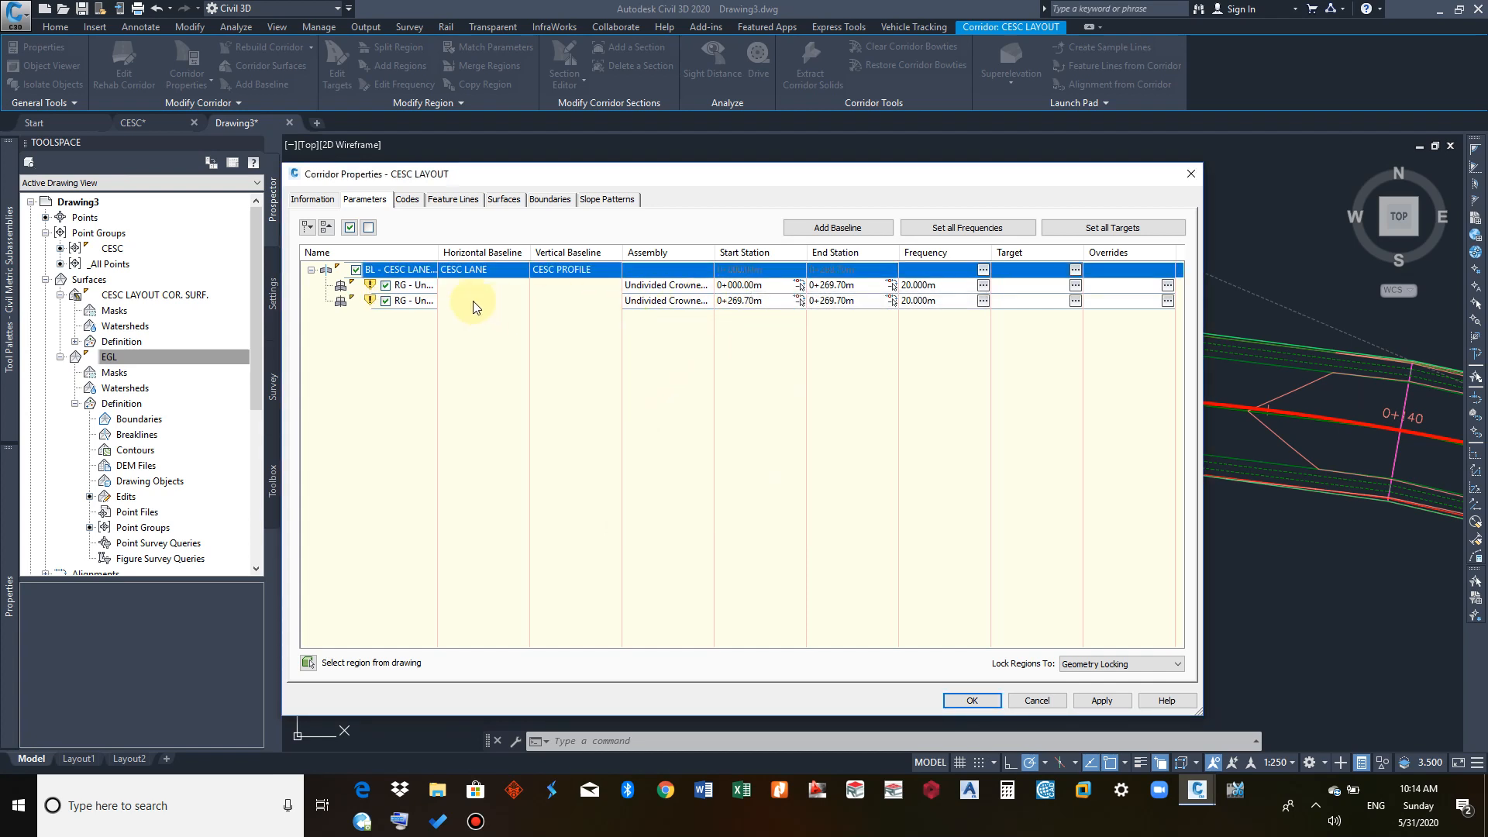
# Step: End the first region and start the second region at station 0+150, applying the change by rebuilding the corridor
pyautogui.click(424, 285)
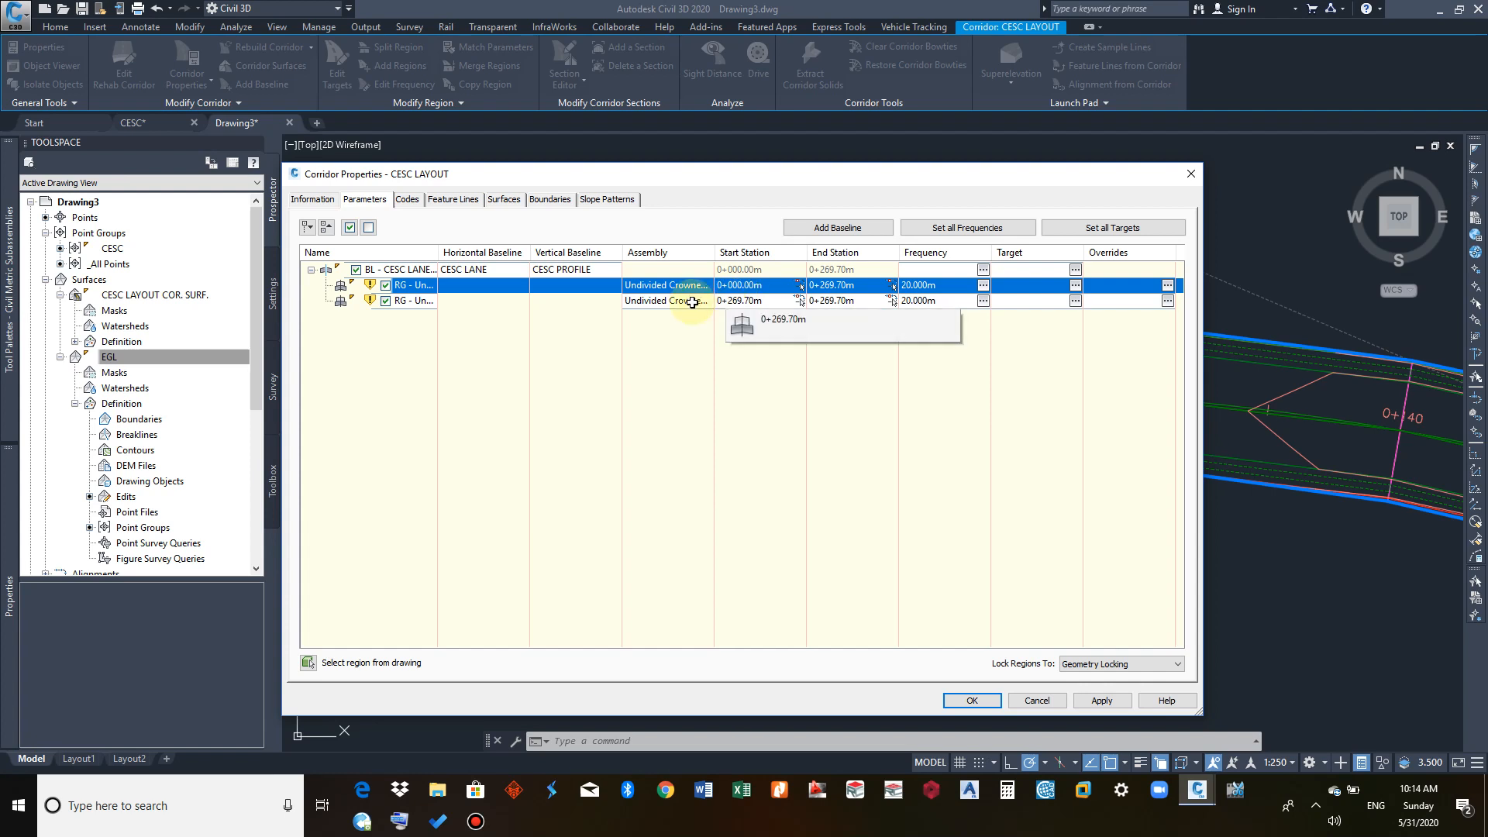
pyautogui.click(832, 286)
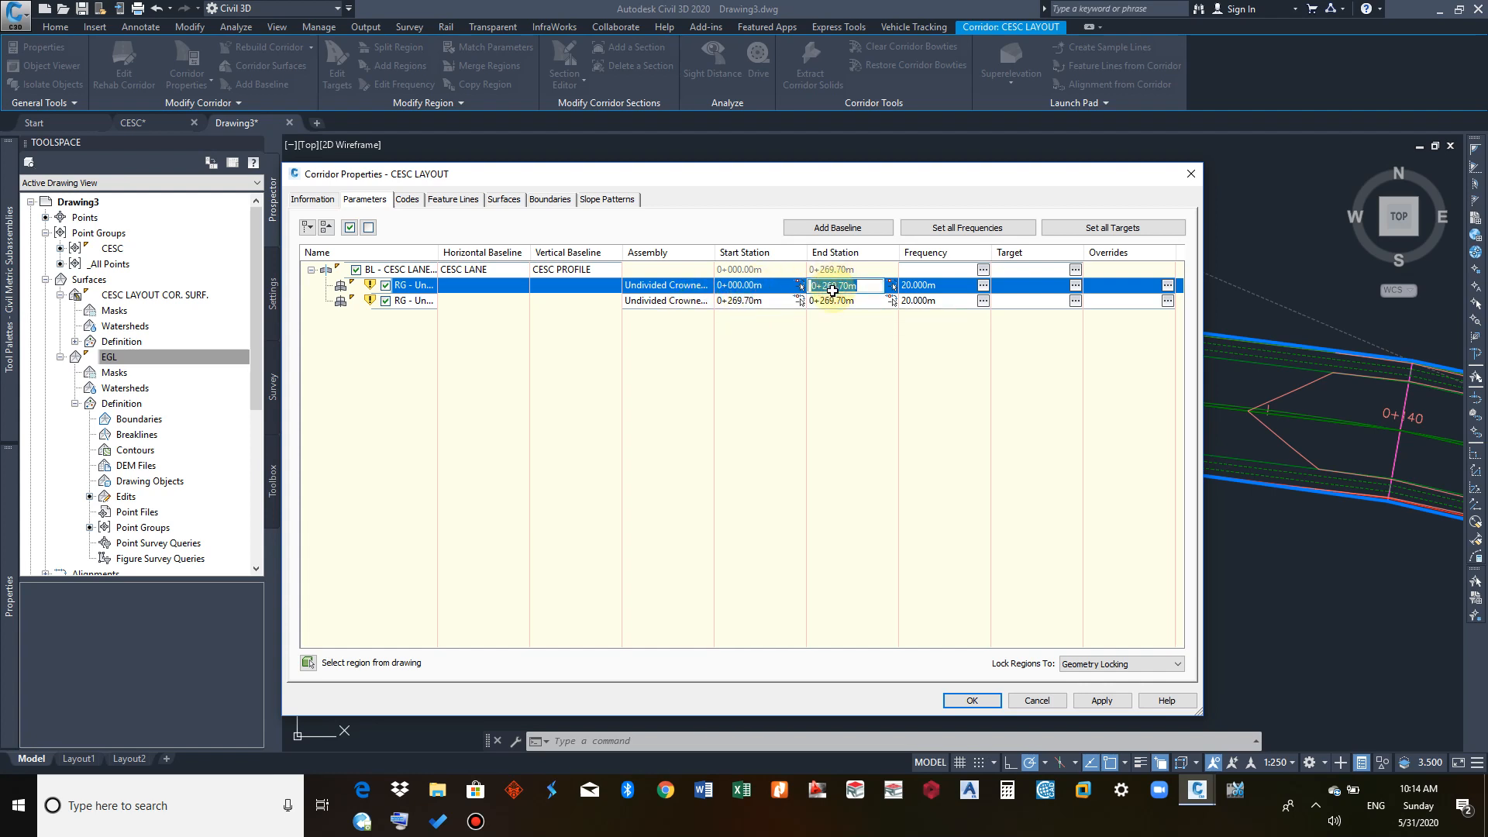
pyautogui.write('0+150')
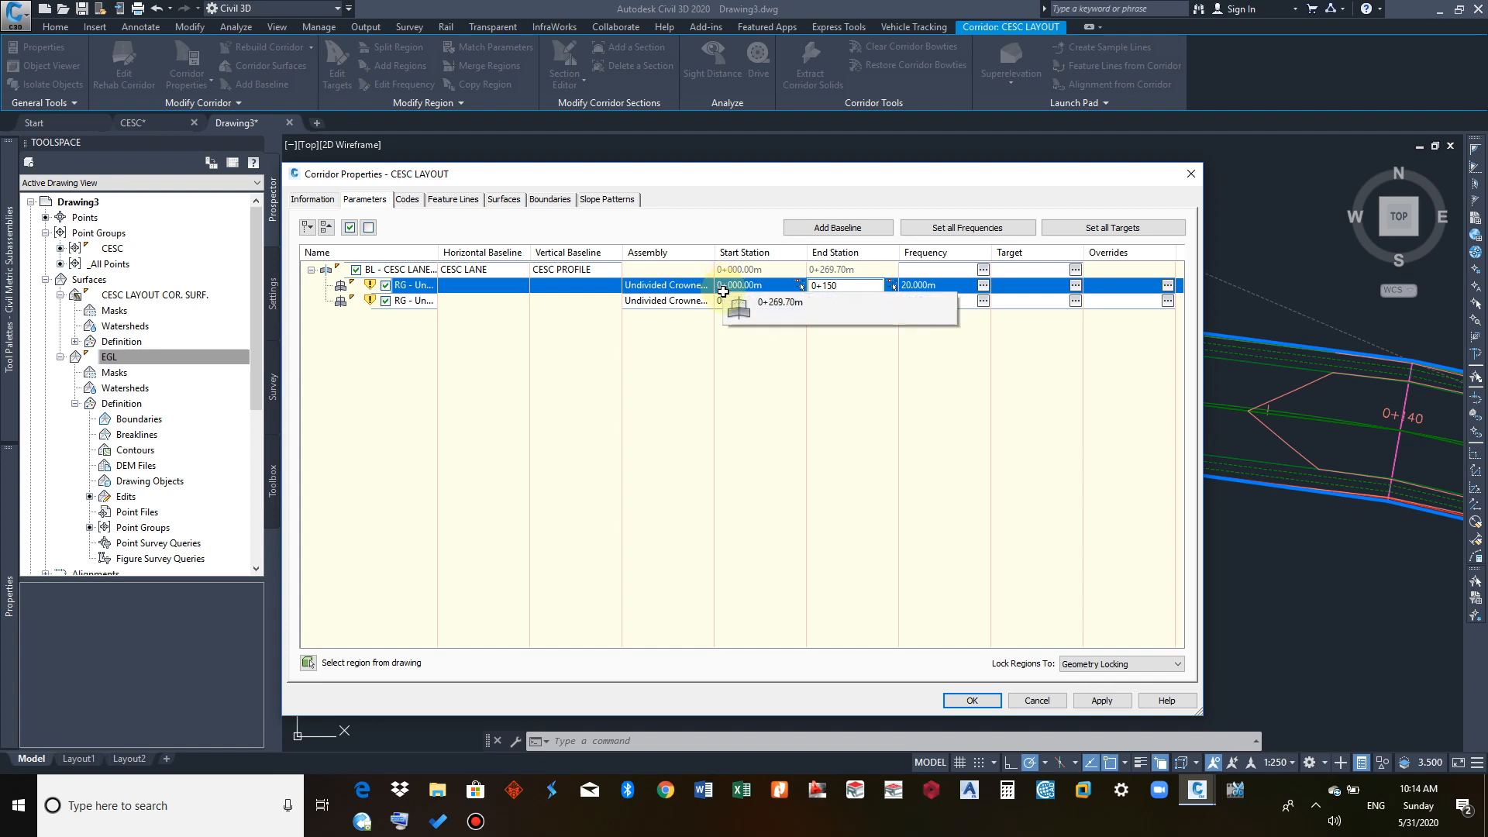
pyautogui.click(758, 311)
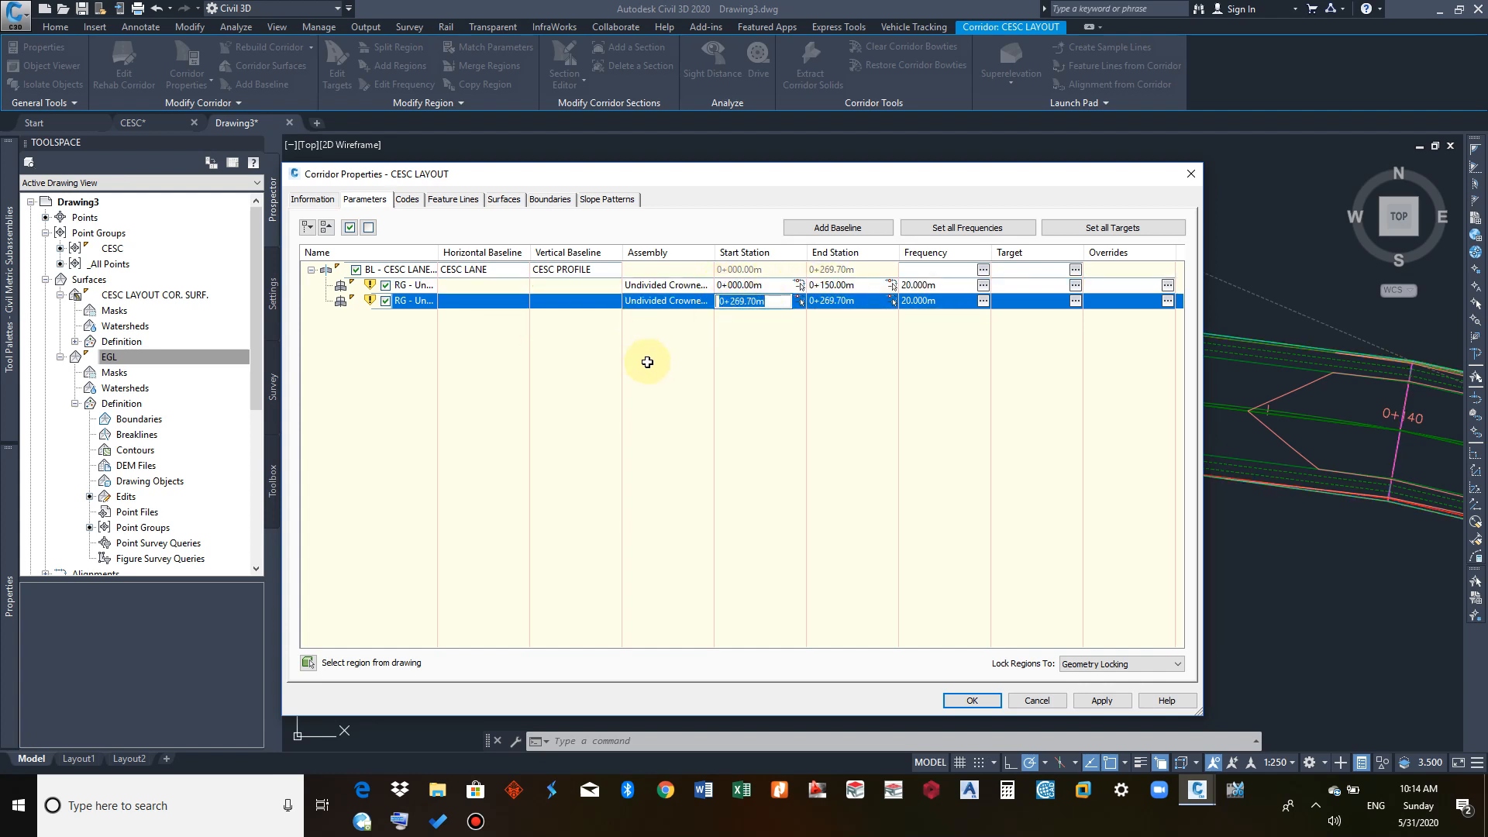
pyautogui.write('0+1')
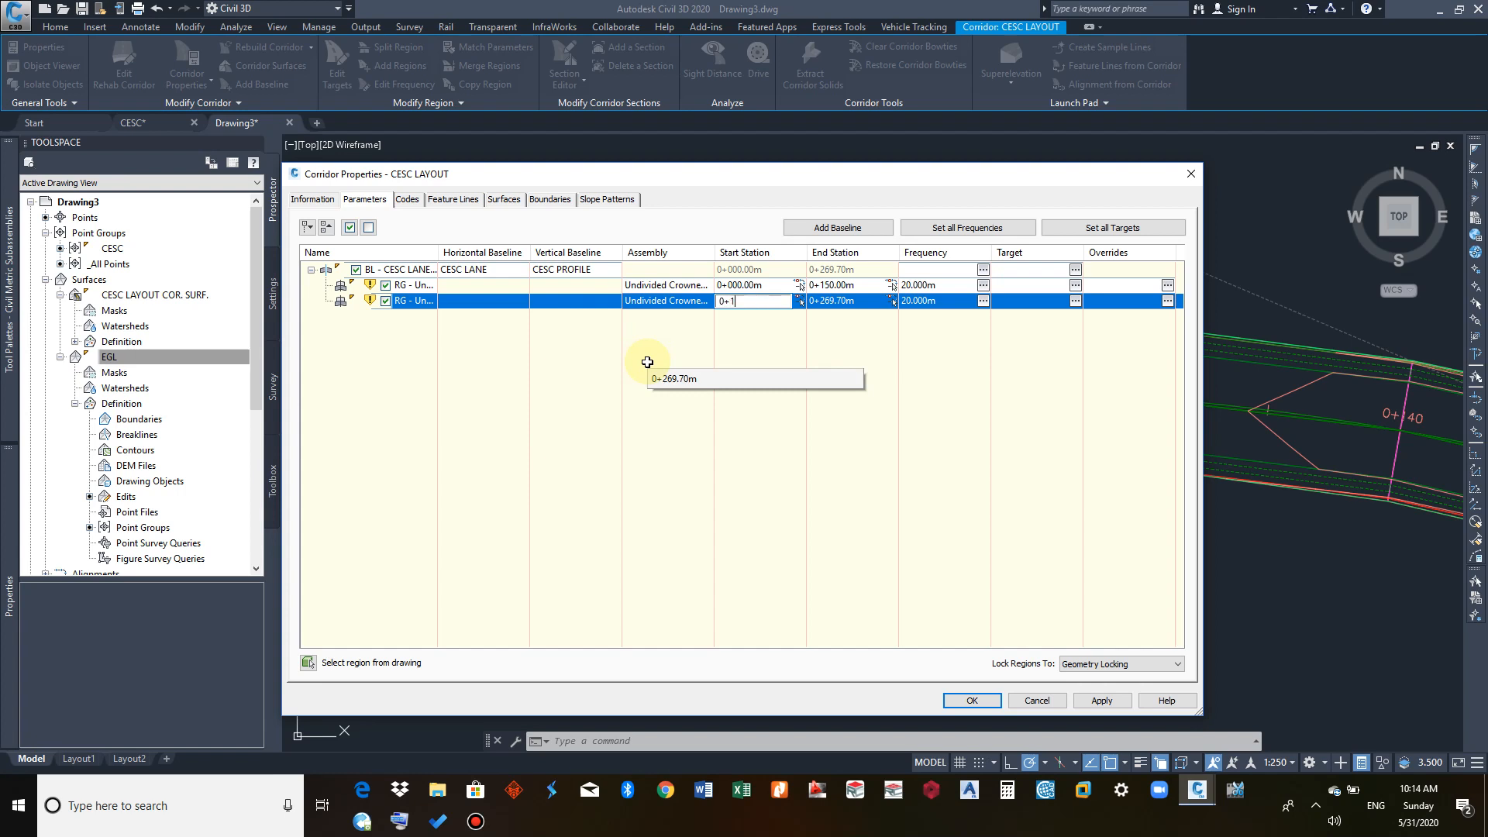
pyautogui.write('50')
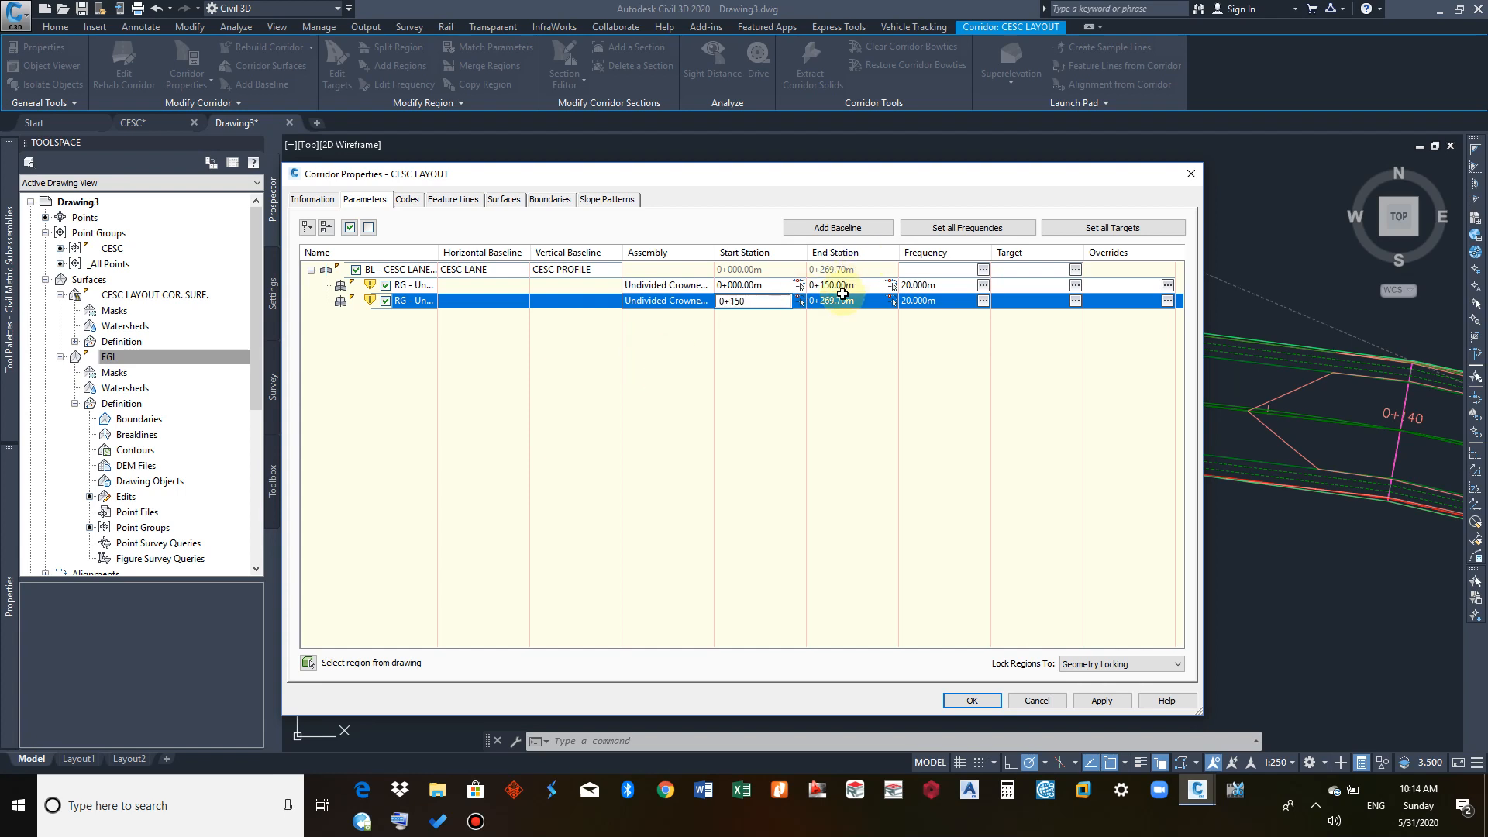
pyautogui.click(843, 286)
pyautogui.click(972, 701)
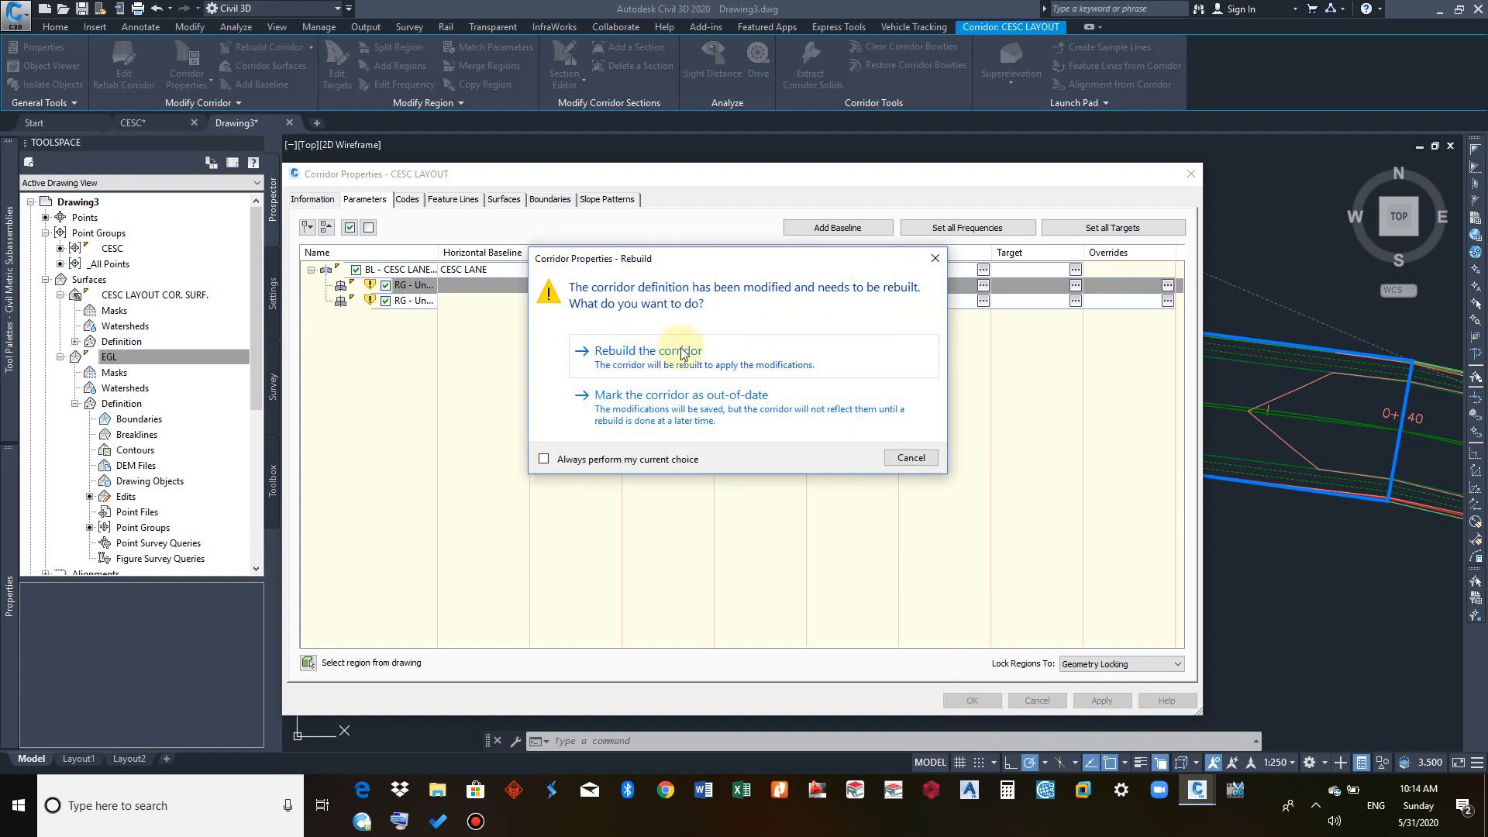
pyautogui.click(682, 355)
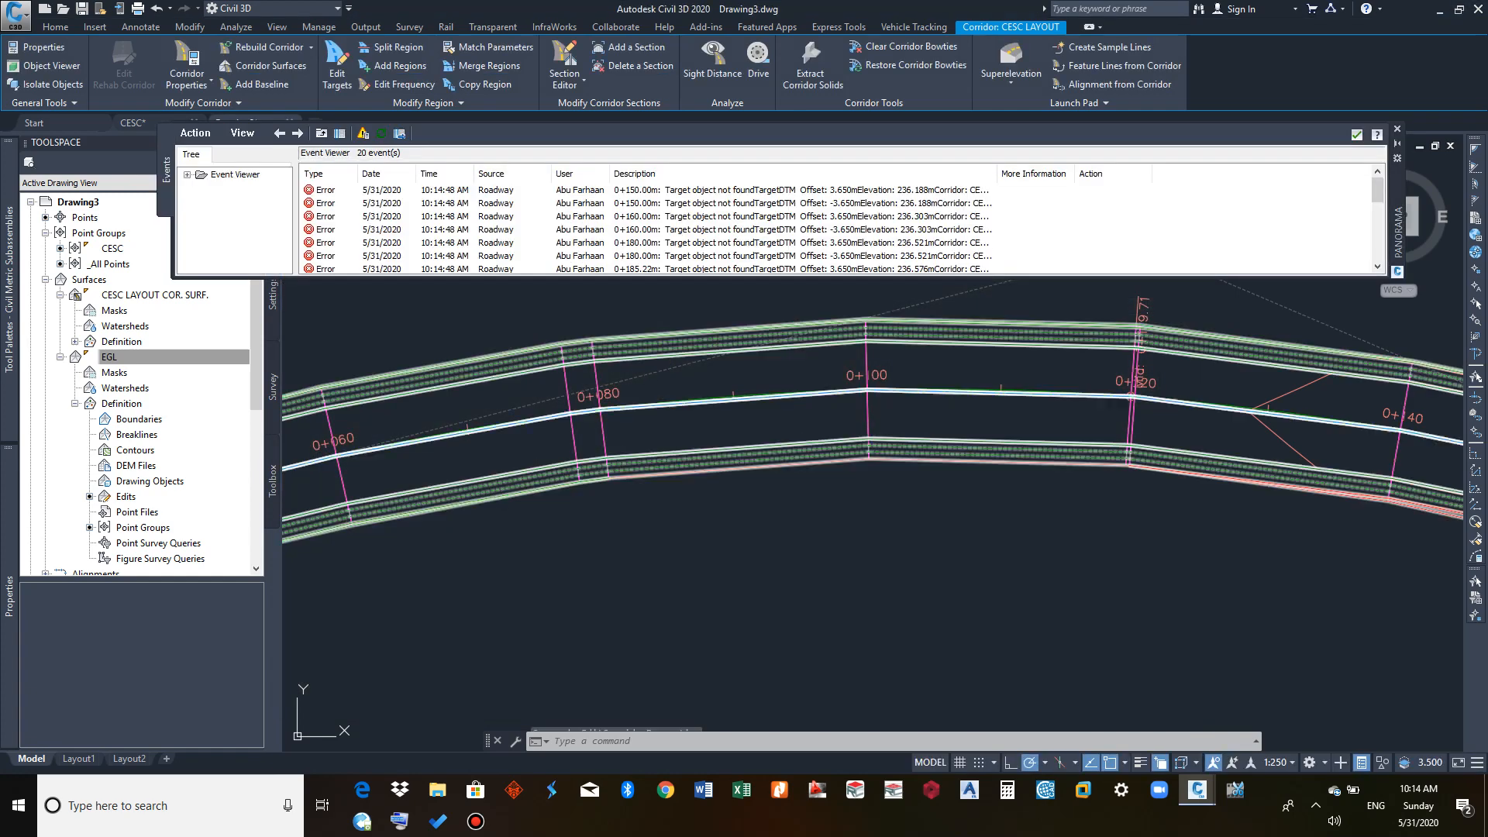
# Step: Examine the rebuilt corridor in plan around station 0+150, where its two regions meet
pyautogui.scroll(-4, 868, 469)
pyautogui.scroll(5, 868, 469)
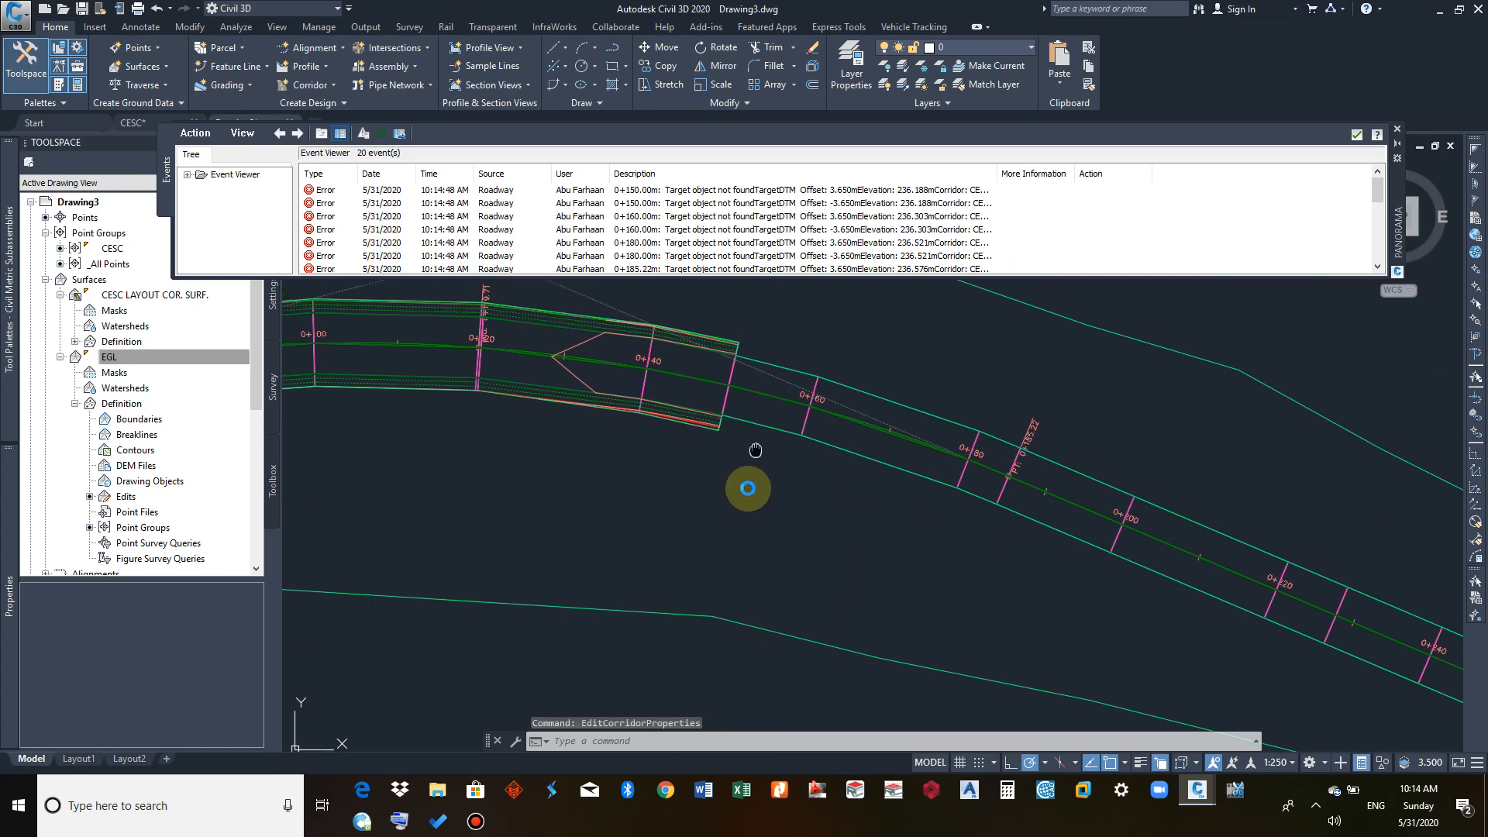
pyautogui.click(787, 440)
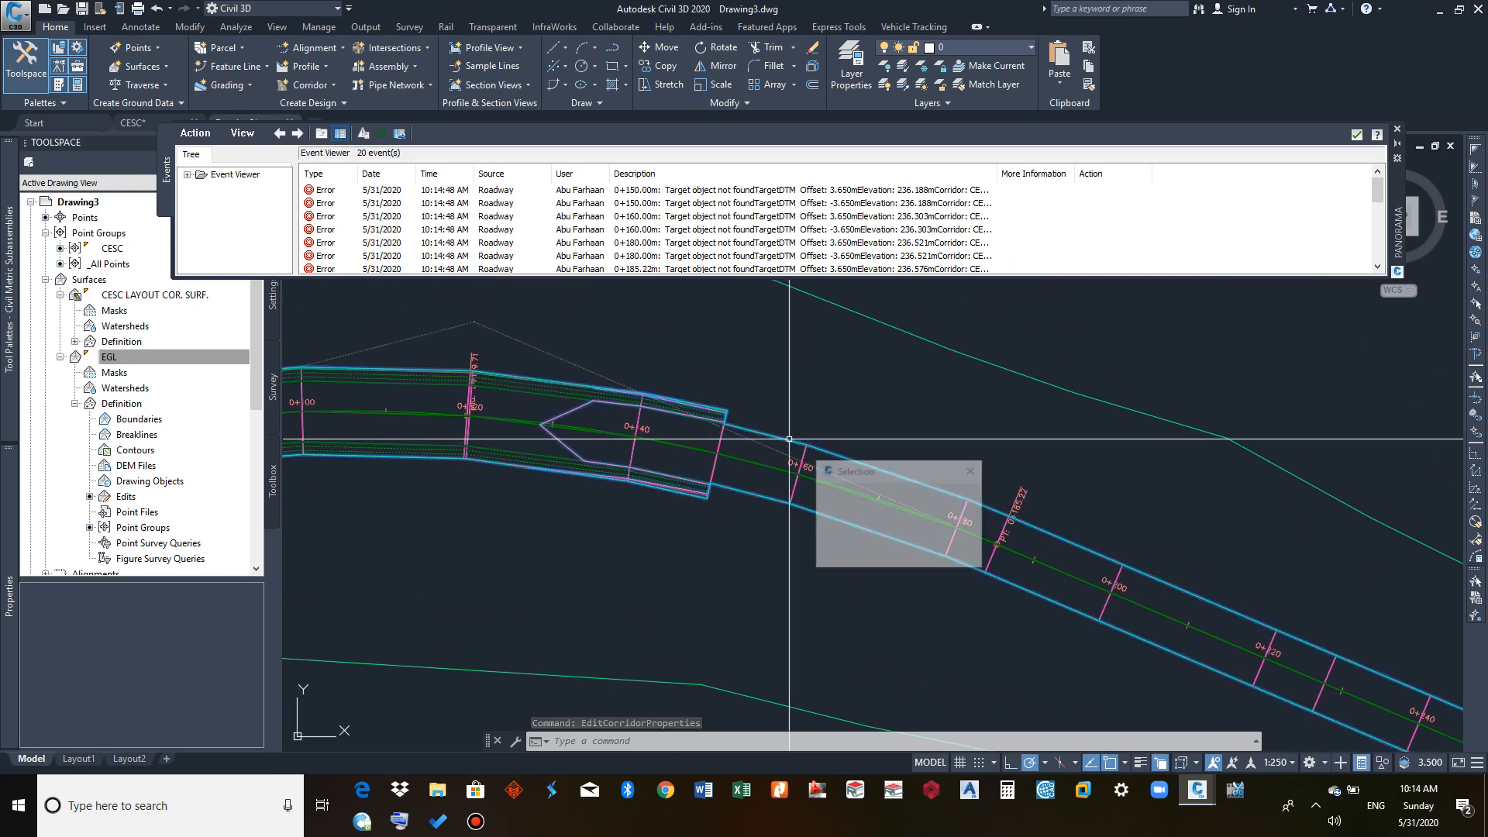
pyautogui.scroll(-5, 713, 521)
pyautogui.moveTo(709, 529); pyautogui.dragTo(739, 523, button='middle')
pyautogui.press('Escape')
pyautogui.scroll(3, 726, 470)
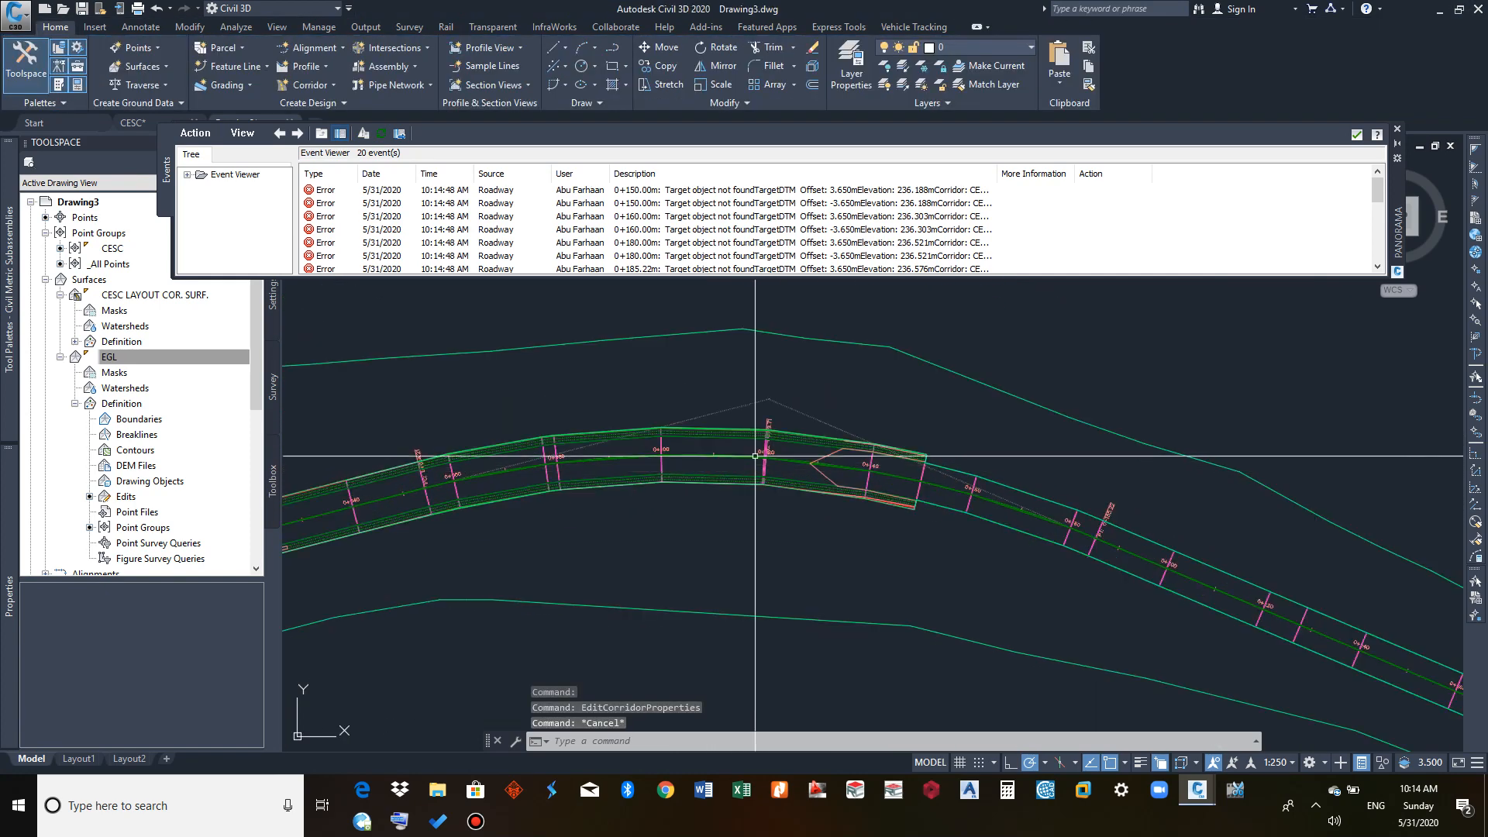
# Step: Select the corridor and stretch the second region's start along the baseline to about station 0+163
pyautogui.click(726, 470)
pyautogui.scroll(3, 921, 474)
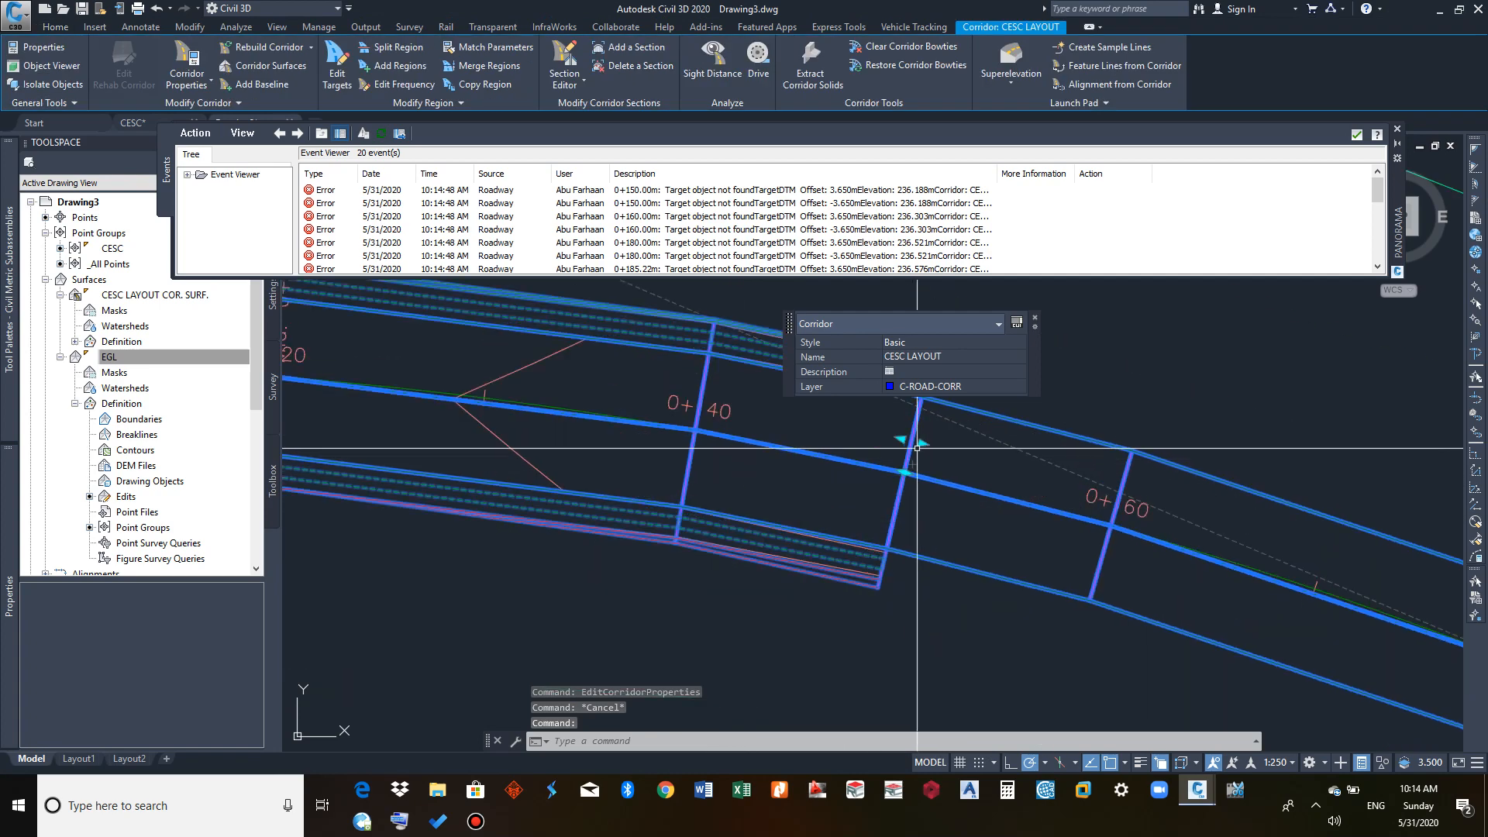
pyautogui.click(971, 486)
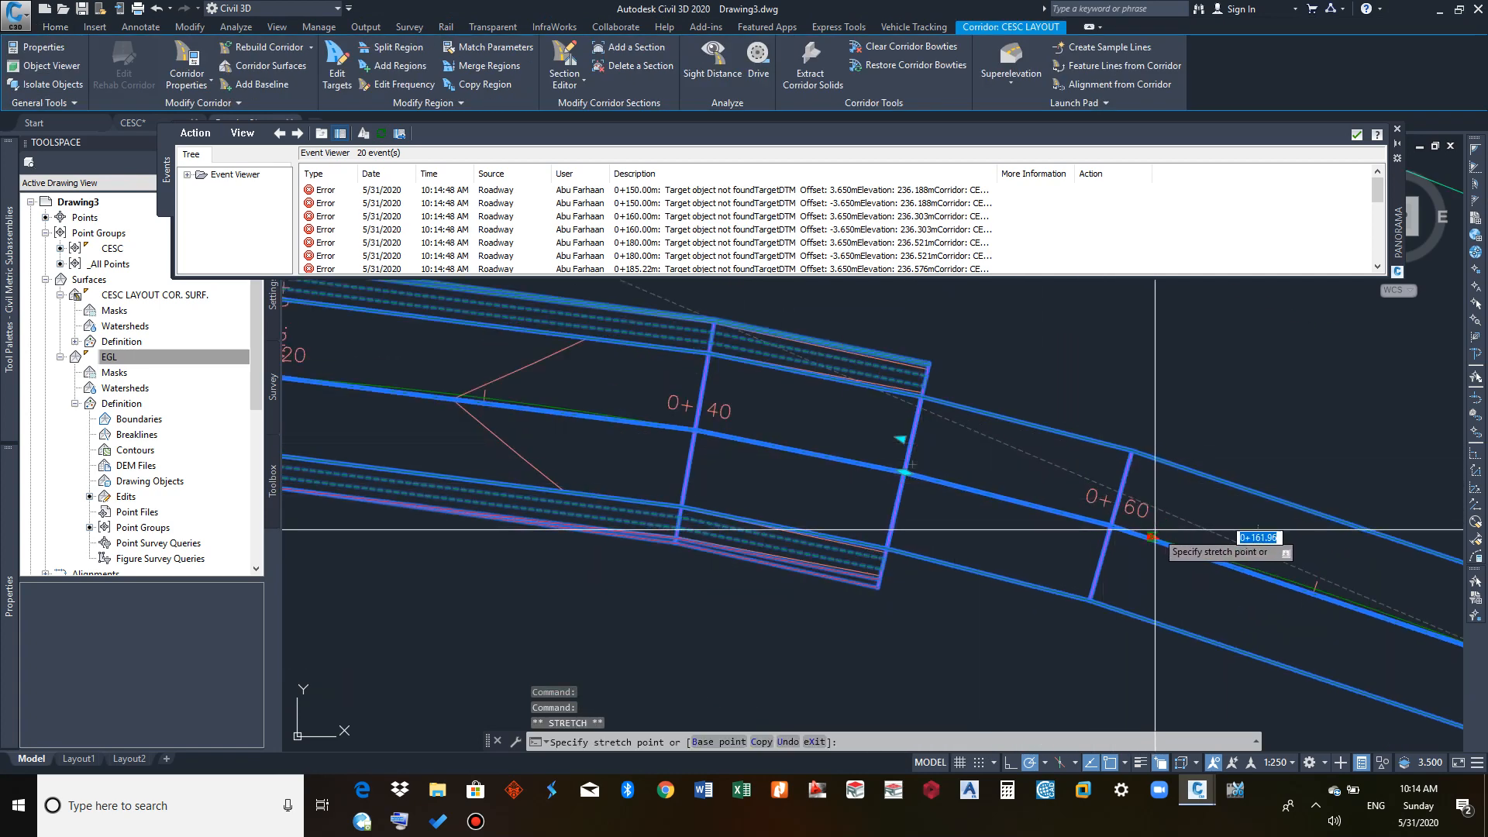
pyautogui.click(1133, 538)
pyautogui.scroll(-5, 1033, 538)
pyautogui.moveTo(1037, 541)
pyautogui.mouseDown(button='middle')
pyautogui.moveTo(1006, 509)
pyautogui.moveTo(933, 541)
pyautogui.moveTo(877, 539)
pyautogui.mouseUp(button='middle')
pyautogui.scroll(2, 973, 509)
pyautogui.scroll(-3, 975, 512)
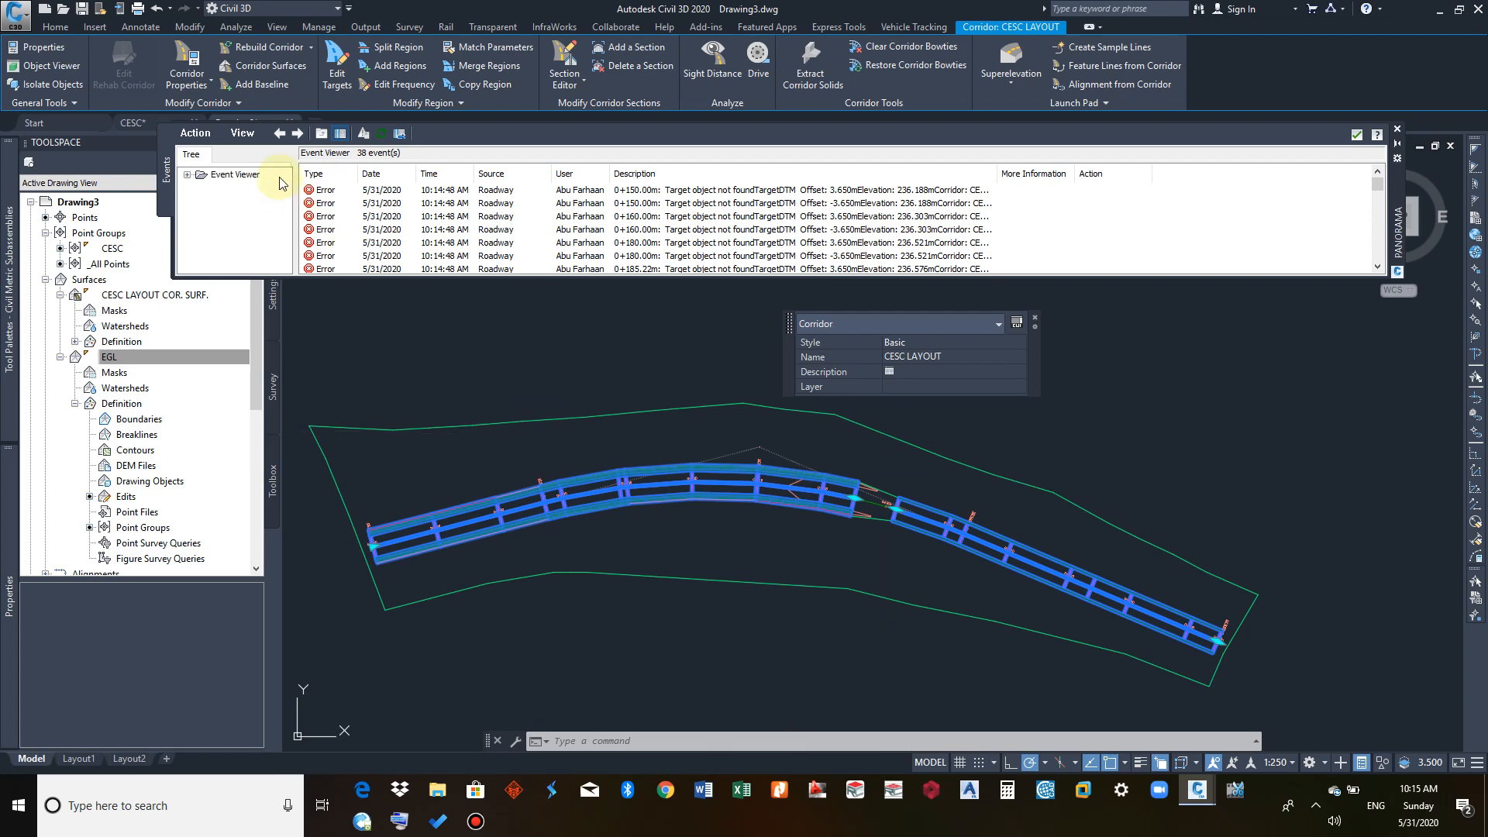
# Step: Dismiss the event list and remove the second region in the corridor properties of CESC LAYOUT
pyautogui.click(1397, 128)
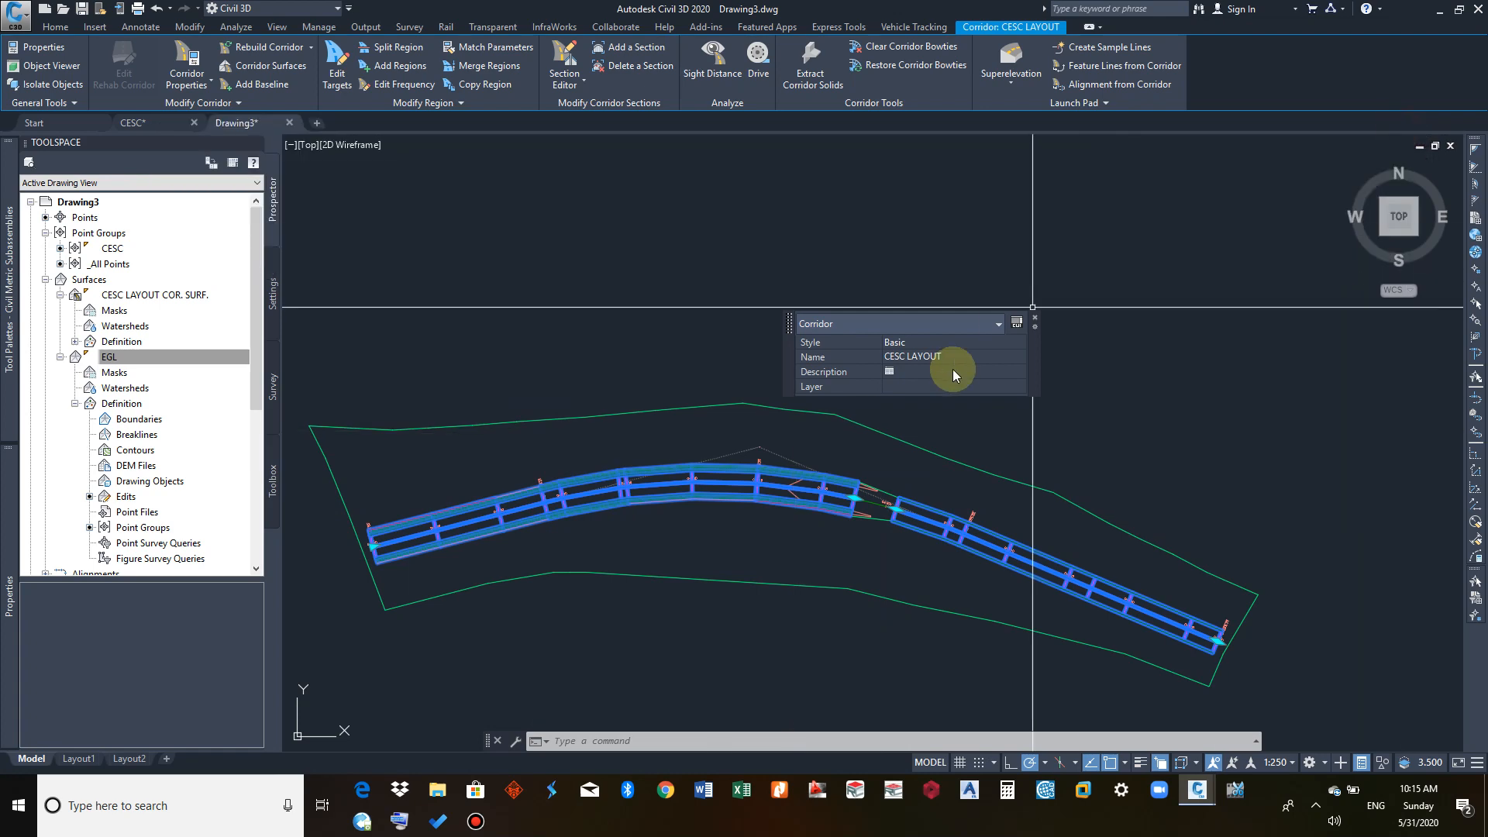
pyautogui.rightClick(783, 472)
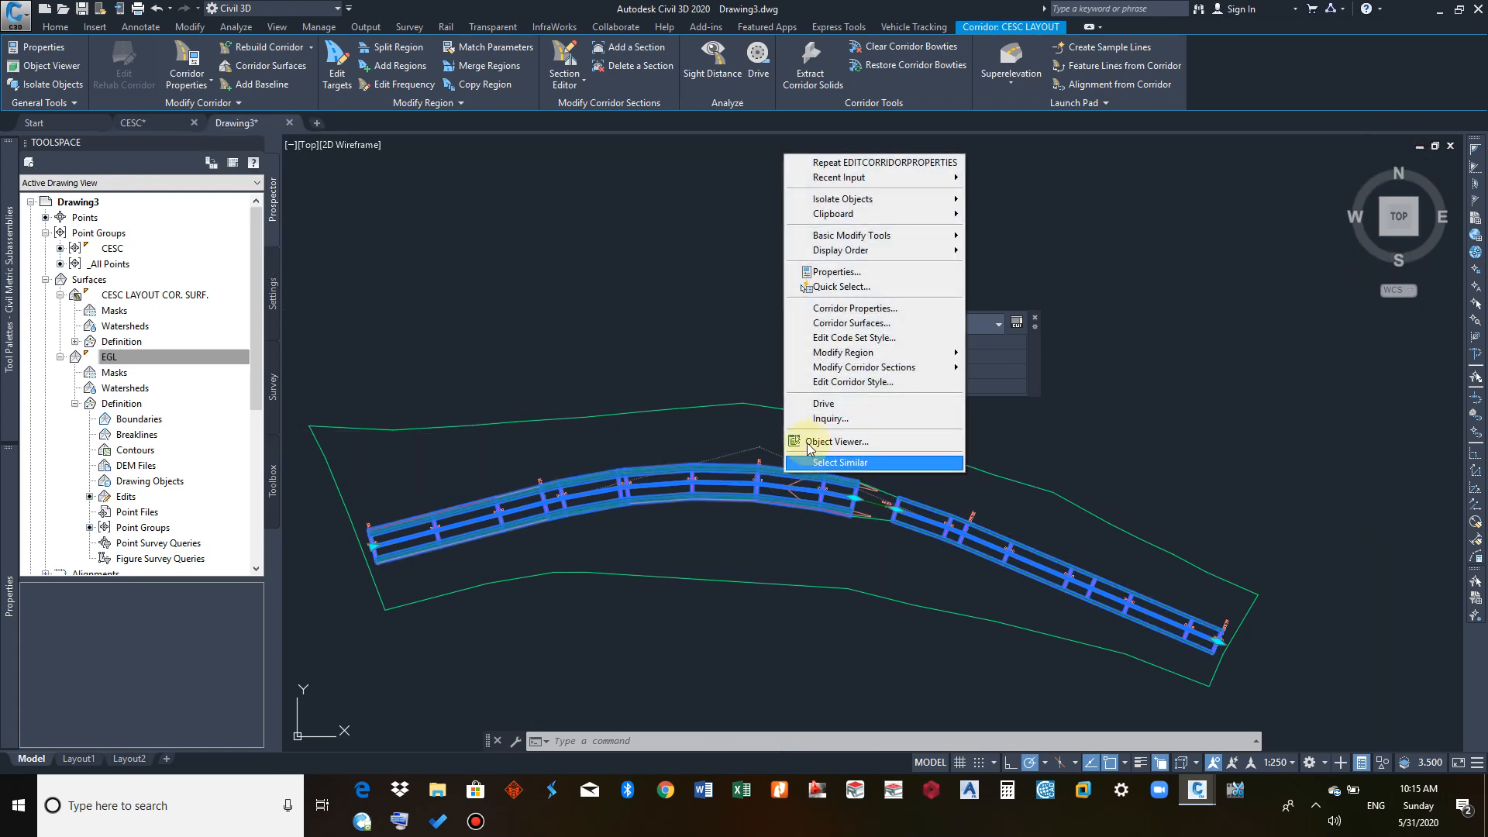
pyautogui.click(858, 309)
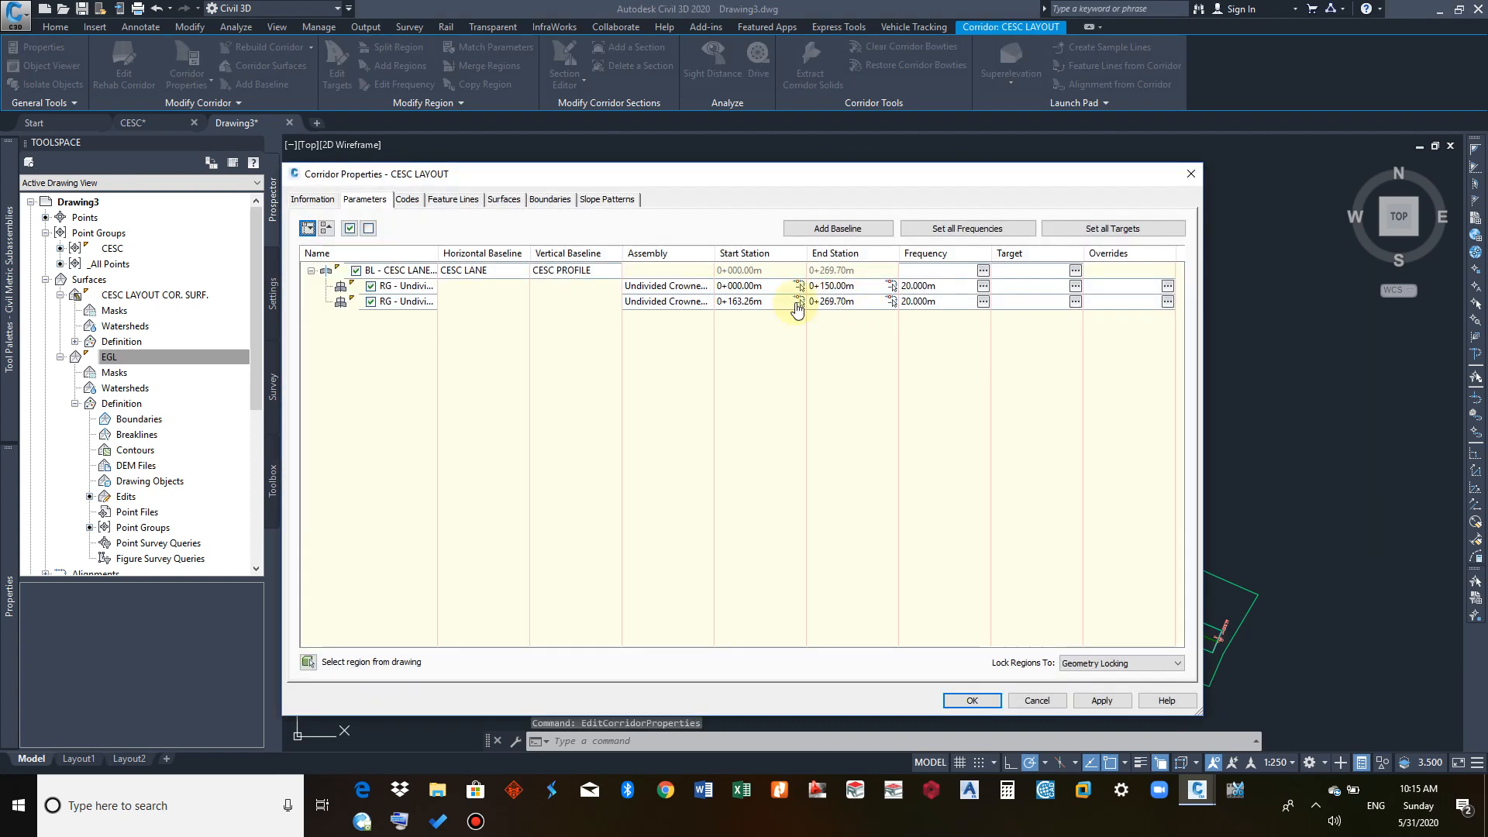
pyautogui.click(408, 302)
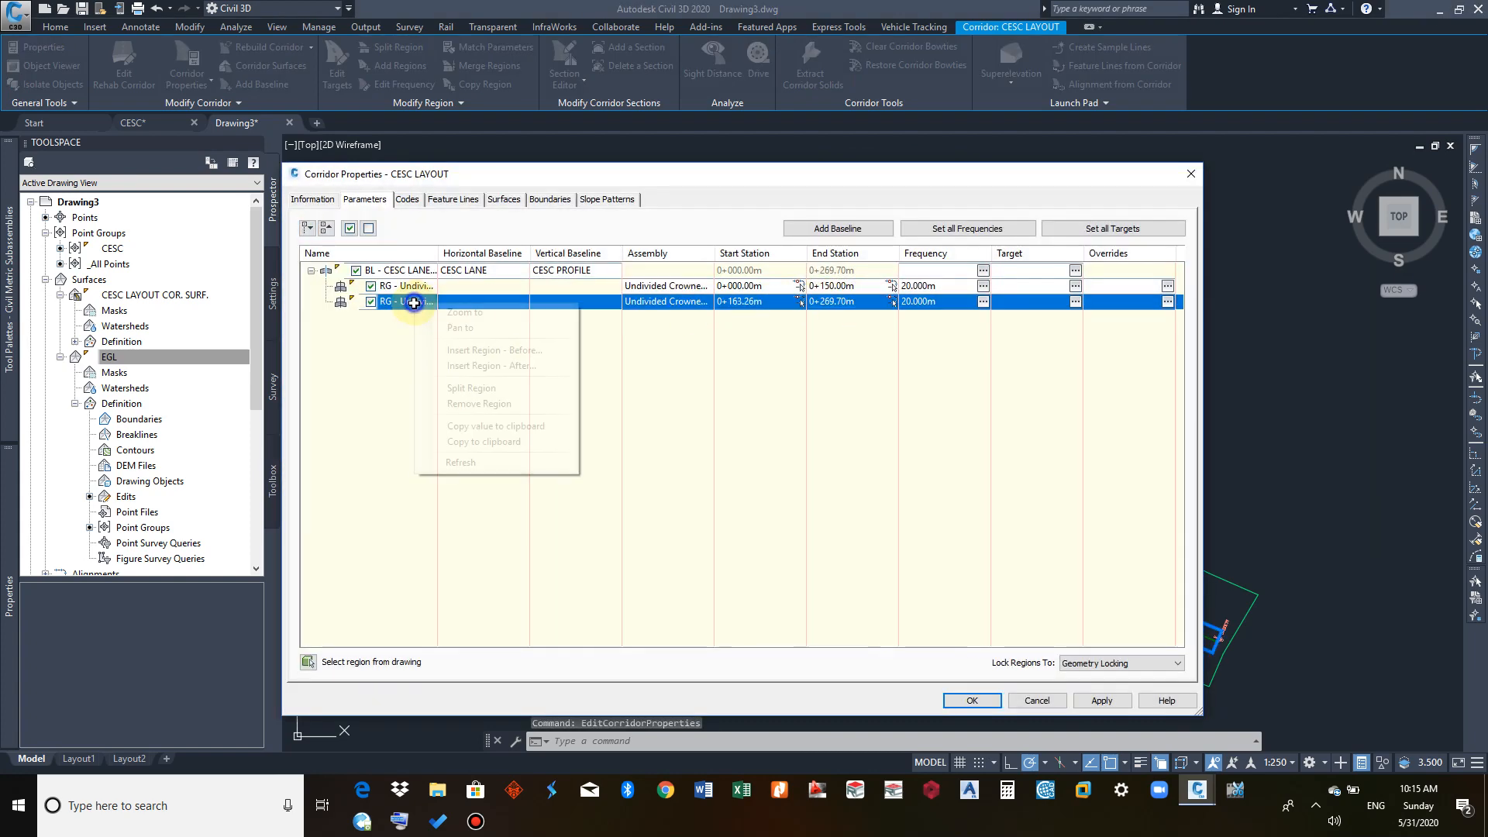
pyautogui.rightClick(416, 304)
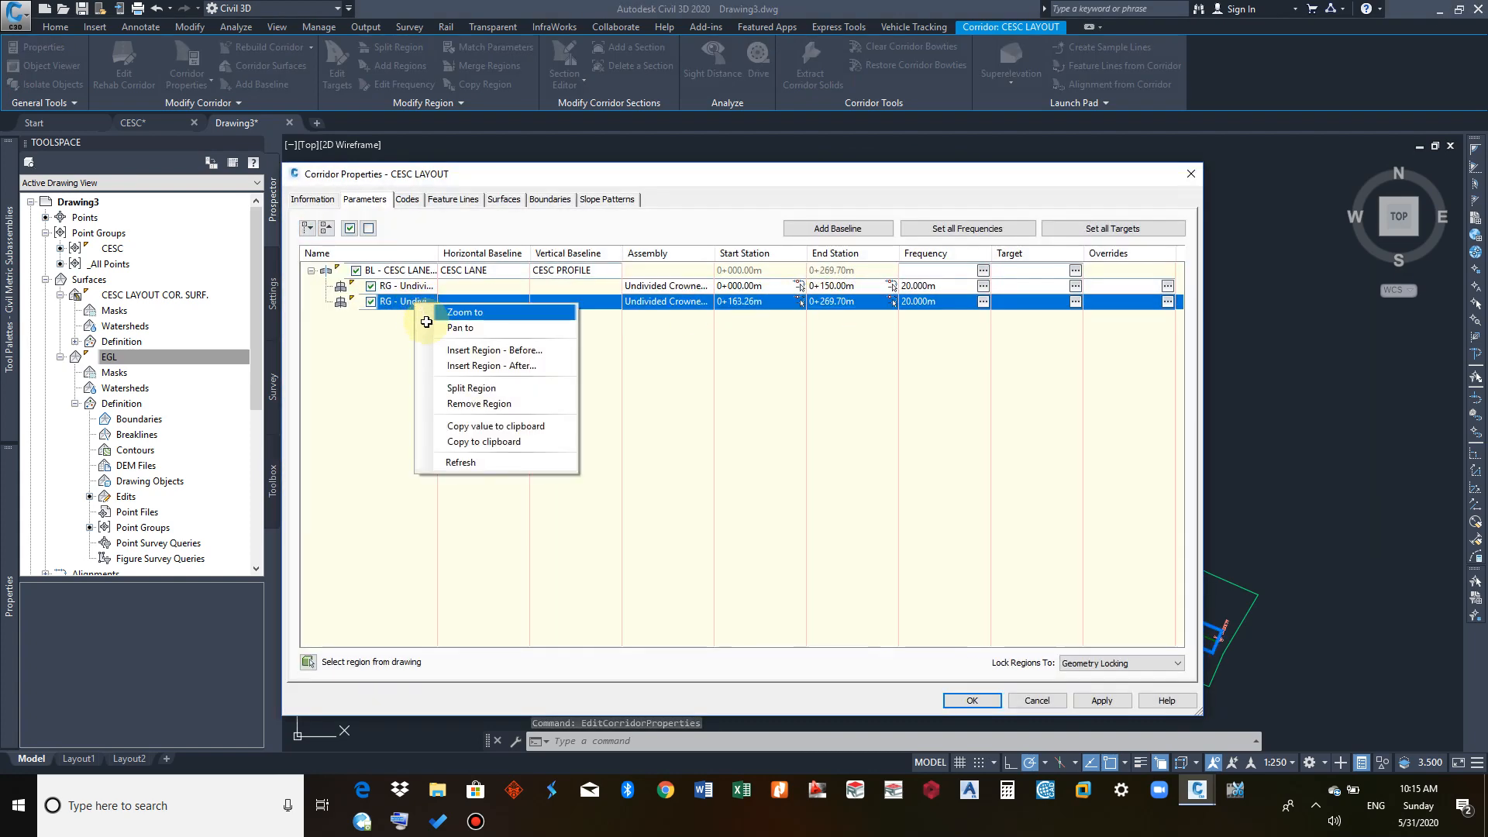
pyautogui.click(463, 404)
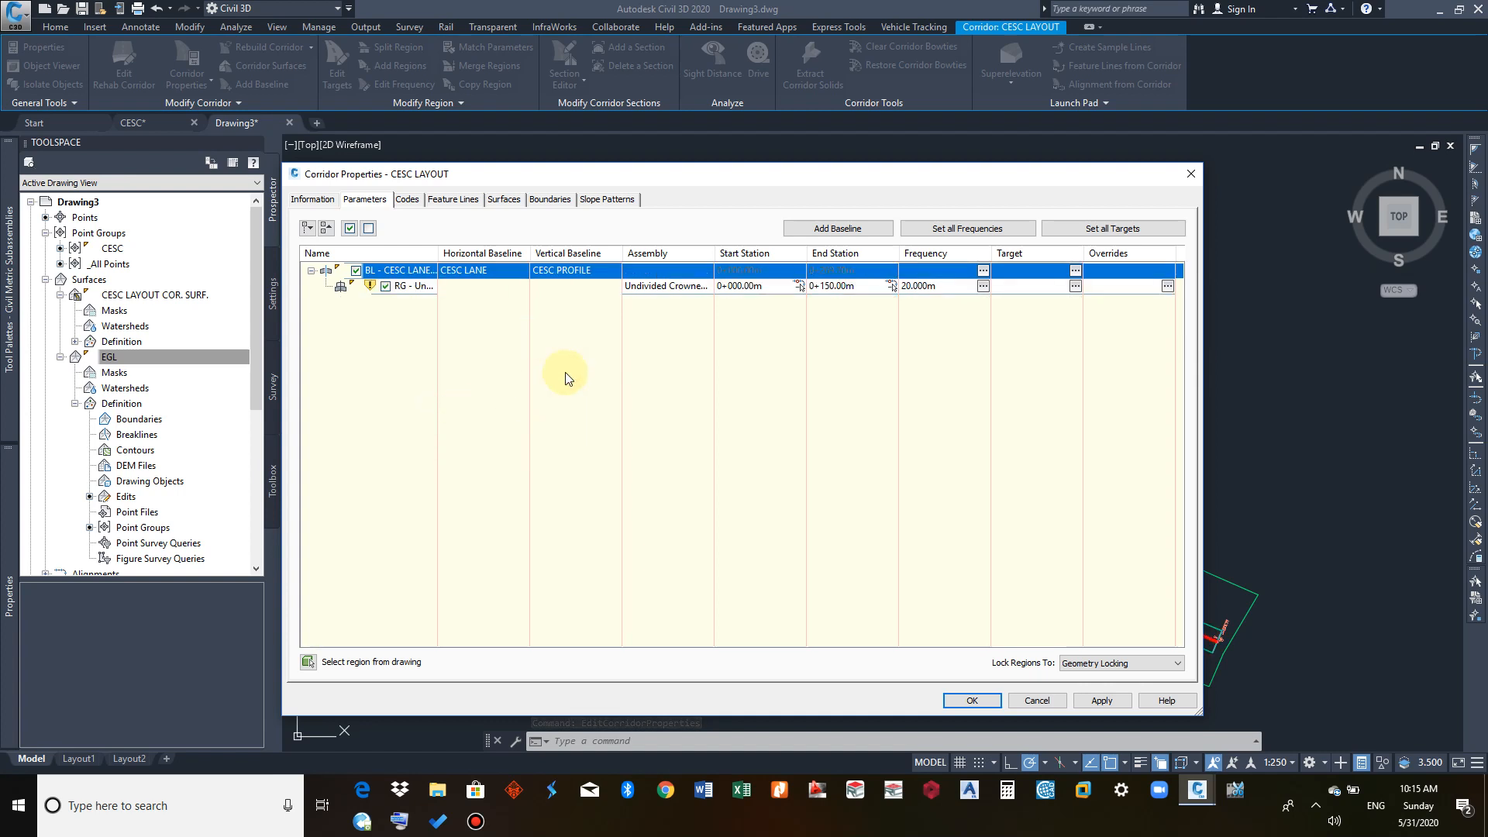
# Step: Try to set the remaining region's end station to 0+269.70
pyautogui.click(841, 286)
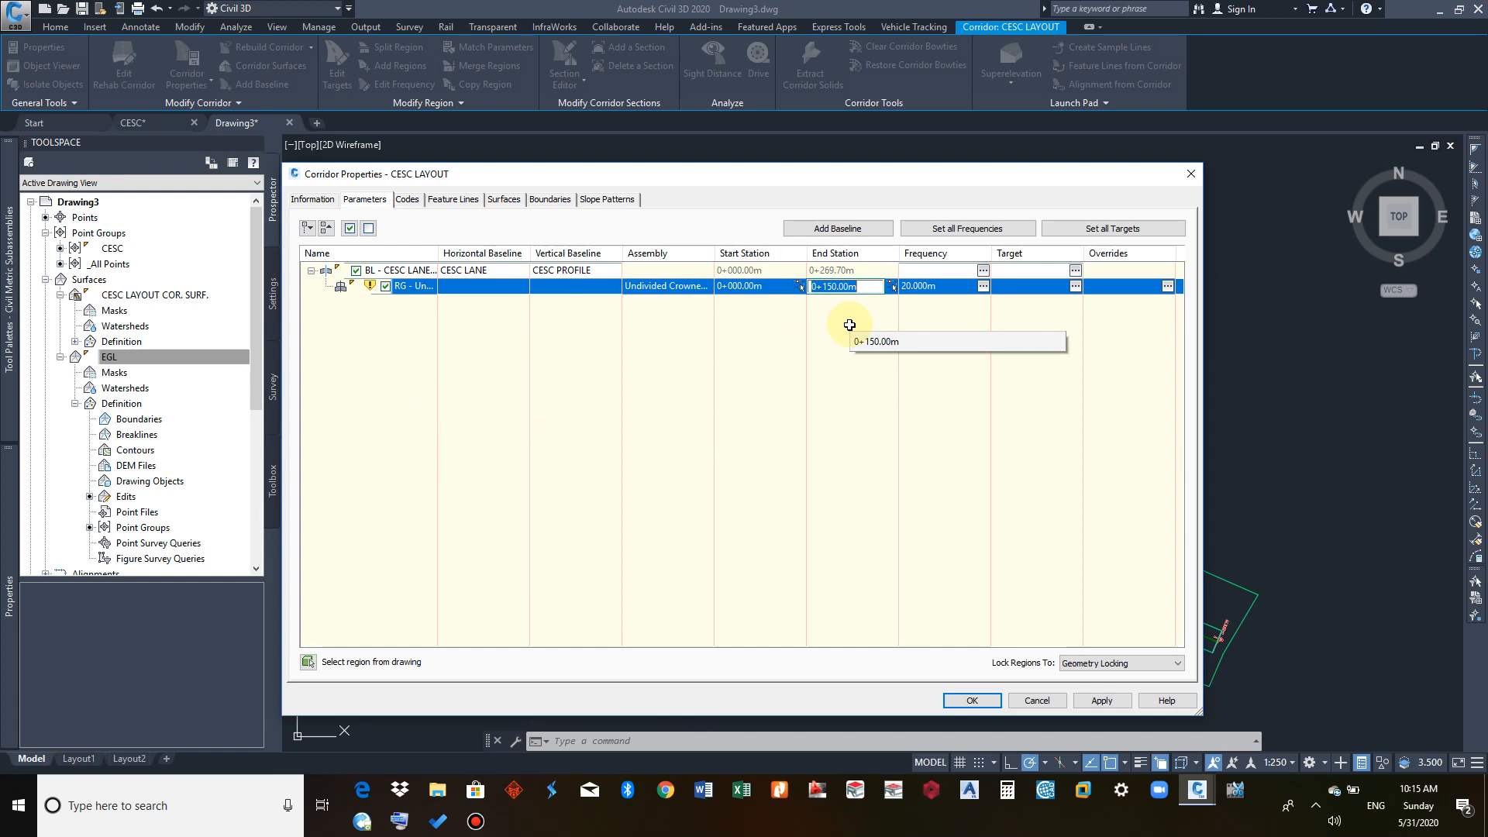
pyautogui.write('0+269.70')
pyautogui.press('Return')
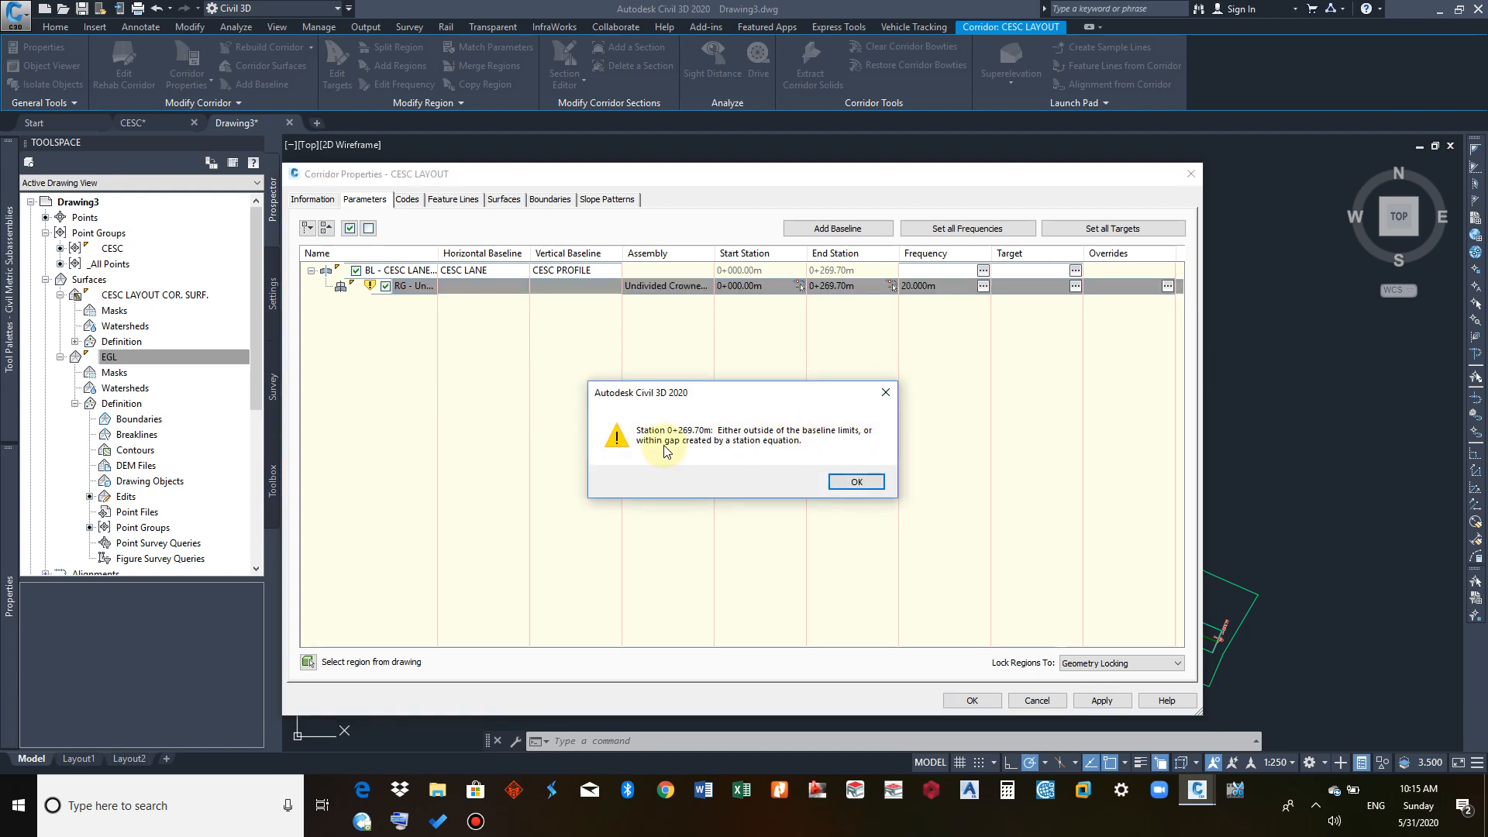
pyautogui.click(850, 484)
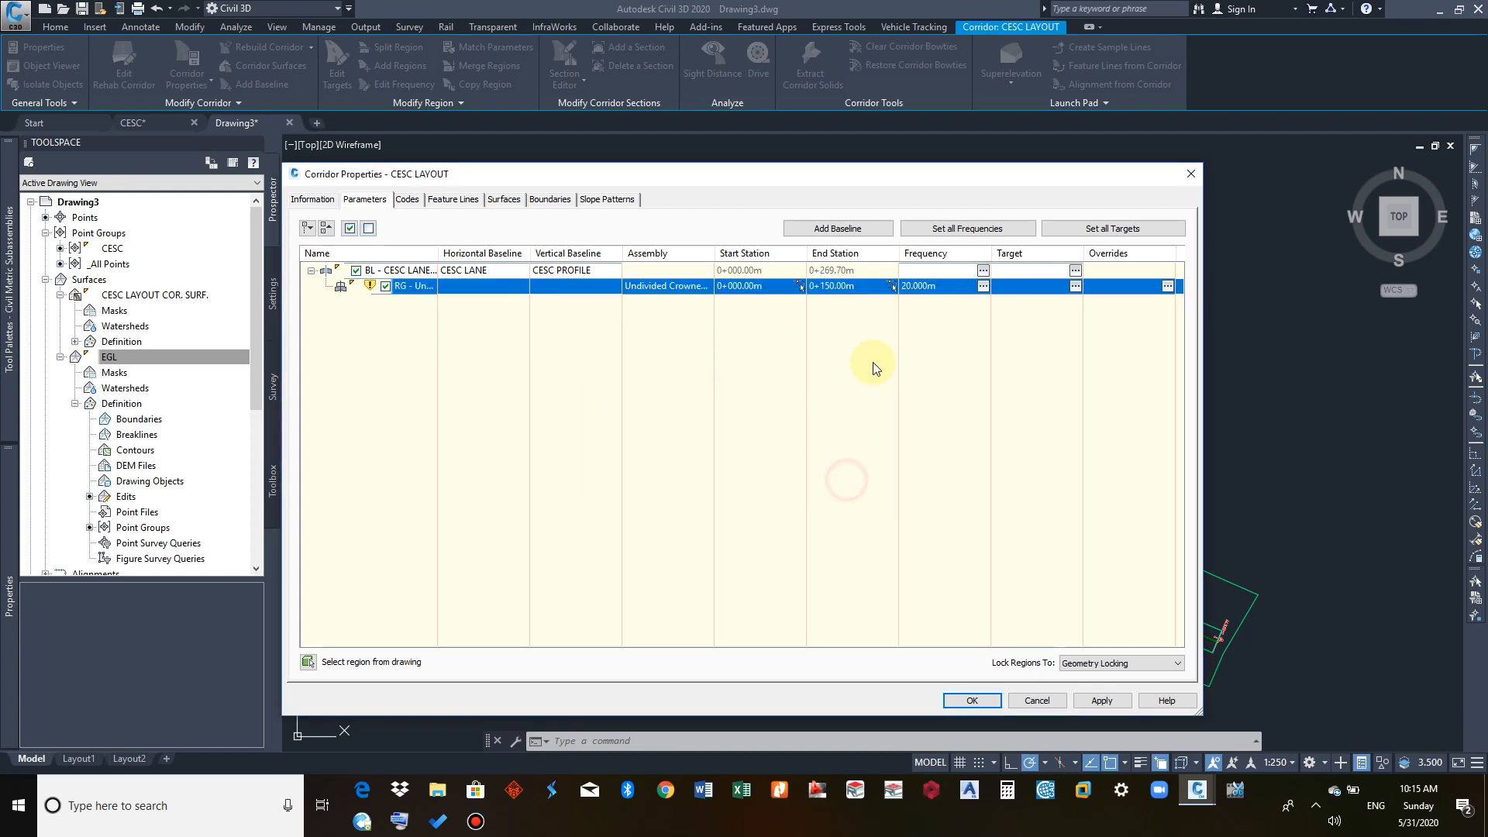
# Step: Extend the remaining region's end station to the baseline's endpoint at 0+269.70 by picking it in the drawing
pyautogui.click(891, 285)
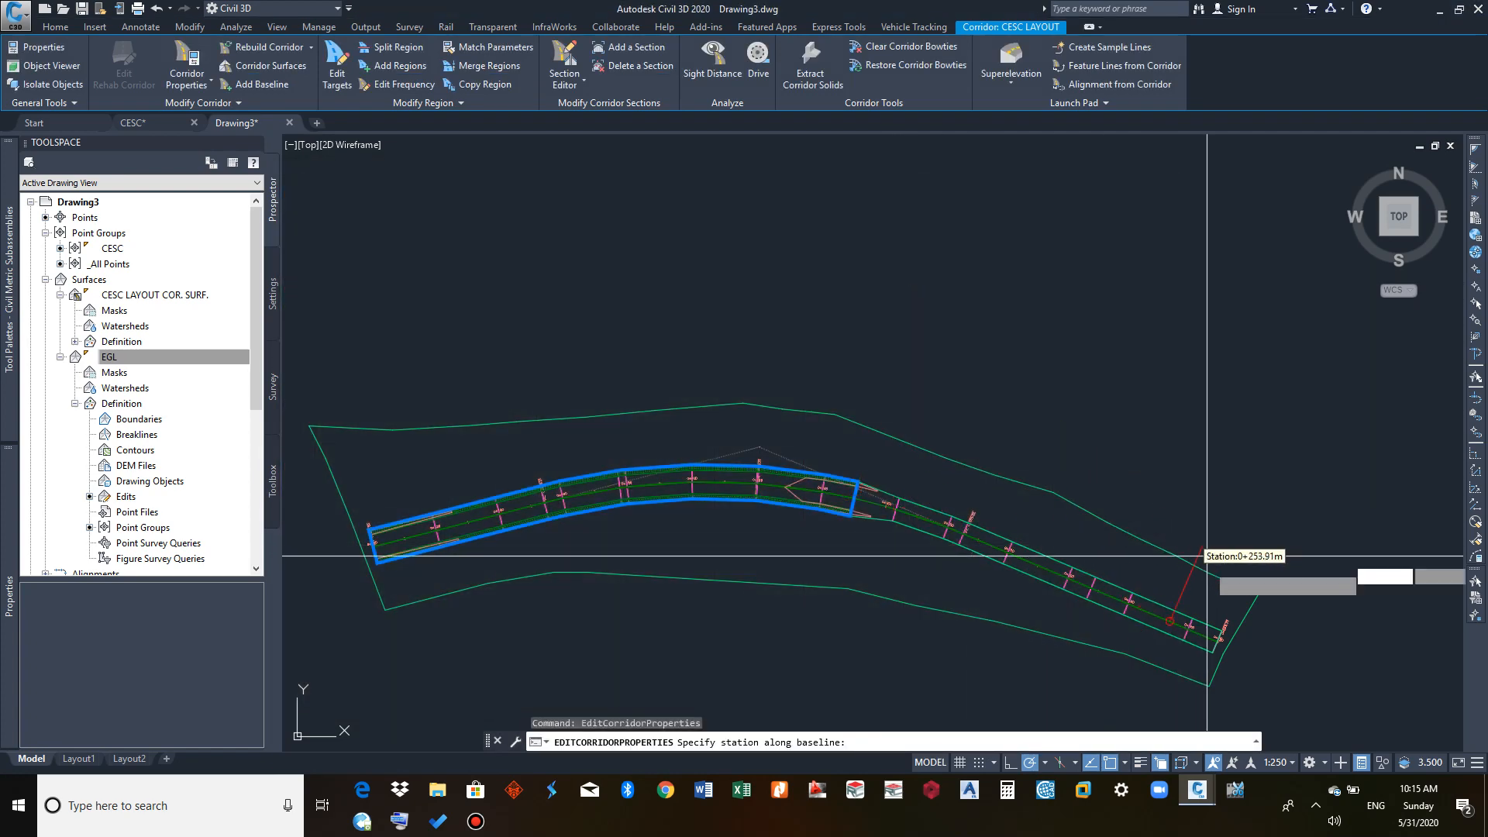
pyautogui.scroll(3, 1206, 556)
pyautogui.scroll(-6, 1193, 643)
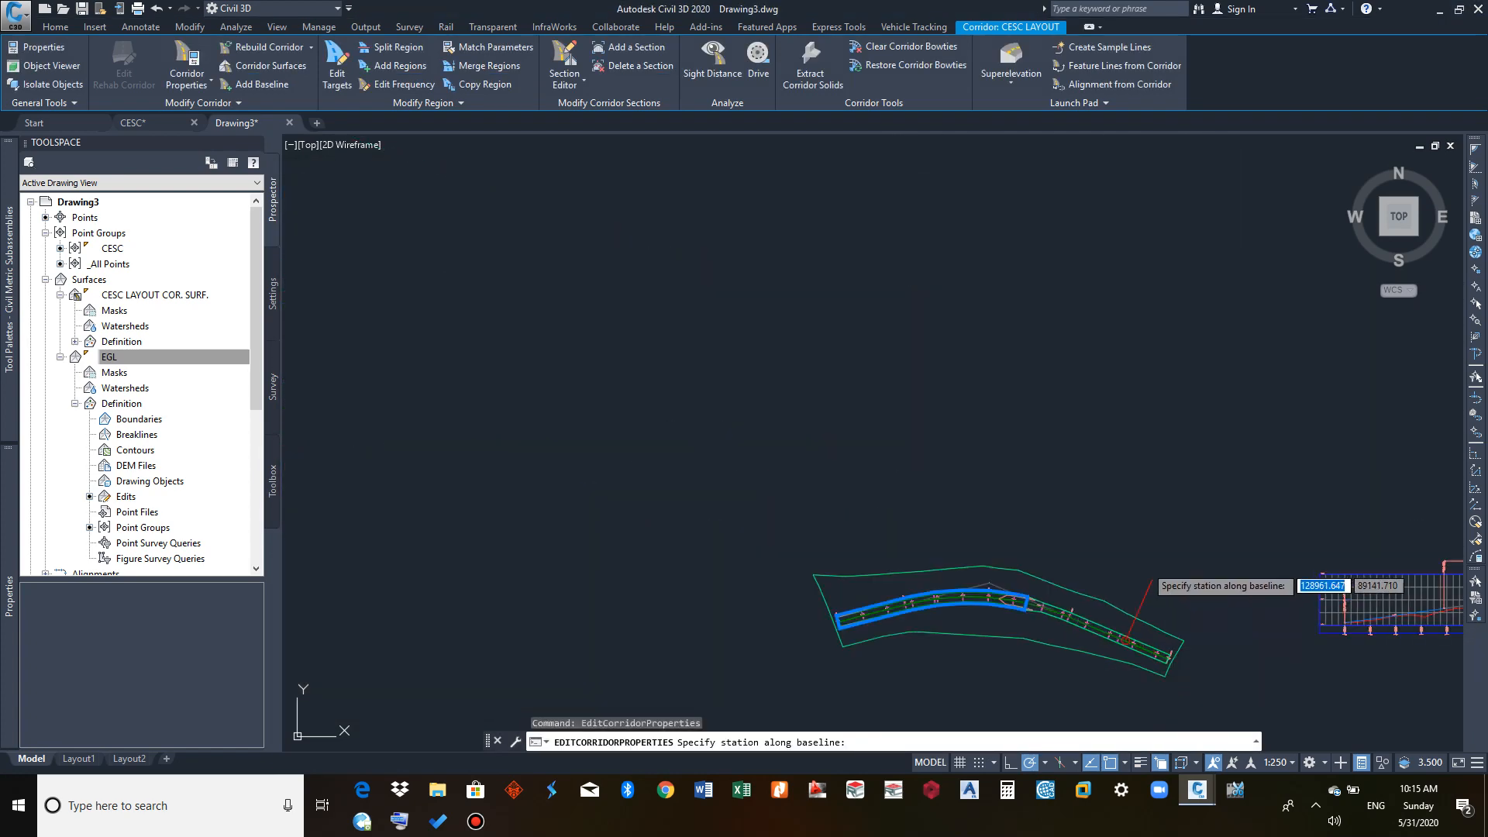
pyautogui.scroll(5, 1159, 651)
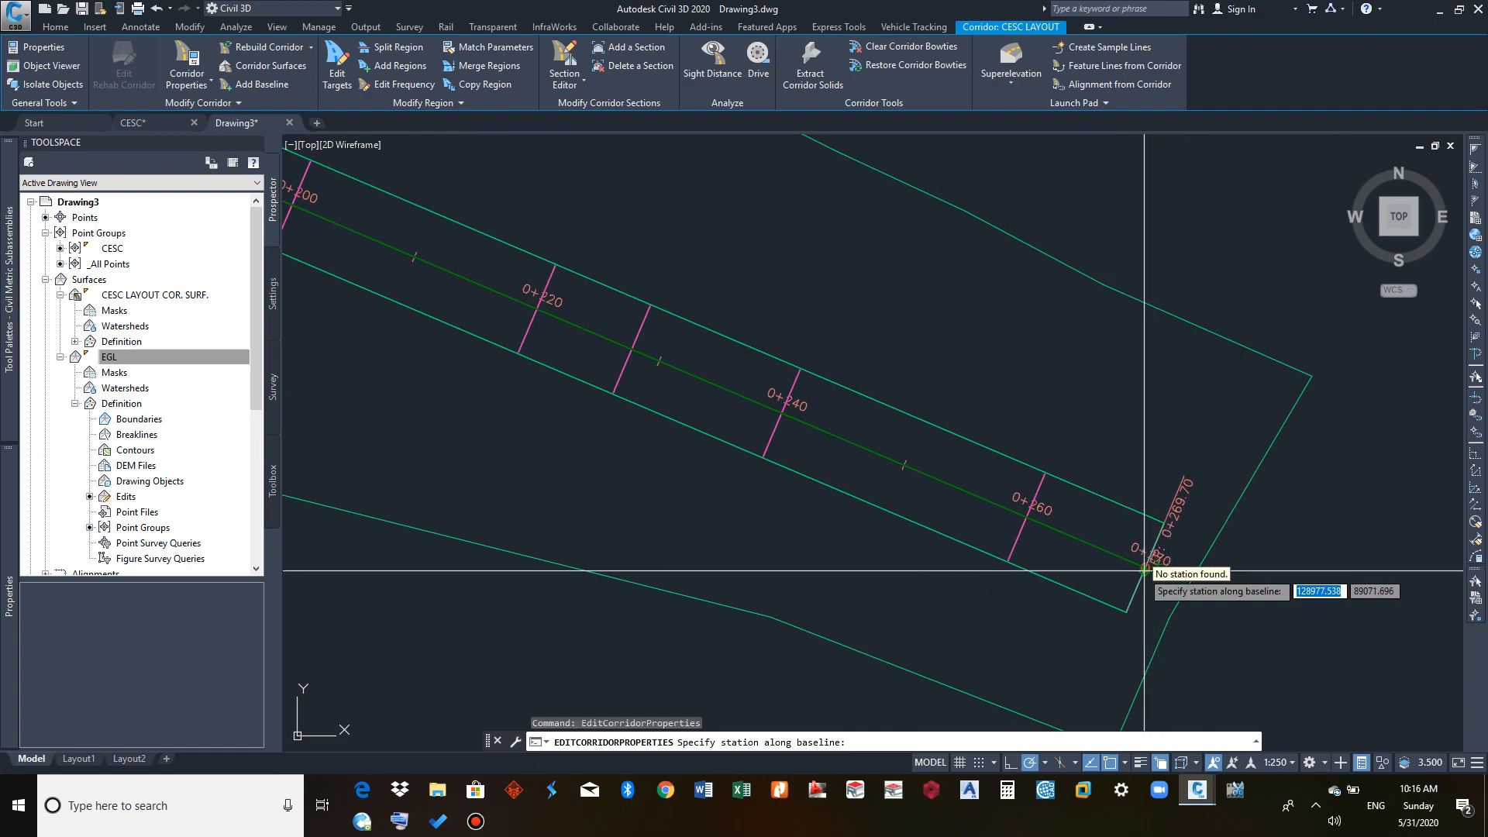
pyautogui.scroll(4, 1155, 577)
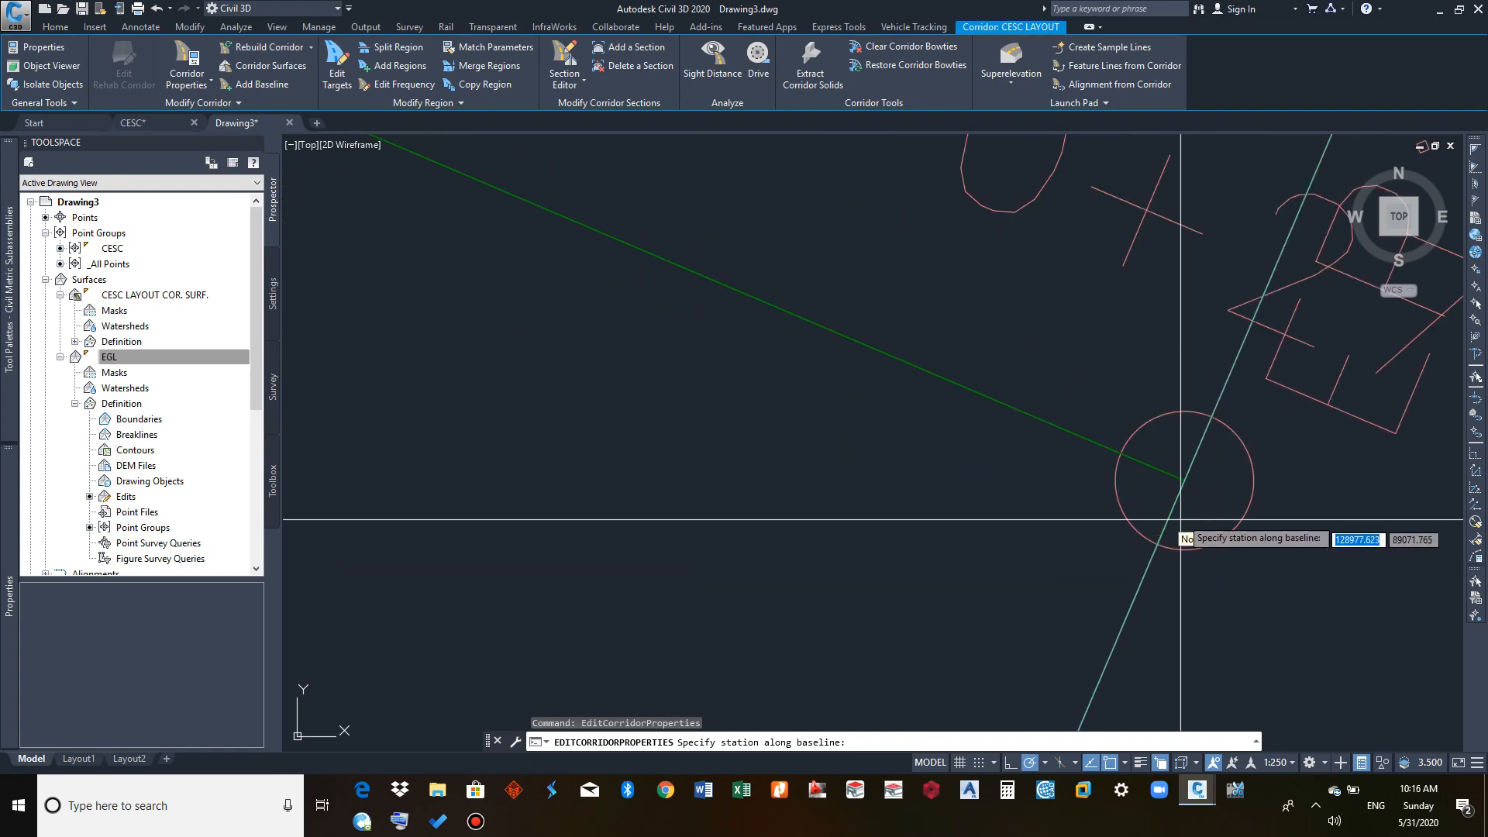
pyautogui.click(1186, 480)
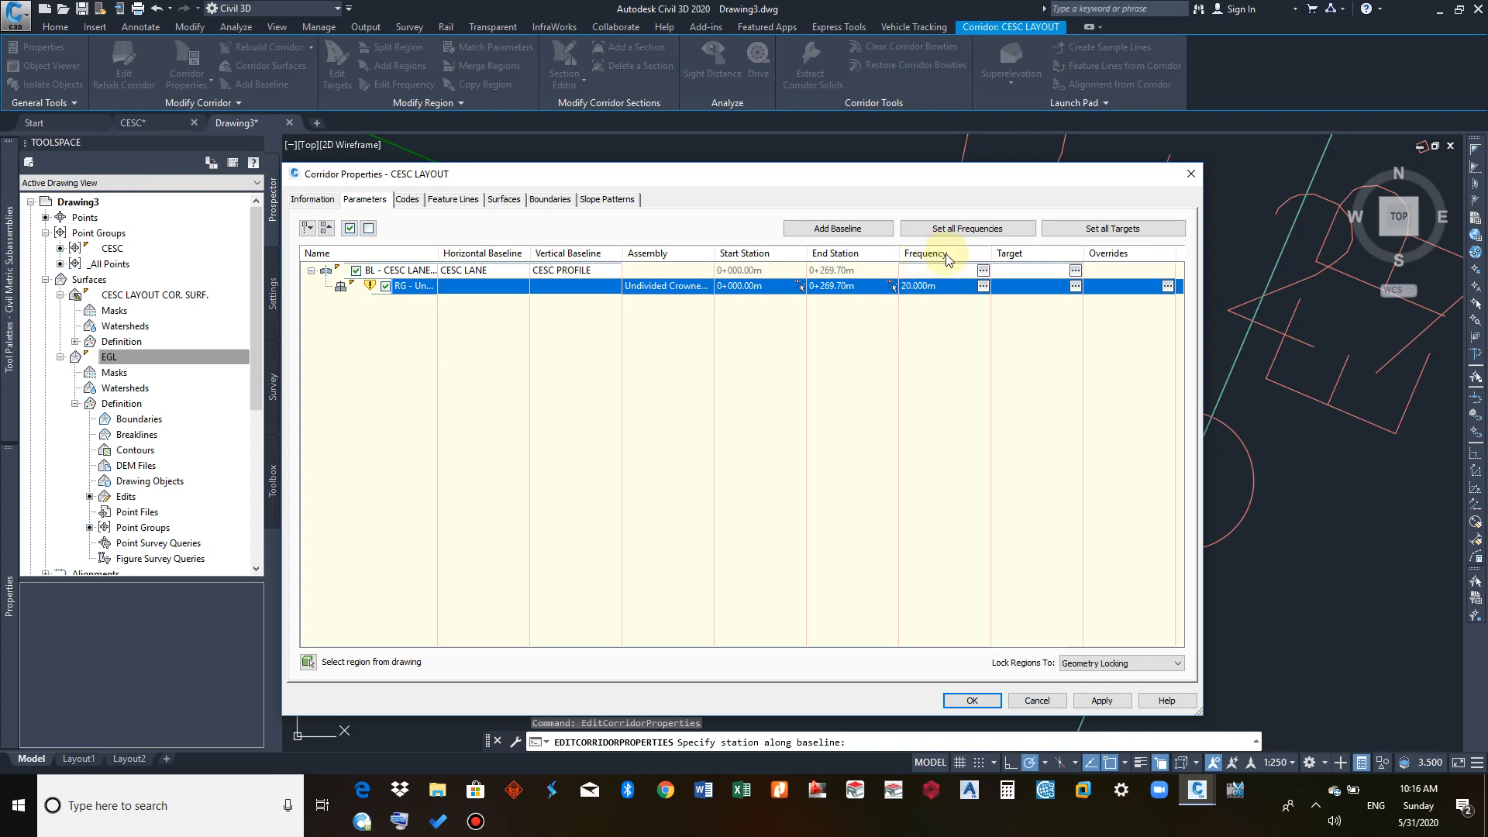
# Step: Set the baseline's assembly frequency along tangents, curve increment and spirals to 25 m each
pyautogui.click(982, 271)
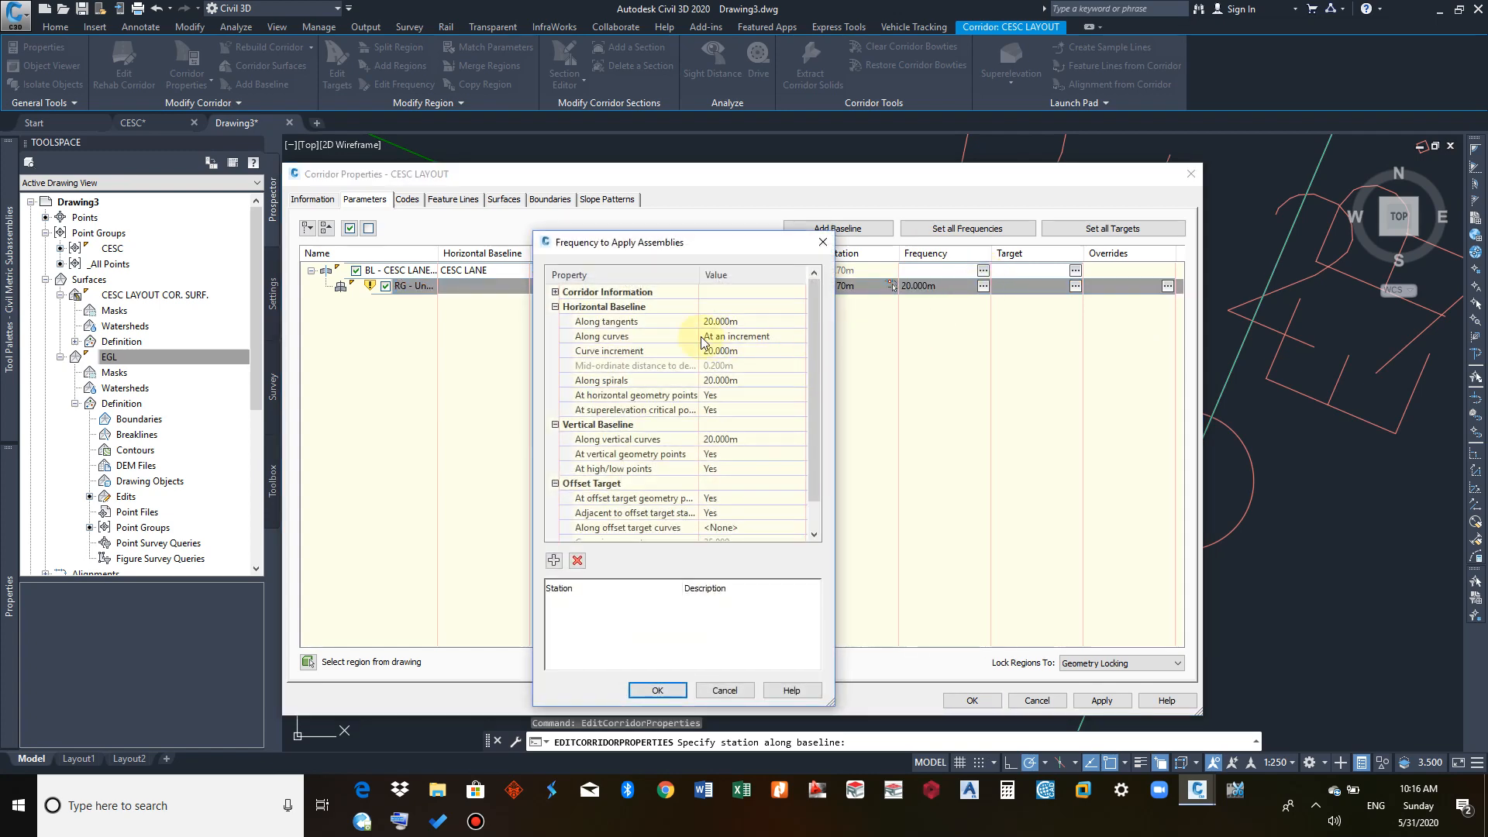
pyautogui.click(741, 326)
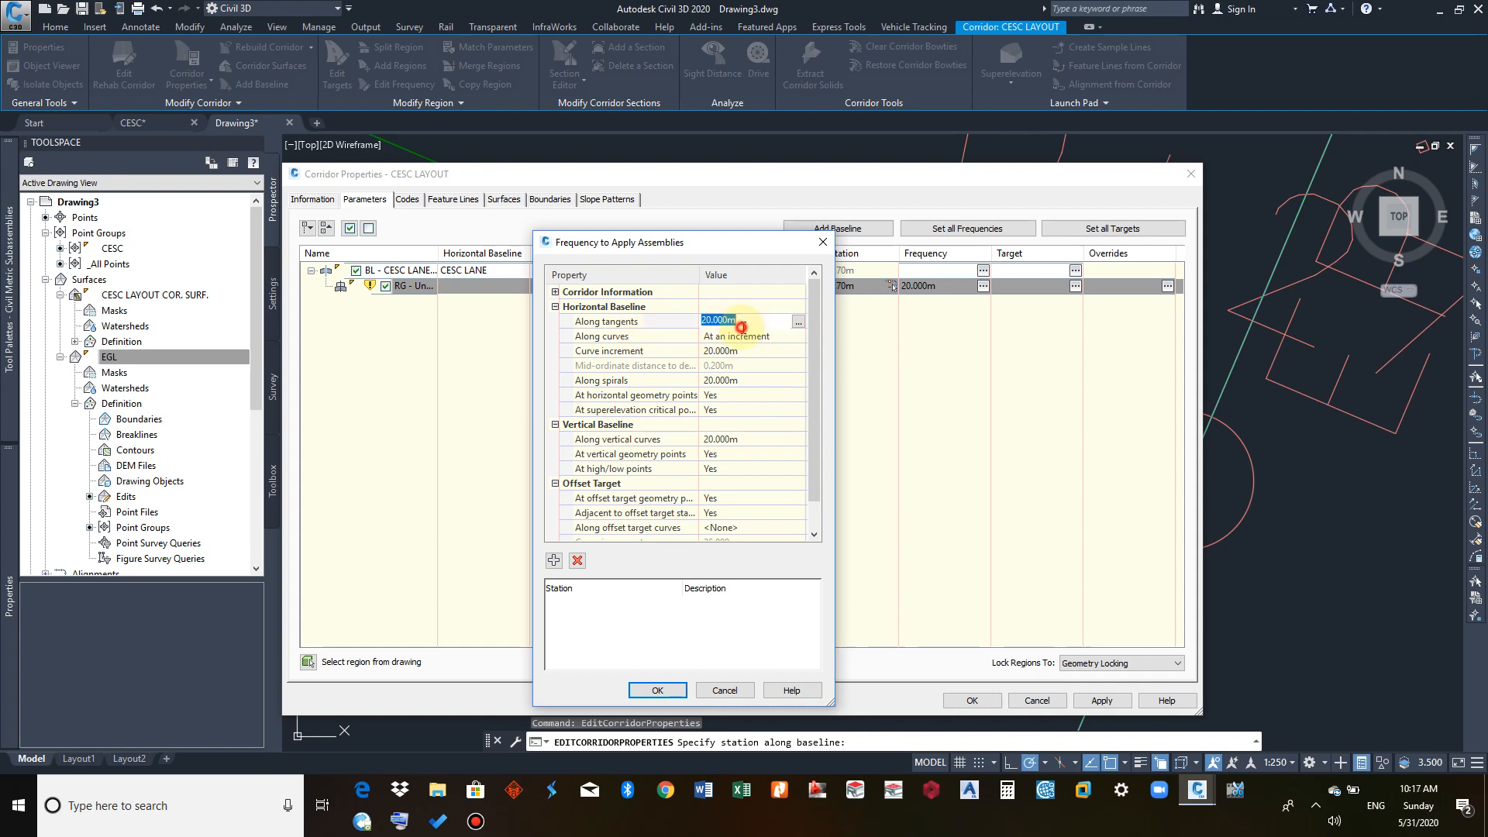
pyautogui.write('25')
pyautogui.click(737, 353)
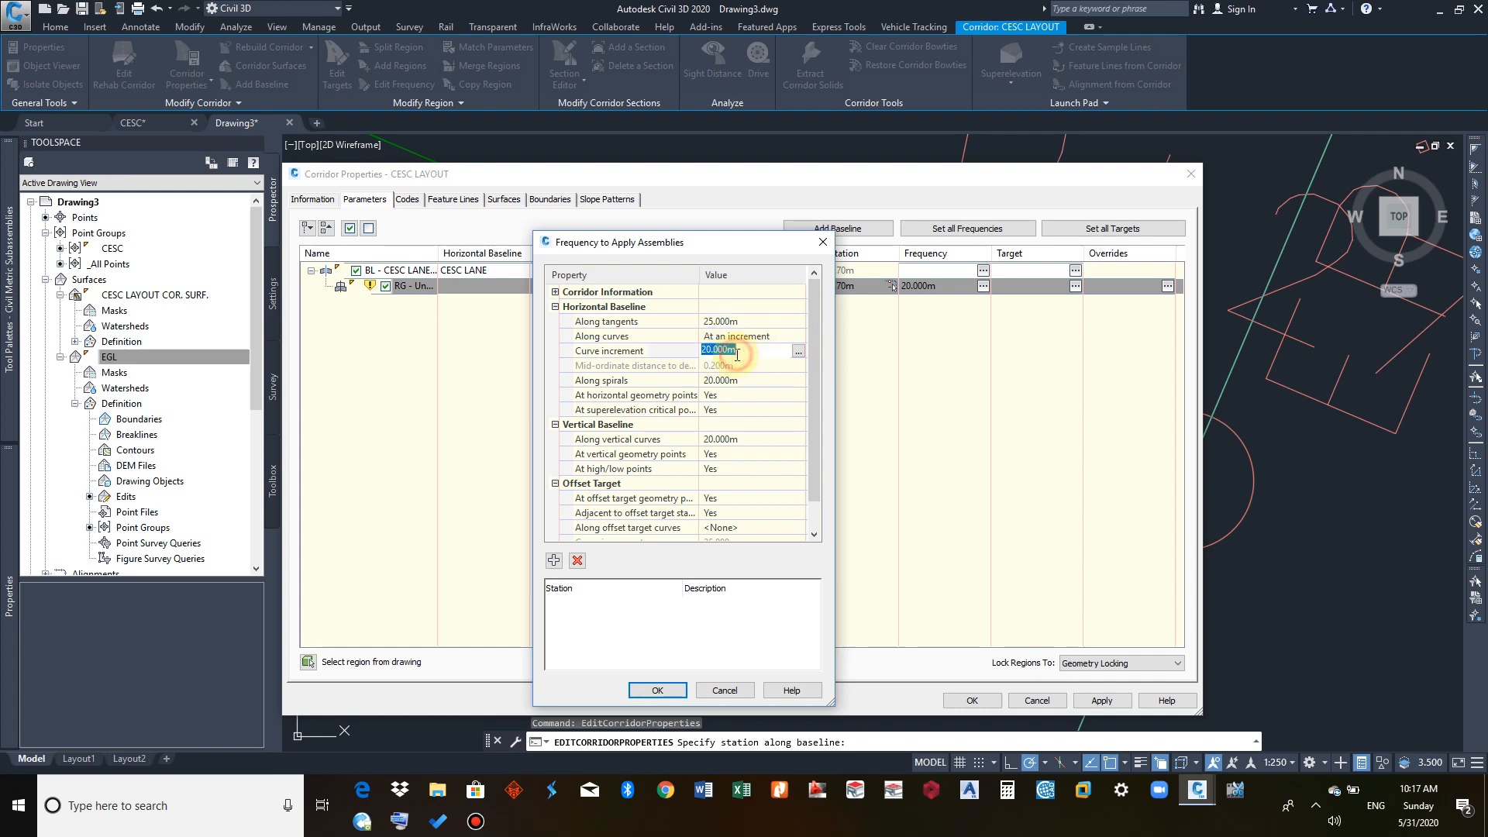
pyautogui.write('25')
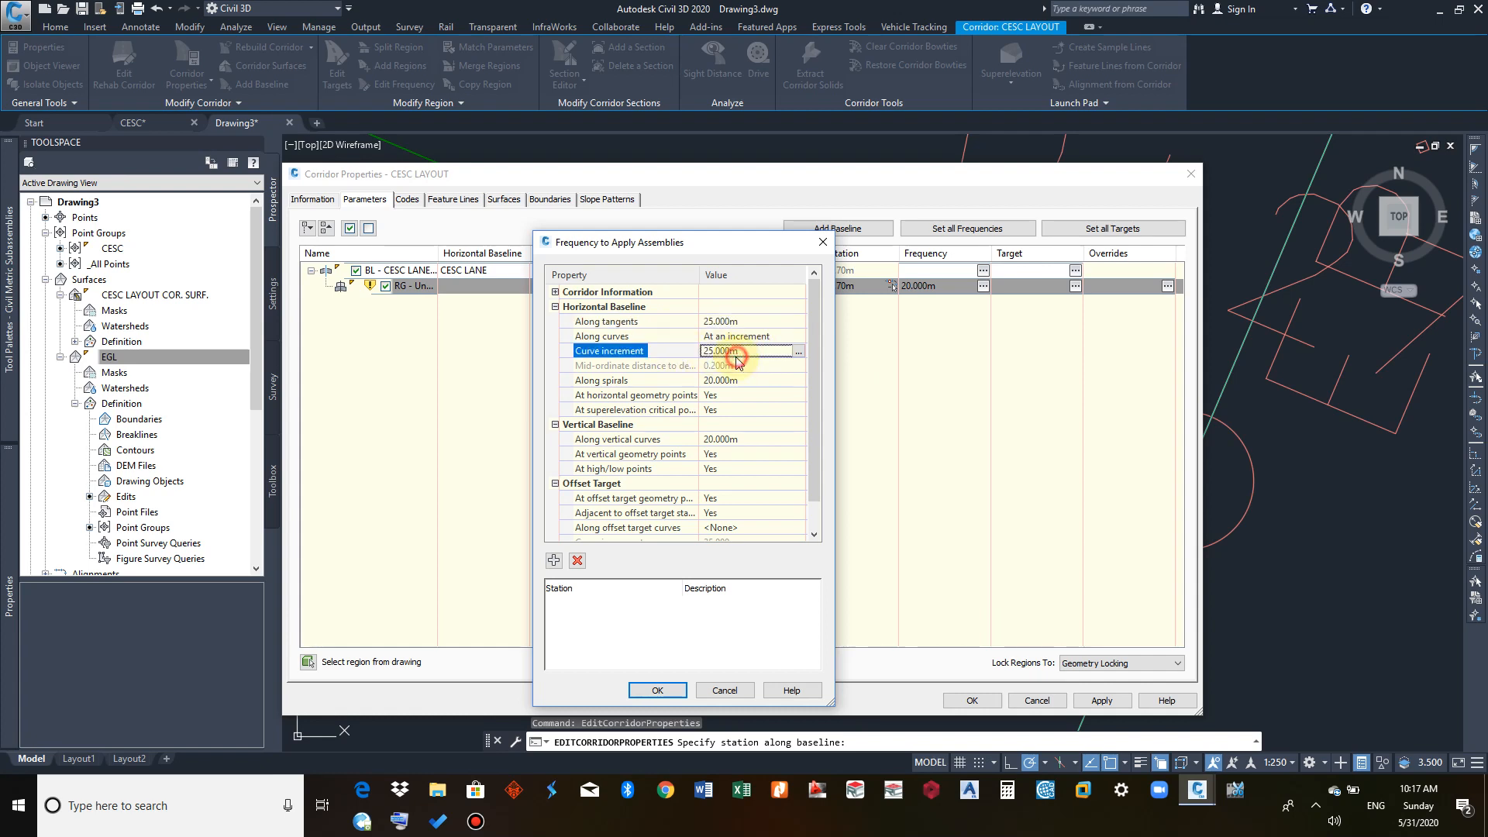
pyautogui.click(739, 381)
pyautogui.write('25')
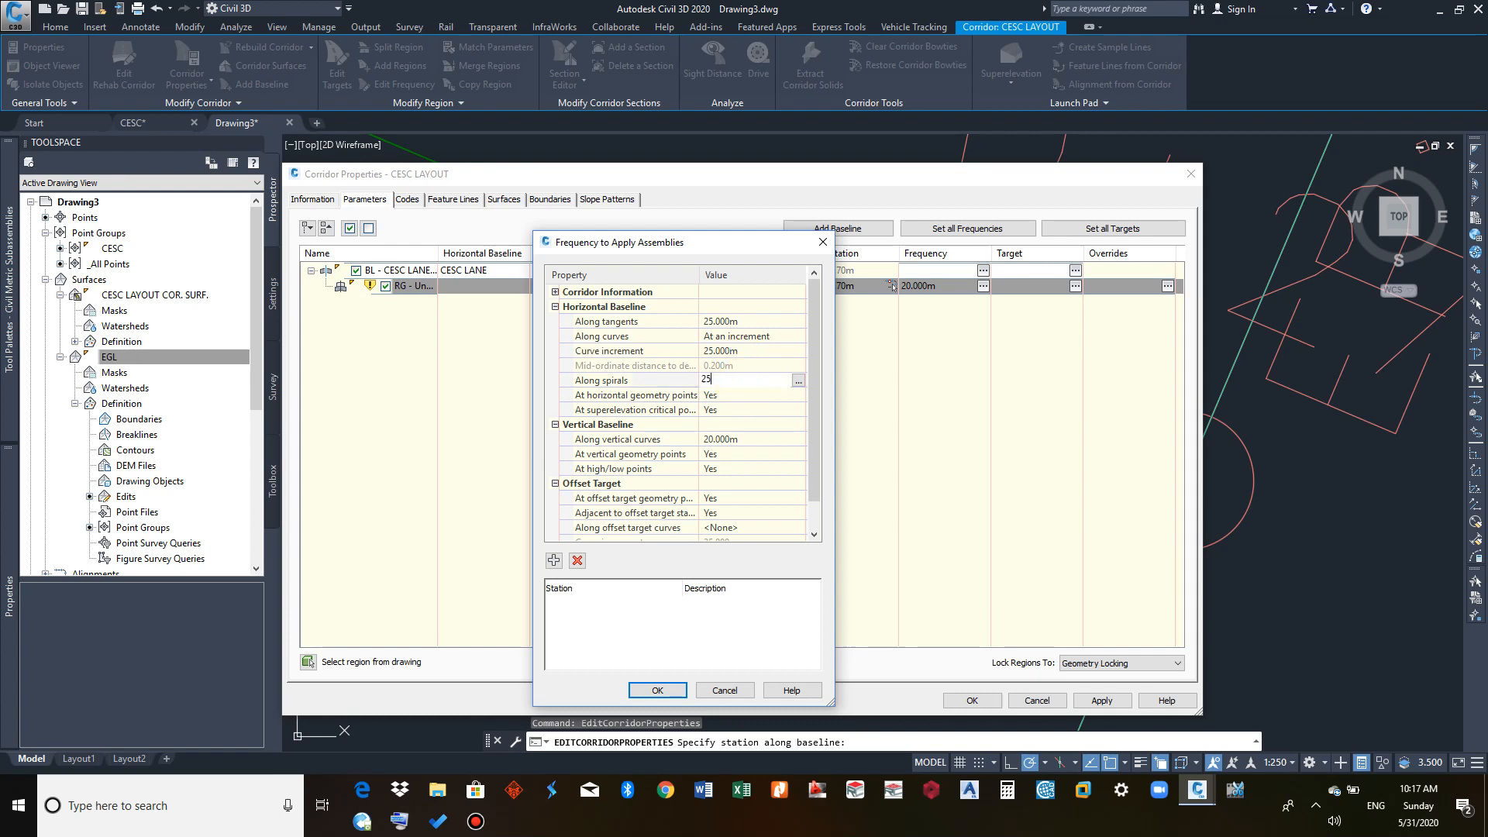
pyautogui.press('Return')
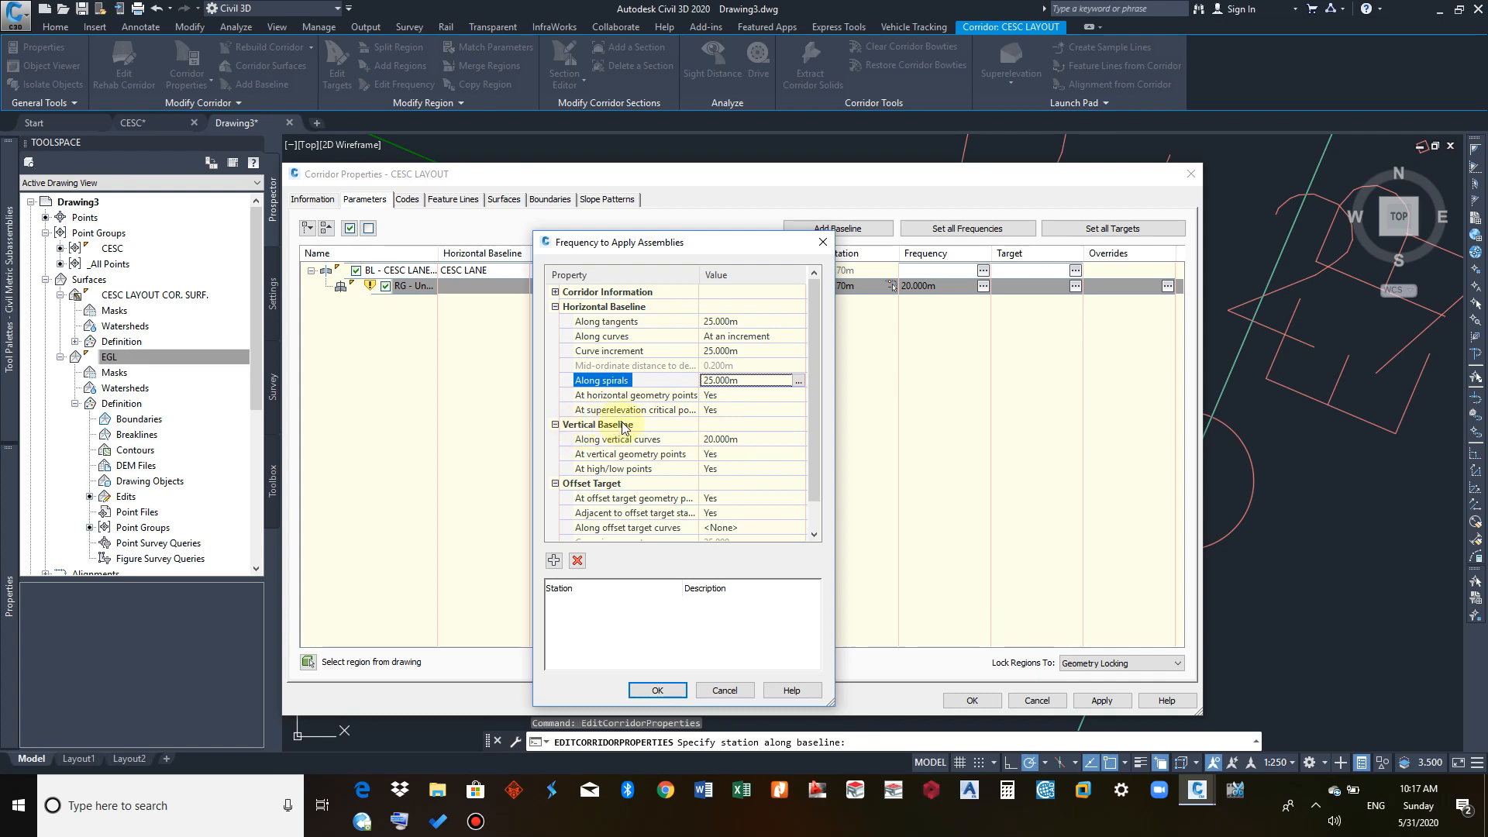
# Step: Set the assembly frequency along vertical curves to 25 m and rebuild the corridor with the modified properties
pyautogui.click(736, 440)
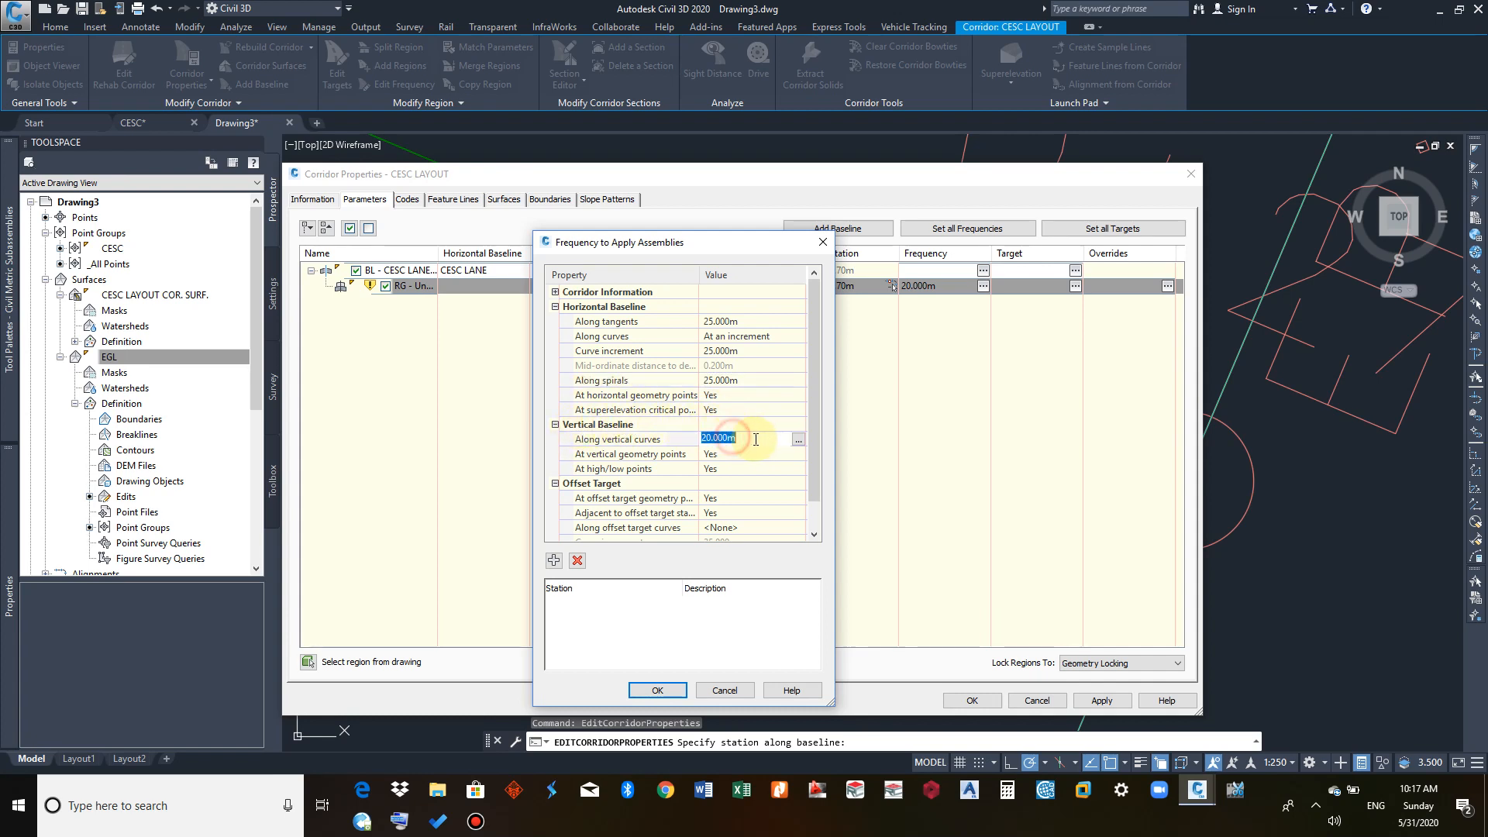
pyautogui.write('25')
pyautogui.press('Return')
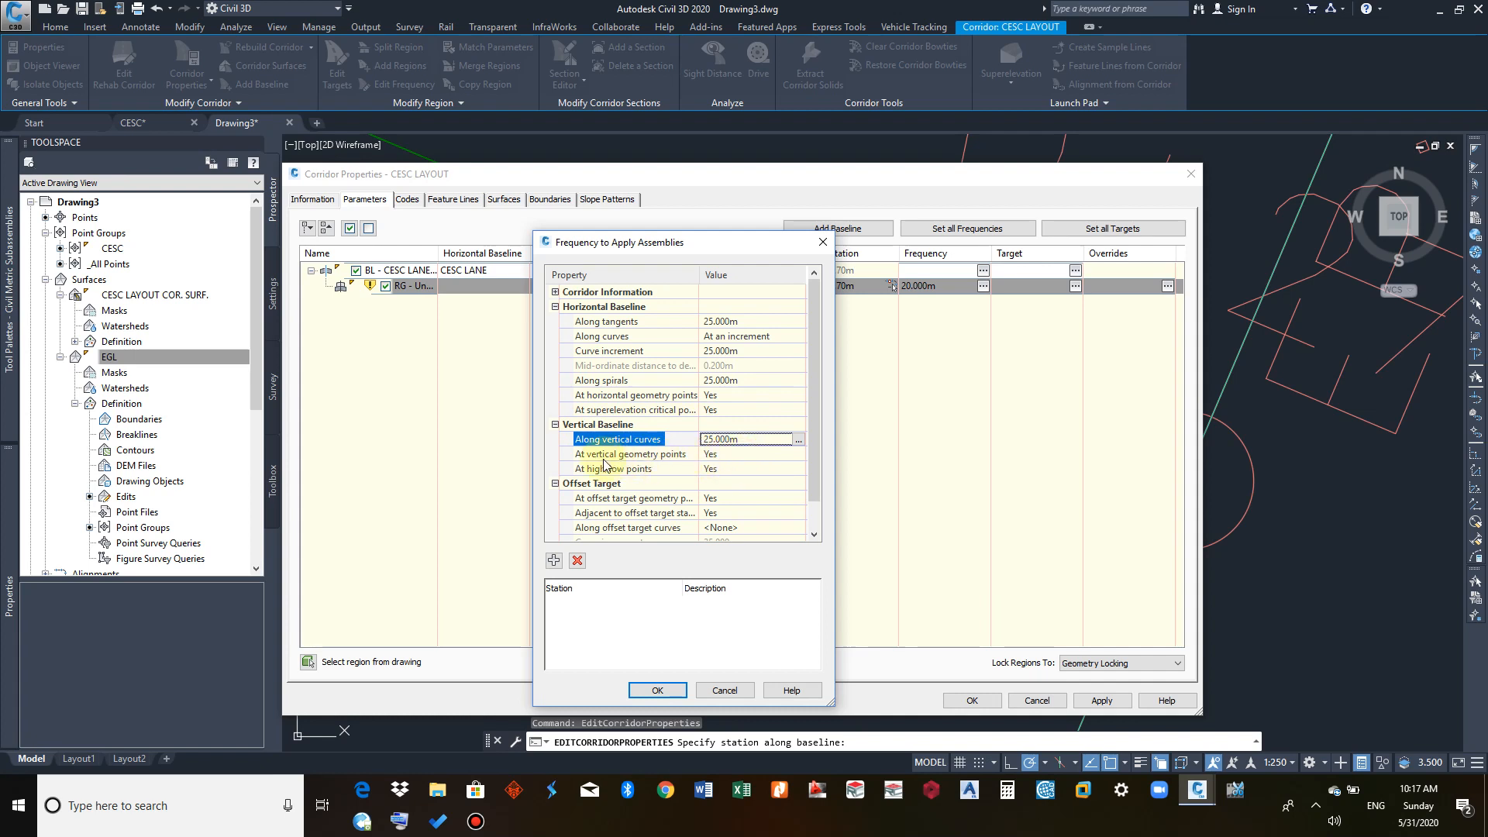
pyautogui.click(656, 455)
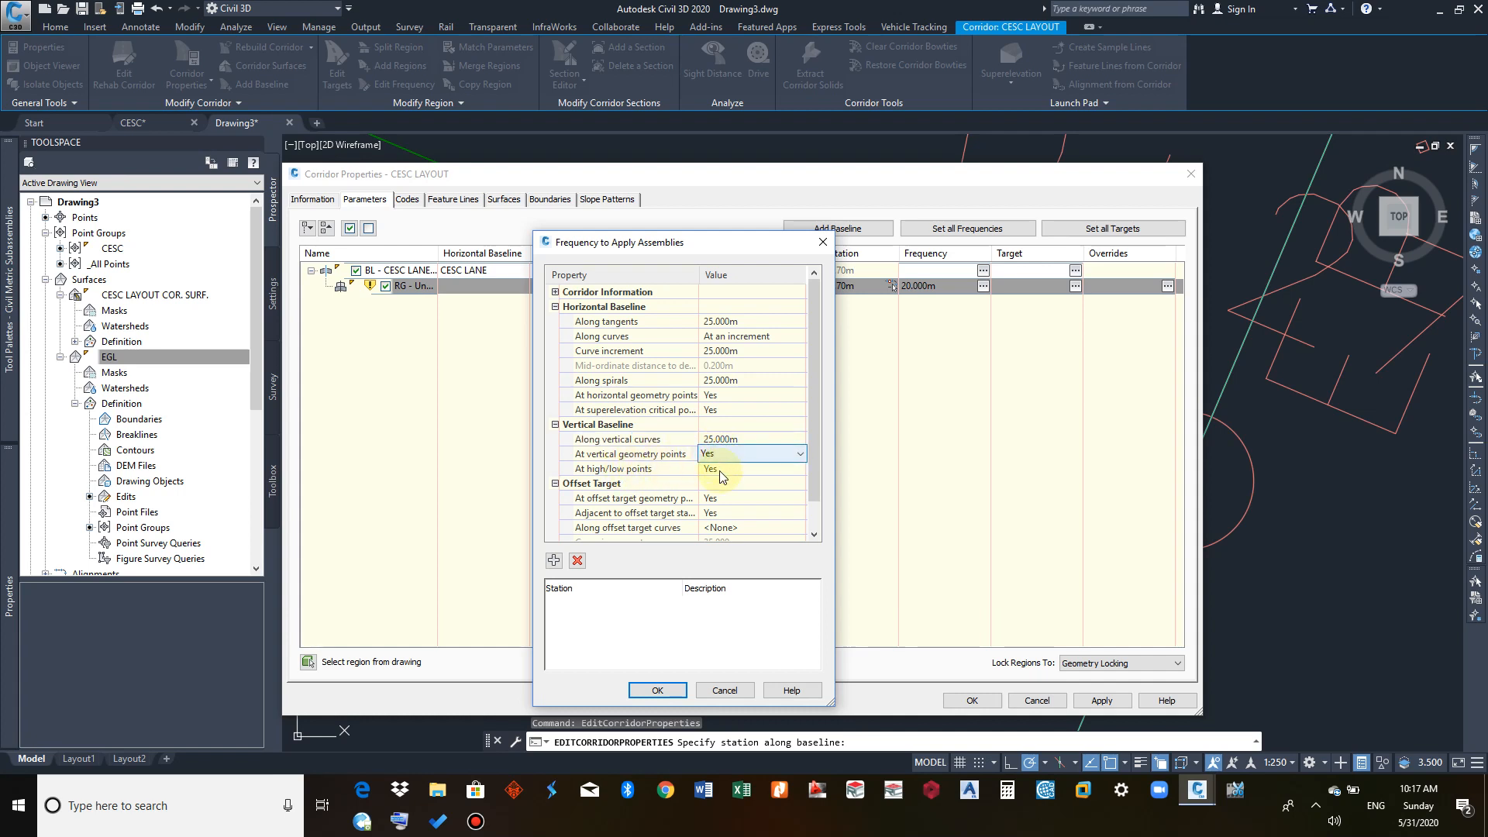
pyautogui.click(658, 690)
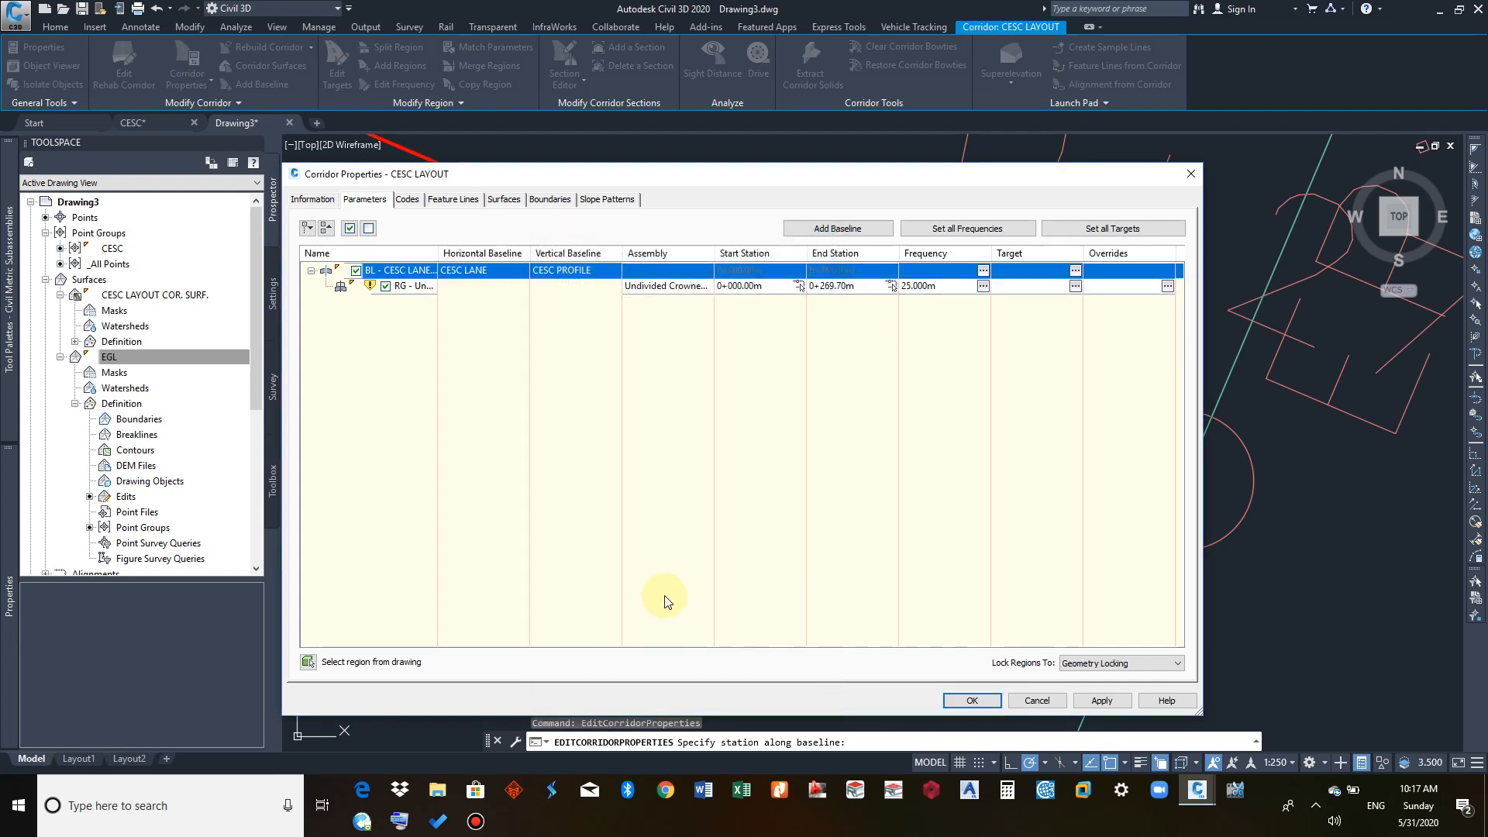
pyautogui.click(972, 700)
pyautogui.click(727, 352)
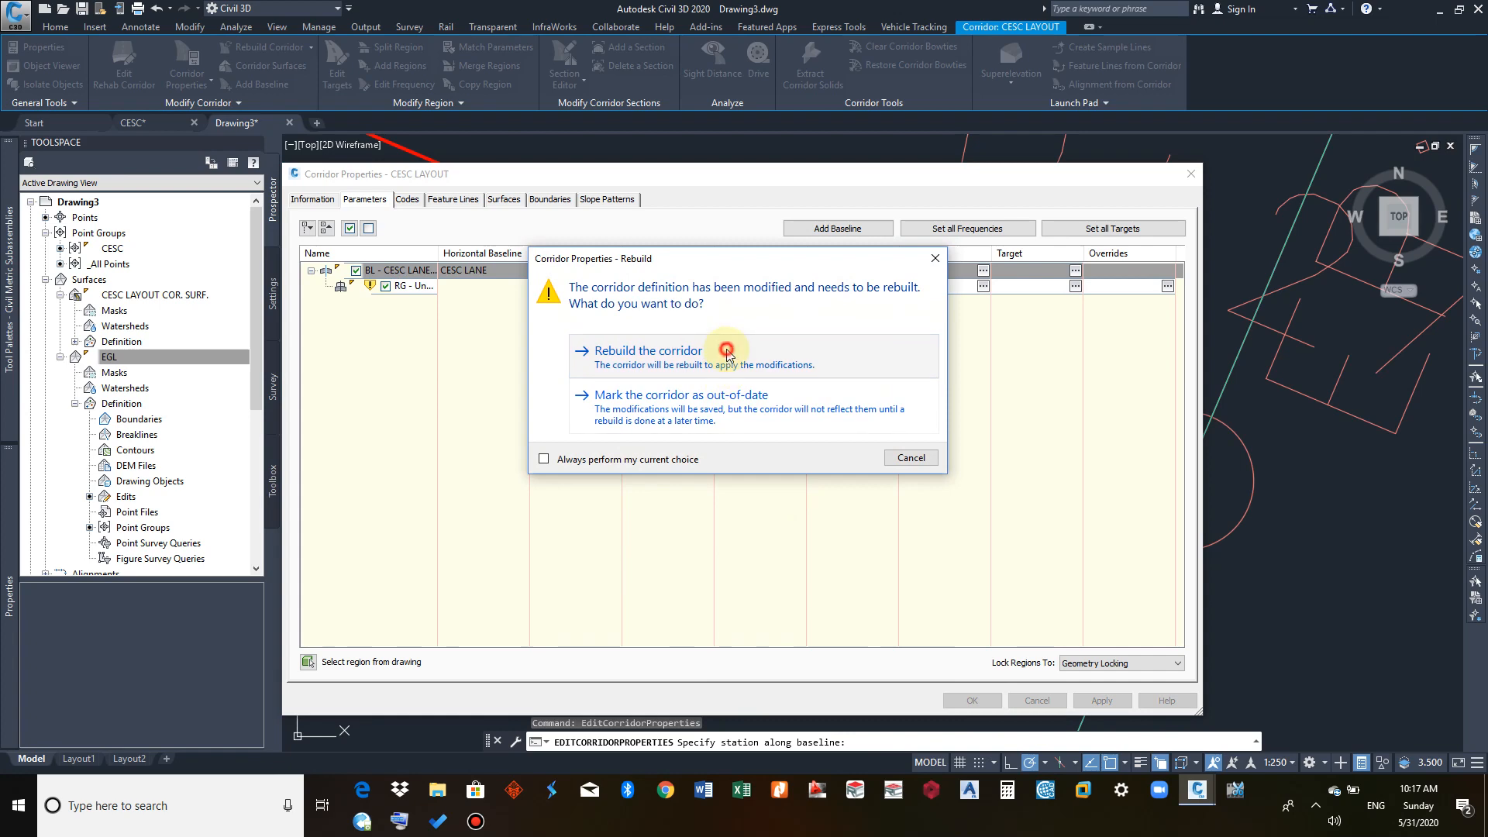
# Step: Examine the rebuilt corridor in plan along its length, checking the spacing of the assembly sections against the station labels
pyautogui.scroll(-10, 751, 406)
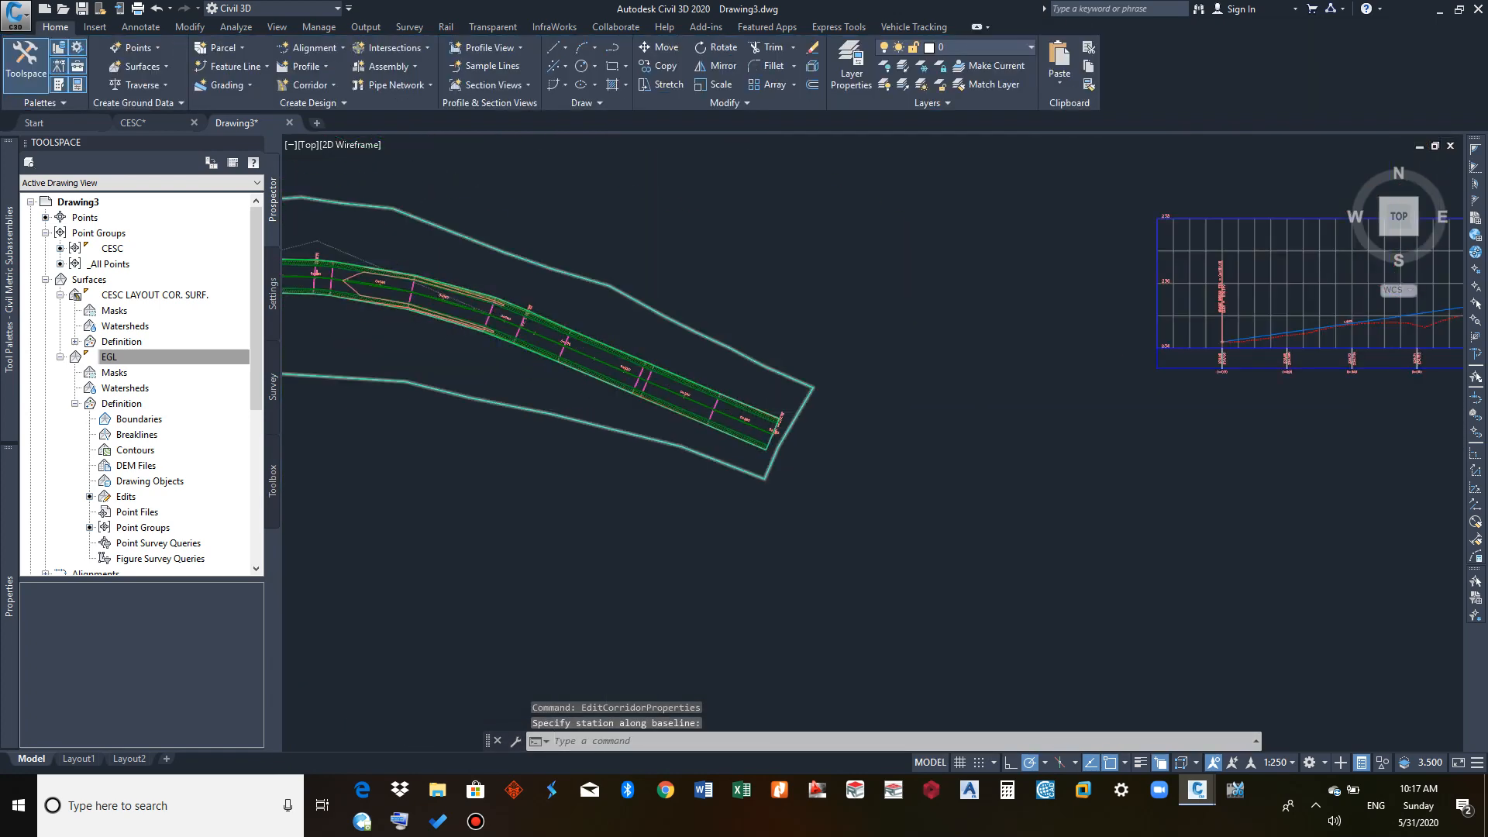
pyautogui.scroll(-2, 583, 418)
pyautogui.moveTo(583, 419); pyautogui.dragTo(889, 426, button='middle')
pyautogui.scroll(8, 498, 375)
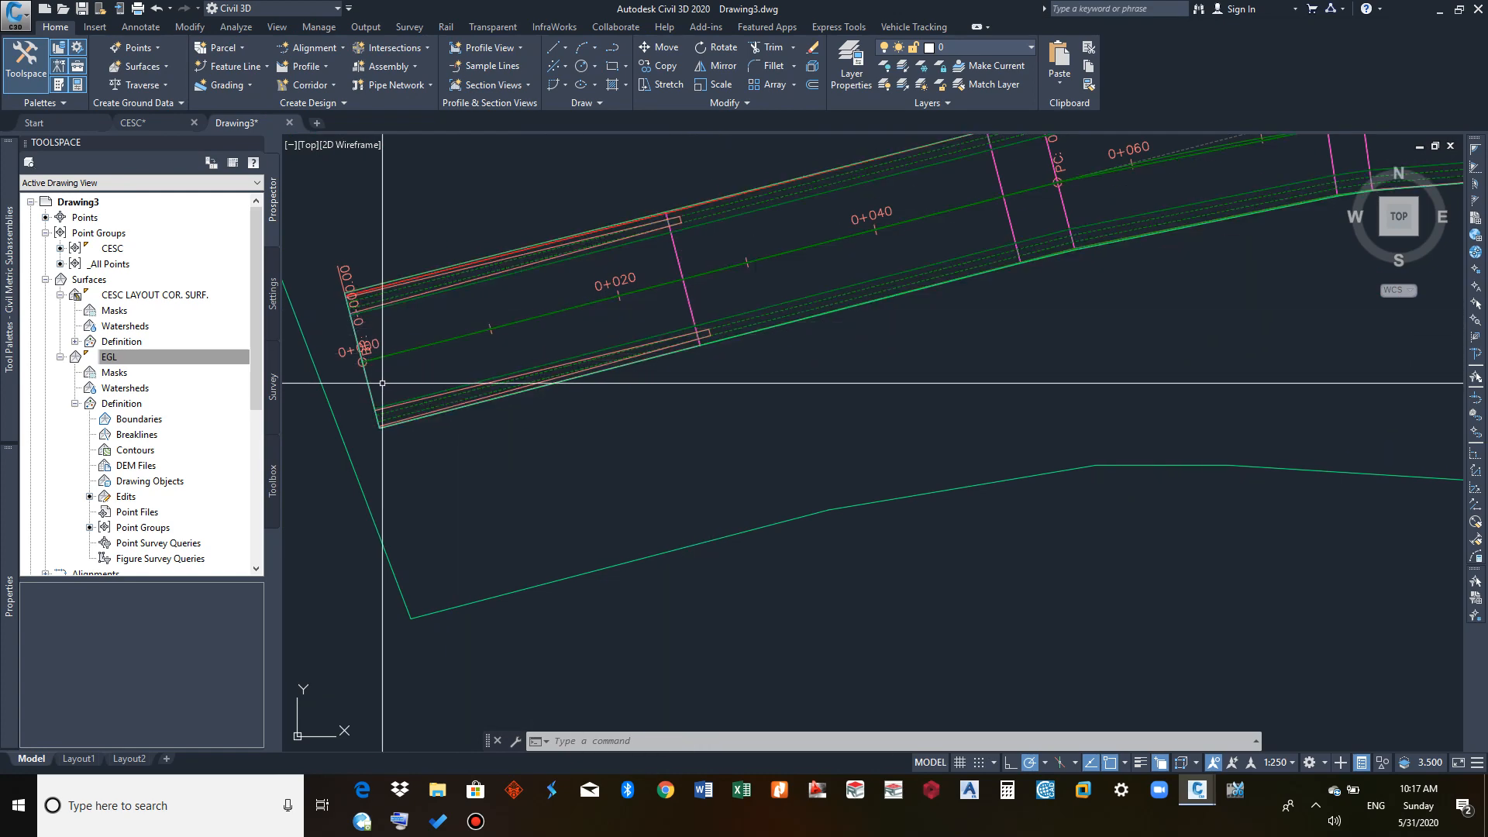
pyautogui.moveTo(708, 302); pyautogui.dragTo(596, 437, button='middle')
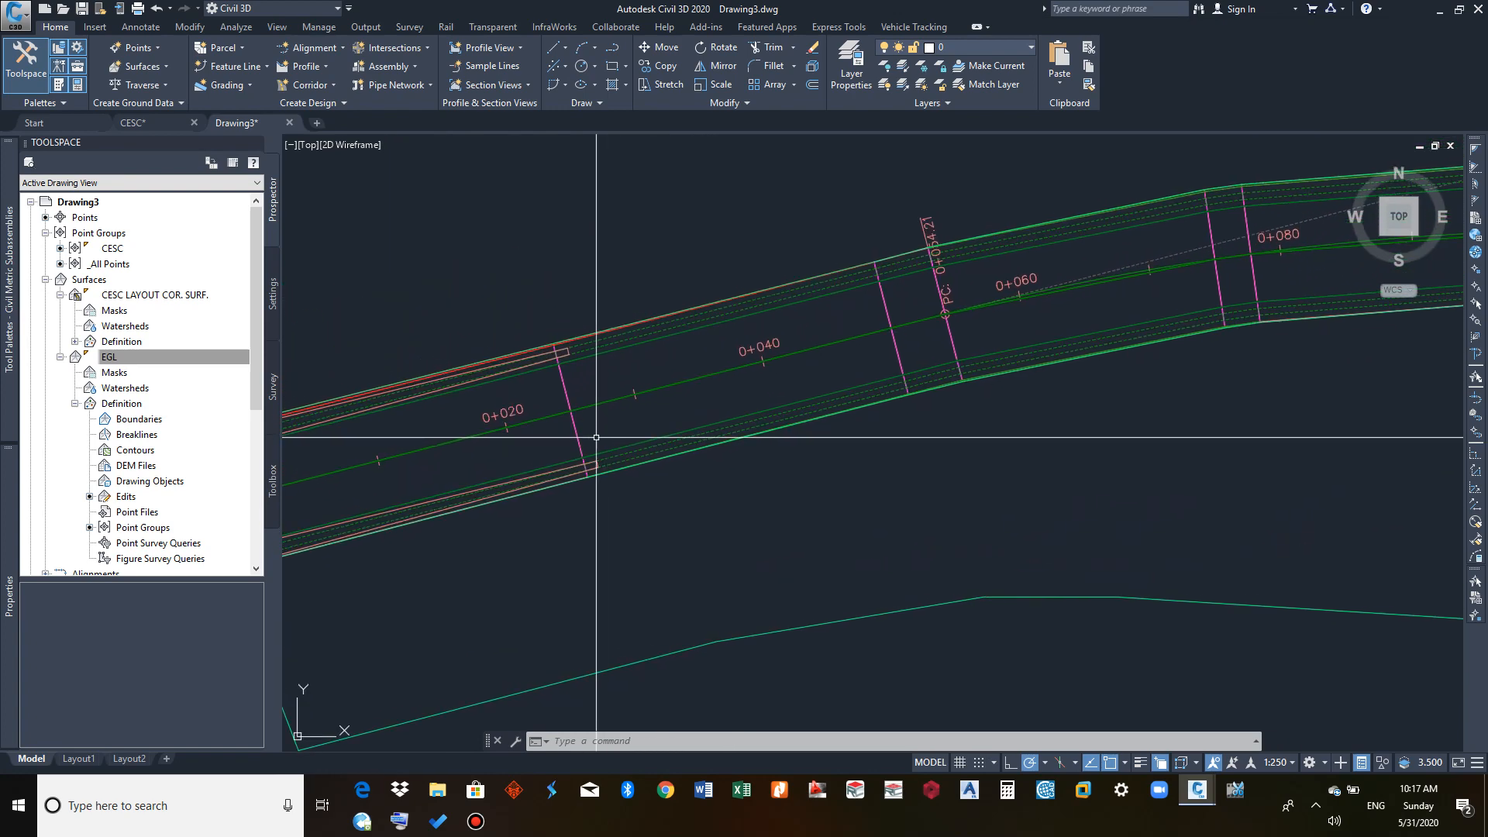
pyautogui.moveTo(902, 354); pyautogui.dragTo(535, 443, button='middle')
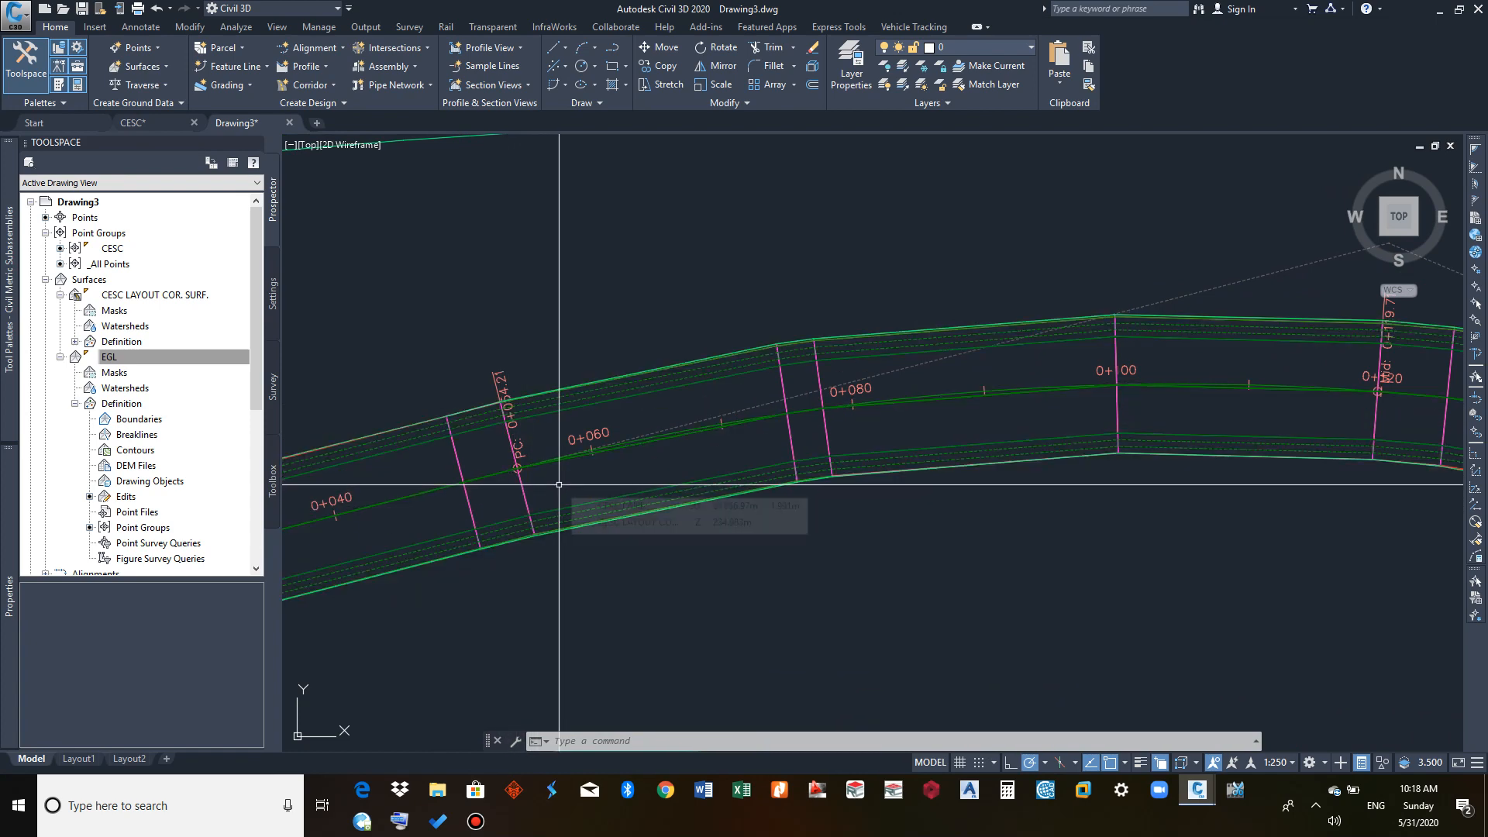
pyautogui.moveTo(667, 455); pyautogui.dragTo(488, 485, button='middle')
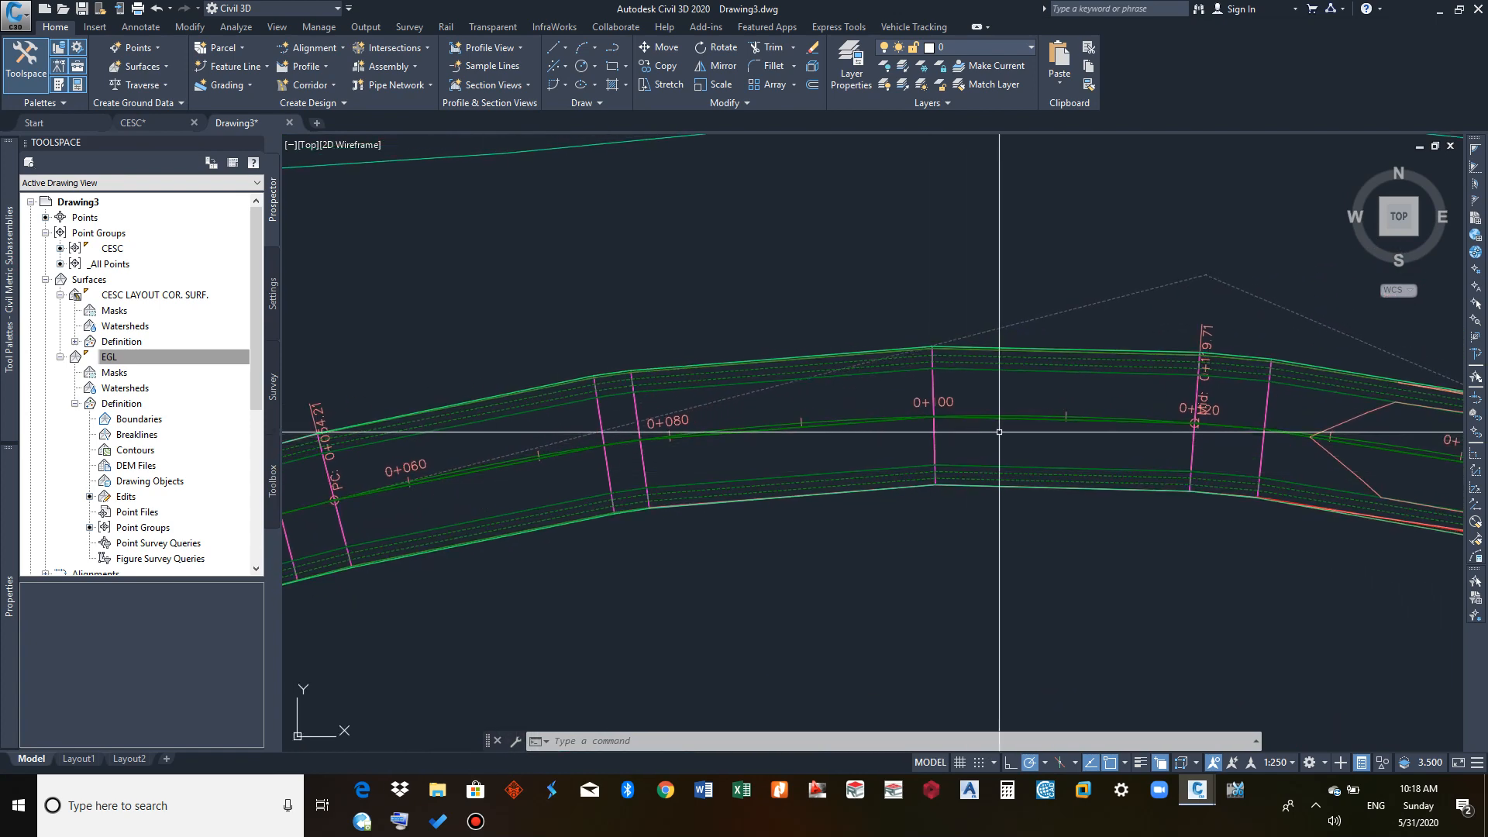
pyautogui.scroll(-8, 814, 409)
pyautogui.moveTo(1069, 486); pyautogui.dragTo(991, 470, button='middle')
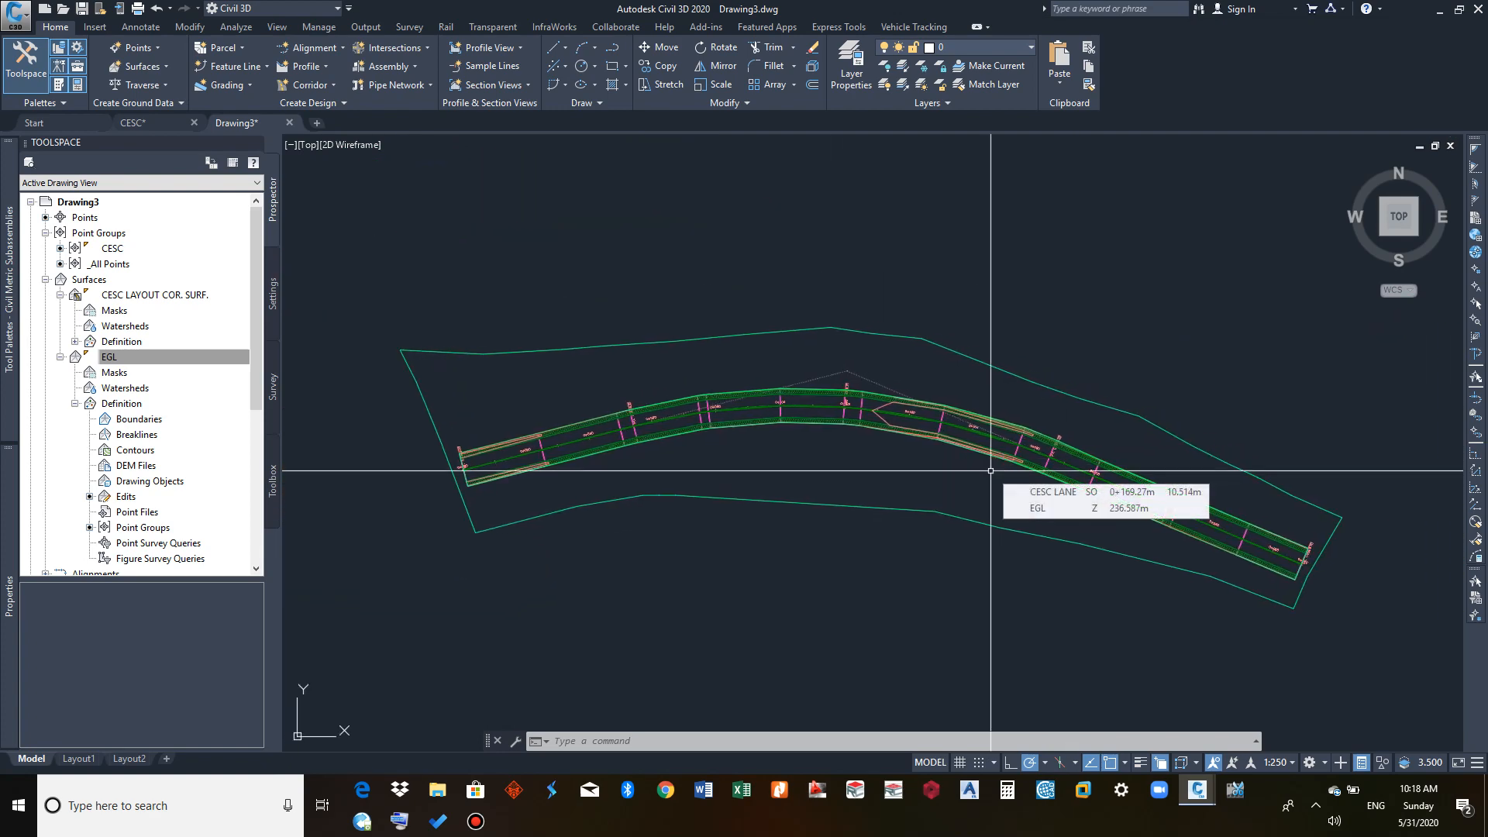
pyautogui.click(1316, 806)
pyautogui.click(1346, 760)
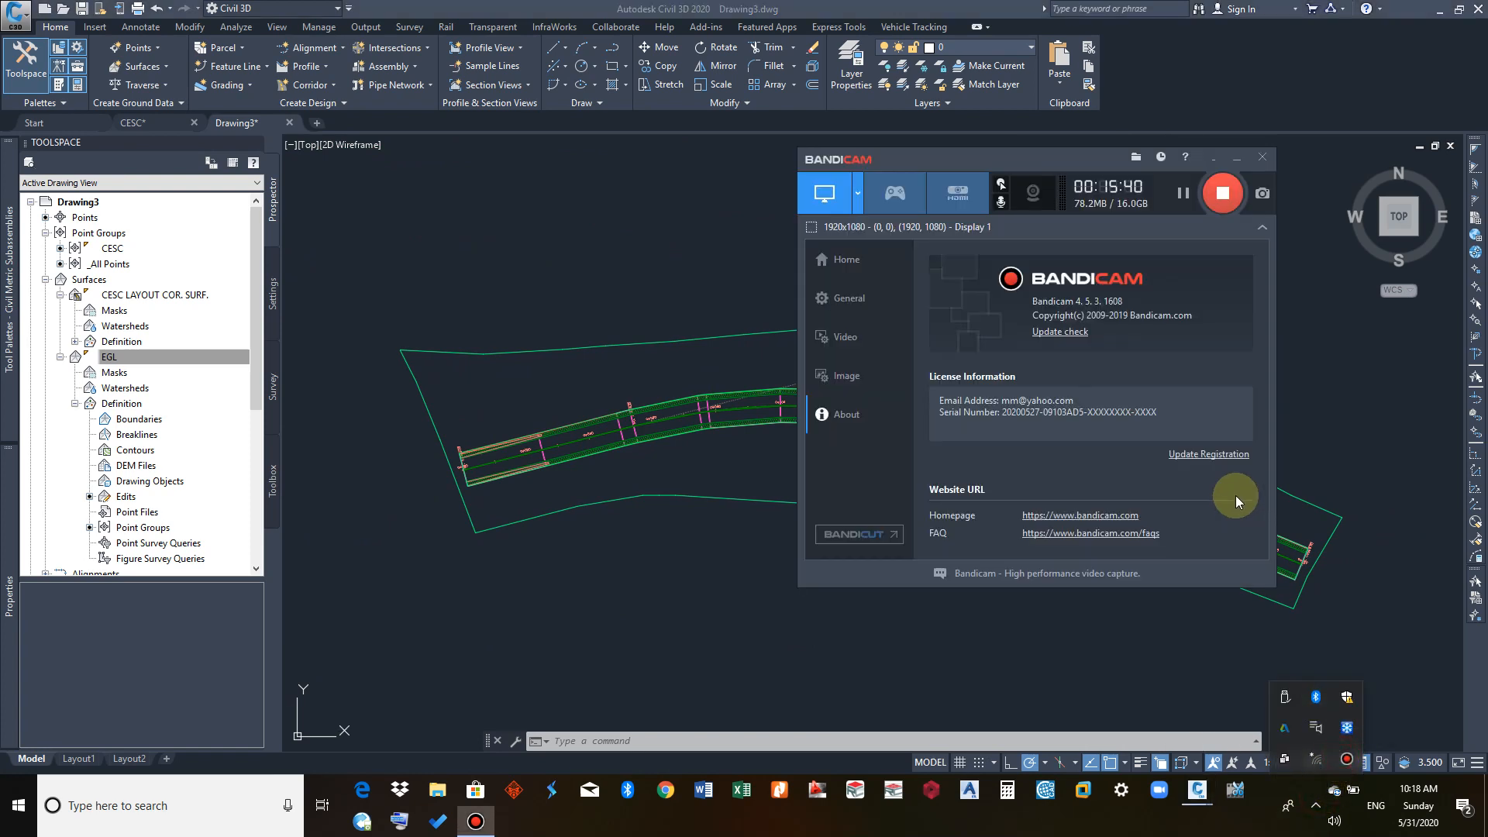